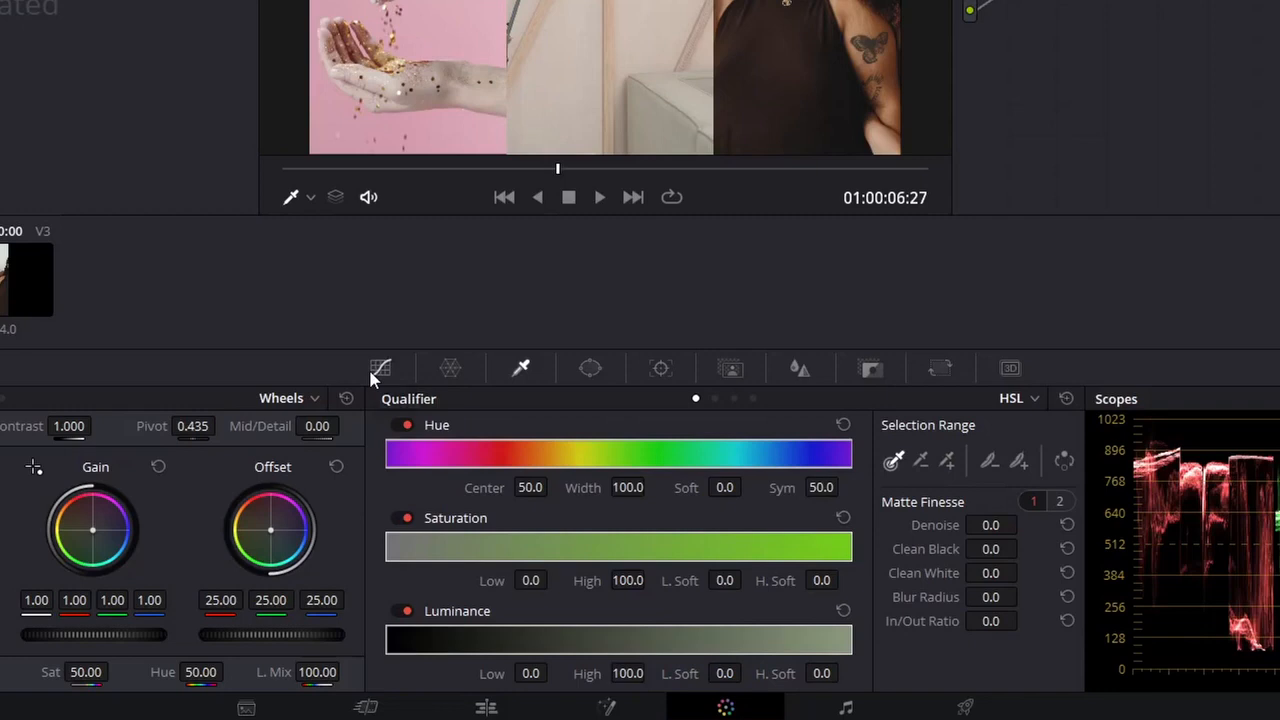
# Step: Review the grading palettes from Curves, Color Warper, Qualifier and Window through Tracker, Magic Mask, Blur, Key and Sizing, ending on Curves
pyautogui.click(377, 368)
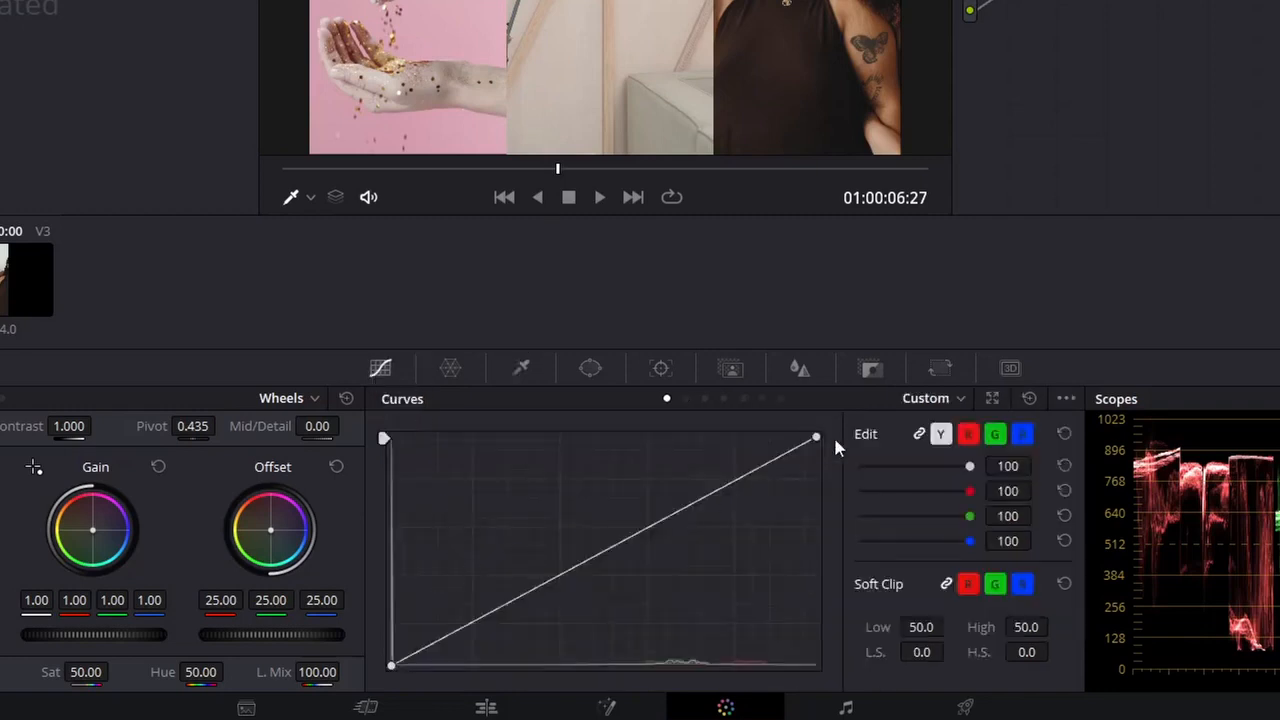
pyautogui.click(451, 368)
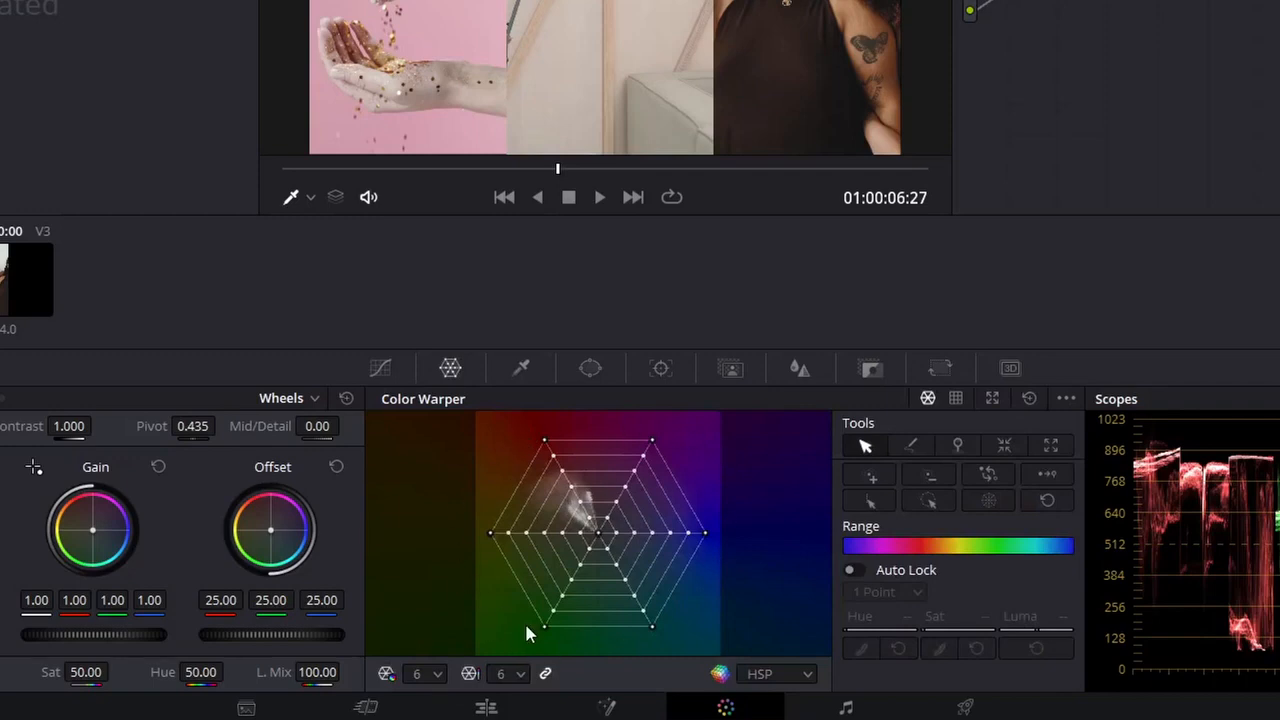
pyautogui.click(524, 369)
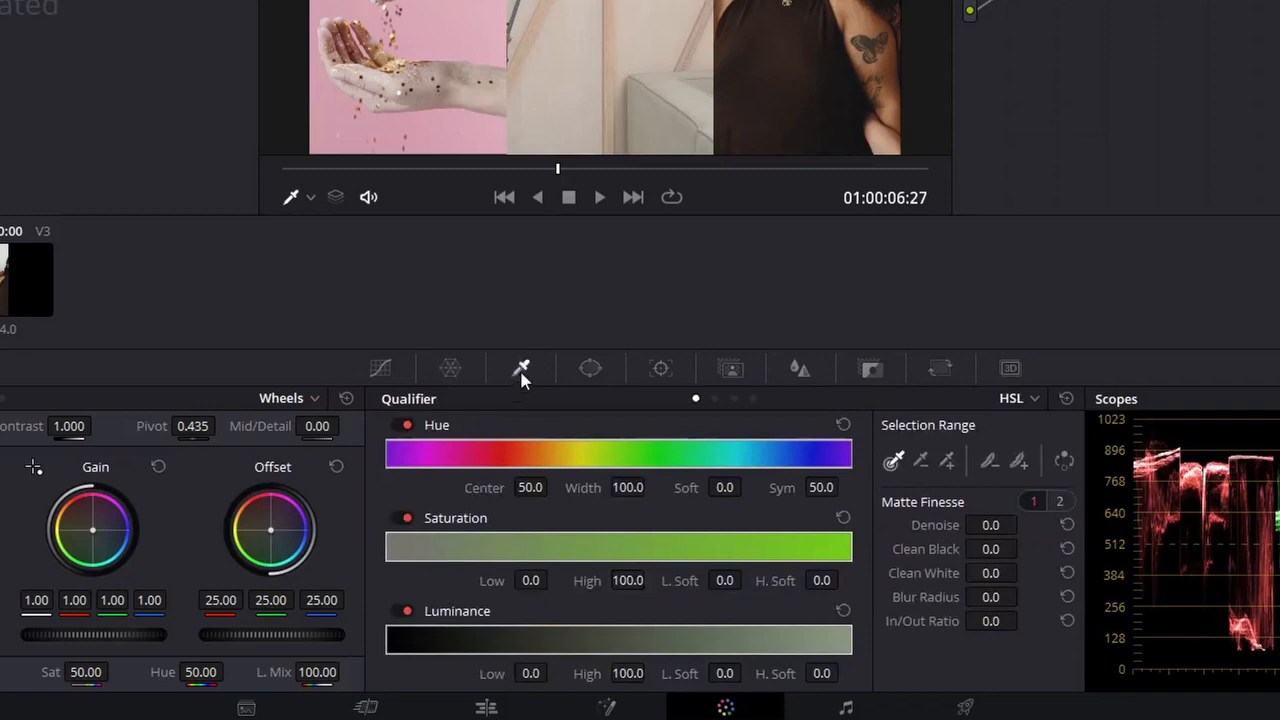
pyautogui.click(590, 368)
pyautogui.scroll(-1, 520, 500)
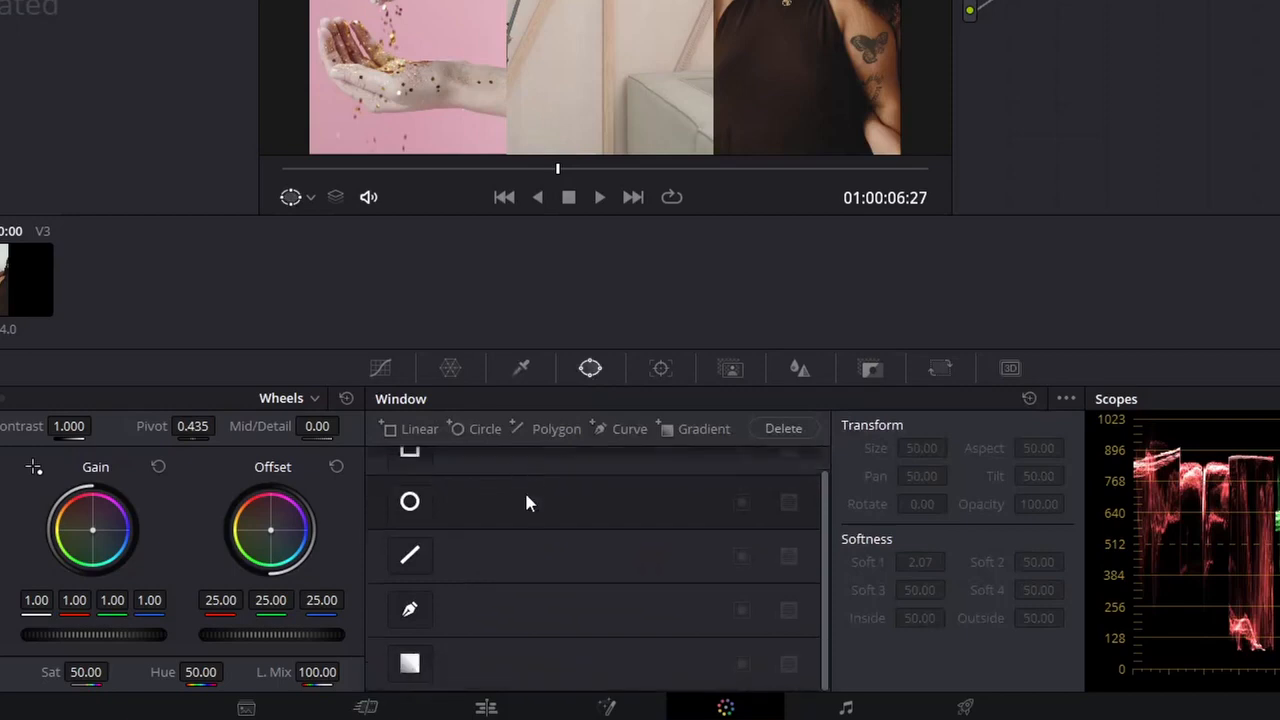
pyautogui.scroll(1, 526, 495)
pyautogui.click(668, 369)
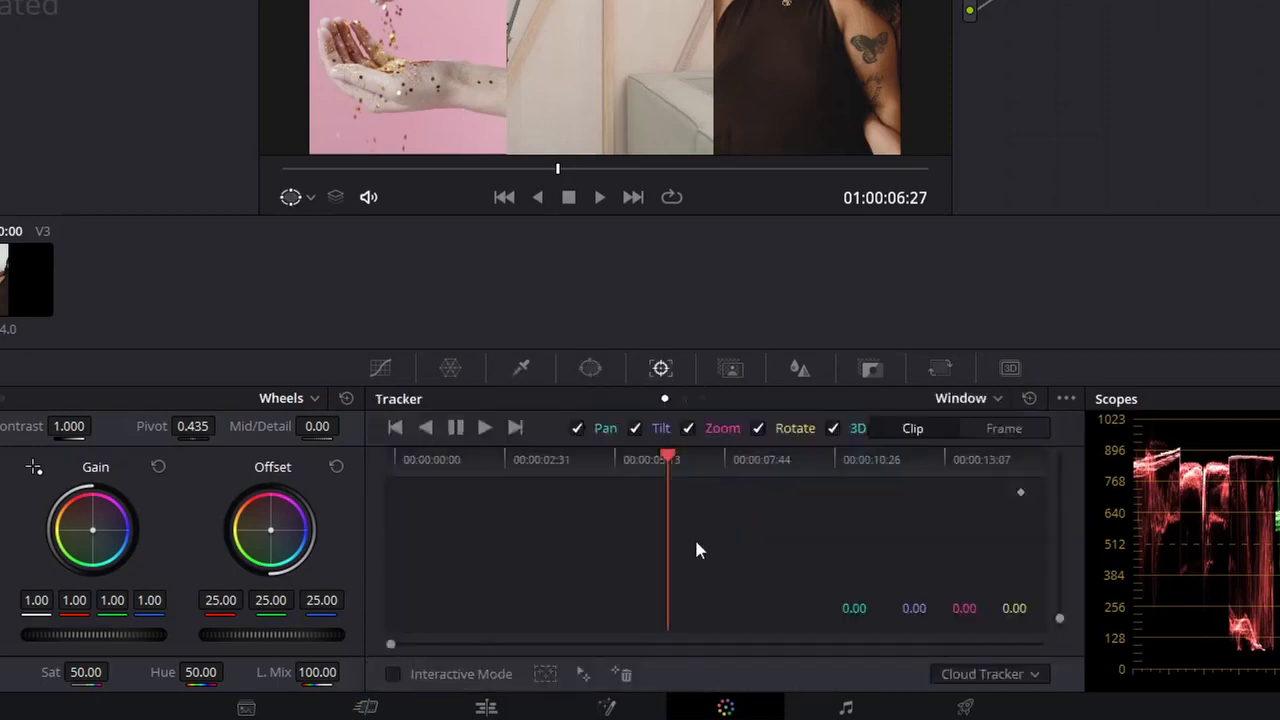
pyautogui.click(744, 370)
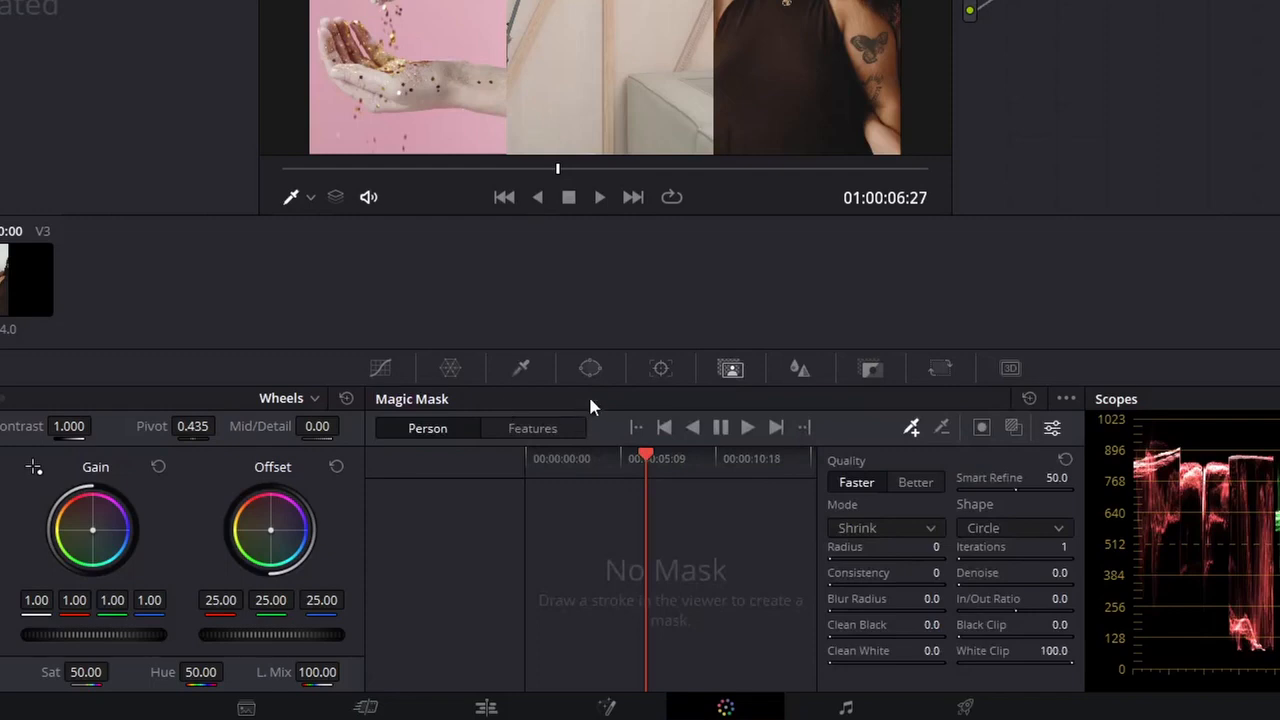
pyautogui.click(800, 369)
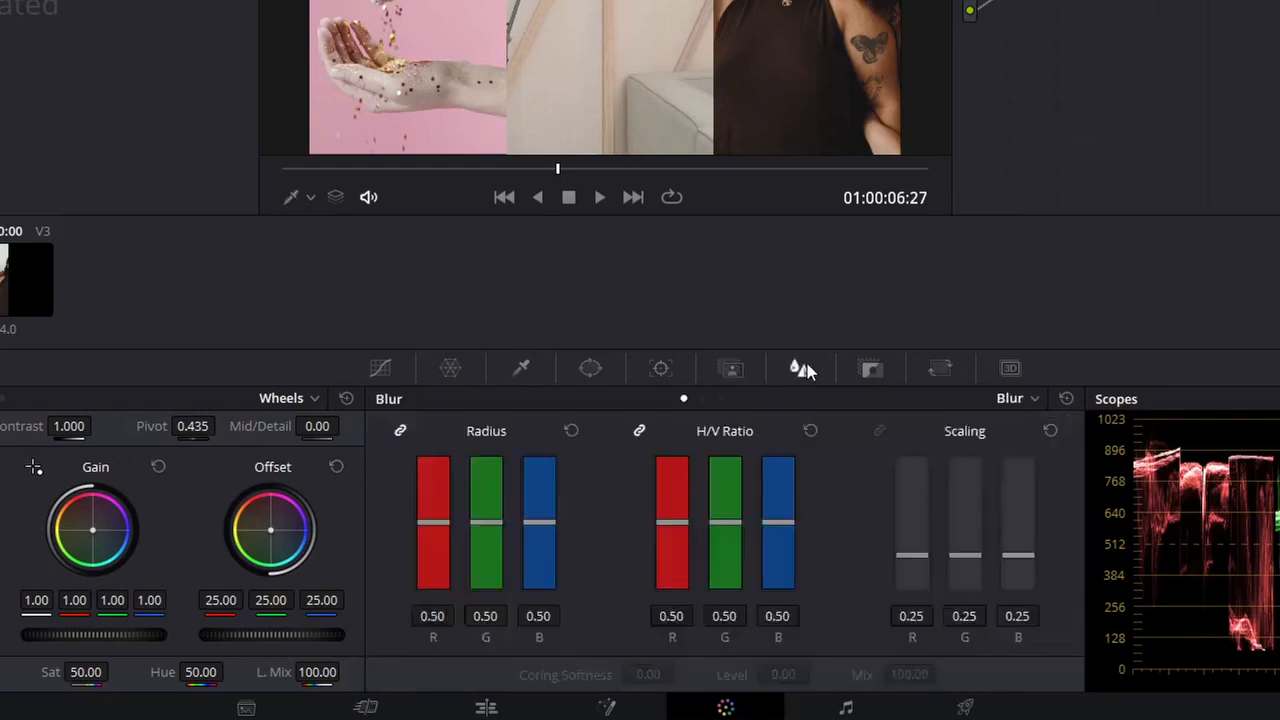
pyautogui.click(876, 375)
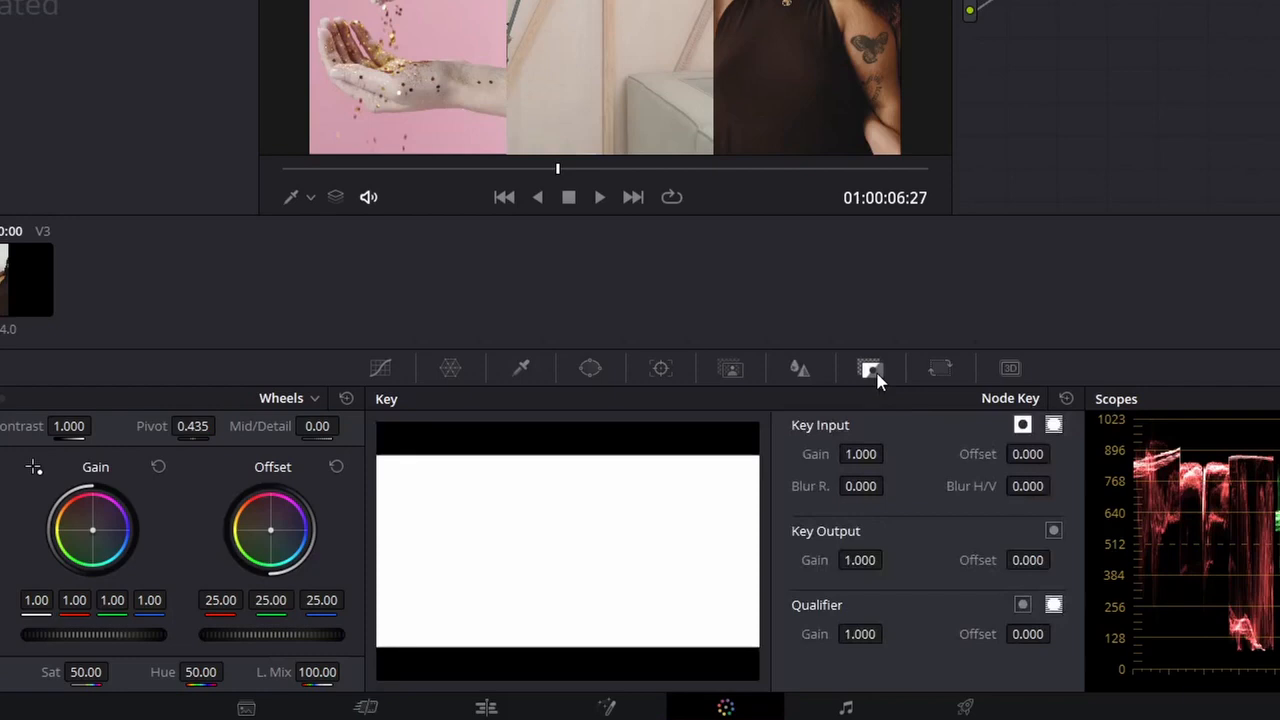
pyautogui.click(942, 370)
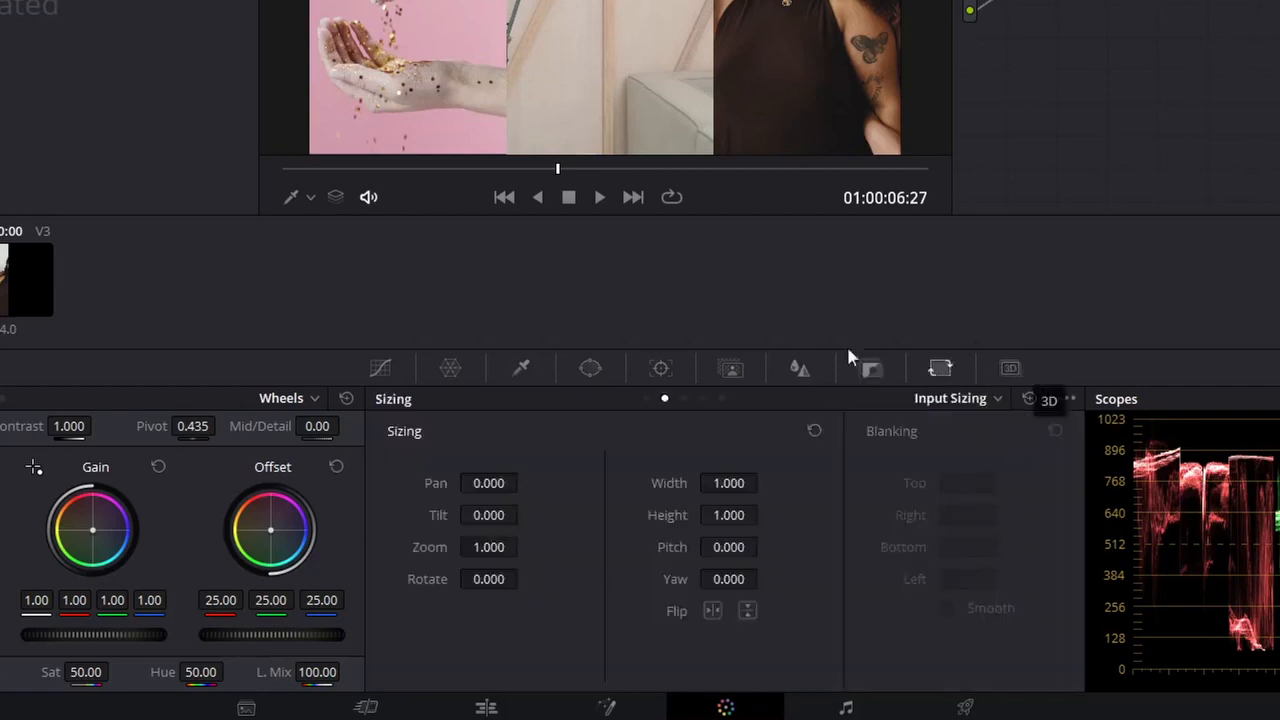
pyautogui.click(375, 369)
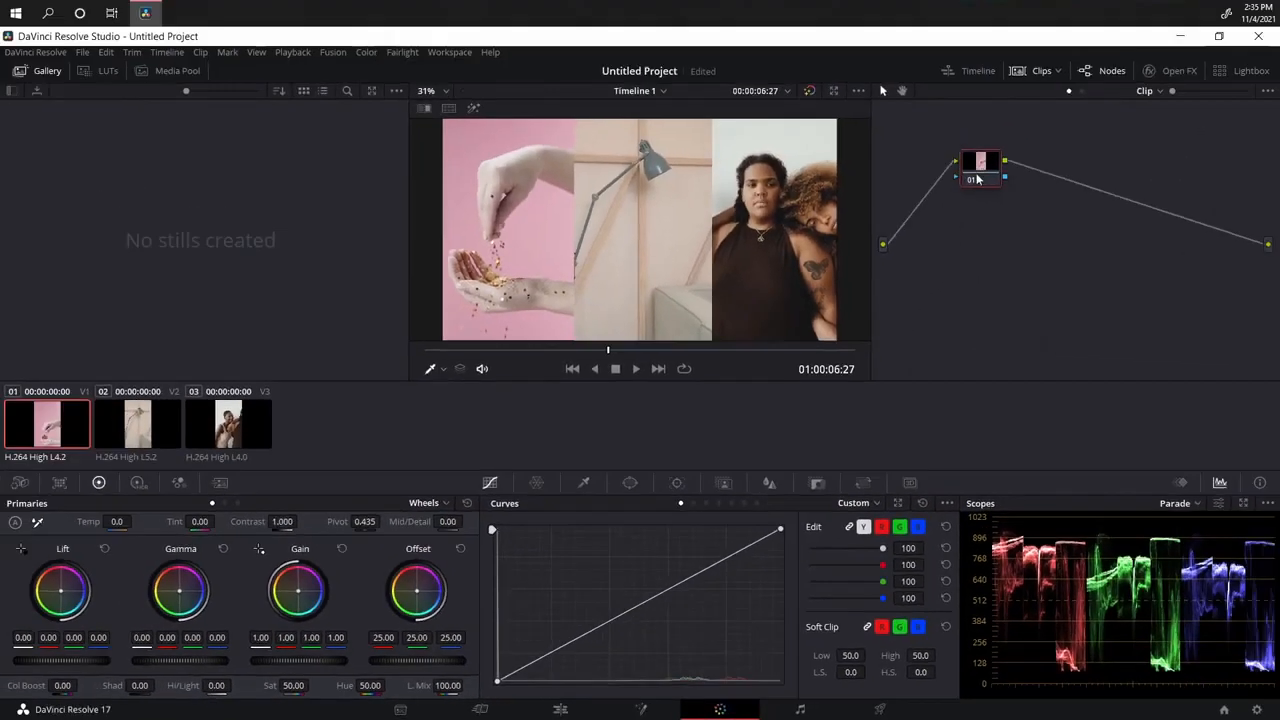
pyautogui.rightClick(1028, 243)
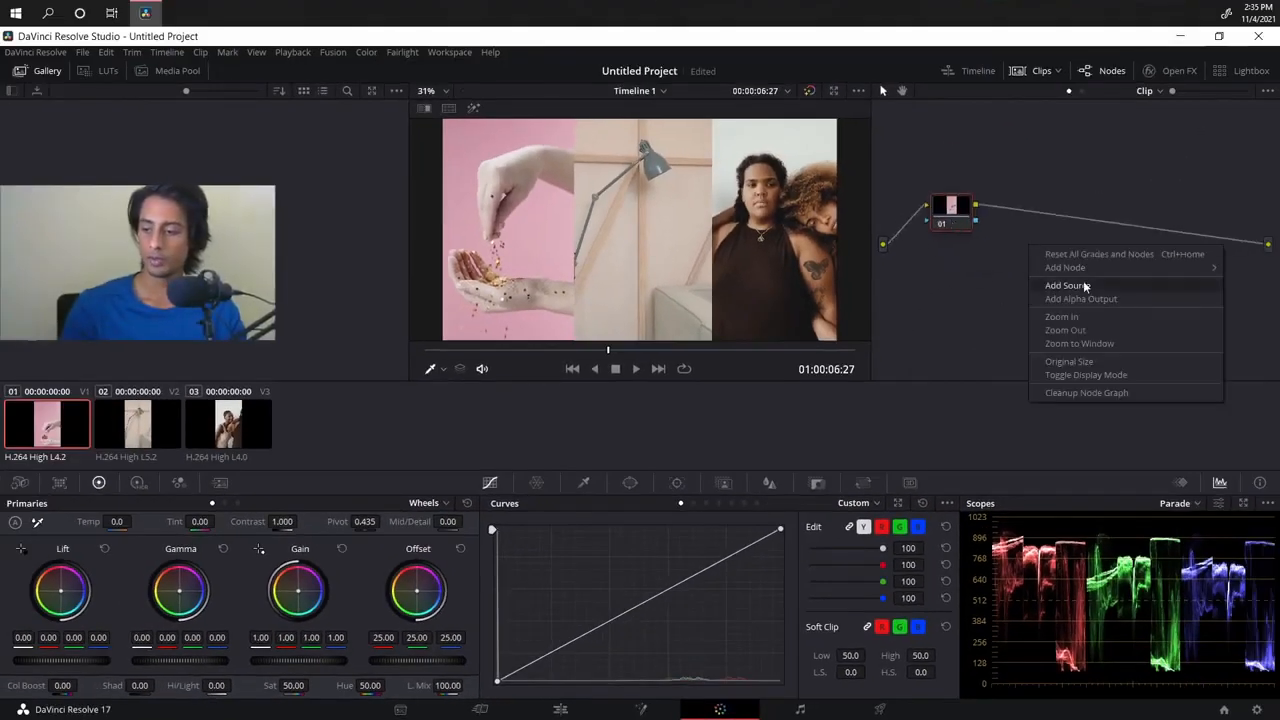
pyautogui.moveTo(1090, 265)
pyautogui.click(992, 203)
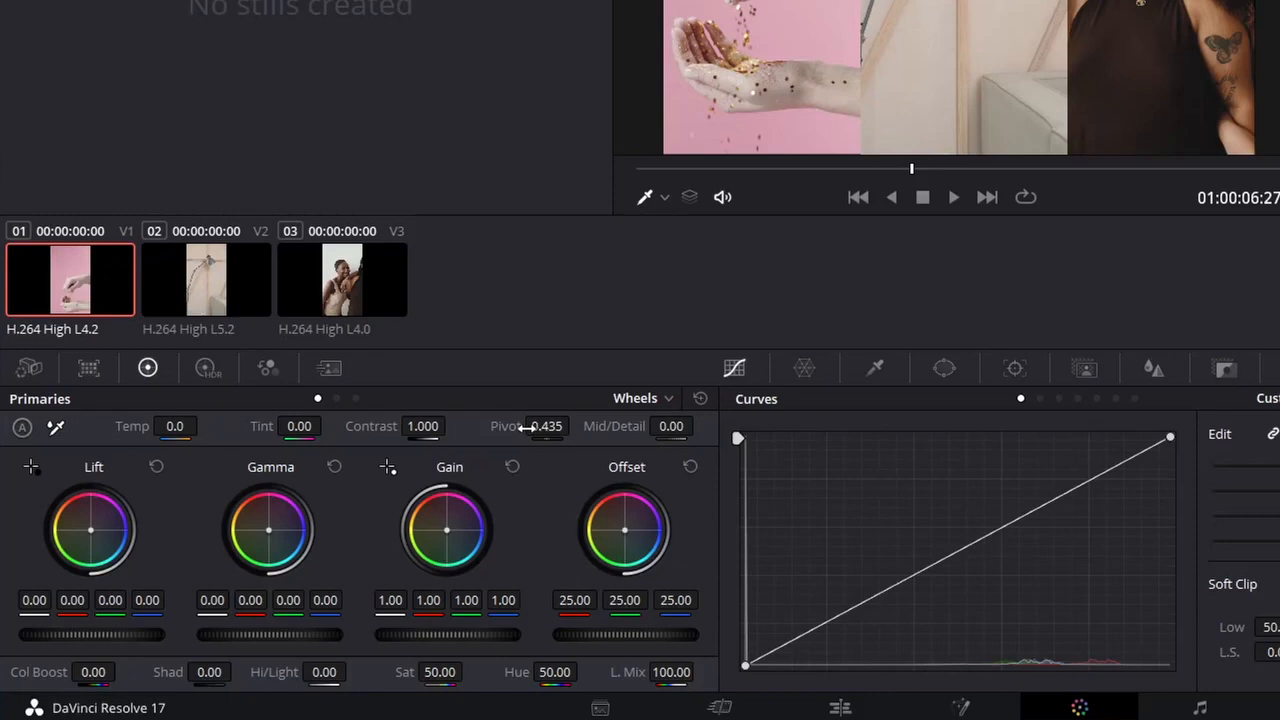
# Step: Examine the Color Match, Primaries wheels, High Dynamic Range and RGB Mixer palettes and the one beside them
pyautogui.click(97, 367)
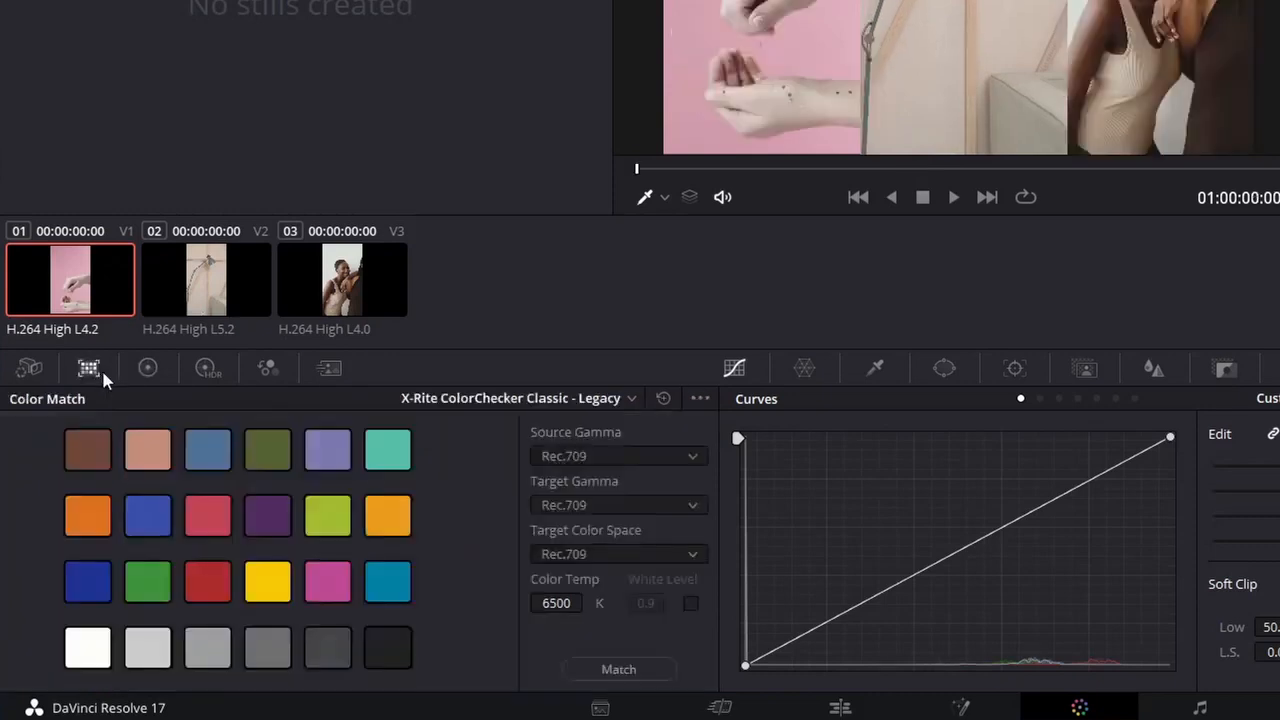
pyautogui.click(149, 369)
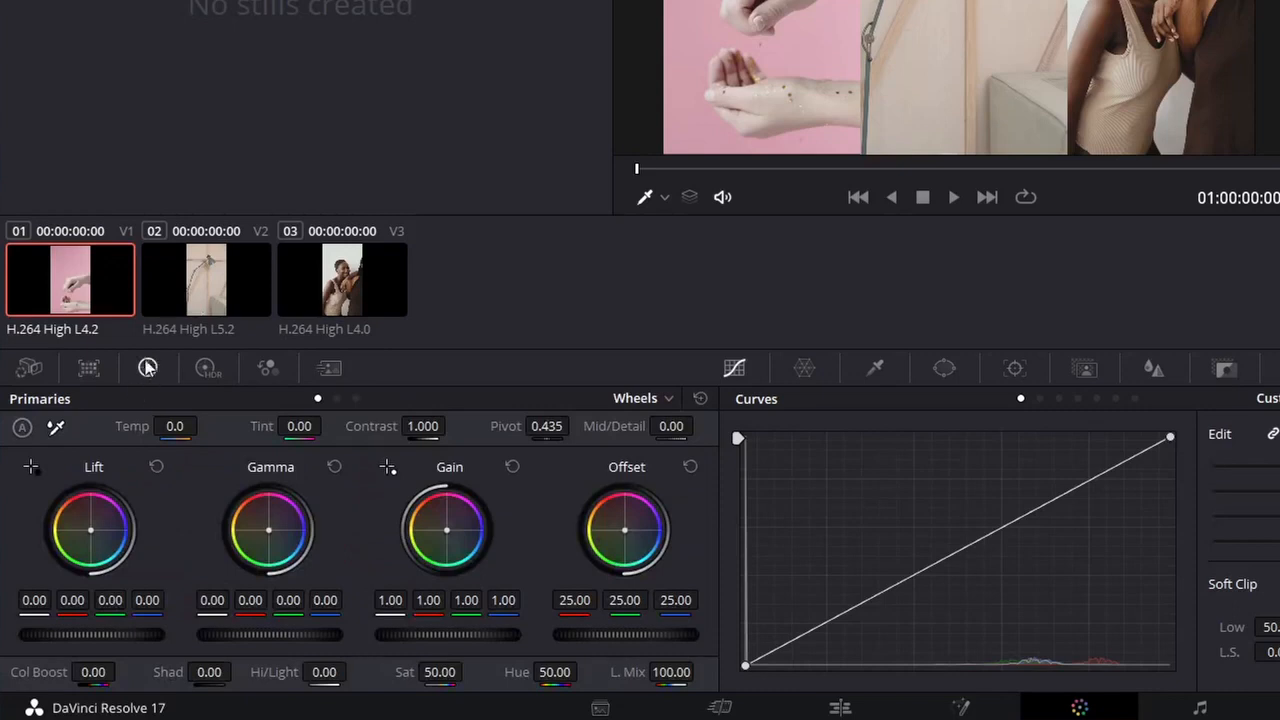
pyautogui.click(206, 368)
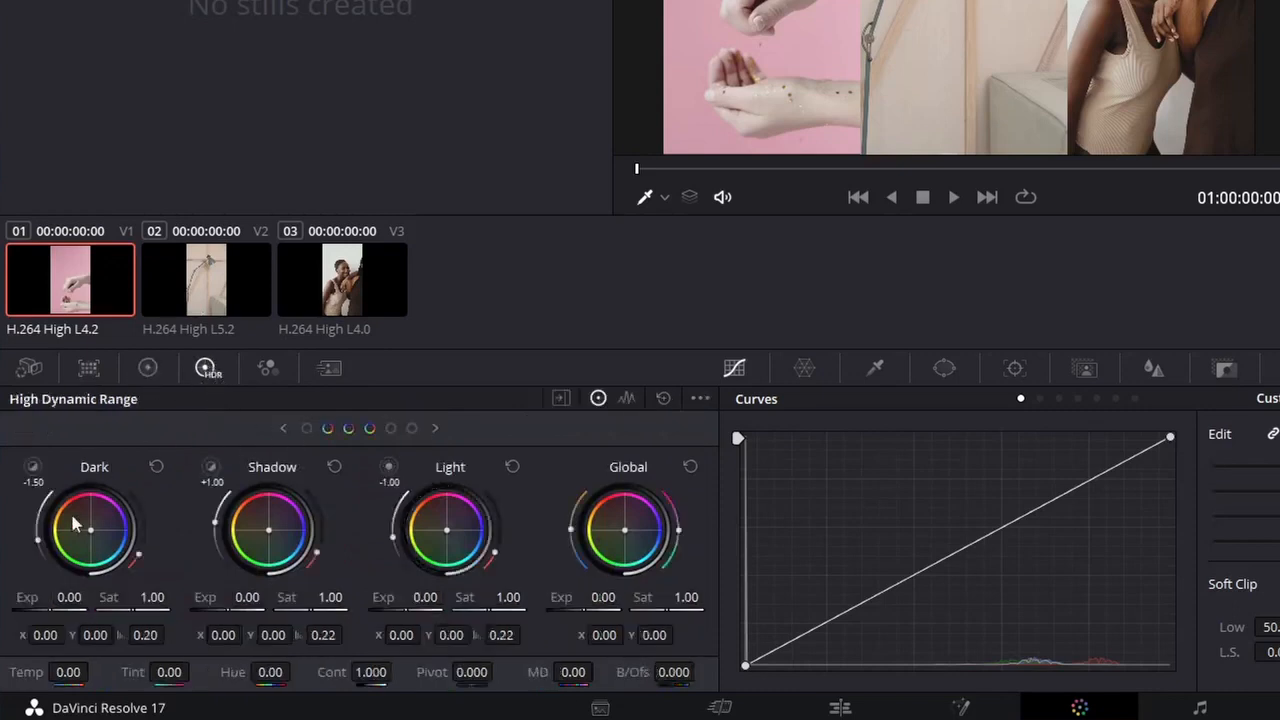
pyautogui.click(267, 368)
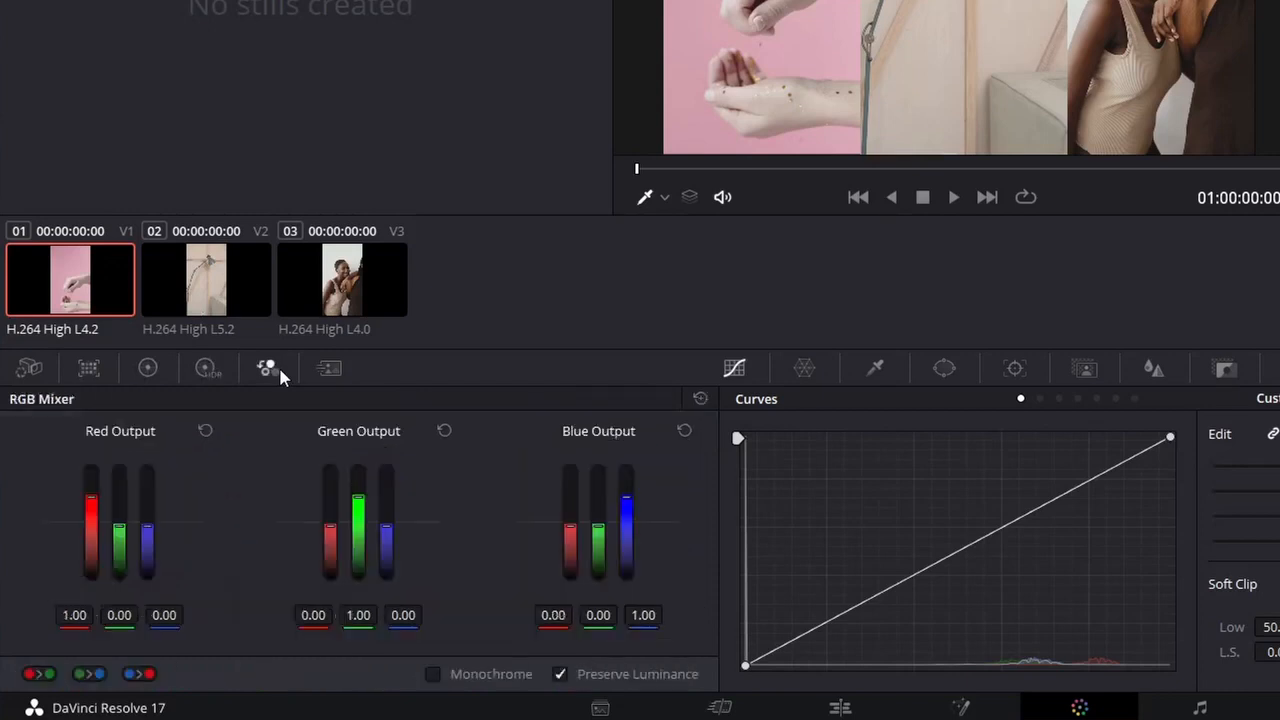
pyautogui.click(332, 372)
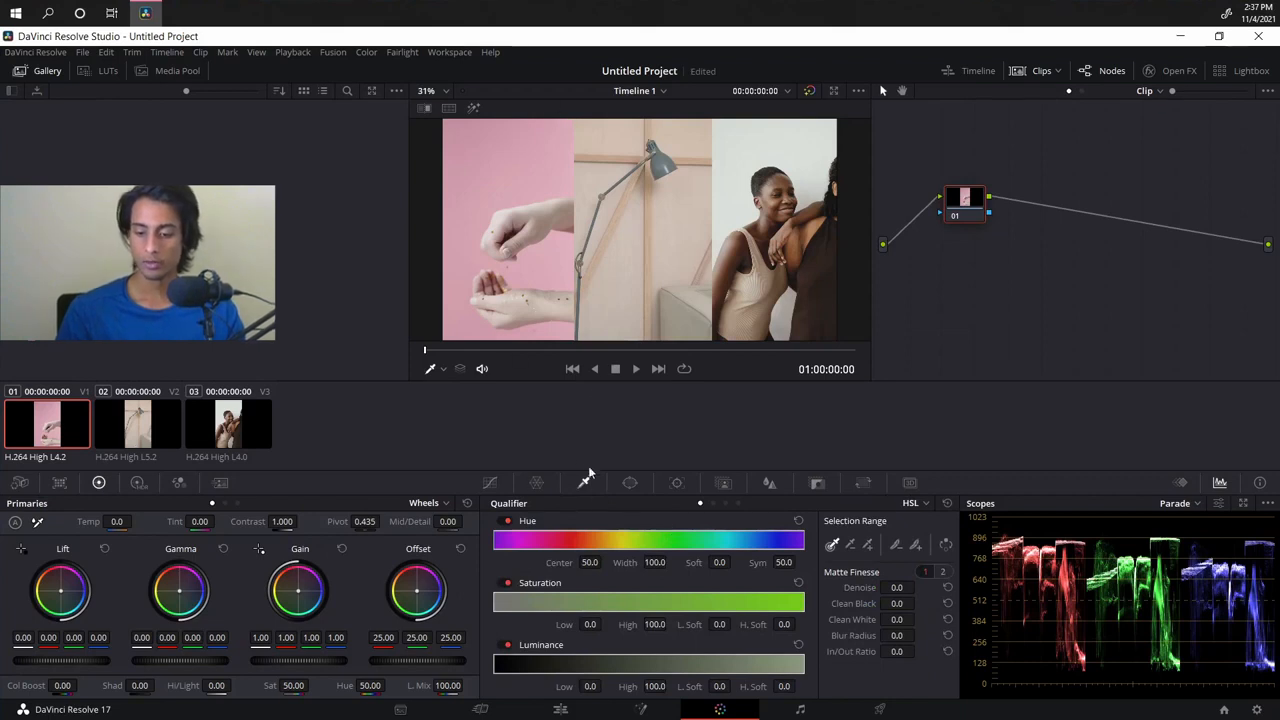
# Step: Sample the pink background behind the hands in clip 01 with the HSL Qualifier picker
pyautogui.click(493, 153)
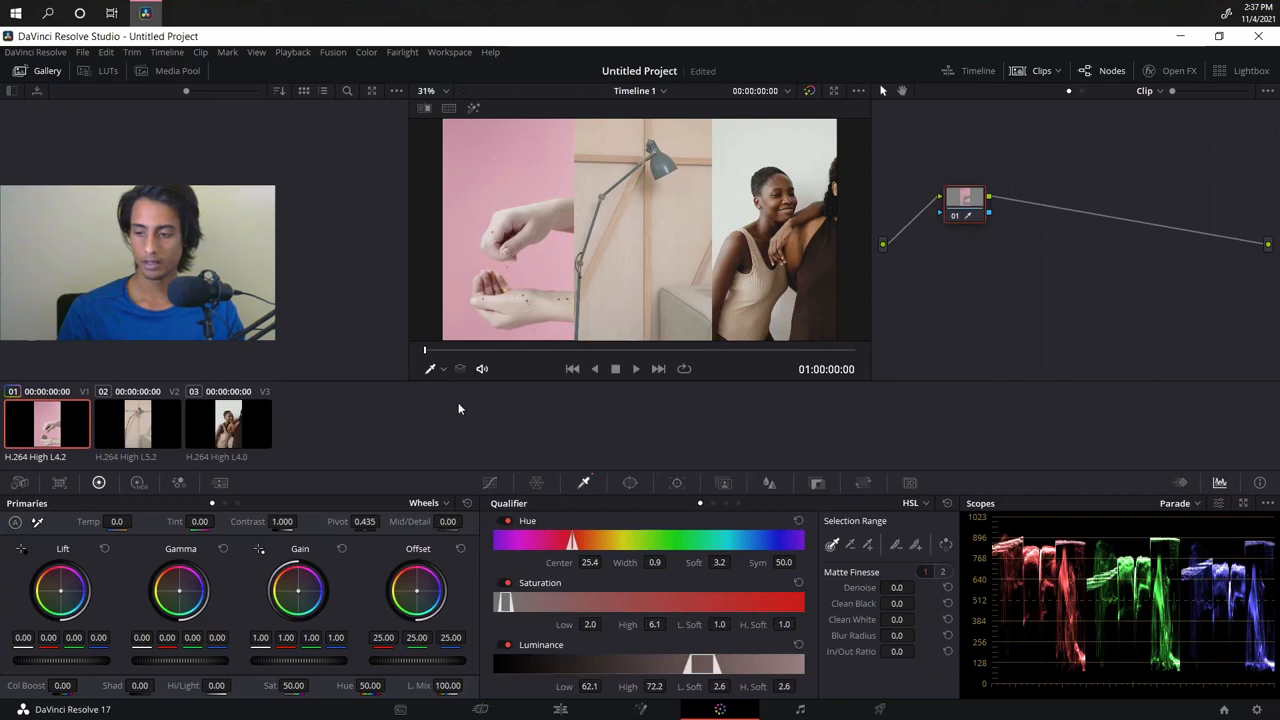
pyautogui.scroll(3, 980, 270)
pyautogui.scroll(-3, 988, 251)
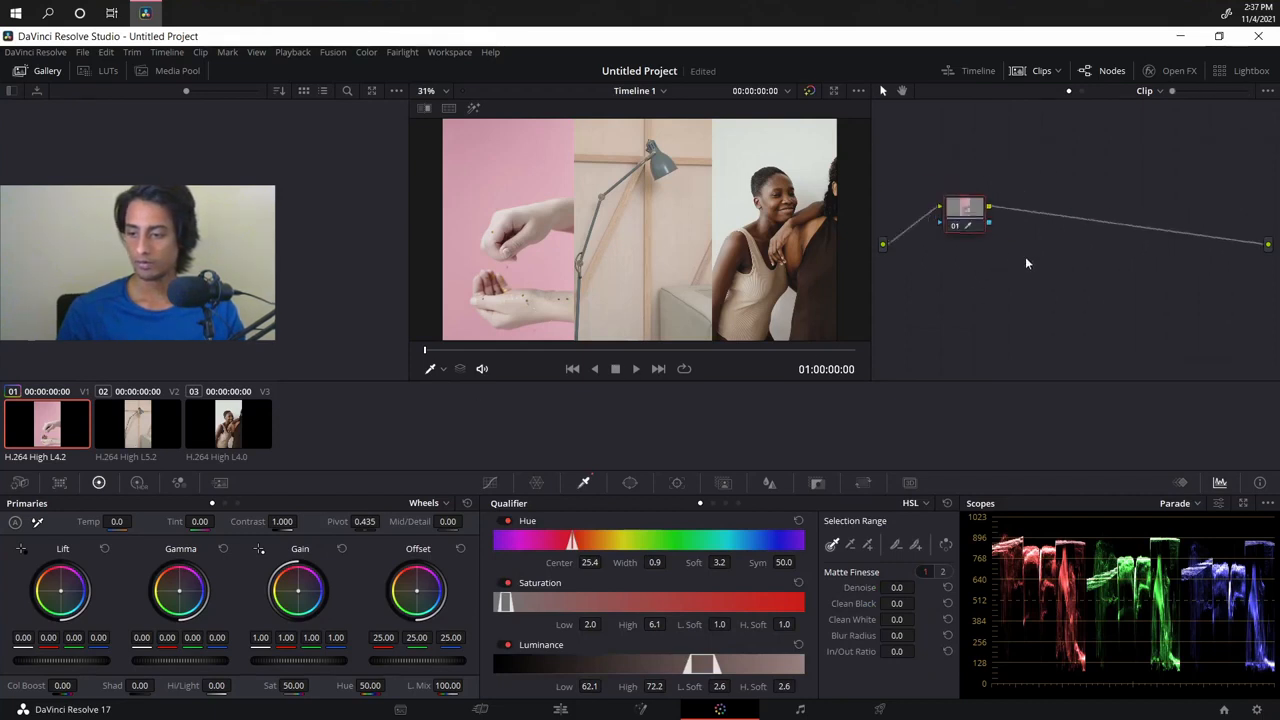
# Step: Add a Corrector node below node 01 and connect the source input to it
pyautogui.scroll(3, 1025, 263)
pyautogui.moveTo(986, 278); pyautogui.dragTo(1160, 320)
pyautogui.moveTo(1001, 198); pyautogui.dragTo(1001, 211)
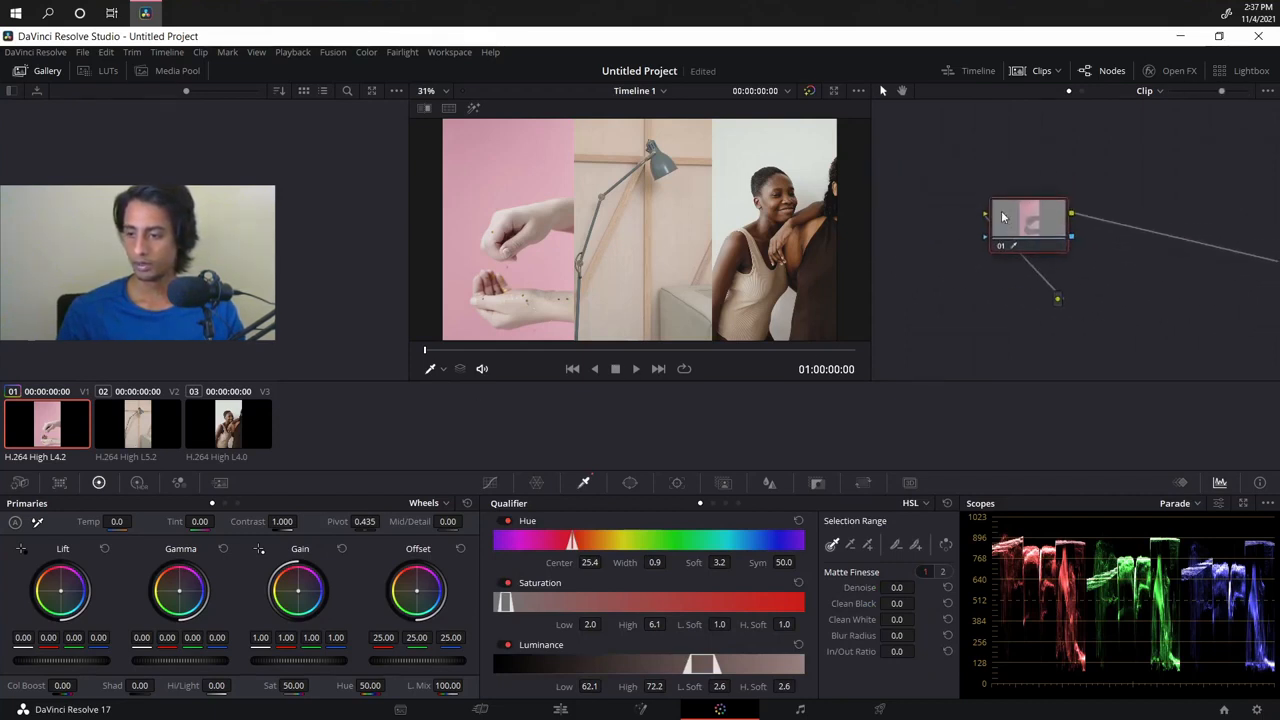
pyautogui.scroll(2, 1054, 251)
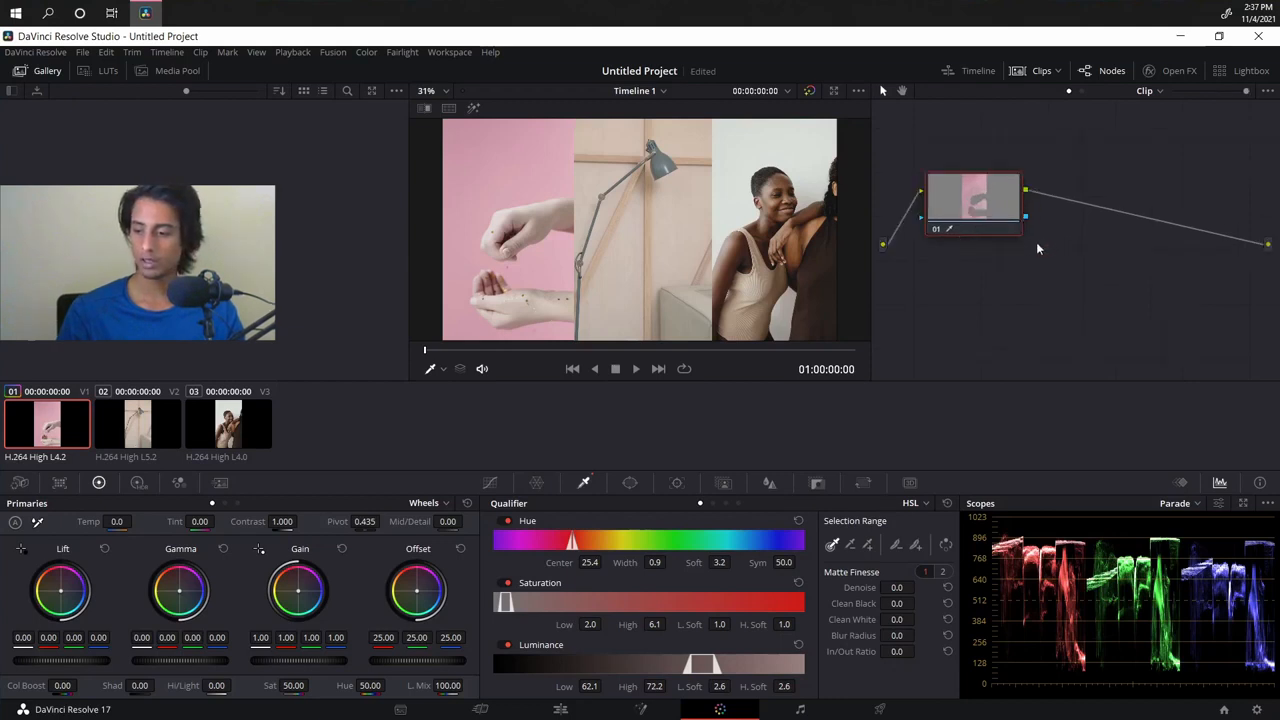
pyautogui.moveTo(1015, 284)
pyautogui.mouseDown()
pyautogui.moveTo(1097, 304)
pyautogui.moveTo(998, 205)
pyautogui.moveTo(986, 257)
pyautogui.moveTo(997, 289)
pyautogui.mouseUp()
pyautogui.scroll(-2, 996, 287)
pyautogui.scroll(2, 996, 287)
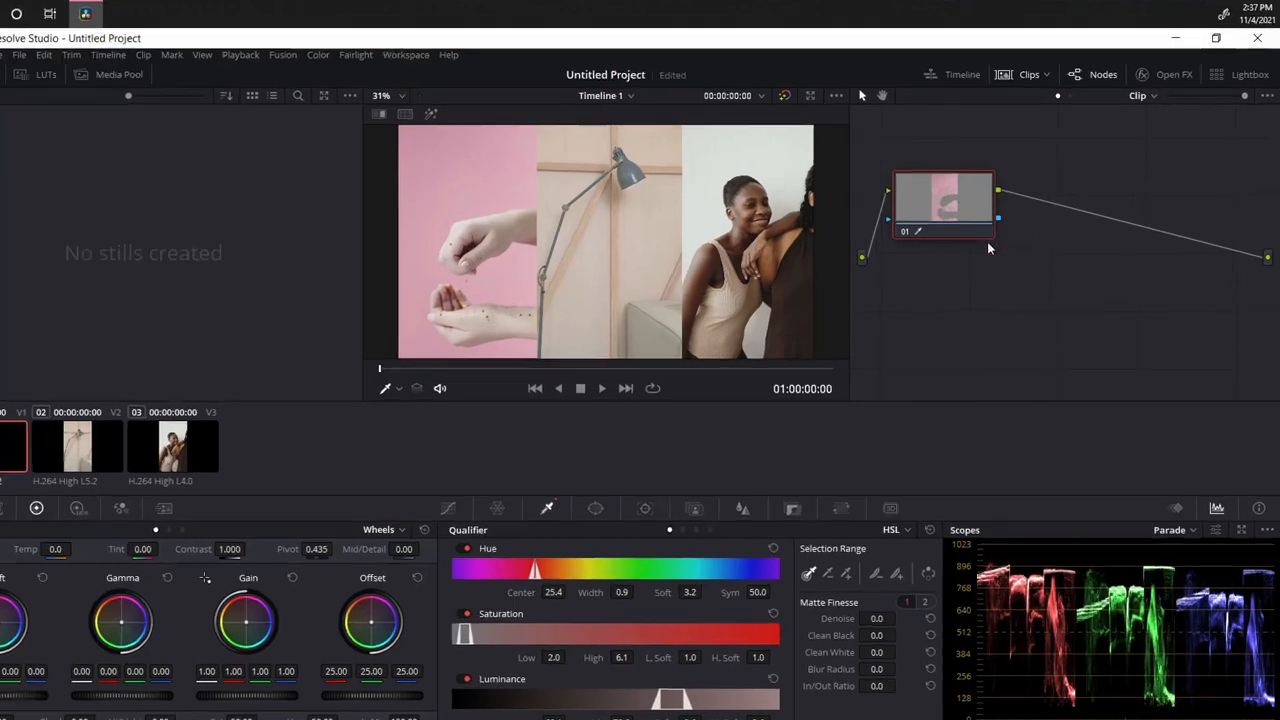
pyautogui.rightClick(993, 253)
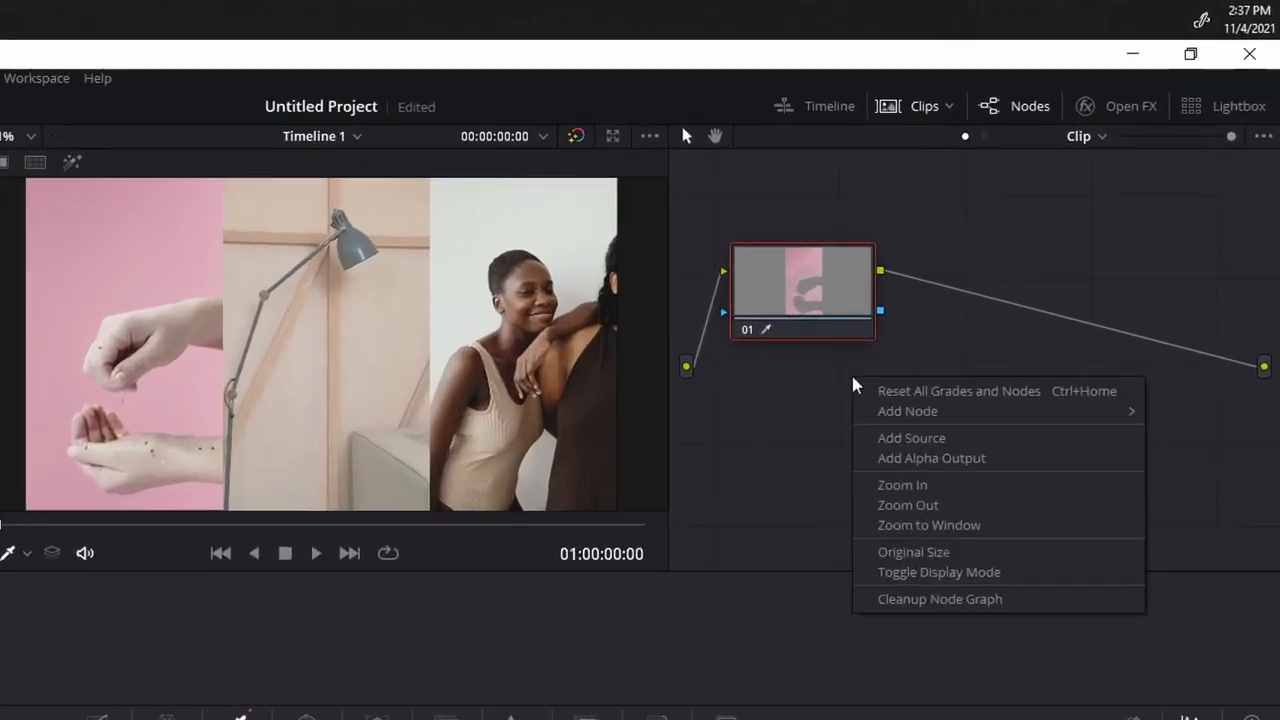
pyautogui.moveTo(938, 416)
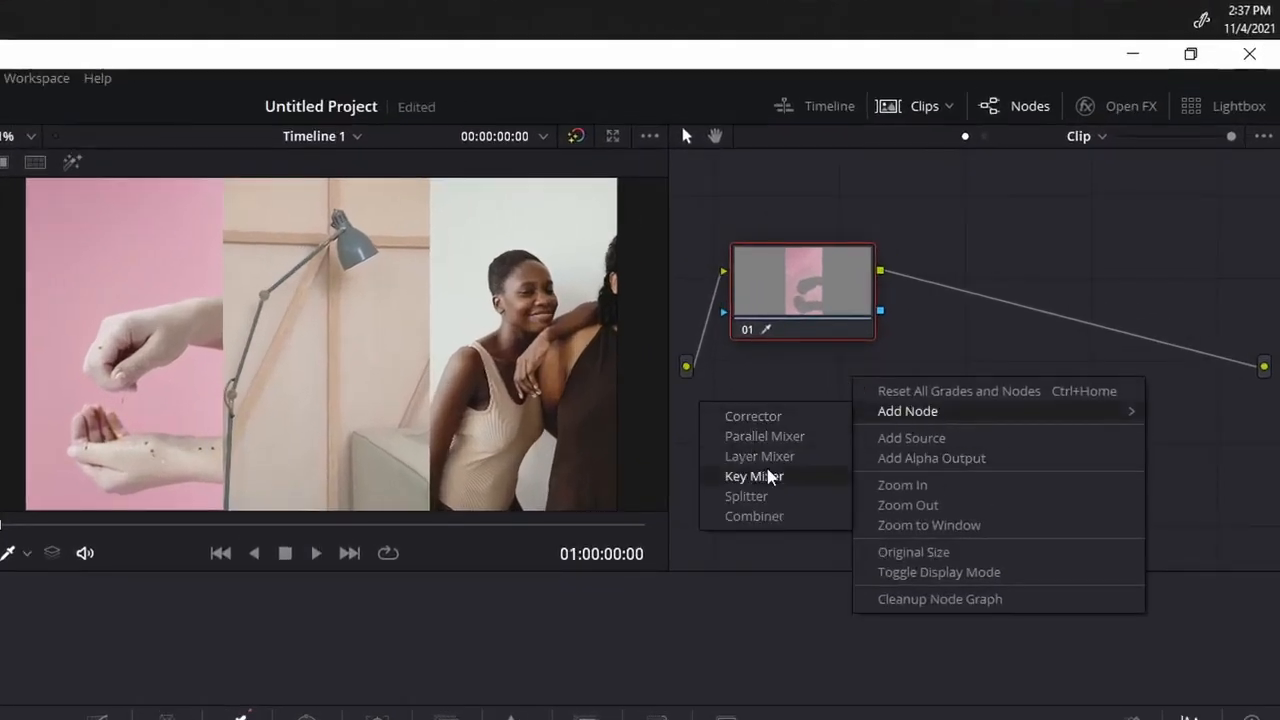
pyautogui.click(777, 427)
pyautogui.moveTo(880, 400); pyautogui.dragTo(900, 463)
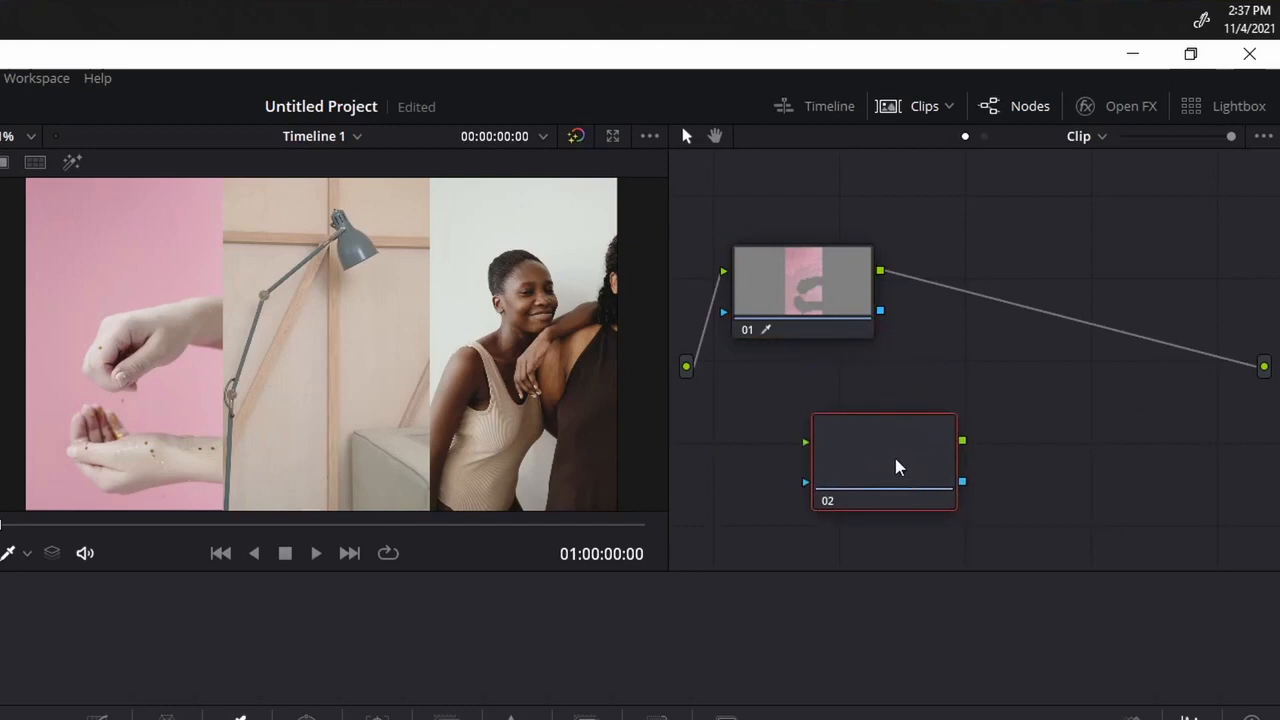
pyautogui.moveTo(686, 366); pyautogui.dragTo(806, 442)
pyautogui.moveTo(928, 460); pyautogui.dragTo(882, 429)
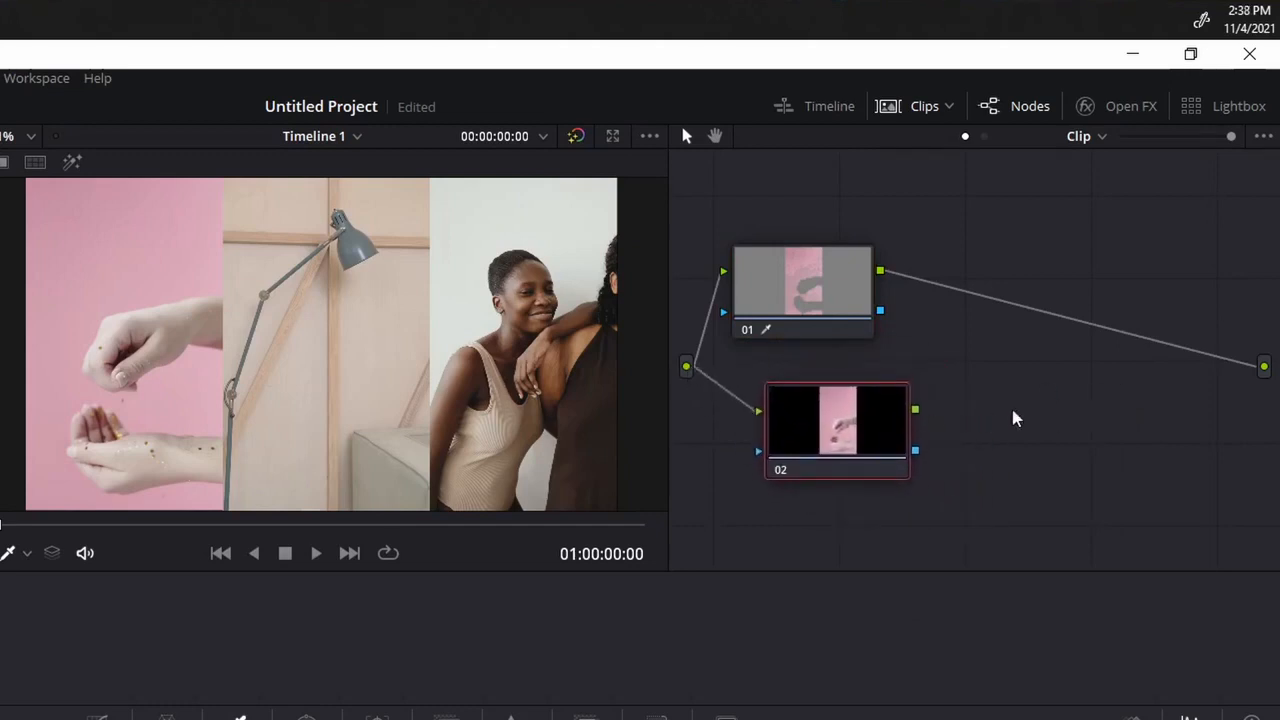
# Step: Add an alpha output to the node graph and connect node 01's key output to it
pyautogui.rightClick(1018, 415)
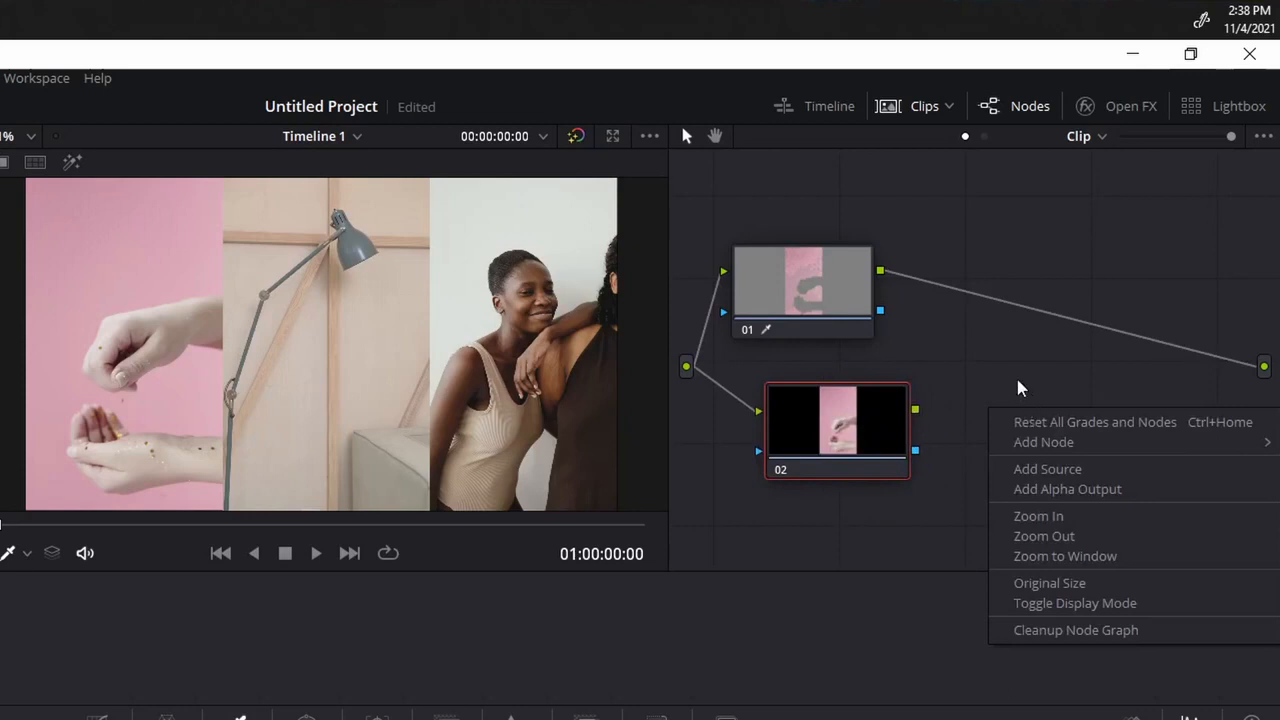
pyautogui.click(1036, 490)
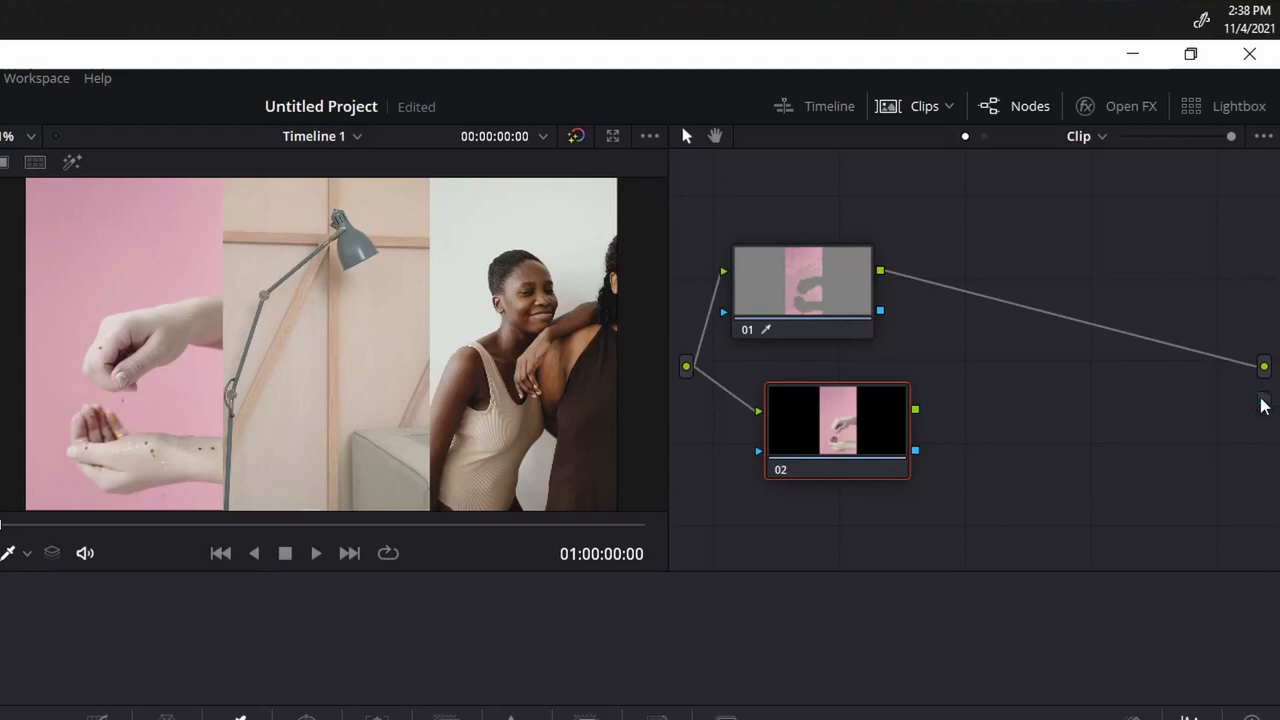
pyautogui.moveTo(880, 318); pyautogui.dragTo(1270, 415)
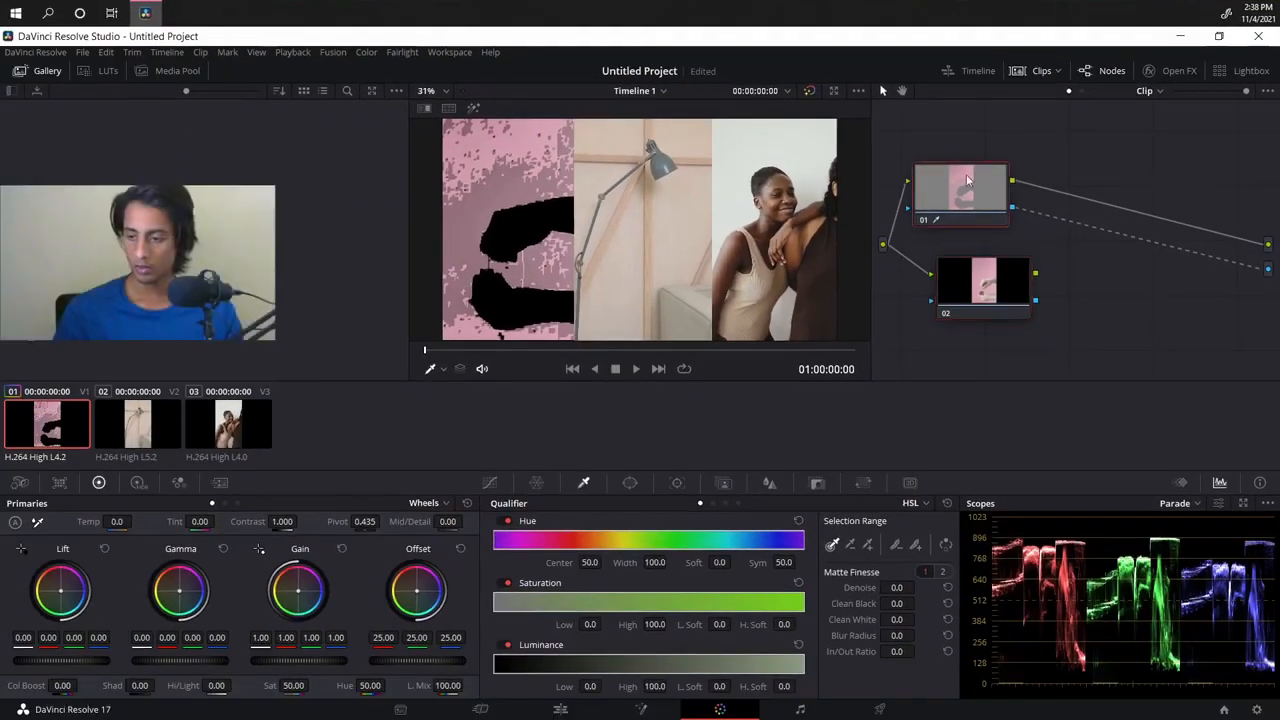
# Step: Widen node 01's qualifier to a saturation range of 0.0 to 22.6 and a luminance range of 44.1 to 100.0
pyautogui.moveTo(508, 602)
pyautogui.mouseDown()
pyautogui.moveTo(561, 602)
pyautogui.moveTo(493, 604)
pyautogui.mouseUp()
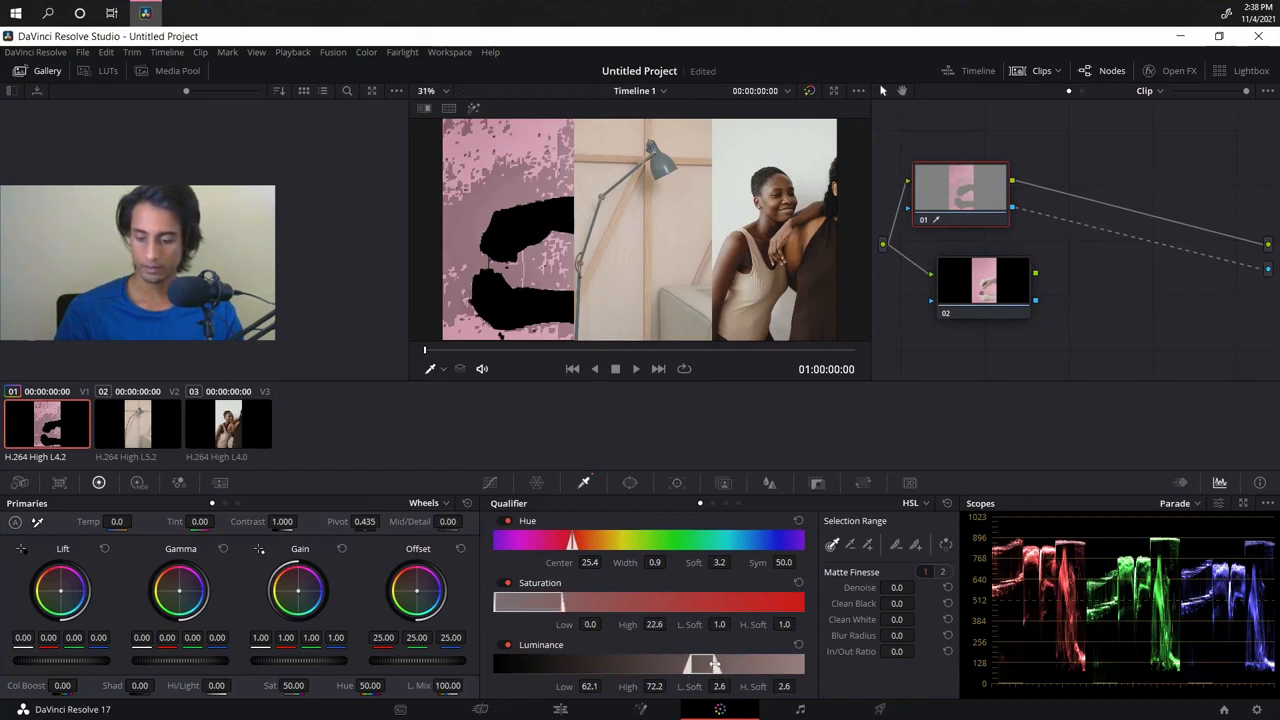
pyautogui.moveTo(767, 668); pyautogui.dragTo(828, 668)
pyautogui.moveTo(690, 666); pyautogui.dragTo(631, 665)
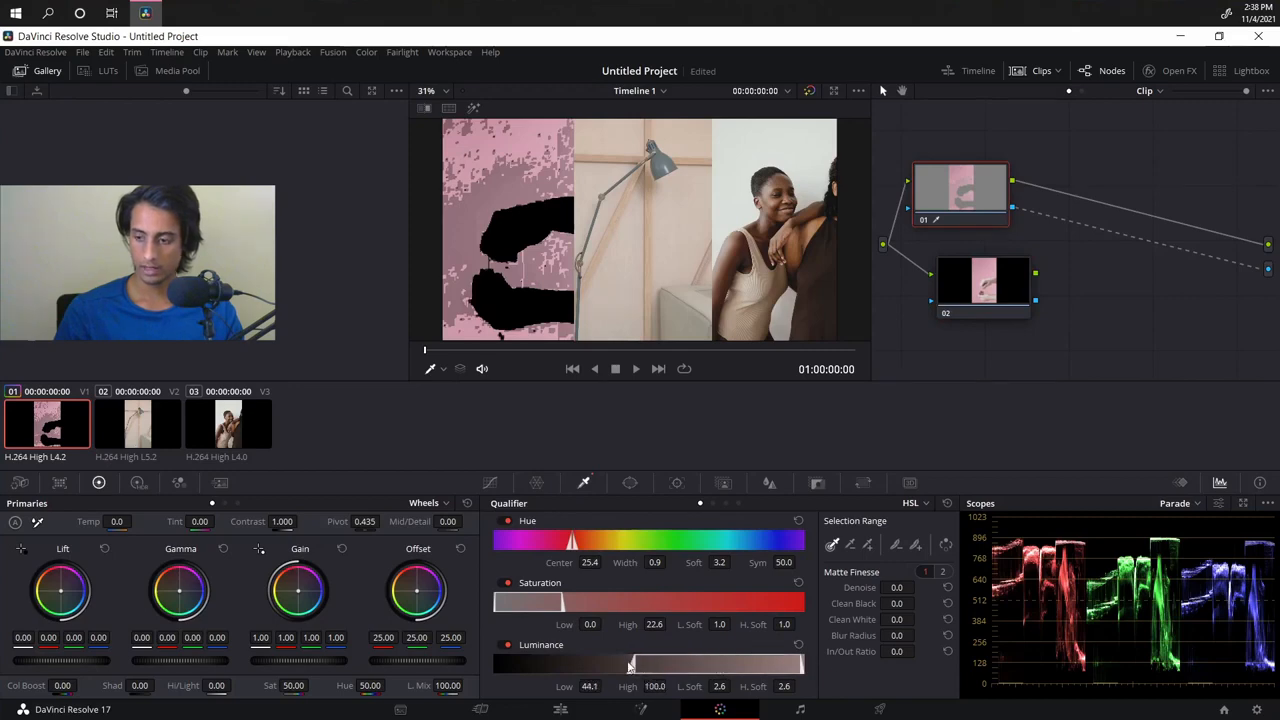
# Step: Refine node 01's hue qualifier to center 25.2, width 5.7, softness 0.0 and symmetry 50.1
pyautogui.moveTo(655, 562); pyautogui.dragTo(670, 562)
pyautogui.moveTo(344, 483); pyautogui.dragTo(329, 483)
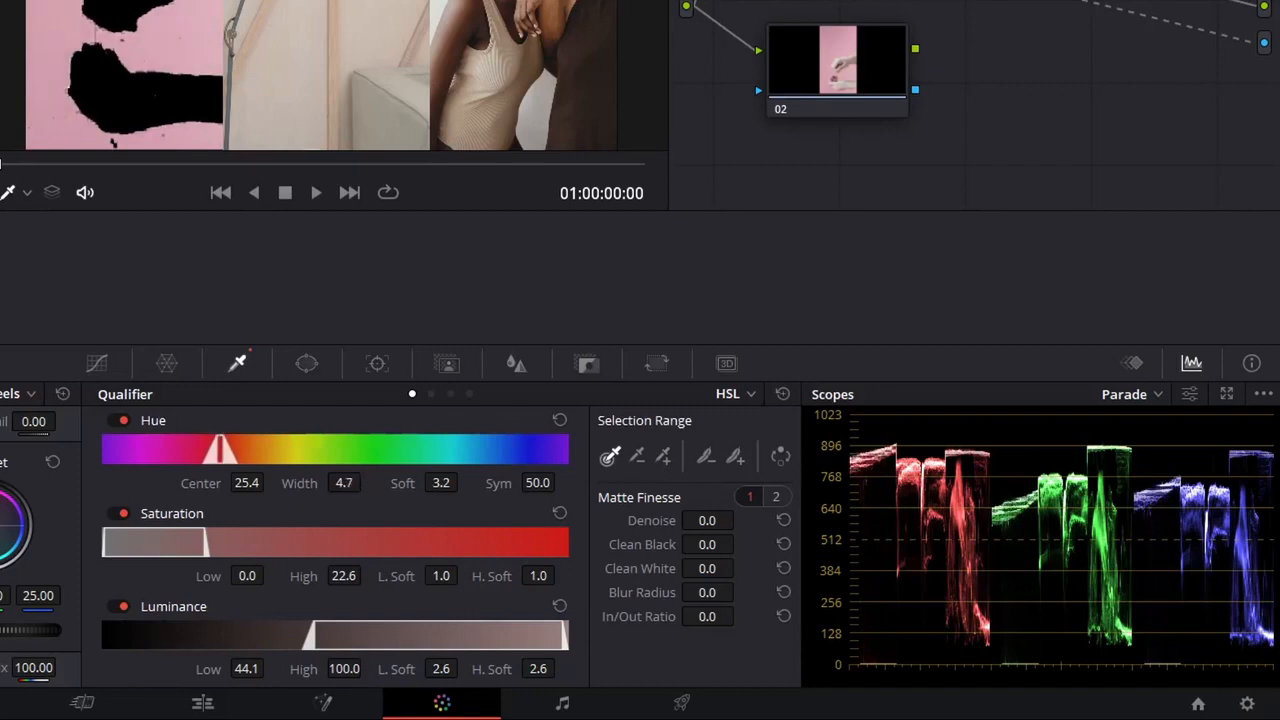
pyautogui.moveTo(246, 483); pyautogui.dragTo(269, 483)
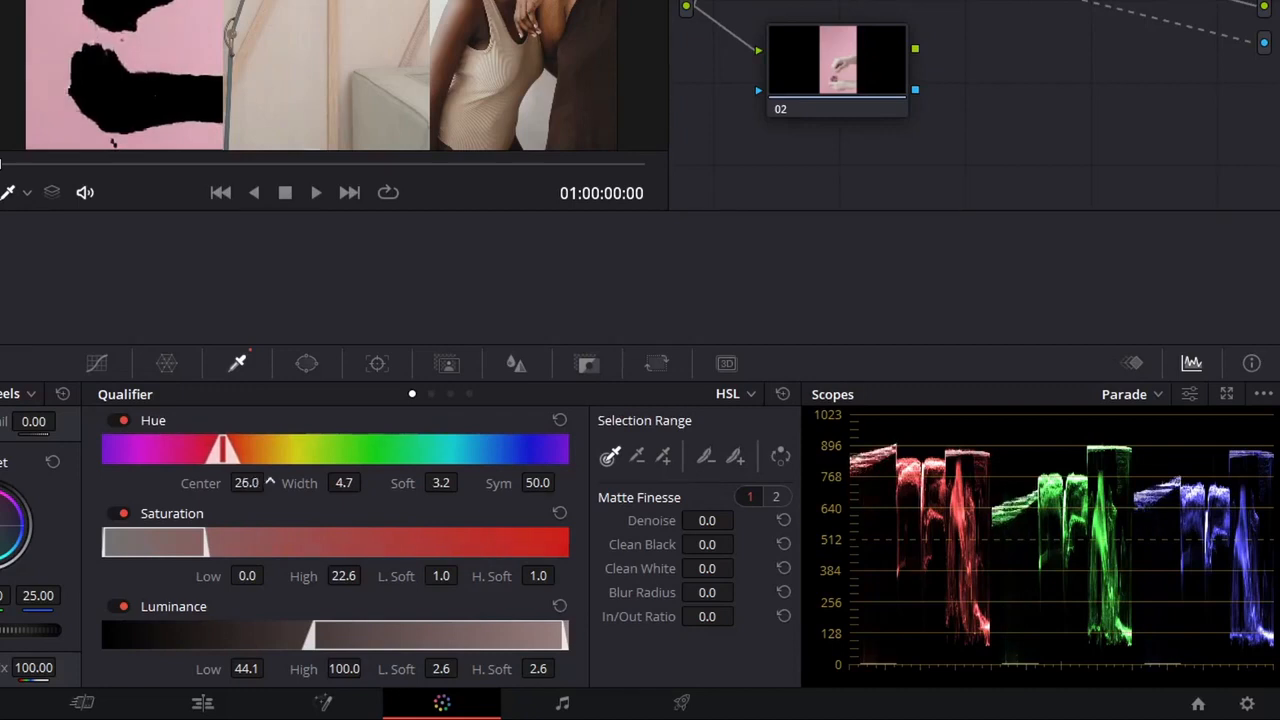
pyautogui.moveTo(463, 483)
pyautogui.mouseDown()
pyautogui.moveTo(476, 483)
pyautogui.moveTo(459, 483)
pyautogui.mouseUp()
pyautogui.moveTo(537, 482)
pyautogui.mouseDown()
pyautogui.moveTo(525, 482)
pyautogui.moveTo(542, 482)
pyautogui.mouseUp()
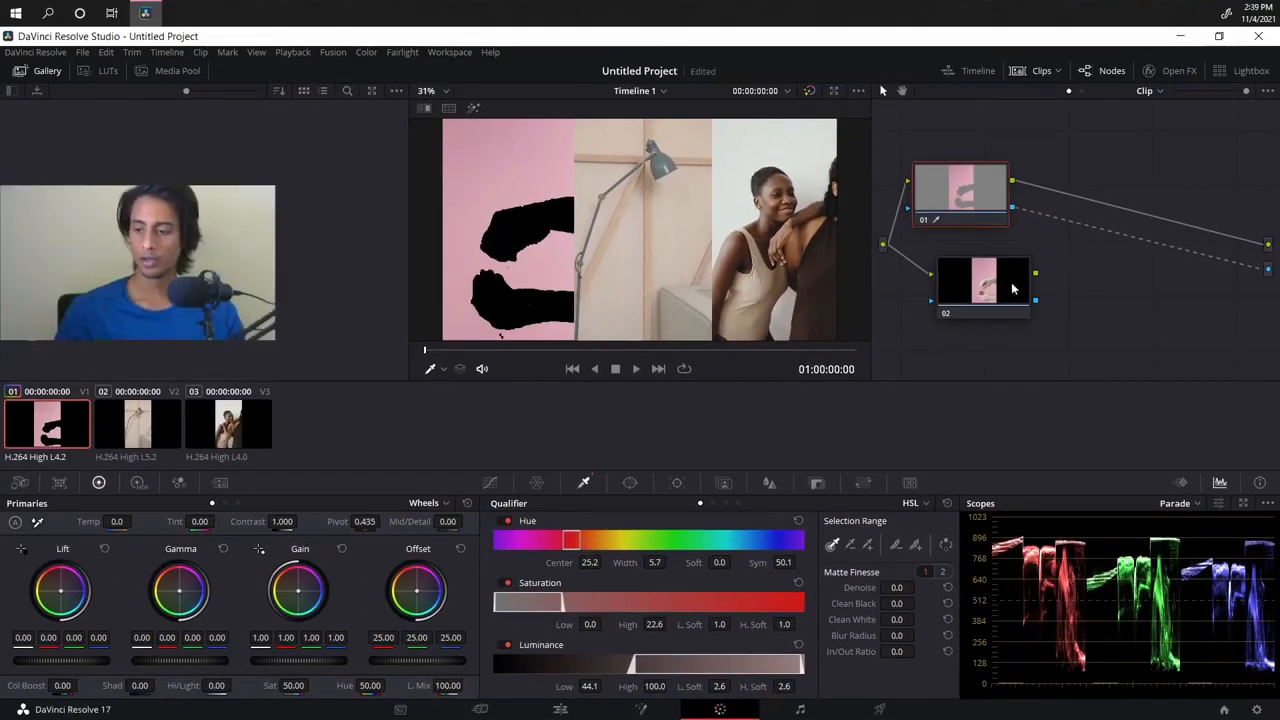
# Step: Chain the unqualified Corrector node between the source and the qualified node, and remove the key connection to the alpha output
pyautogui.moveTo(1012, 289); pyautogui.dragTo(1121, 293)
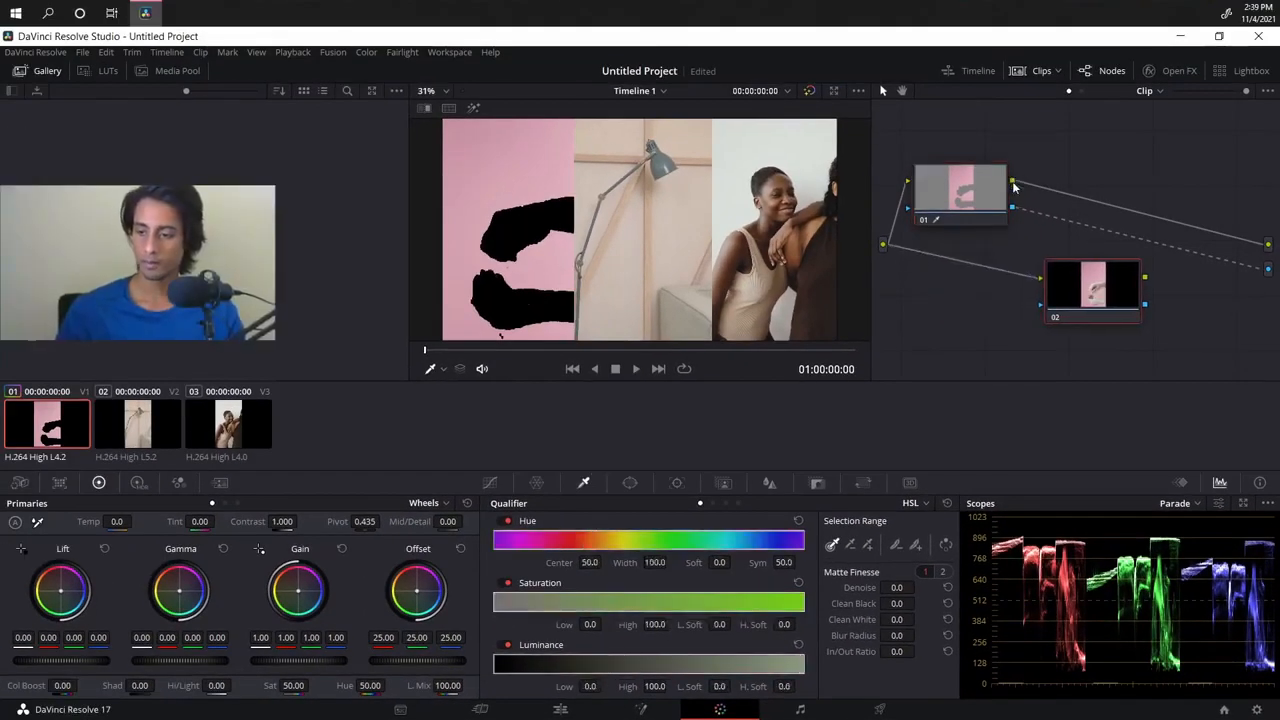
pyautogui.moveTo(976, 185); pyautogui.dragTo(1111, 180)
pyautogui.moveTo(1118, 288); pyautogui.dragTo(1050, 173)
pyautogui.moveTo(1005, 298); pyautogui.dragTo(1001, 194)
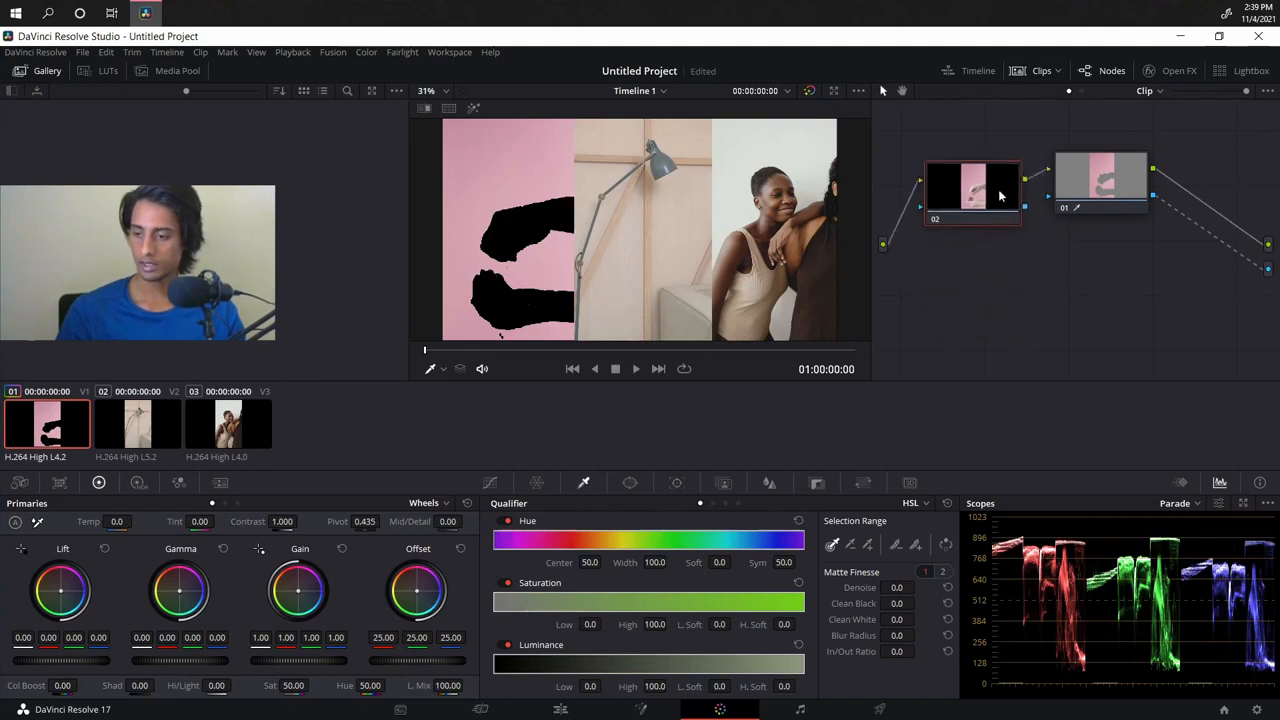
pyautogui.moveTo(1118, 189); pyautogui.dragTo(1125, 221)
pyautogui.moveTo(980, 198); pyautogui.dragTo(975, 224)
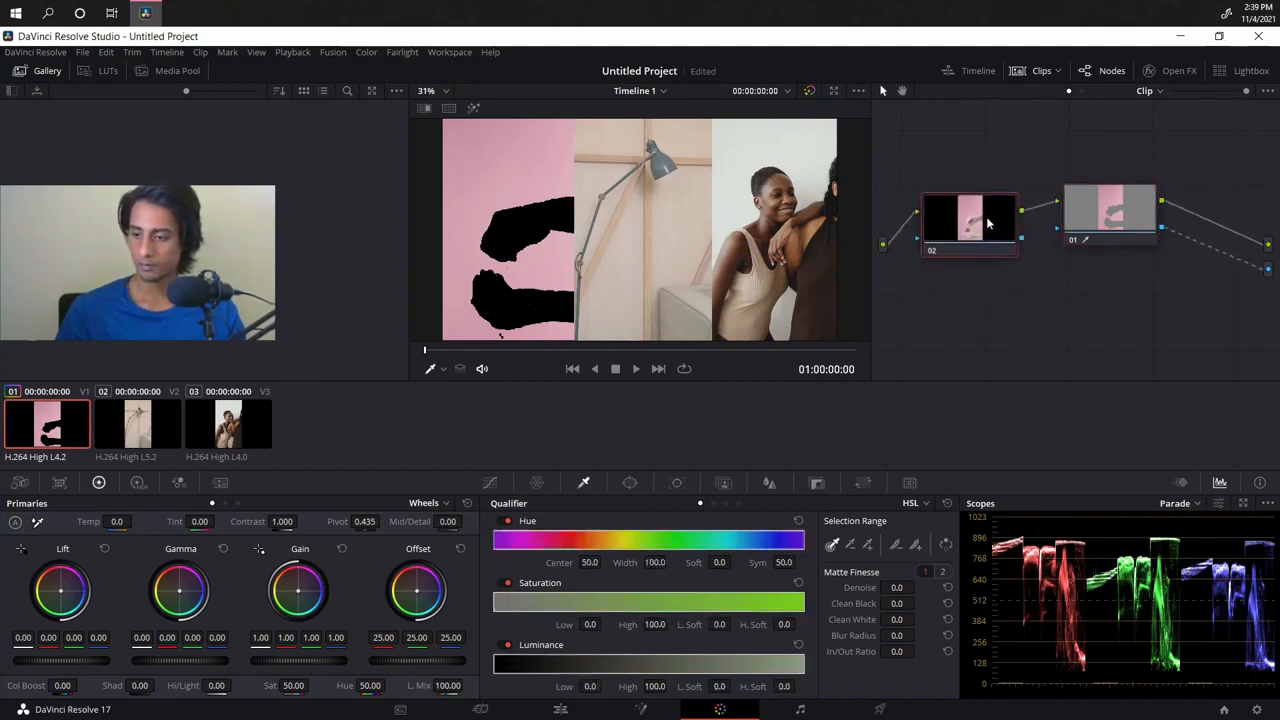
pyautogui.rightClick(1256, 266)
pyautogui.click(1236, 277)
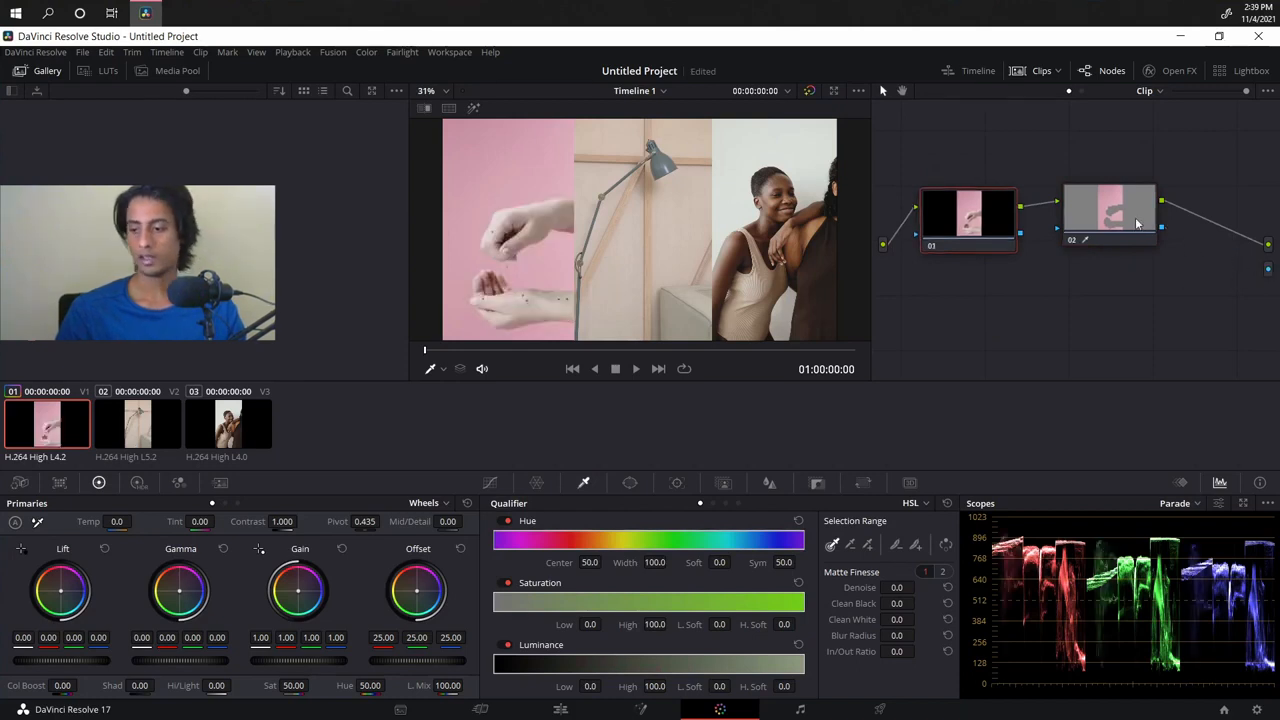
# Step: Select the qualified node and set its saturation to 100.00 and its hue to 0.00
pyautogui.moveTo(1138, 224); pyautogui.dragTo(1115, 232)
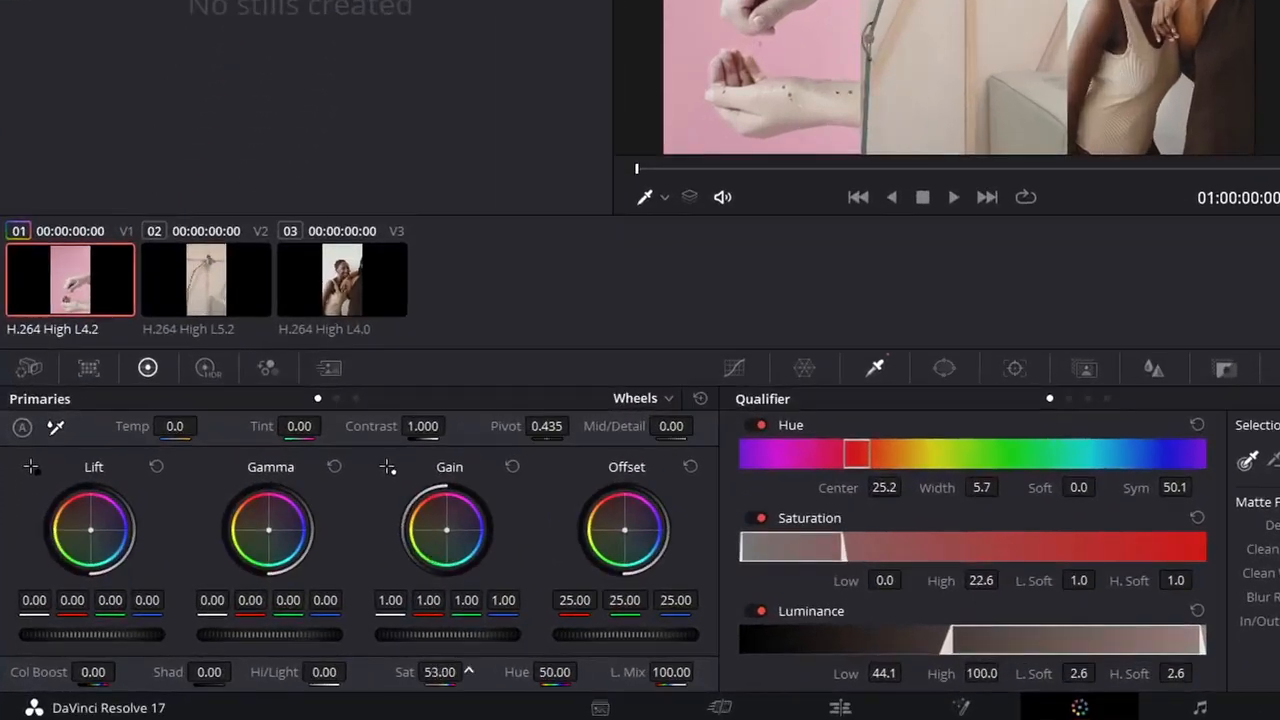
pyautogui.moveTo(445, 672); pyautogui.dragTo(468, 672)
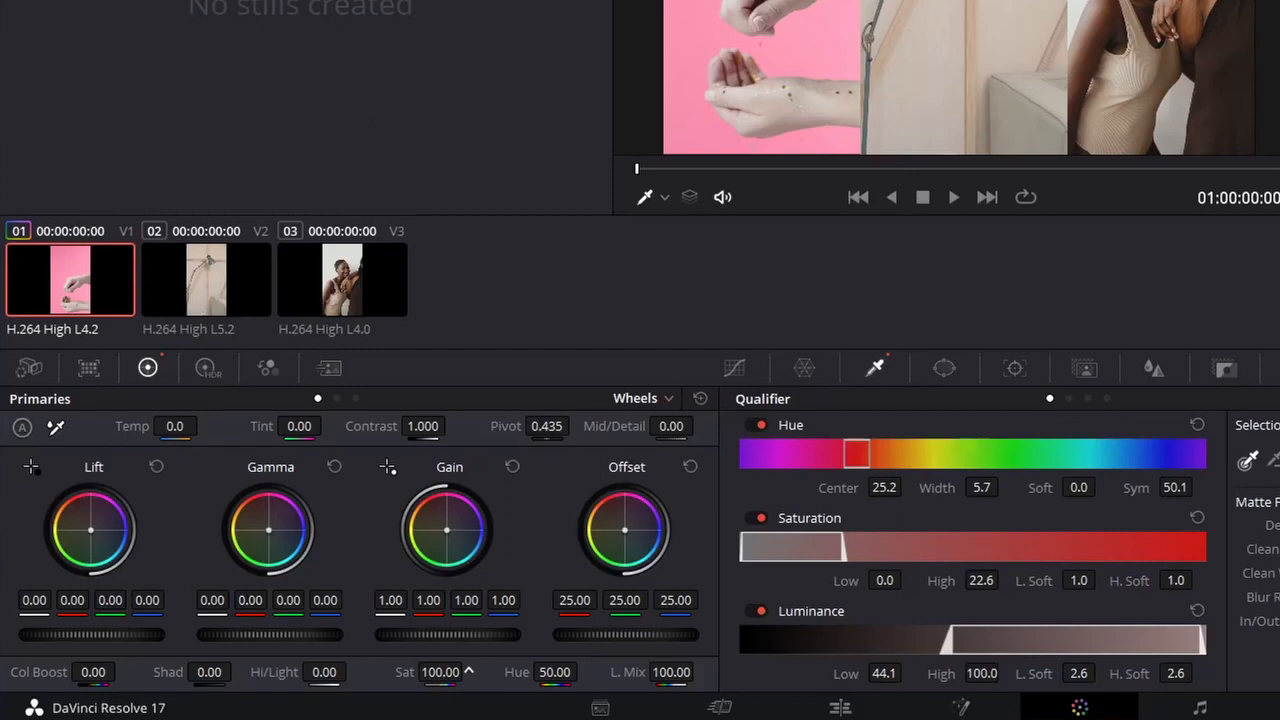
pyautogui.moveTo(556, 672); pyautogui.dragTo(520, 672)
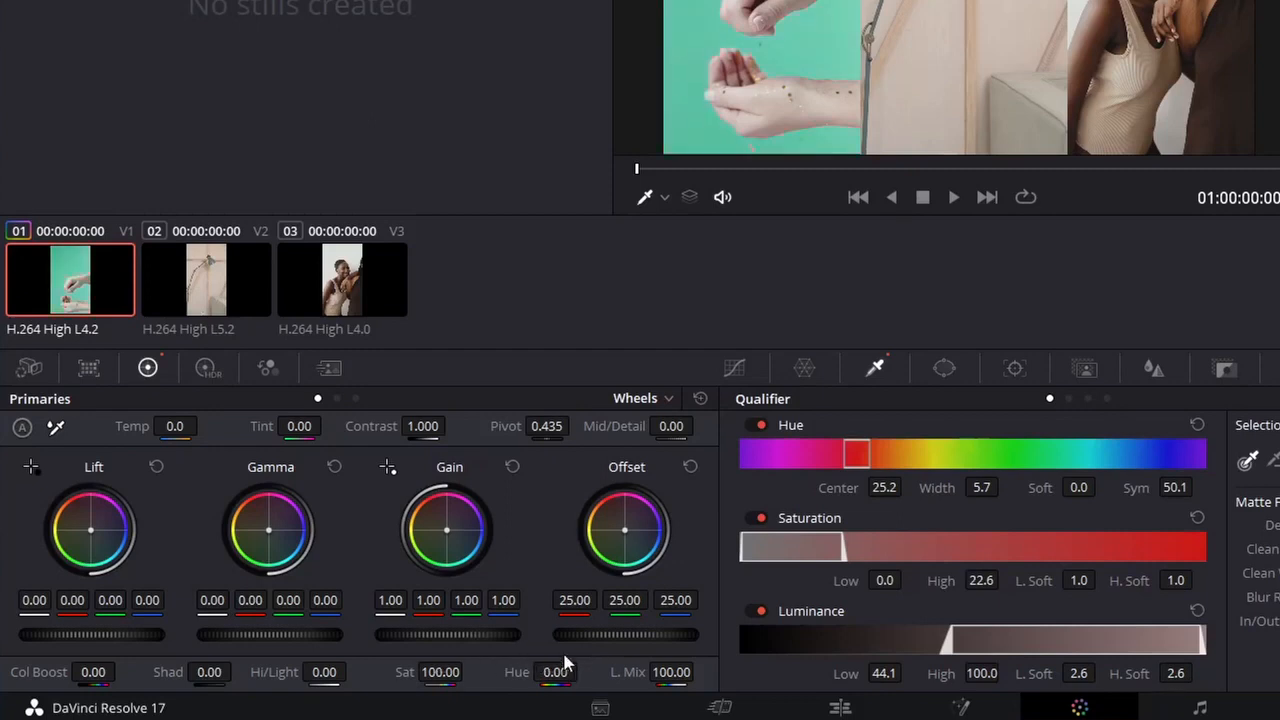
# Step: Adjust the qualified node's gain to 1.29 red, 0.92 green, 0.97 blue, lift to 0.01 red, -0.02 blue, and contrast to 0.990
pyautogui.moveTo(447, 530); pyautogui.dragTo(445, 522)
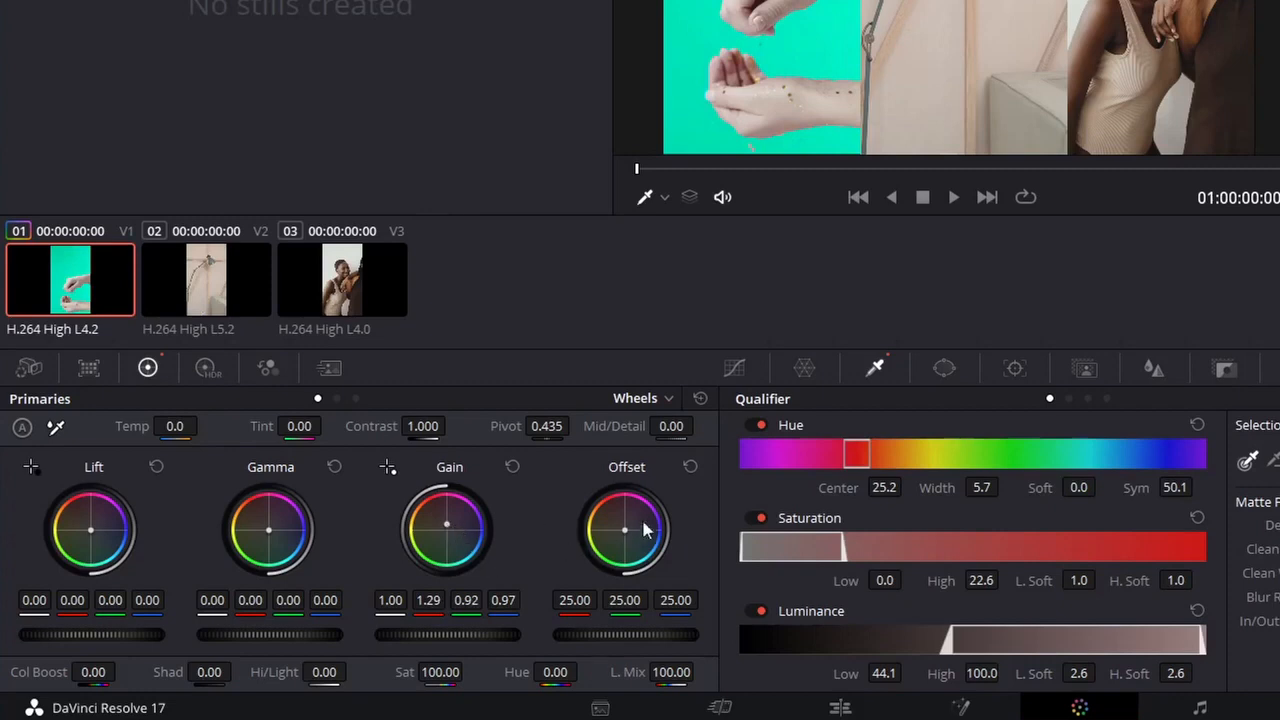
pyautogui.moveTo(91, 530); pyautogui.dragTo(90, 535)
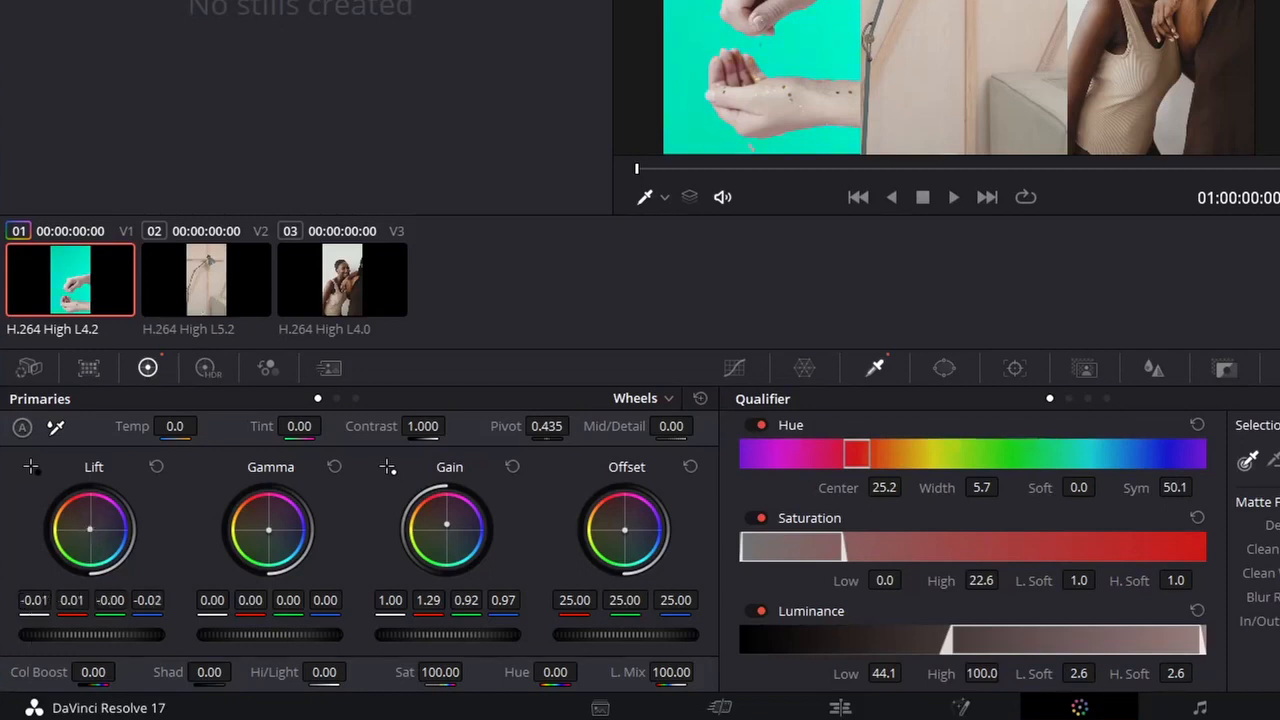
pyautogui.moveTo(34, 601)
pyautogui.mouseDown()
pyautogui.moveTo(23, 601)
pyautogui.moveTo(48, 601)
pyautogui.moveTo(28, 601)
pyautogui.mouseUp()
pyautogui.moveTo(428, 426); pyautogui.dragTo(487, 426)
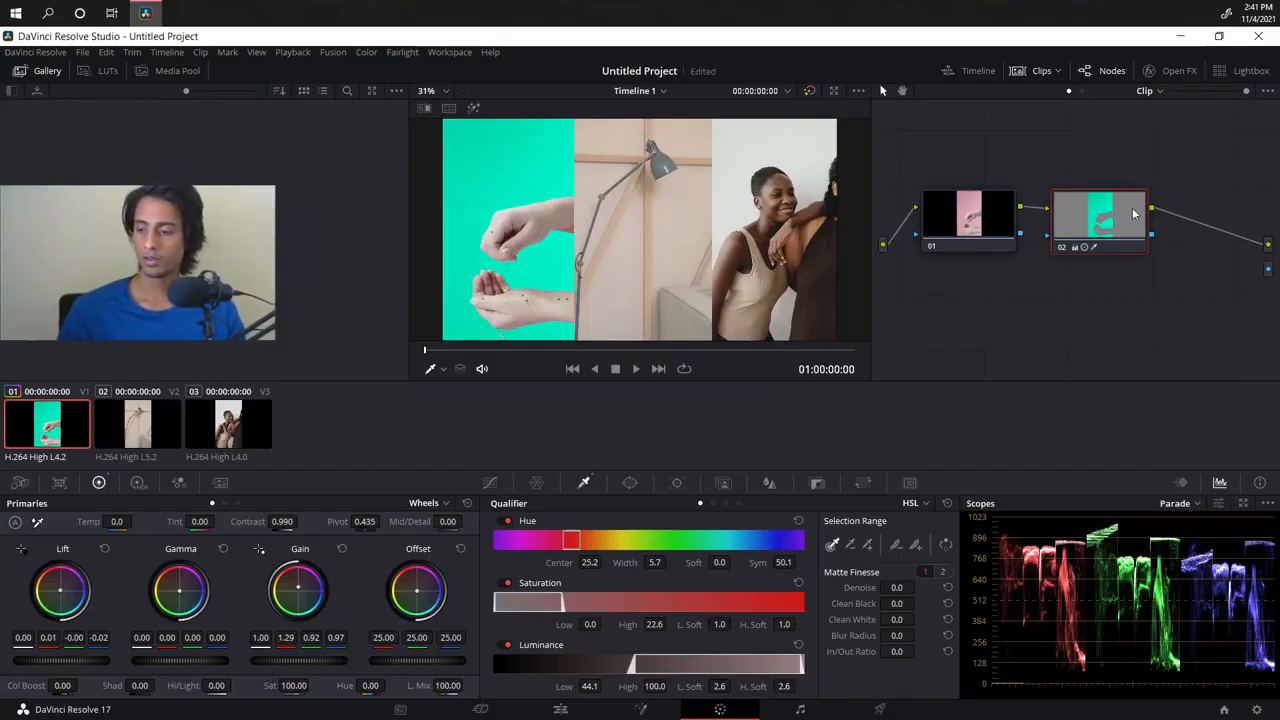
# Step: Bypass node 02 by wiring node 01 directly to the final output, and restore node 02's connection to that output
pyautogui.moveTo(1112, 224)
pyautogui.mouseDown()
pyautogui.moveTo(1118, 210)
pyautogui.moveTo(1117, 224)
pyautogui.mouseUp()
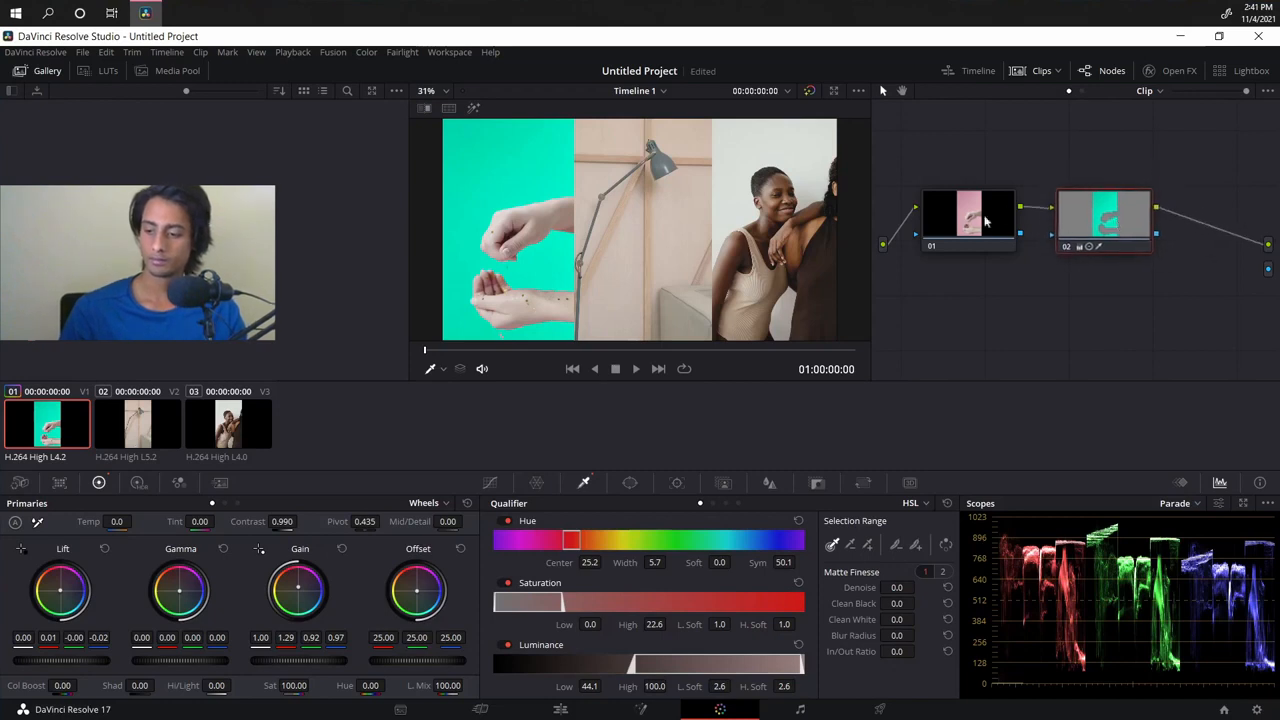
pyautogui.moveTo(1020, 212); pyautogui.dragTo(1268, 244)
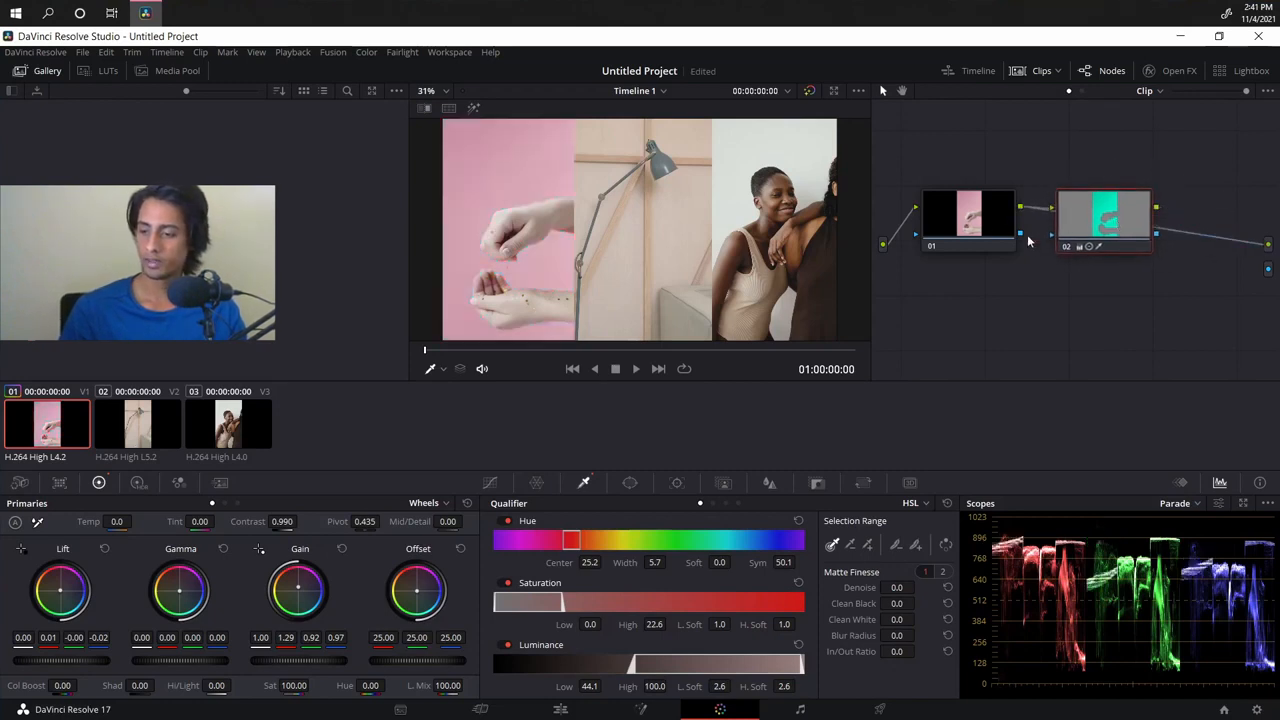
pyautogui.moveTo(975, 227); pyautogui.dragTo(997, 338)
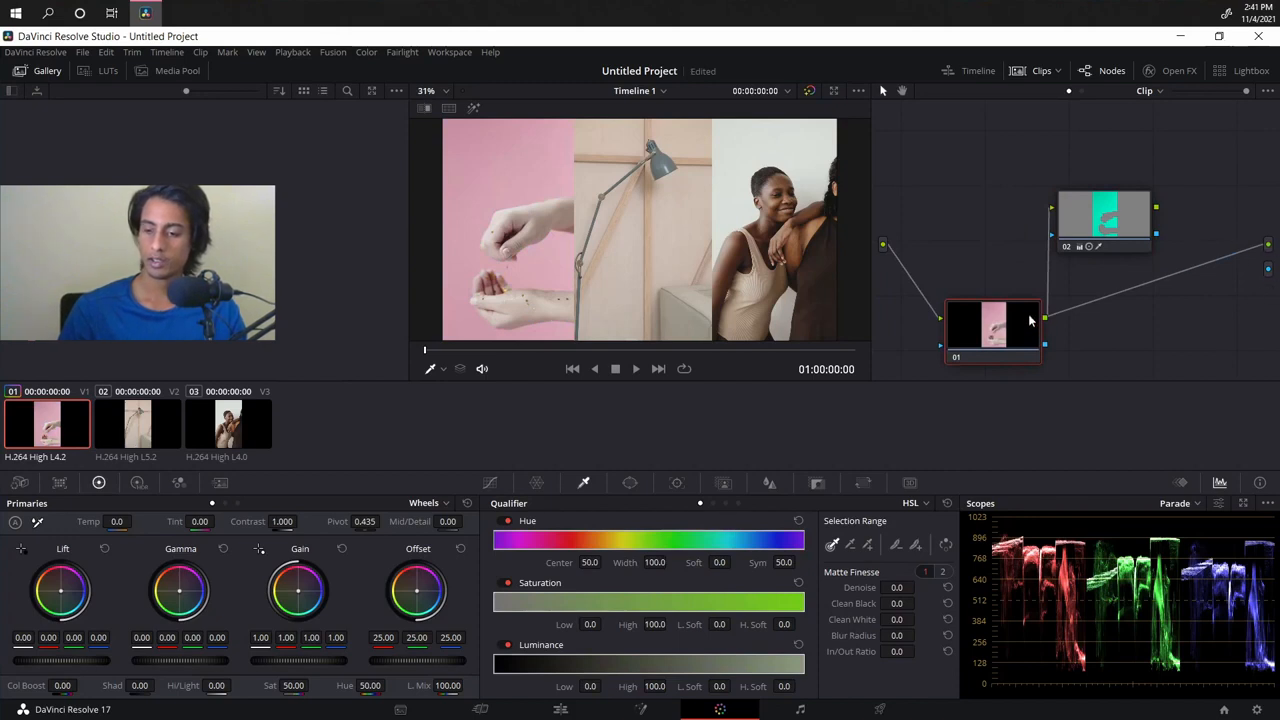
pyautogui.moveTo(1030, 320); pyautogui.dragTo(1004, 295)
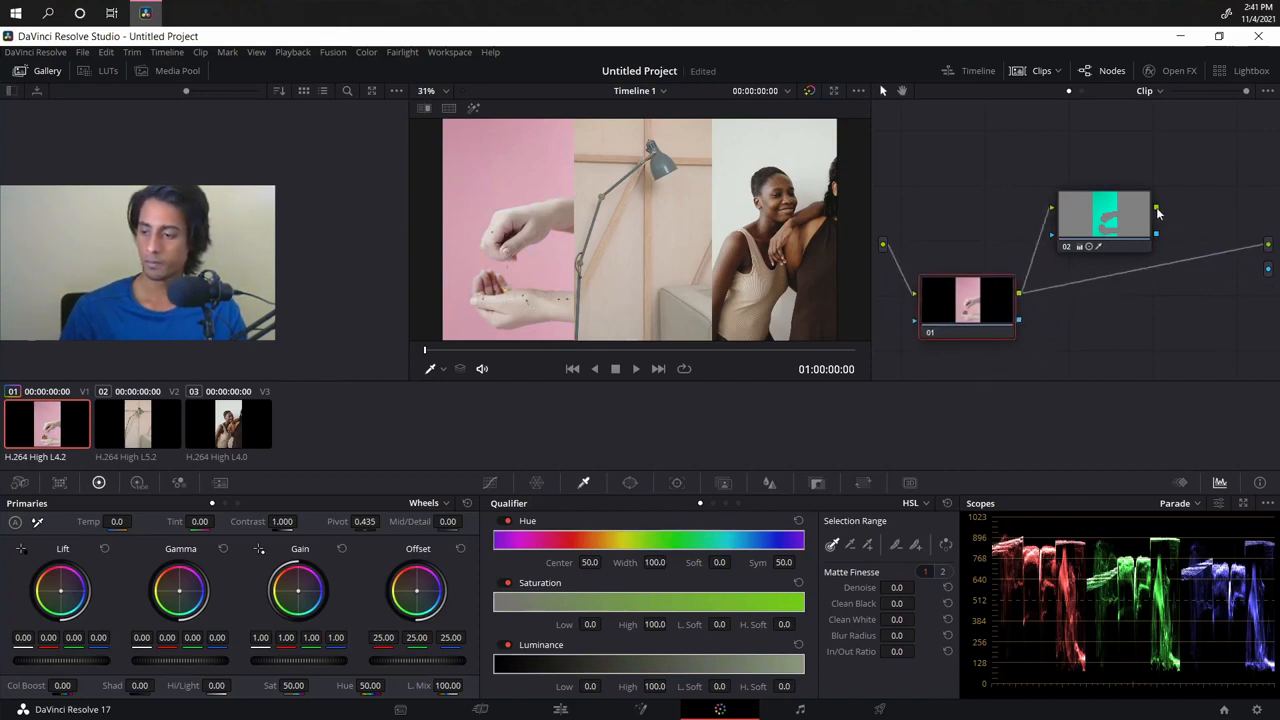
pyautogui.moveTo(1156, 210); pyautogui.dragTo(1268, 244)
# Step: Move node 01 back in line with node 02 and set its saturation to 97.40
pyautogui.moveTo(993, 302); pyautogui.dragTo(1007, 225)
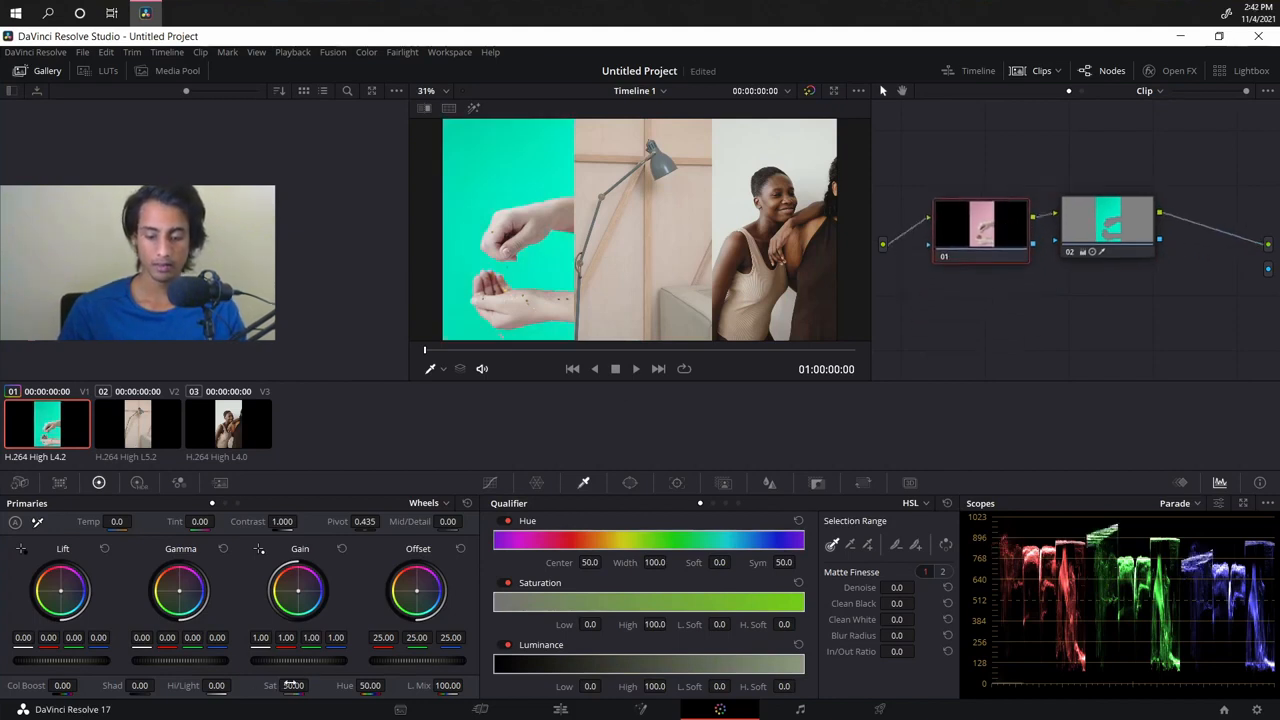
pyautogui.moveTo(293, 685); pyautogui.dragTo(312, 685)
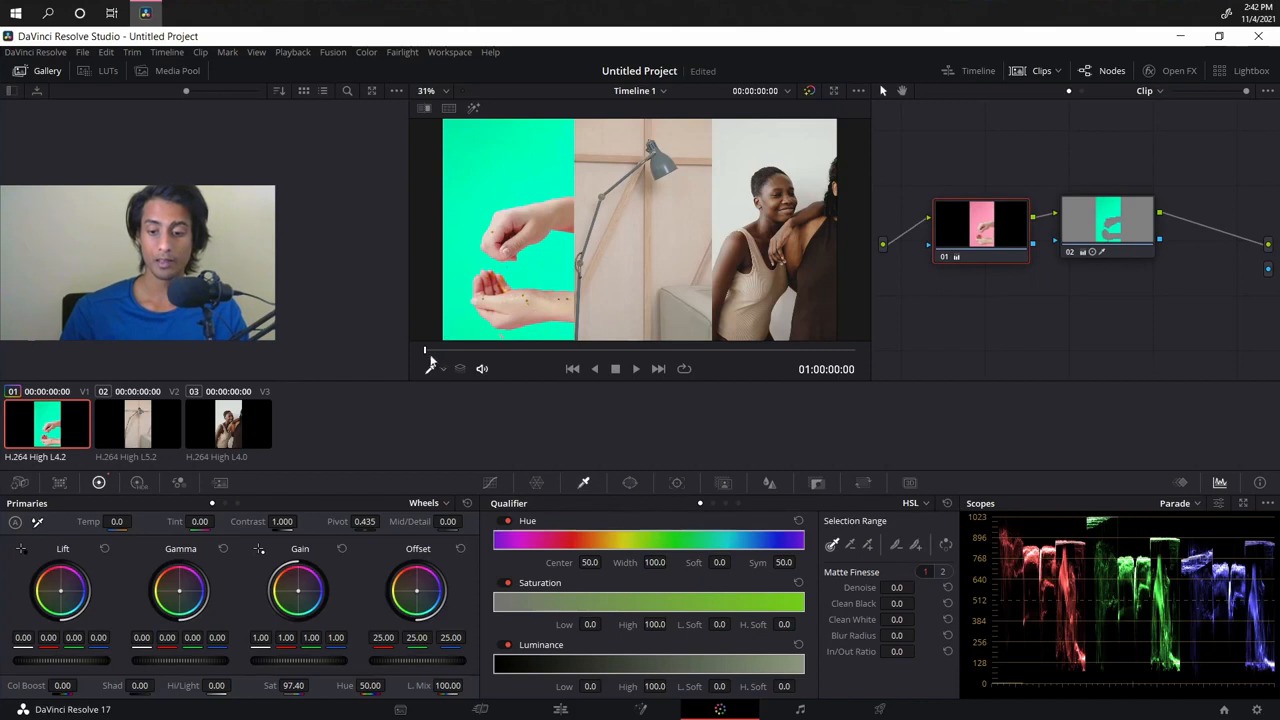
# Step: Examine the edges of the hands and falling glitter against the recolored background up close at 01:00:05:47
pyautogui.moveTo(427, 352); pyautogui.dragTo(691, 356)
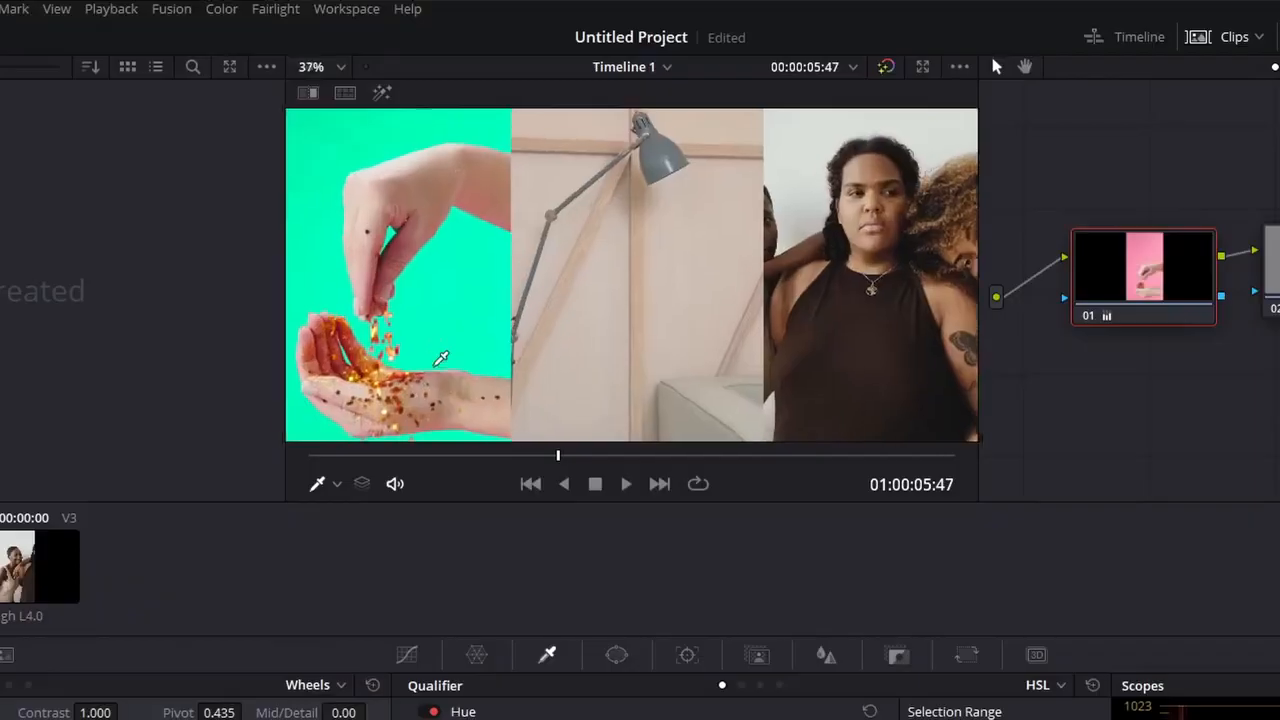
pyautogui.scroll(3, 518, 285)
pyautogui.scroll(3, 557, 371)
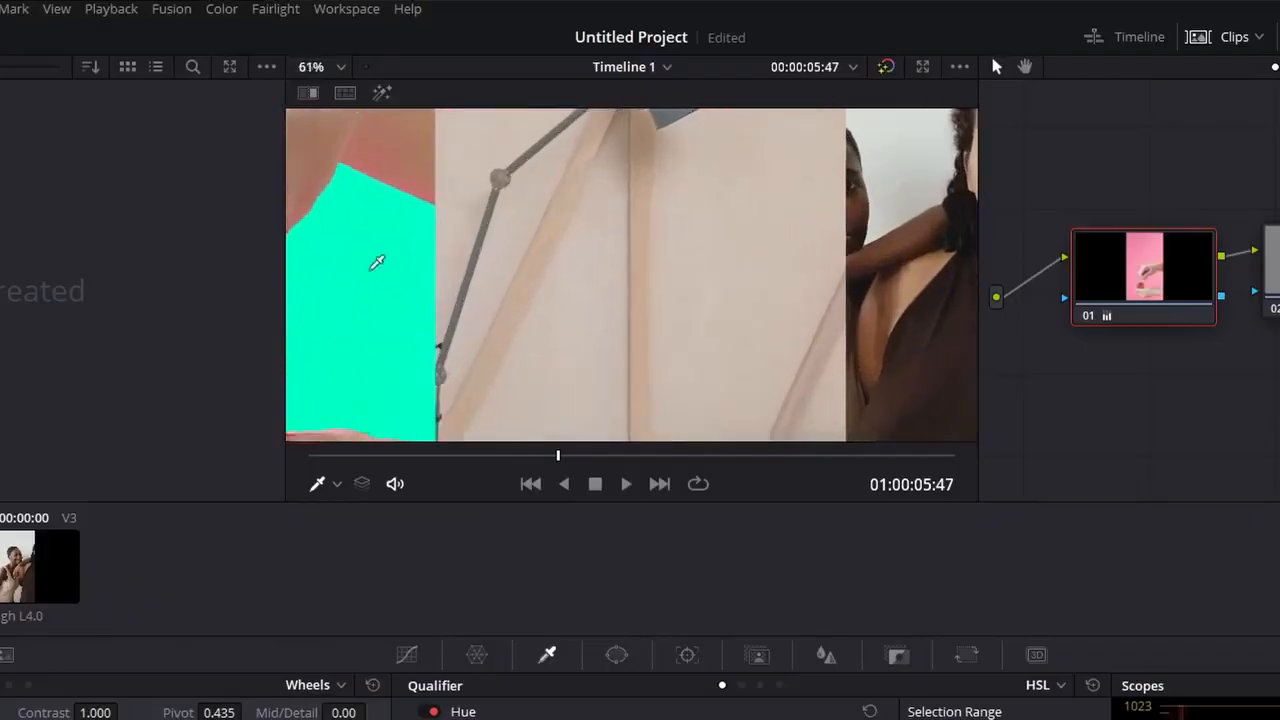
pyautogui.moveTo(374, 257); pyautogui.dragTo(709, 227)
pyautogui.scroll(-3, 664, 307)
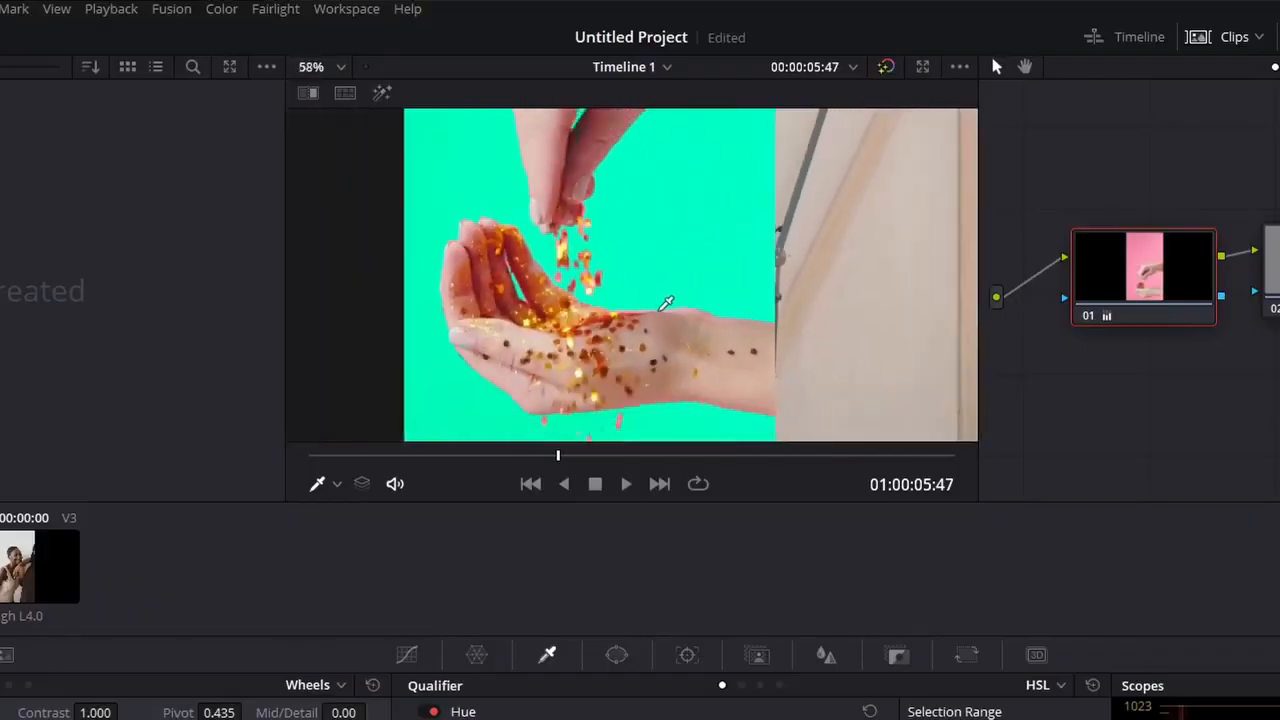
pyautogui.scroll(5, 664, 307)
pyautogui.scroll(1, 664, 307)
pyautogui.moveTo(664, 307); pyautogui.dragTo(389, 376)
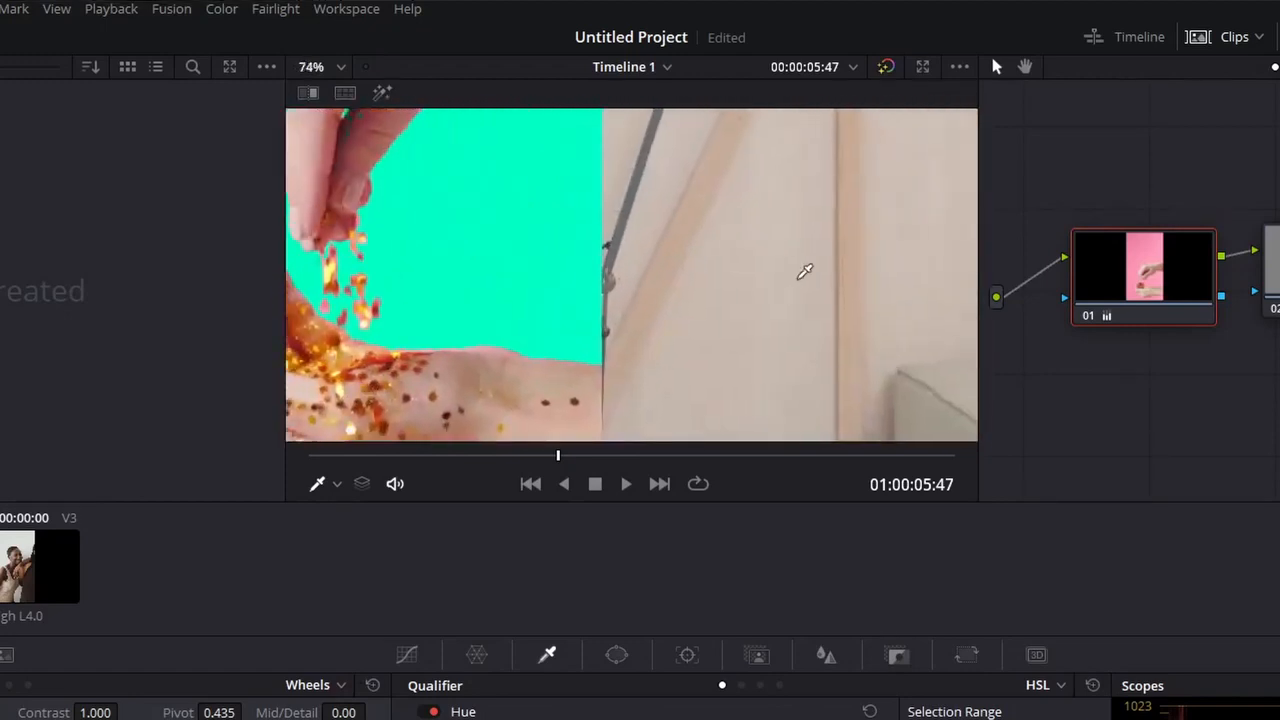
pyautogui.moveTo(806, 271); pyautogui.dragTo(440, 442)
pyautogui.moveTo(811, 240); pyautogui.dragTo(685, 340)
pyautogui.rightClick(684, 340)
pyautogui.moveTo(462, 368); pyautogui.dragTo(734, 248)
pyautogui.moveTo(483, 349); pyautogui.dragTo(774, 240)
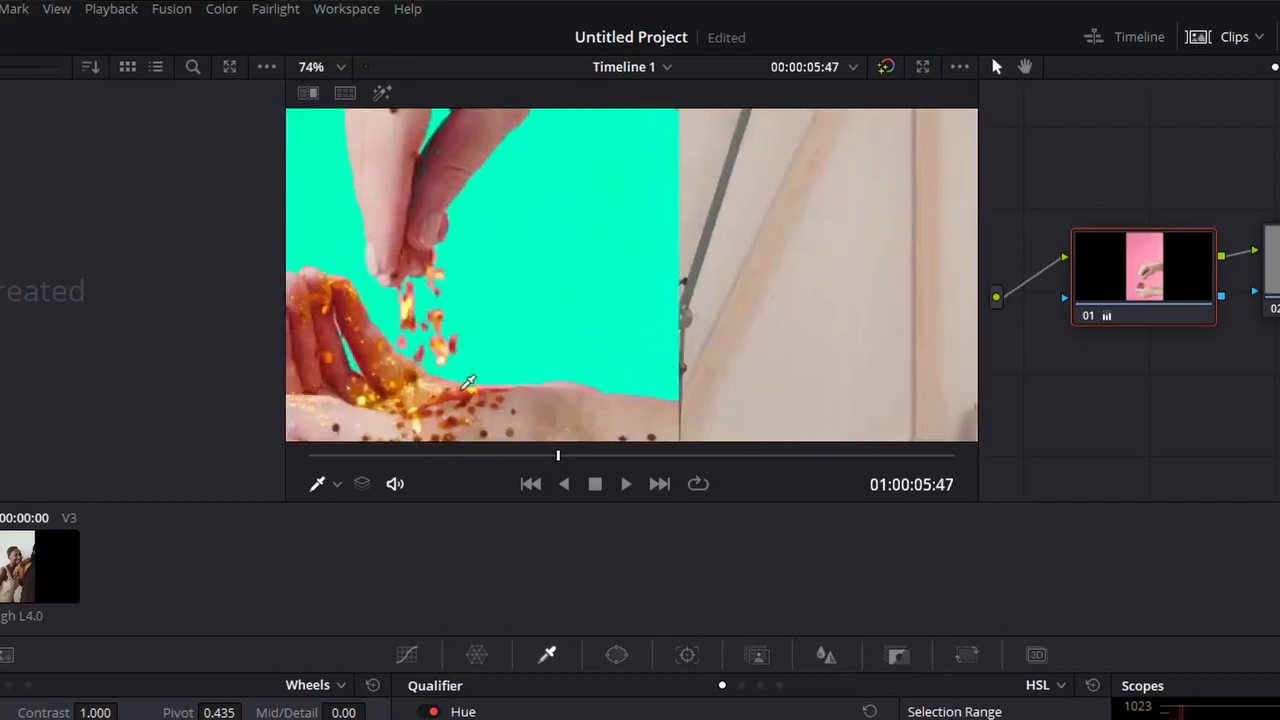
pyautogui.scroll(6, 471, 377)
pyautogui.moveTo(471, 377); pyautogui.dragTo(733, 303)
pyautogui.moveTo(554, 266); pyautogui.dragTo(610, 388)
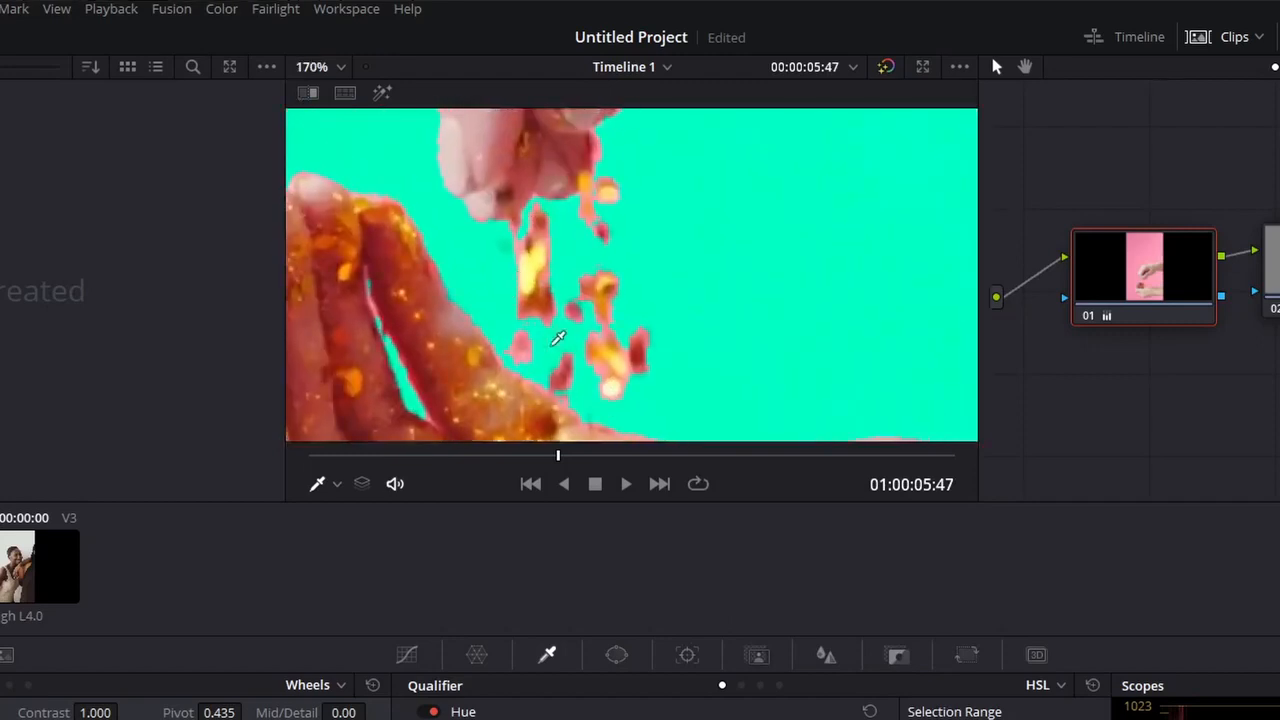
pyautogui.moveTo(682, 348); pyautogui.dragTo(729, 290)
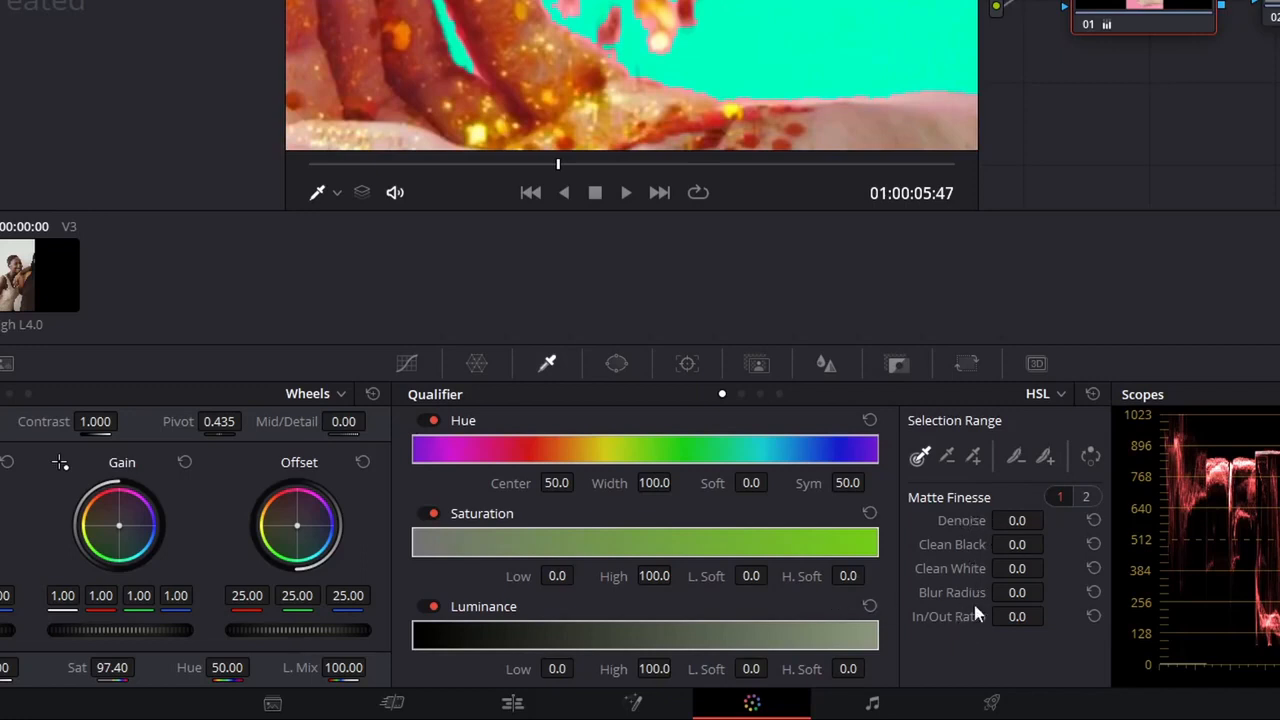
# Step: Refine node 02's matte with an in/out ratio of 29.5 and a denoise of 2.0
pyautogui.moveTo(1018, 568); pyautogui.dragTo(1050, 567)
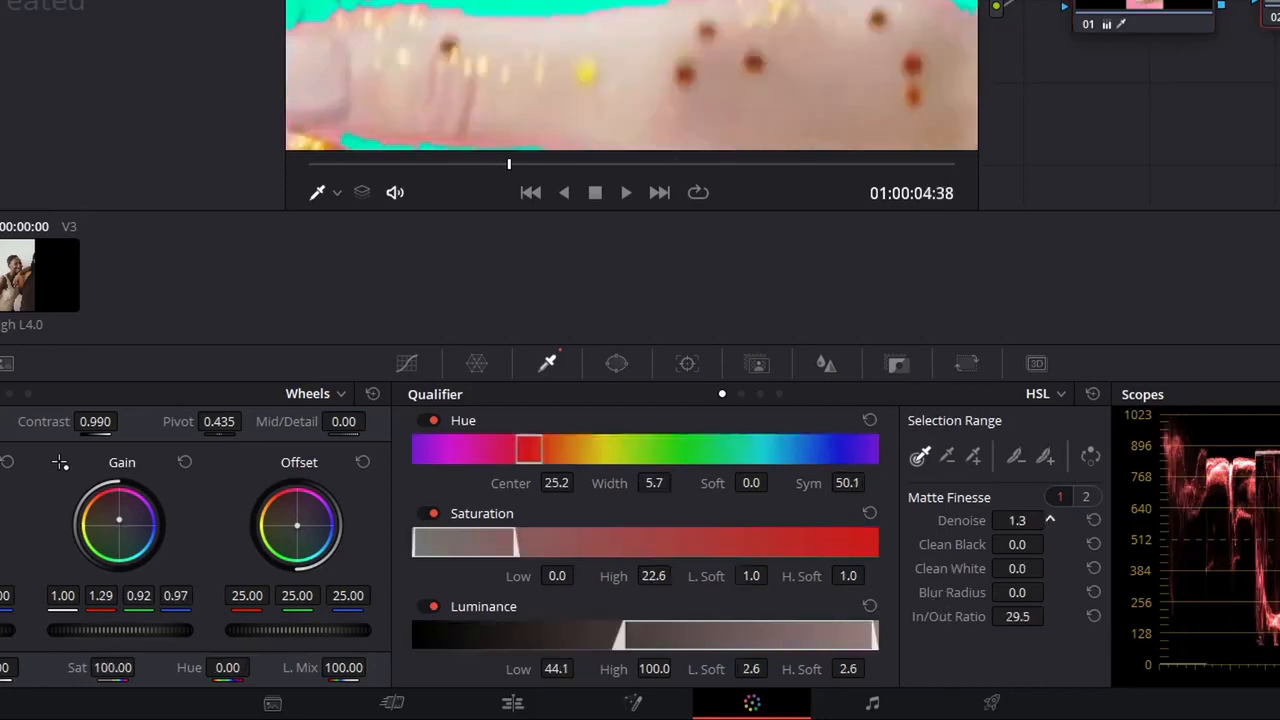
pyautogui.moveTo(461, 46); pyautogui.dragTo(651, 60)
pyautogui.scroll(-5, 651, 48)
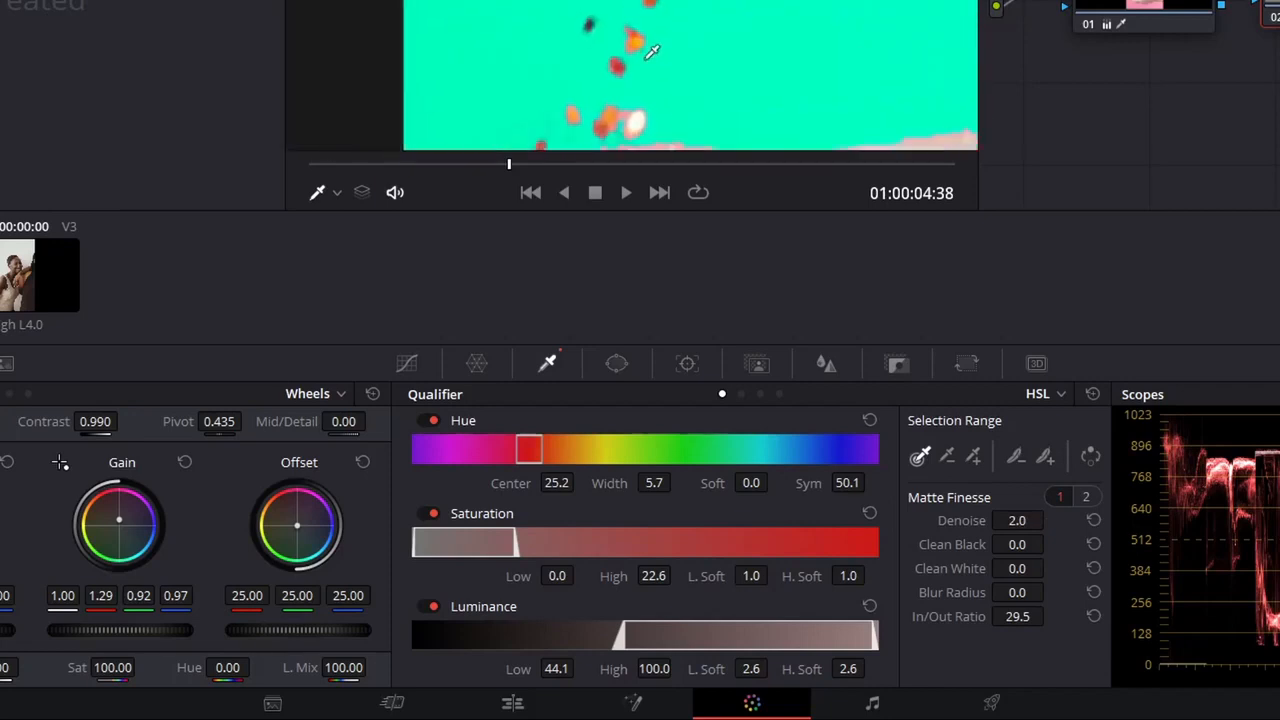
# Step: Set Clean White to 13.2 in node 02's matte finesse and check the hand edges
pyautogui.moveTo(1018, 544); pyautogui.dragTo(1050, 544)
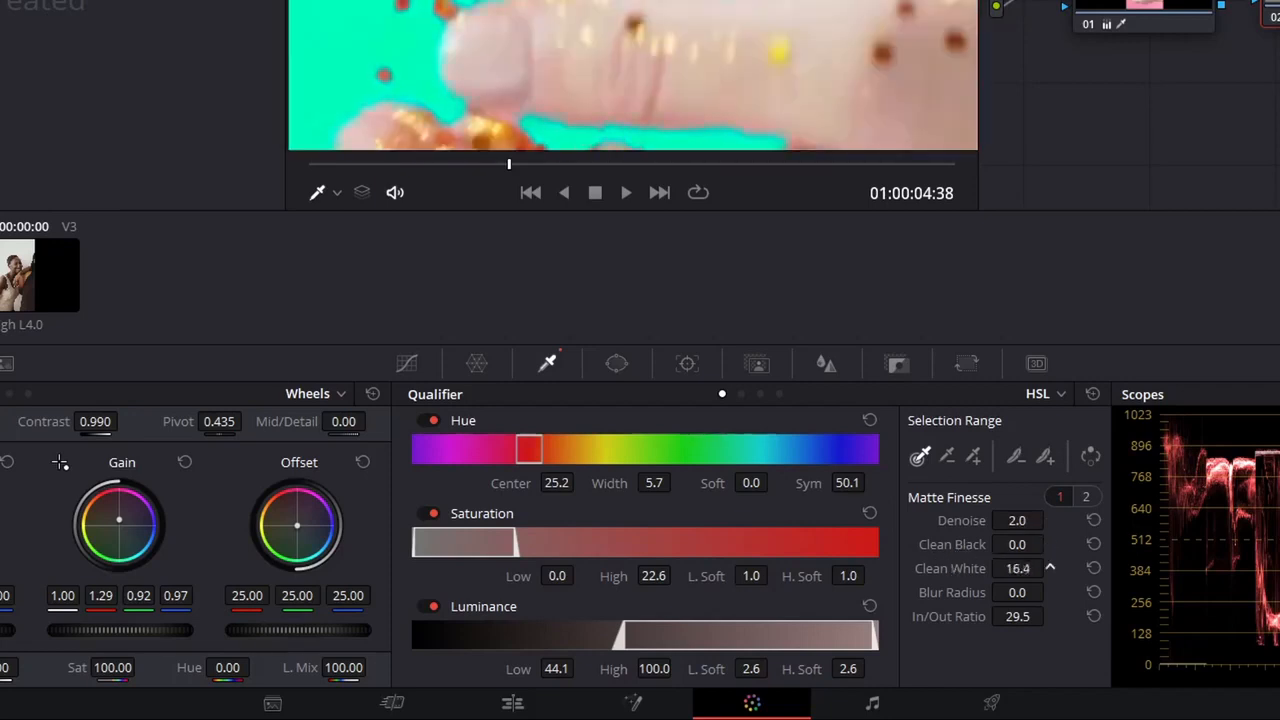
pyautogui.scroll(-6, 597, 120)
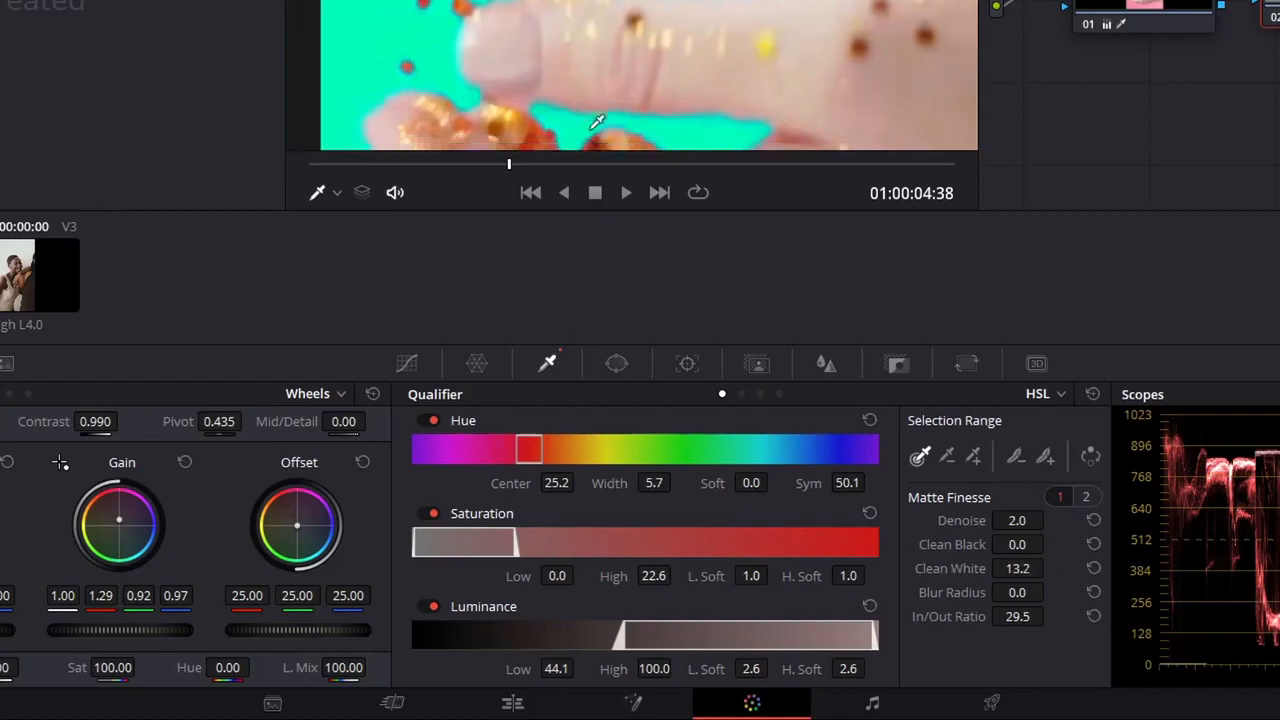
pyautogui.scroll(3, 619, 70)
pyautogui.moveTo(619, 70); pyautogui.dragTo(643, 2)
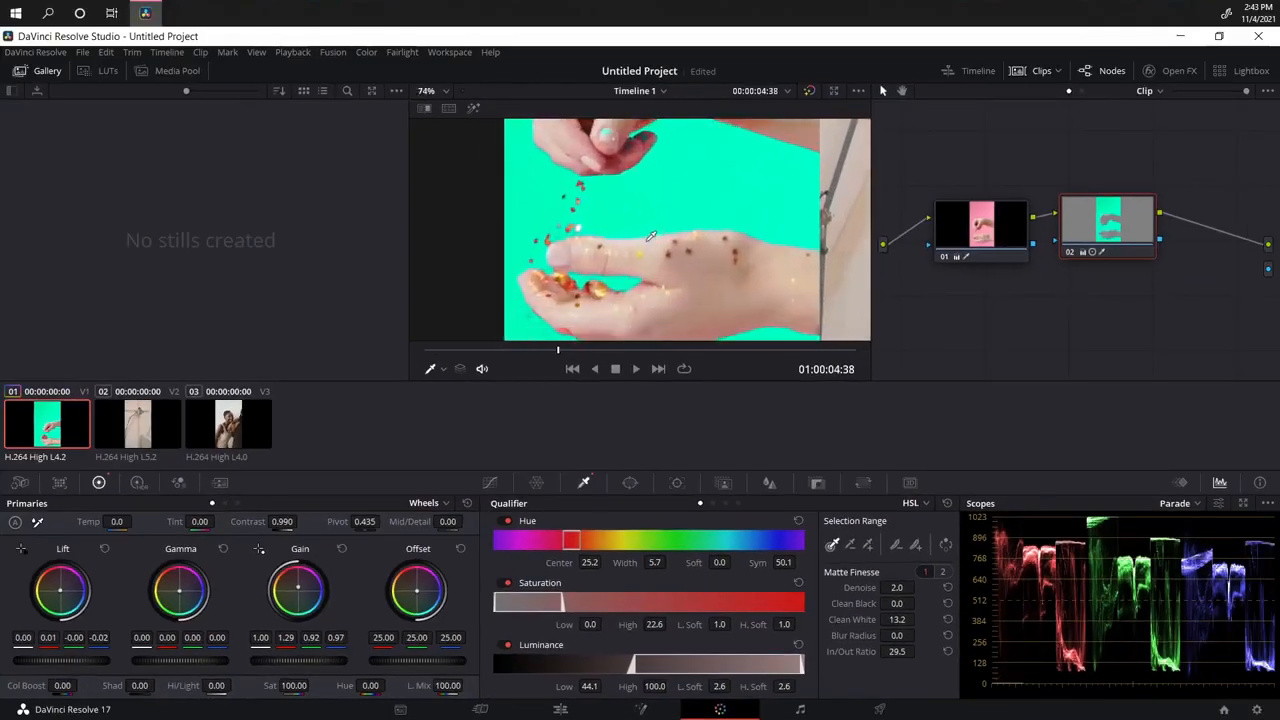
pyautogui.moveTo(651, 236); pyautogui.dragTo(669, 186)
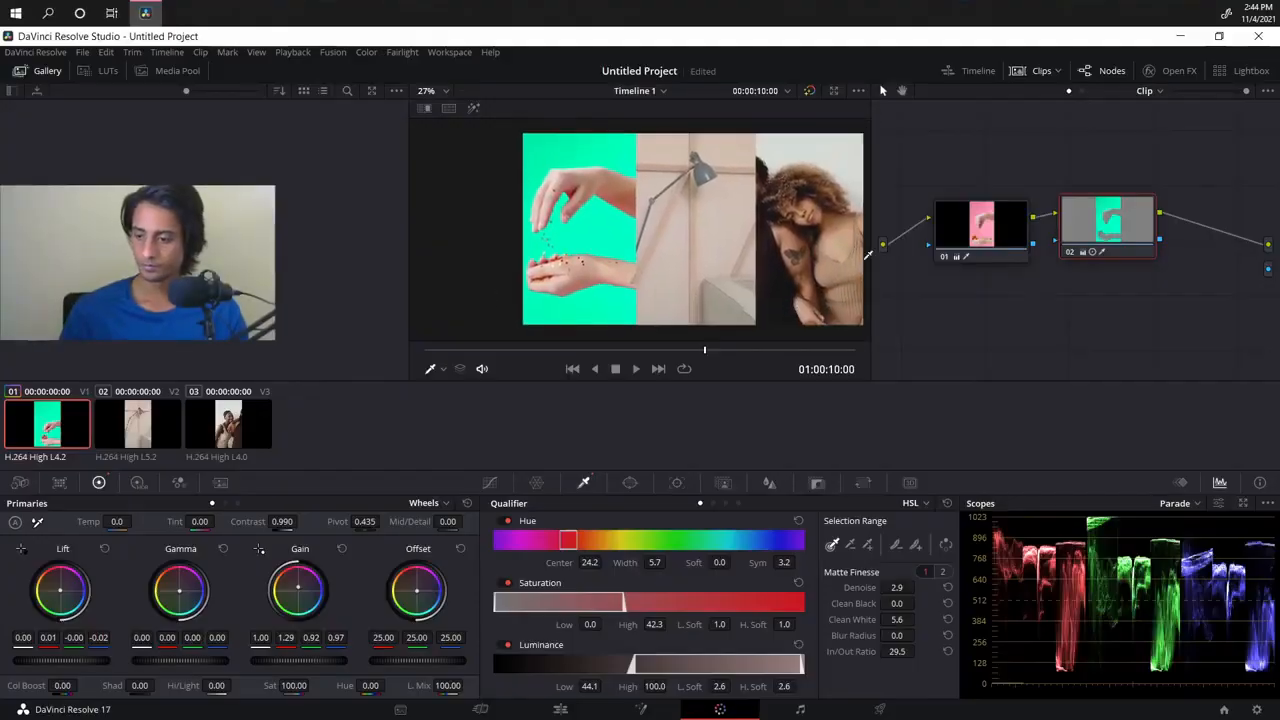
# Step: Add a third Corrector node below node 01, wired from the source into the green qualified node
pyautogui.rightClick(933, 289)
pyautogui.moveTo(986, 310)
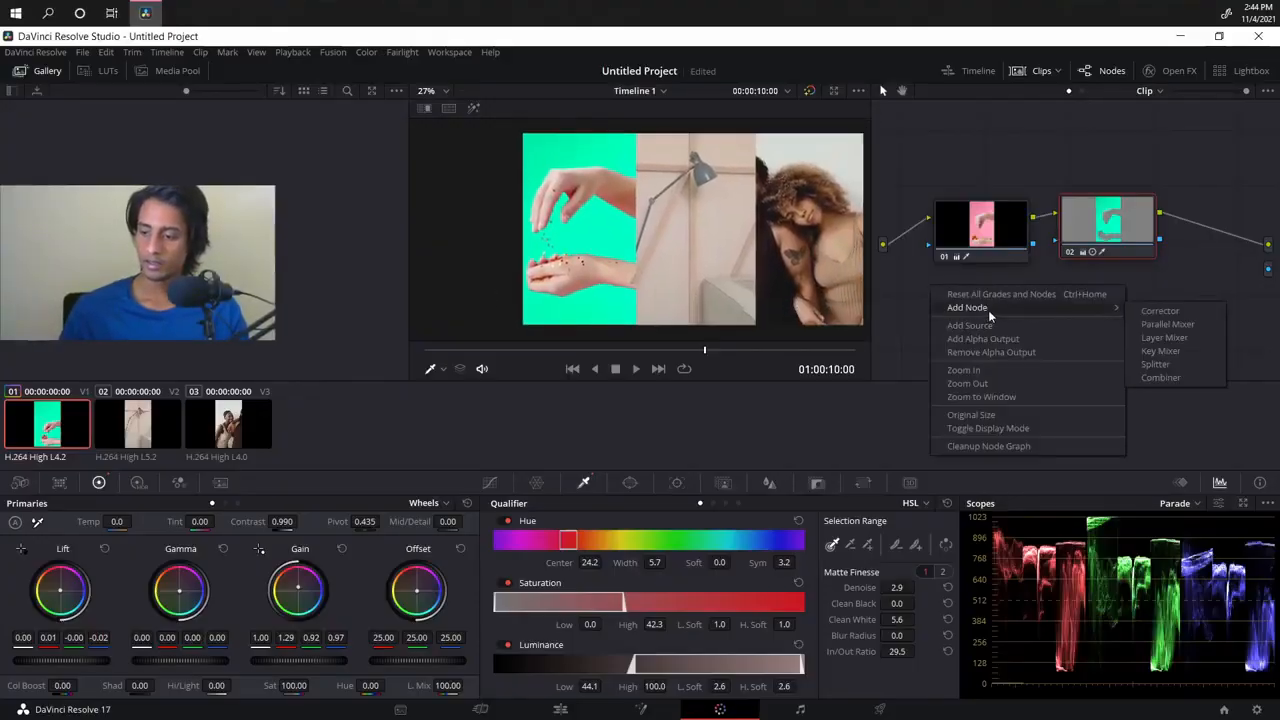
pyautogui.click(1185, 308)
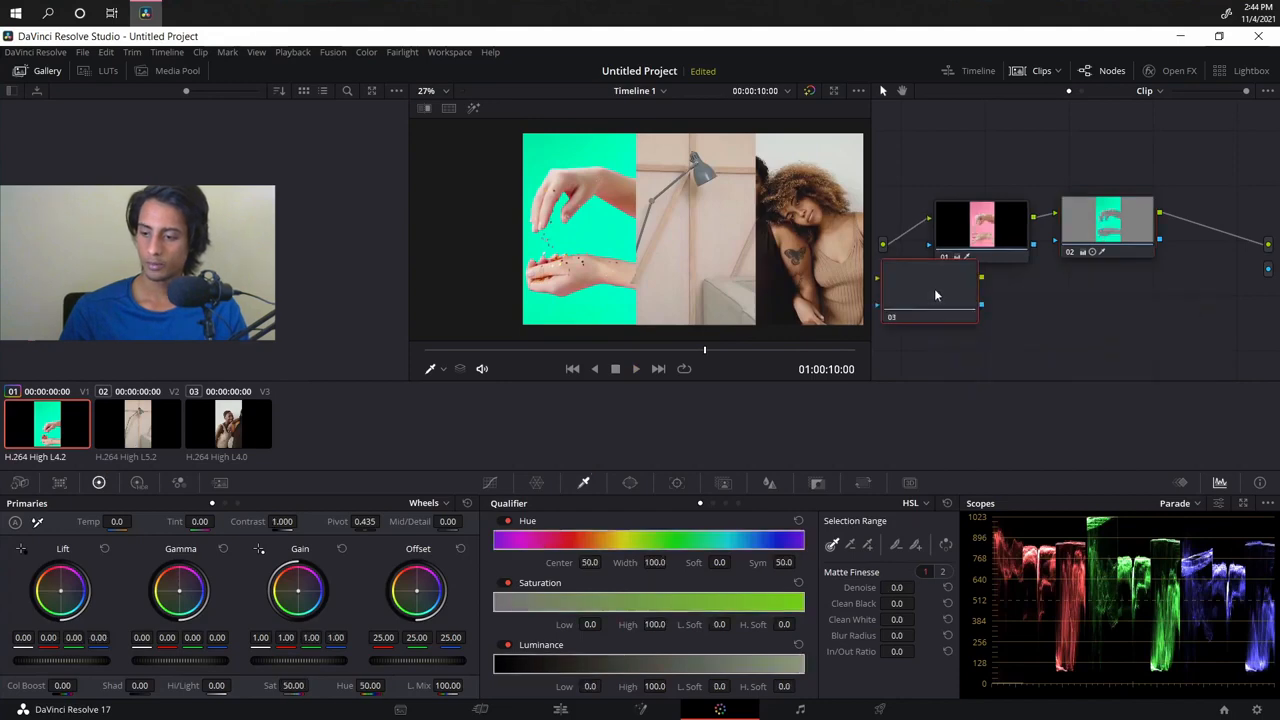
pyautogui.moveTo(931, 289); pyautogui.dragTo(980, 319)
pyautogui.moveTo(883, 245); pyautogui.dragTo(919, 309)
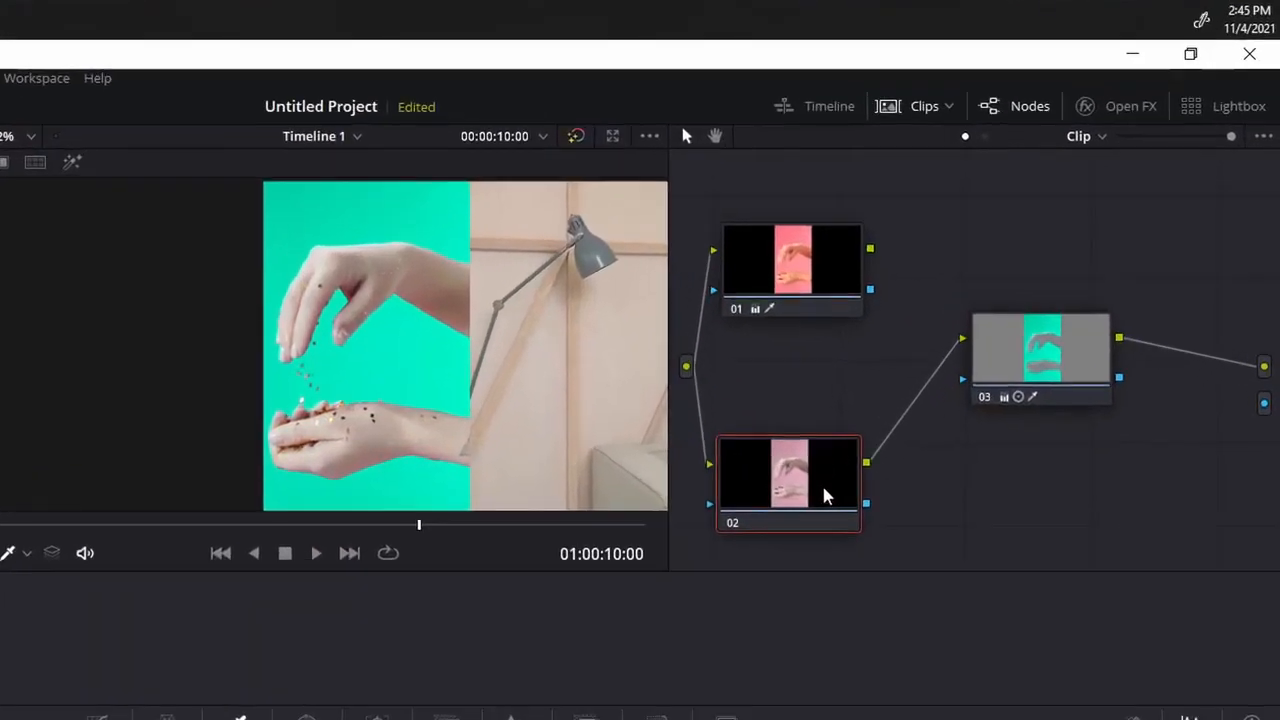
# Step: Arrange node 02 and node 03 side by side beneath node 01
pyautogui.moveTo(830, 492); pyautogui.dragTo(868, 426)
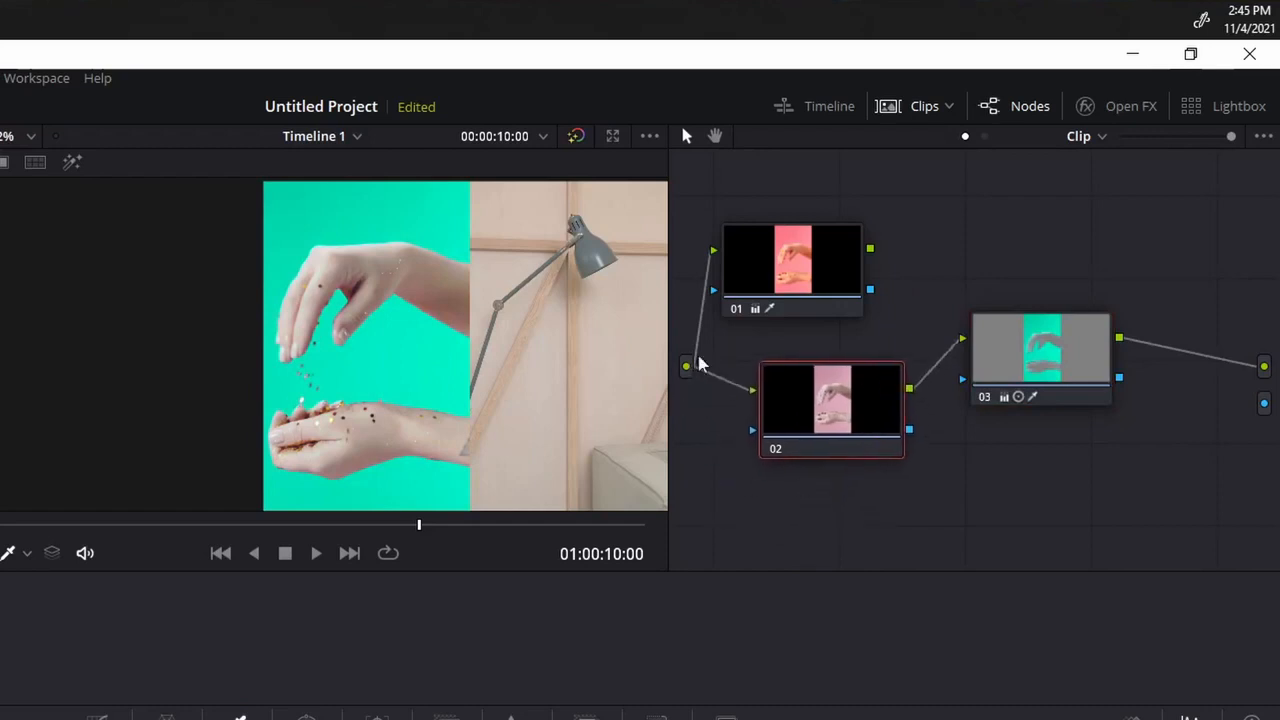
pyautogui.moveTo(1046, 362); pyautogui.dragTo(1040, 406)
pyautogui.click(818, 424)
pyautogui.moveTo(818, 424); pyautogui.dragTo(814, 438)
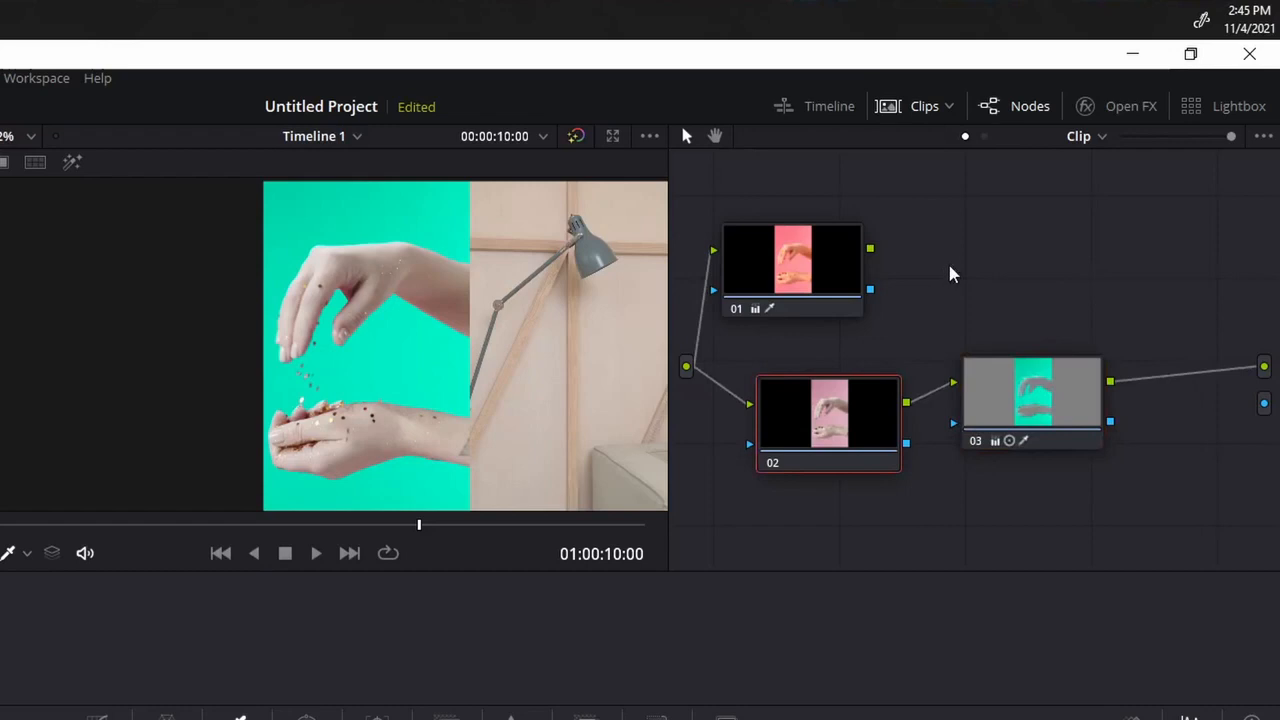
# Step: Add a Layer Mixer node near the graph output and wire node 01's output into its lower input
pyautogui.rightClick(951, 275)
pyautogui.moveTo(1051, 312)
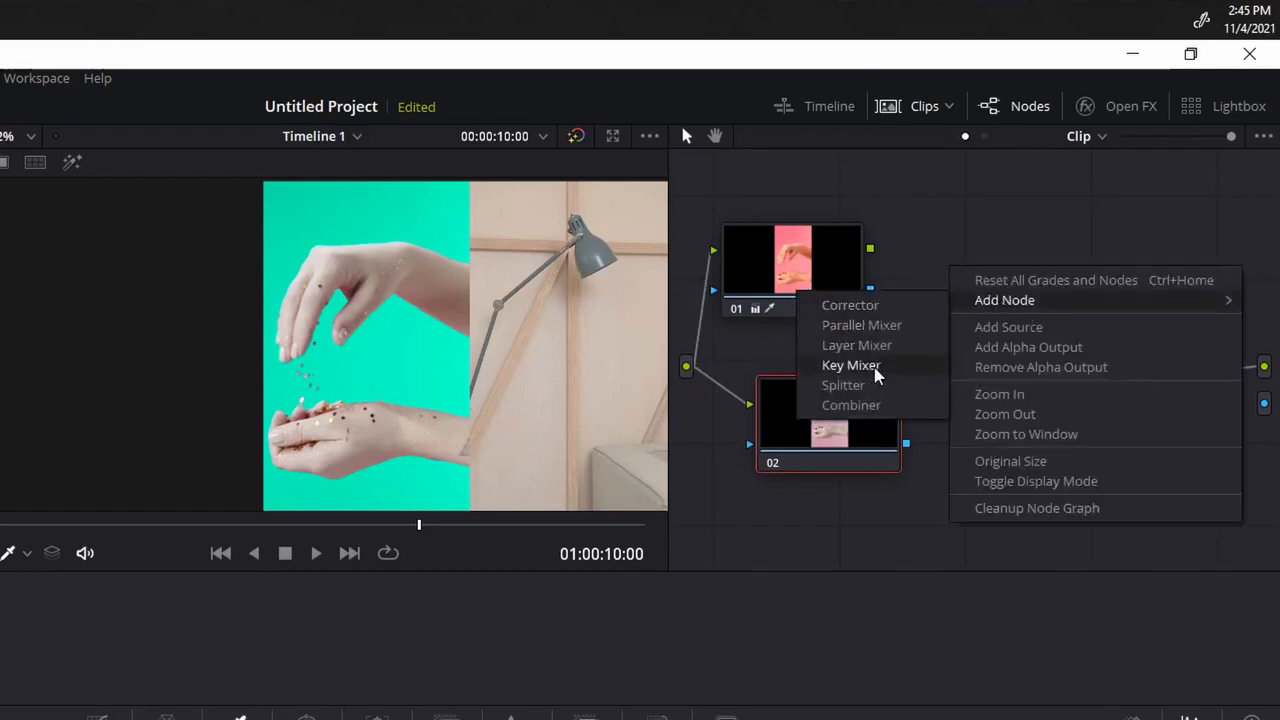
pyautogui.click(857, 345)
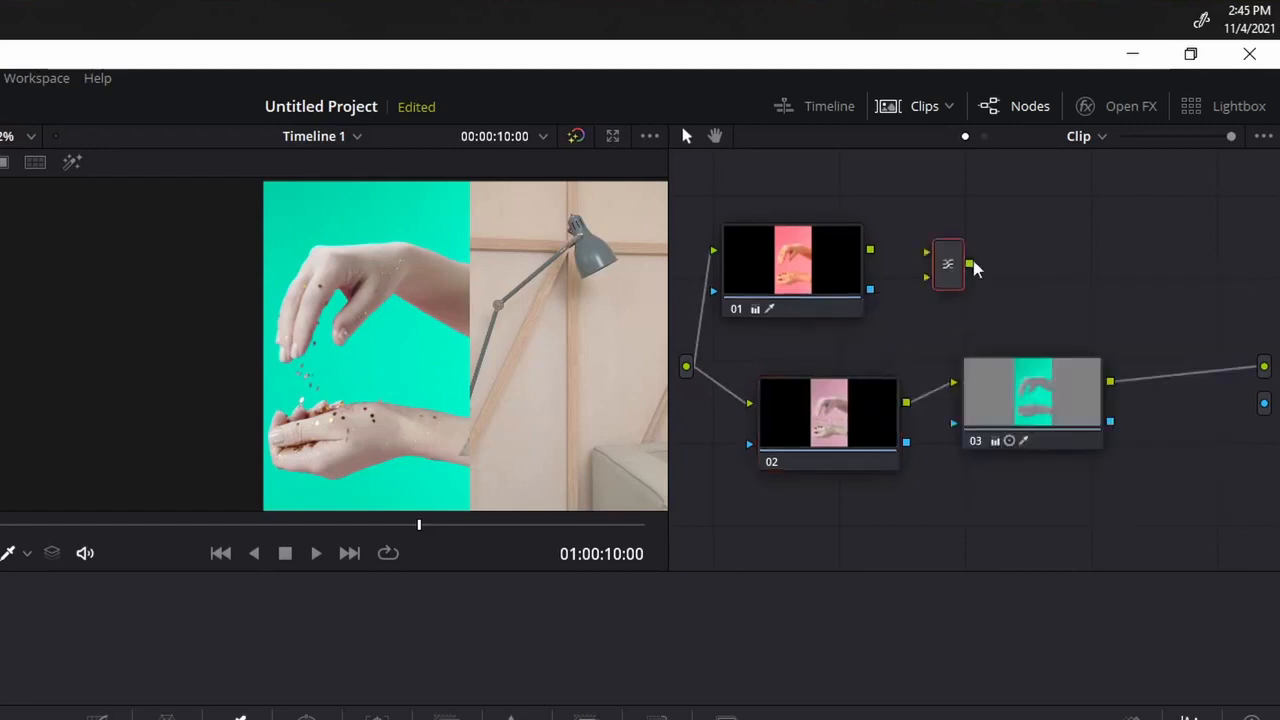
pyautogui.moveTo(950, 280); pyautogui.dragTo(1160, 292)
pyautogui.moveTo(1068, 399); pyautogui.dragTo(1058, 416)
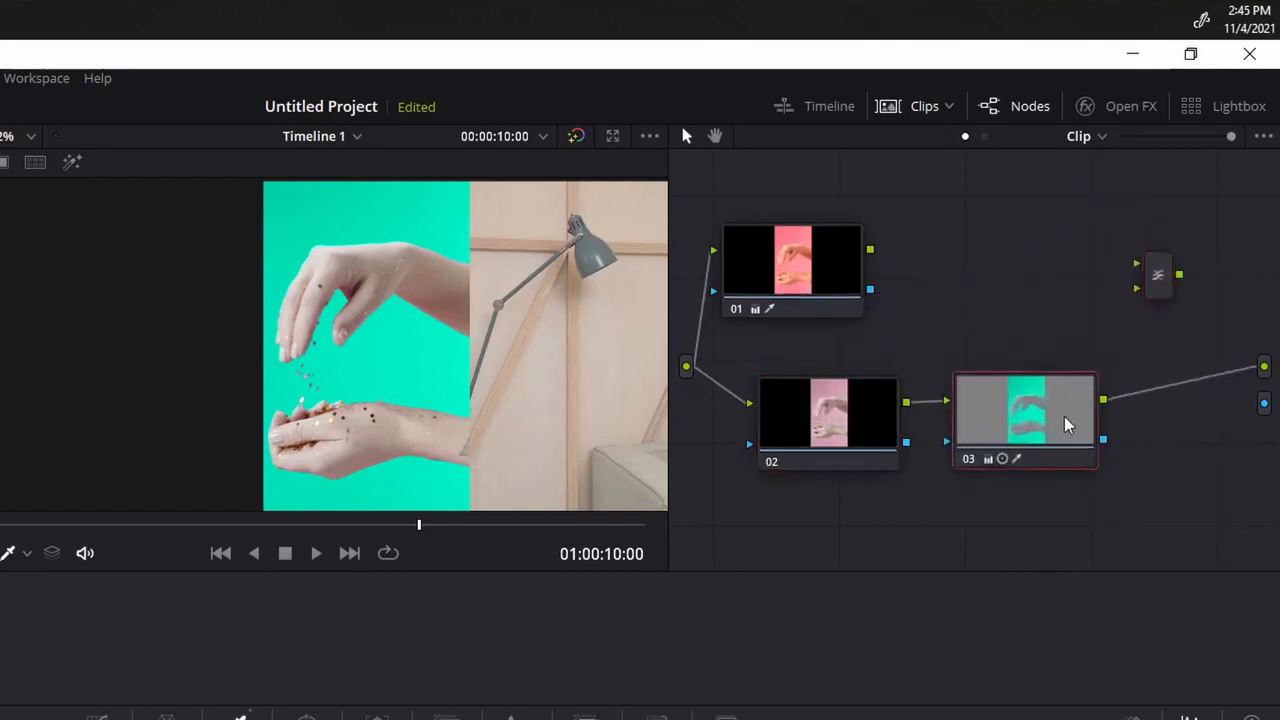
pyautogui.moveTo(872, 259); pyautogui.dragTo(1138, 289)
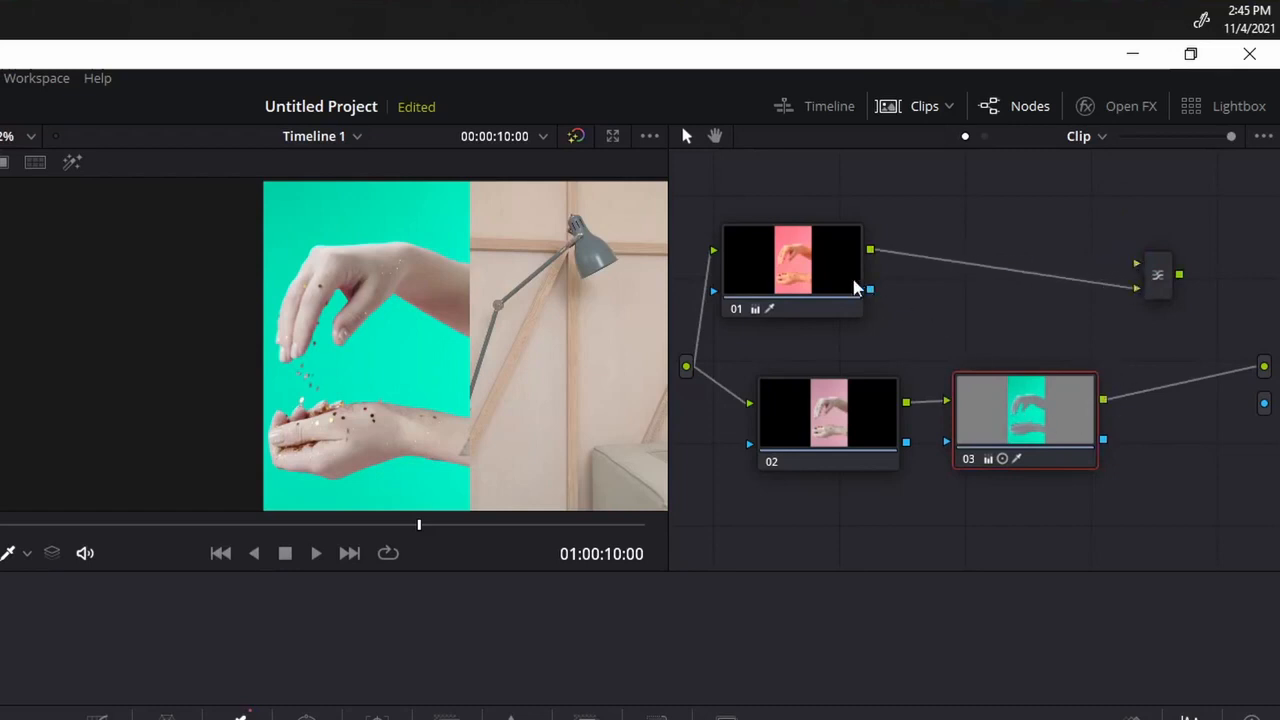
# Step: Rearrange the graph with nodes 02 and 03 above node 01, wiring node 03 into the Layer Mixer and the mixer to the output
pyautogui.moveTo(798, 405); pyautogui.dragTo(842, 257)
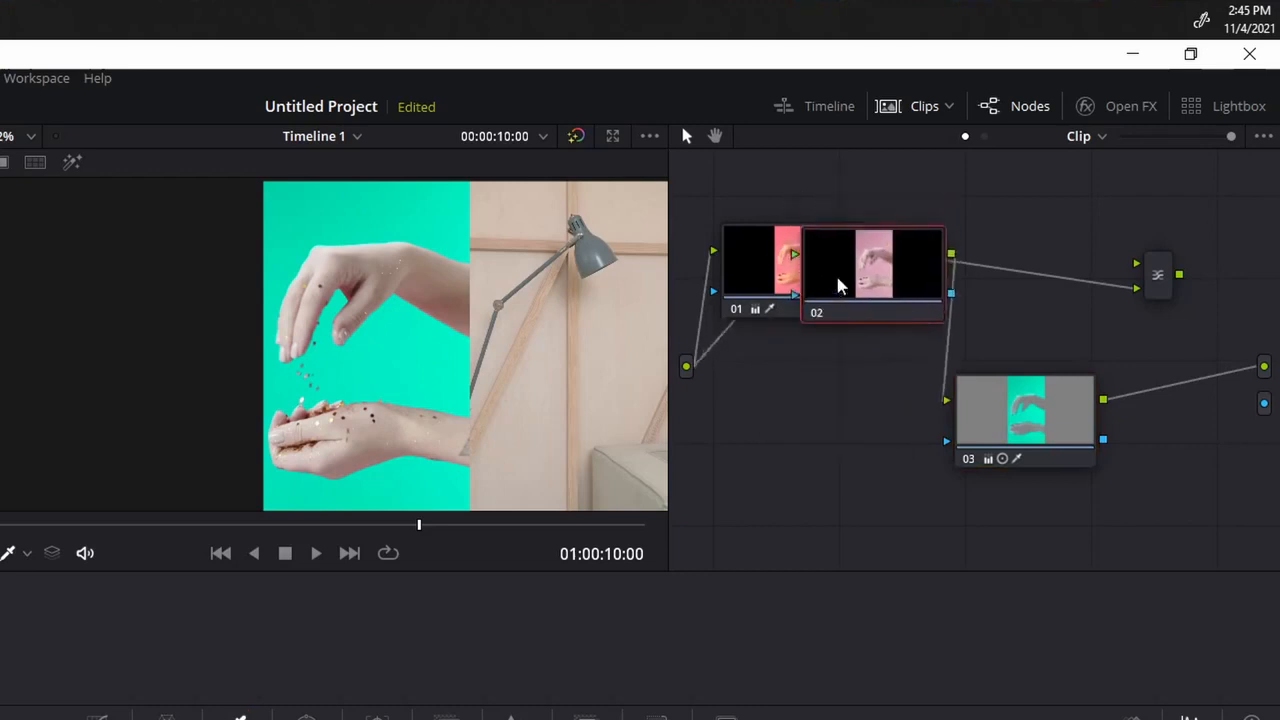
pyautogui.moveTo(1060, 433); pyautogui.dragTo(1072, 284)
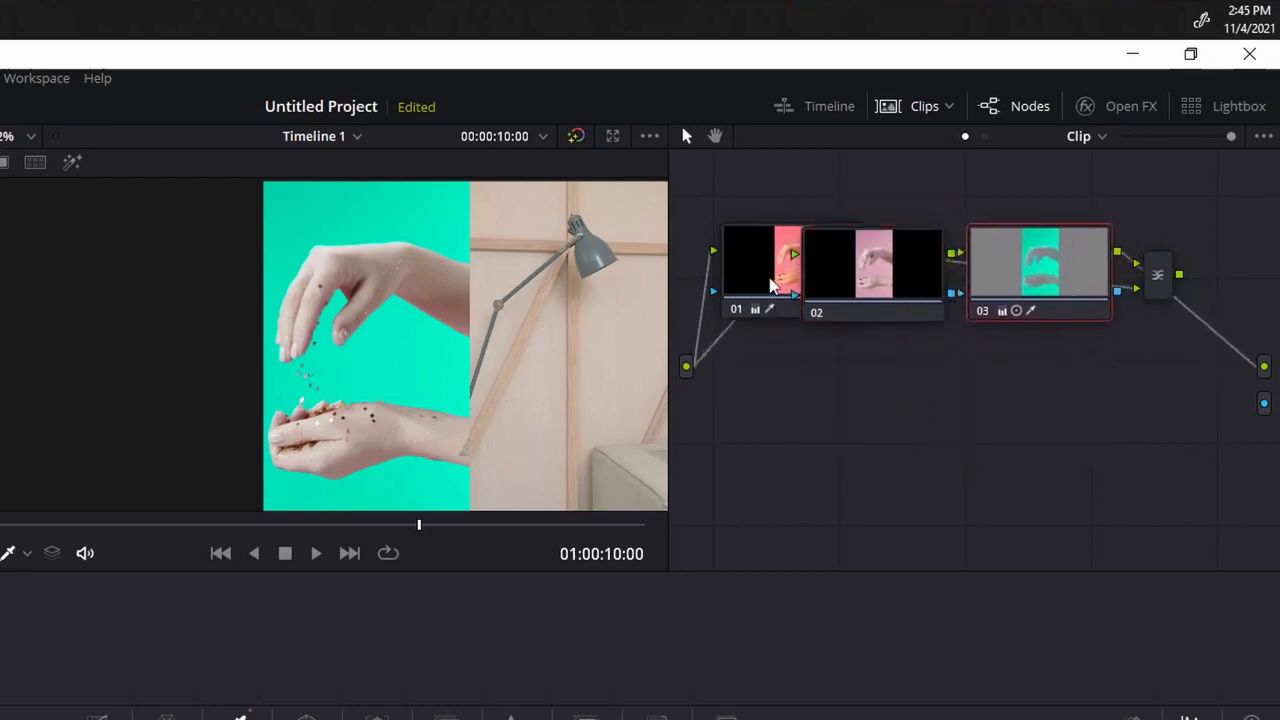
pyautogui.moveTo(789, 287); pyautogui.dragTo(920, 498)
pyautogui.moveTo(882, 277); pyautogui.dragTo(820, 271)
pyautogui.moveTo(1007, 289); pyautogui.dragTo(980, 289)
pyautogui.moveTo(1158, 278); pyautogui.dragTo(1172, 418)
pyautogui.moveTo(1092, 252); pyautogui.dragTo(1263, 368)
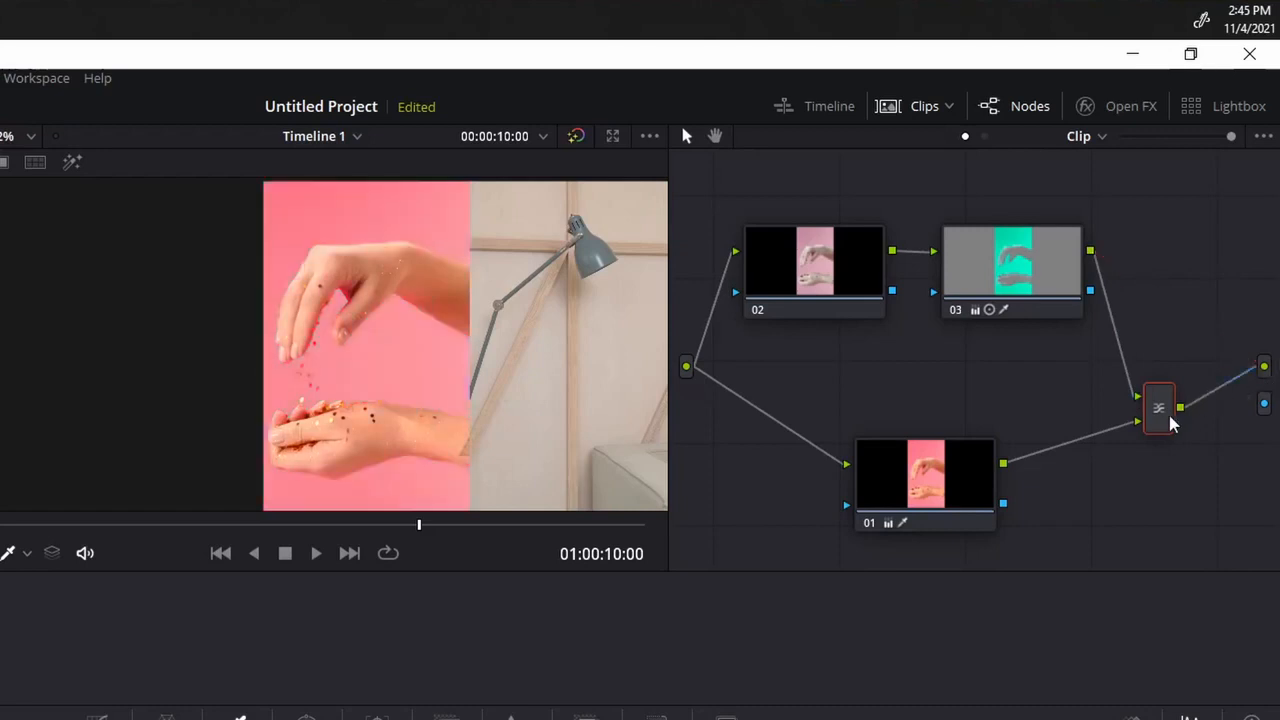
# Step: Swap the Layer Mixer's inputs so node 01 feeds the upper one and node 03 the lower one
pyautogui.moveTo(1172, 424); pyautogui.dragTo(1154, 356)
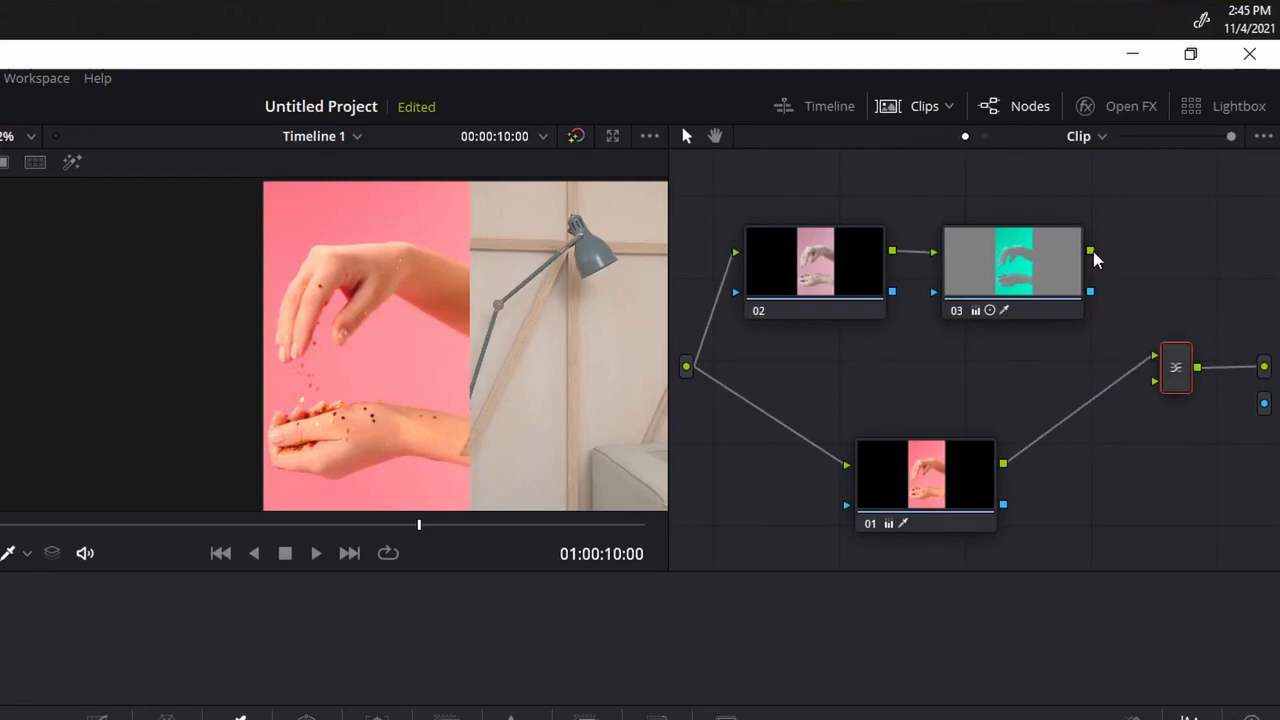
pyautogui.moveTo(1092, 254); pyautogui.dragTo(1158, 396)
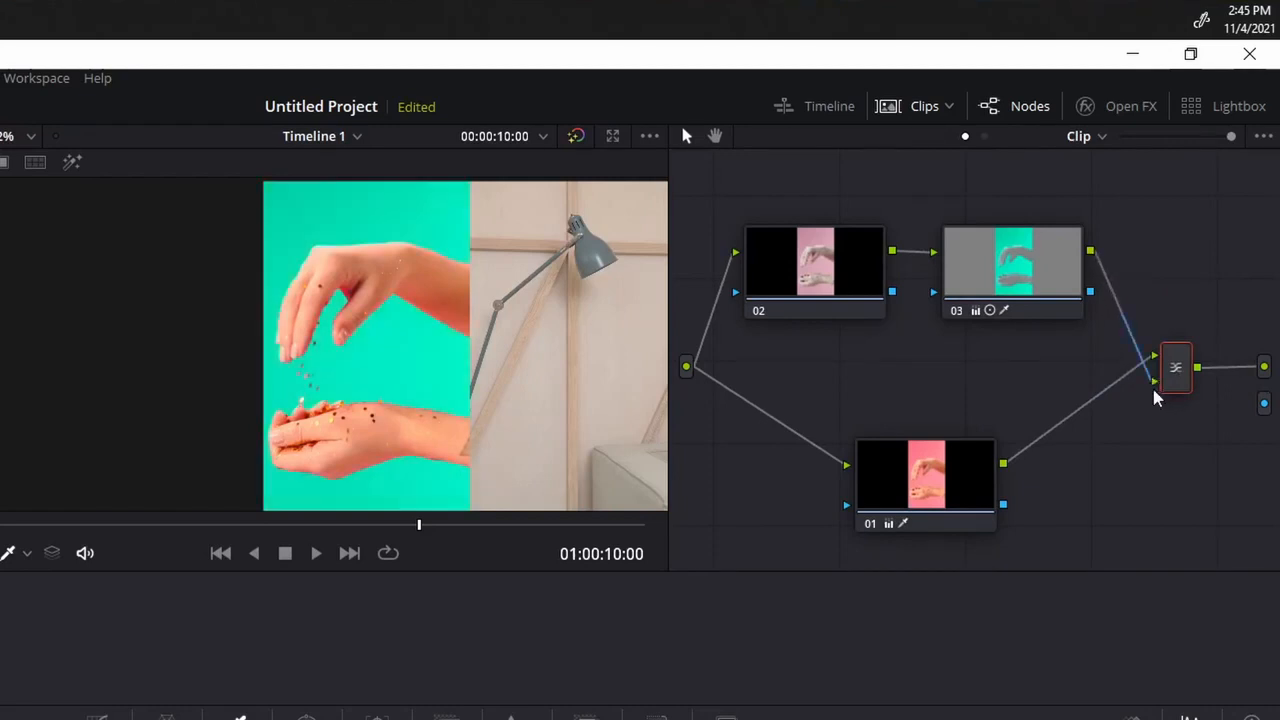
pyautogui.moveTo(963, 492); pyautogui.dragTo(941, 404)
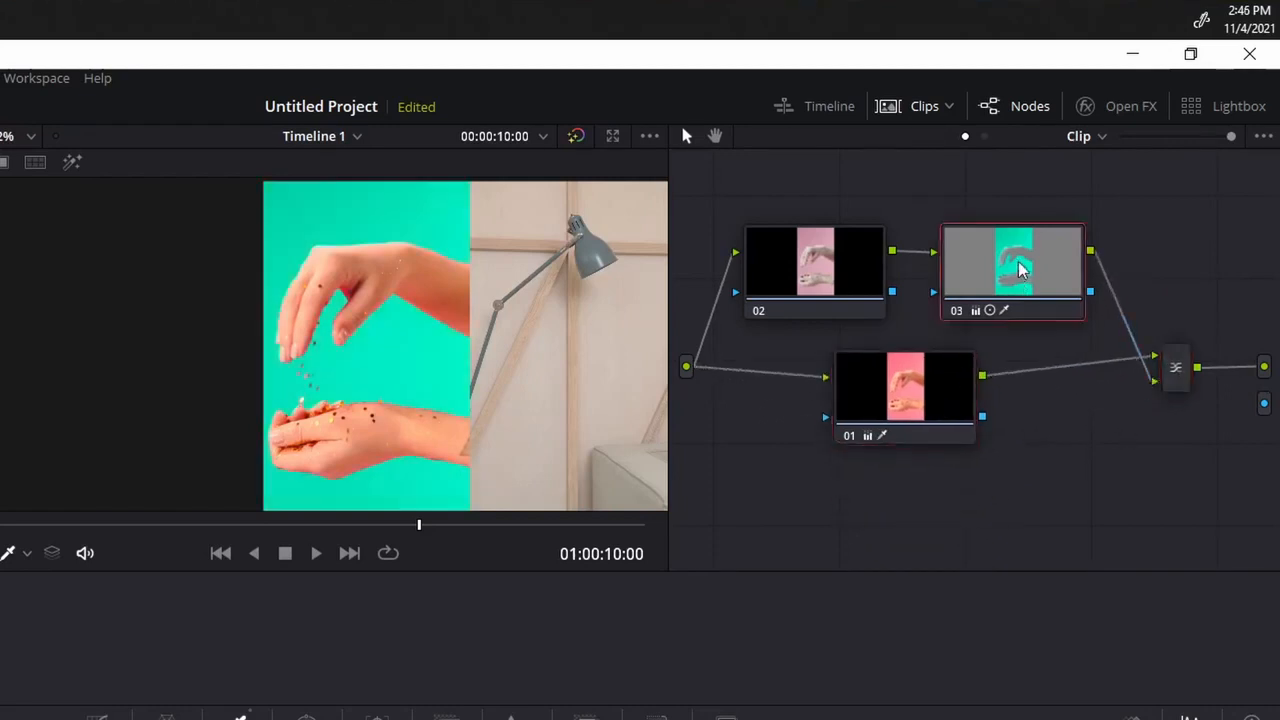
# Step: Lay out the graph with node 01 on top and nodes 02 and 03 side by side beneath it
pyautogui.moveTo(1019, 263); pyautogui.dragTo(1033, 445)
pyautogui.moveTo(790, 257); pyautogui.dragTo(785, 483)
pyautogui.moveTo(906, 438); pyautogui.dragTo(908, 340)
pyautogui.moveTo(1025, 472); pyautogui.dragTo(1012, 518)
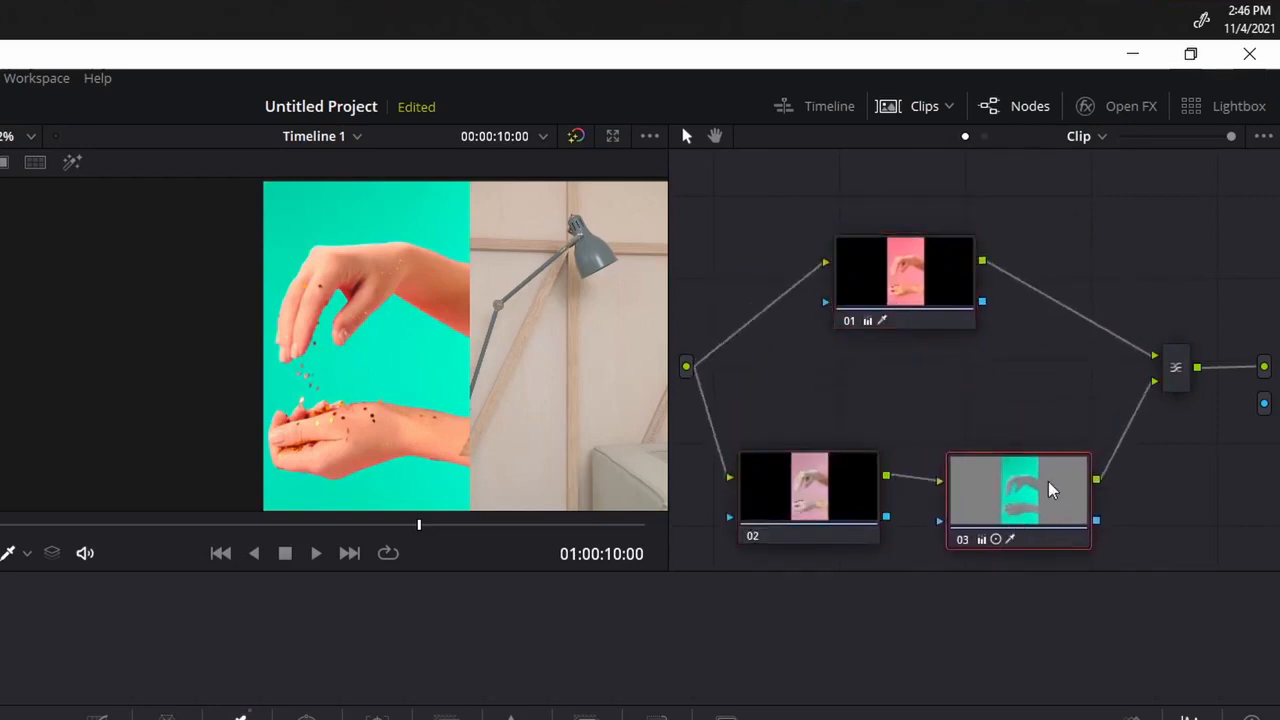
pyautogui.moveTo(1050, 490)
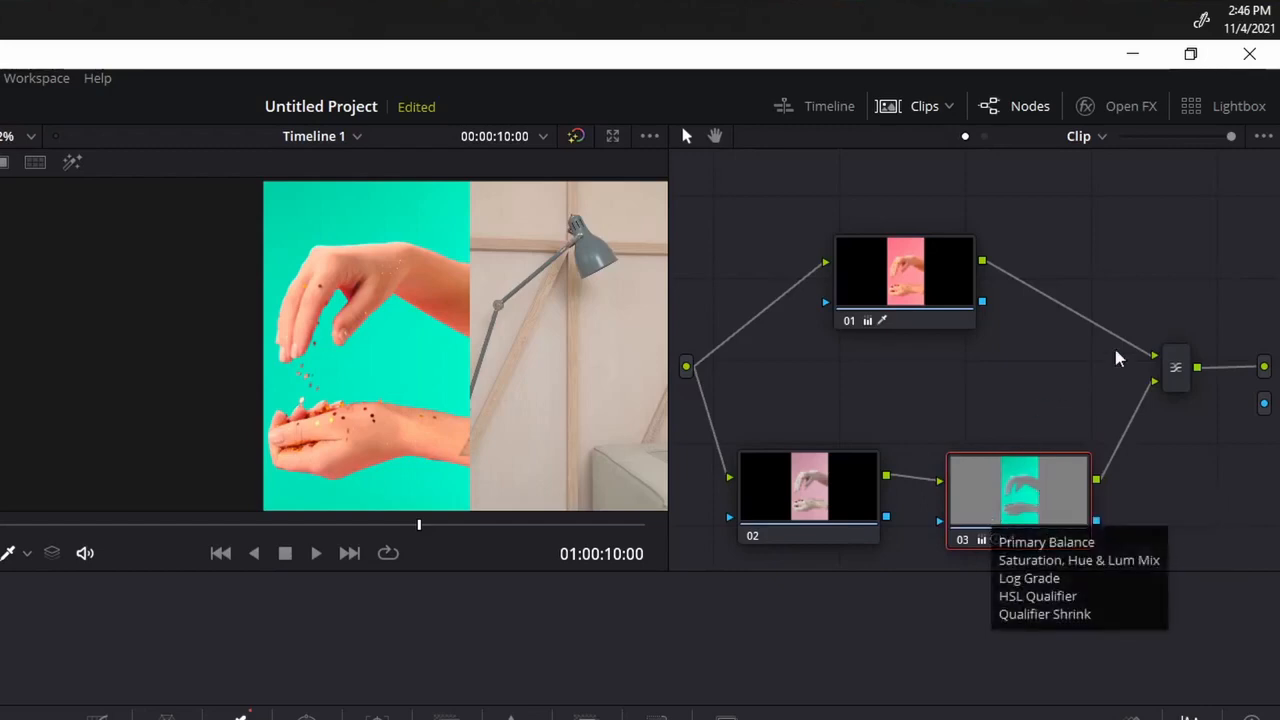
# Step: Grade node 01's skin tones with RGB gain 1.10/0.98/0.87, gamma red -0.02, lift red 0.02 and blue -0.01, and offset 26.73/23.48/25.75
pyautogui.moveTo(848, 320); pyautogui.dragTo(831, 356)
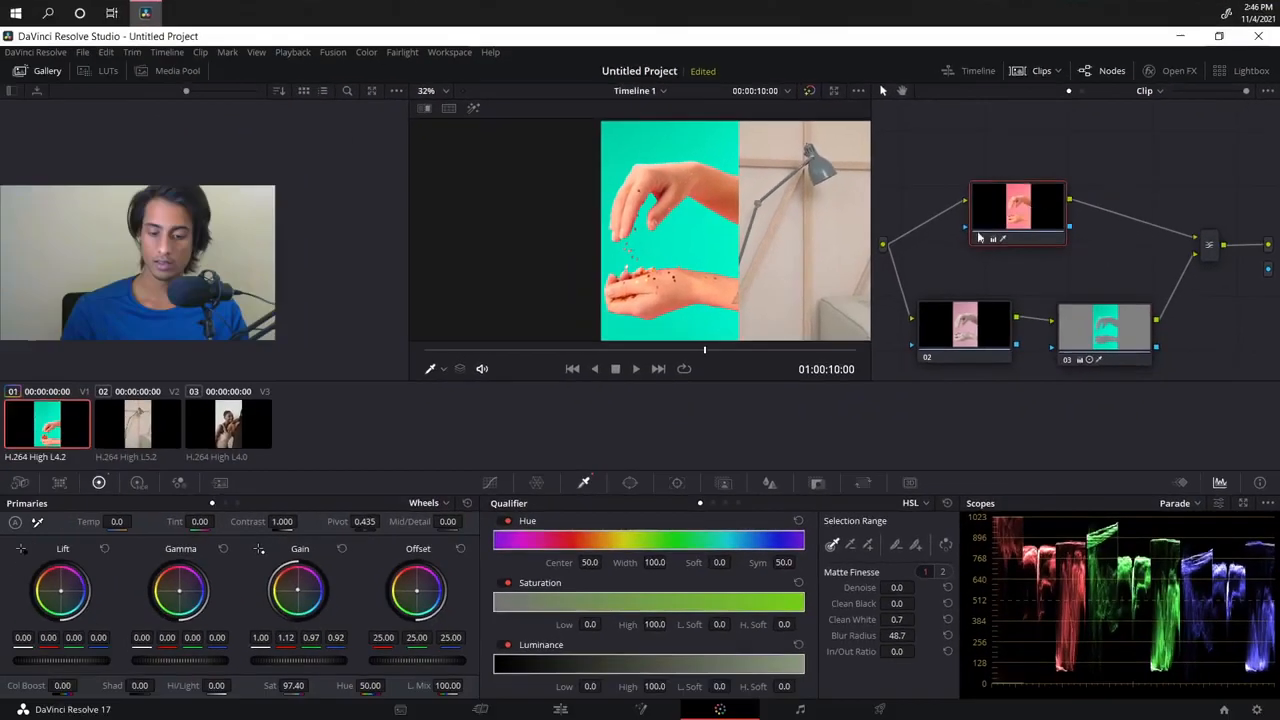
pyautogui.moveTo(297, 590); pyautogui.dragTo(297, 590)
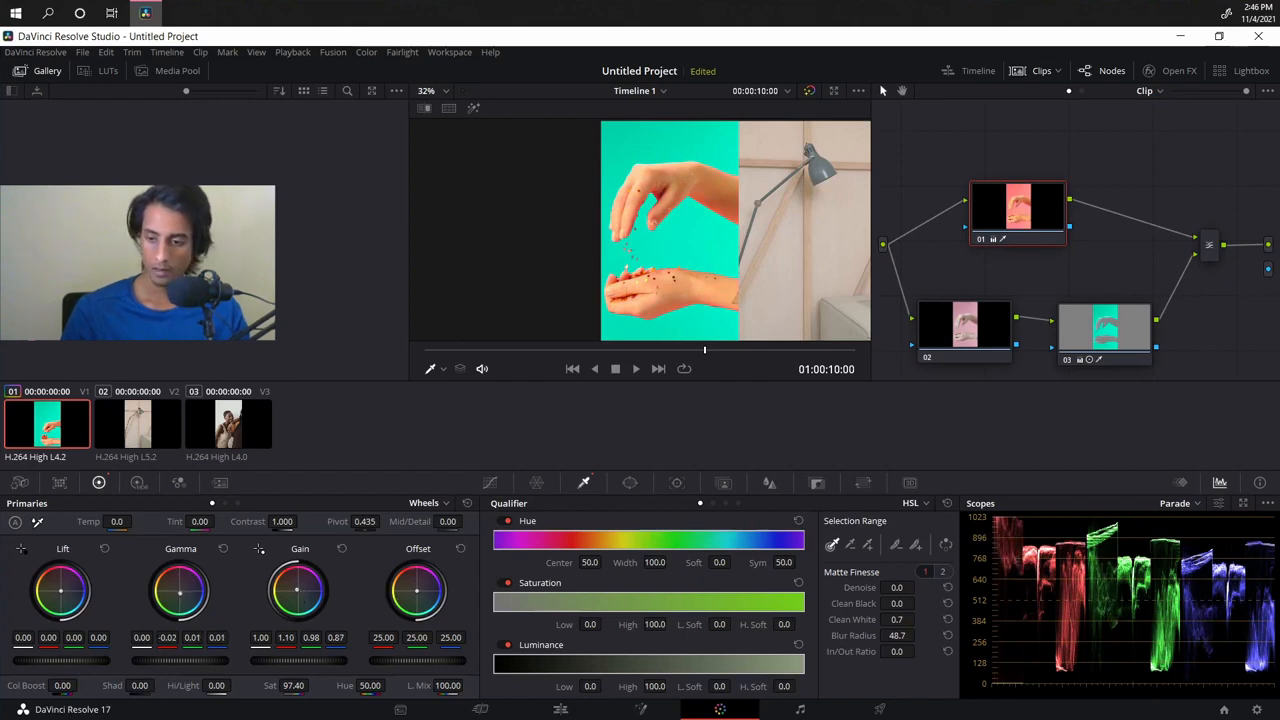
pyautogui.moveTo(180, 593); pyautogui.dragTo(179, 591)
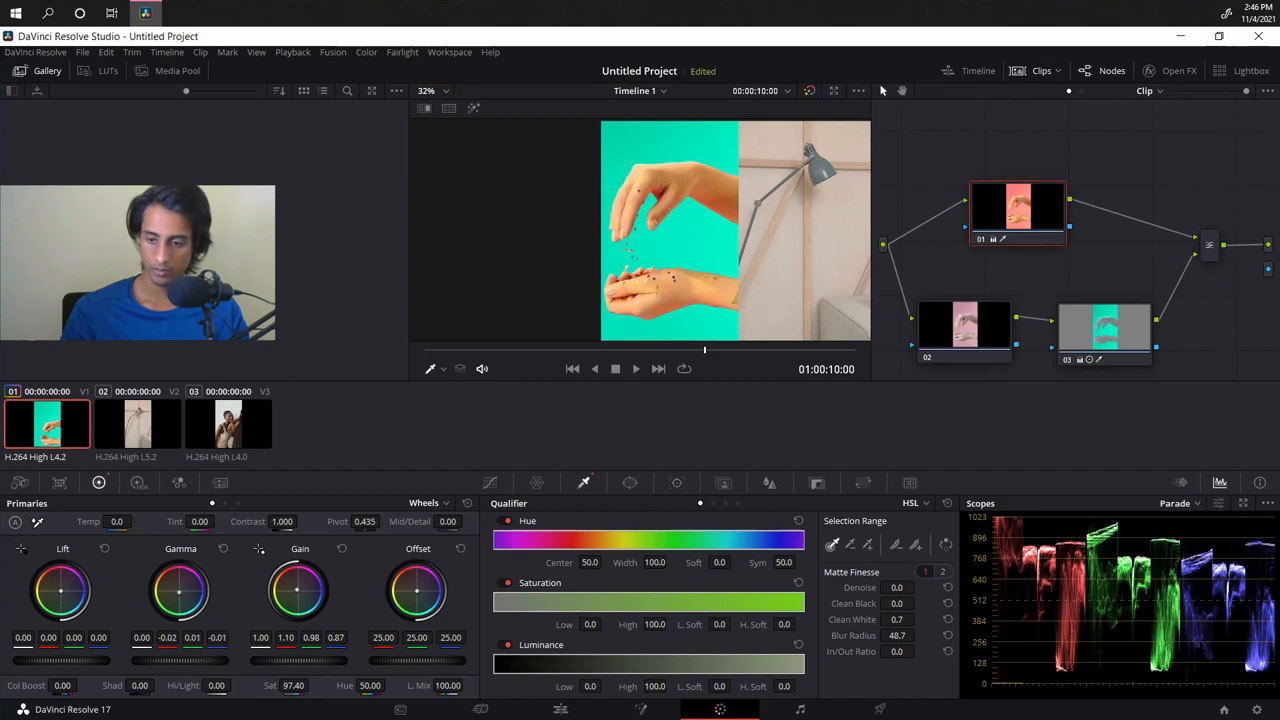
pyautogui.moveTo(179, 591); pyautogui.dragTo(180, 592)
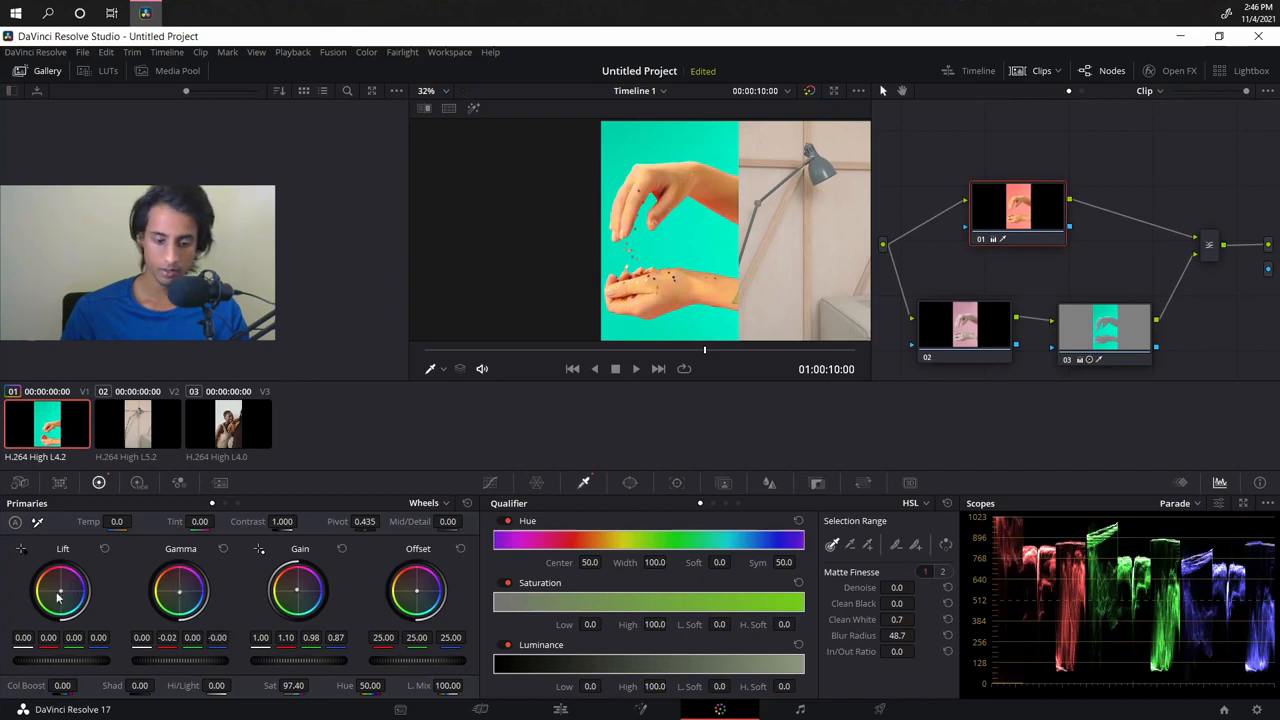
pyautogui.moveTo(59, 590)
pyautogui.mouseDown()
pyautogui.moveTo(54, 570)
pyautogui.moveTo(50, 602)
pyautogui.moveTo(82, 579)
pyautogui.moveTo(52, 570)
pyautogui.moveTo(42, 580)
pyautogui.moveTo(66, 576)
pyautogui.moveTo(60, 590)
pyautogui.mouseUp()
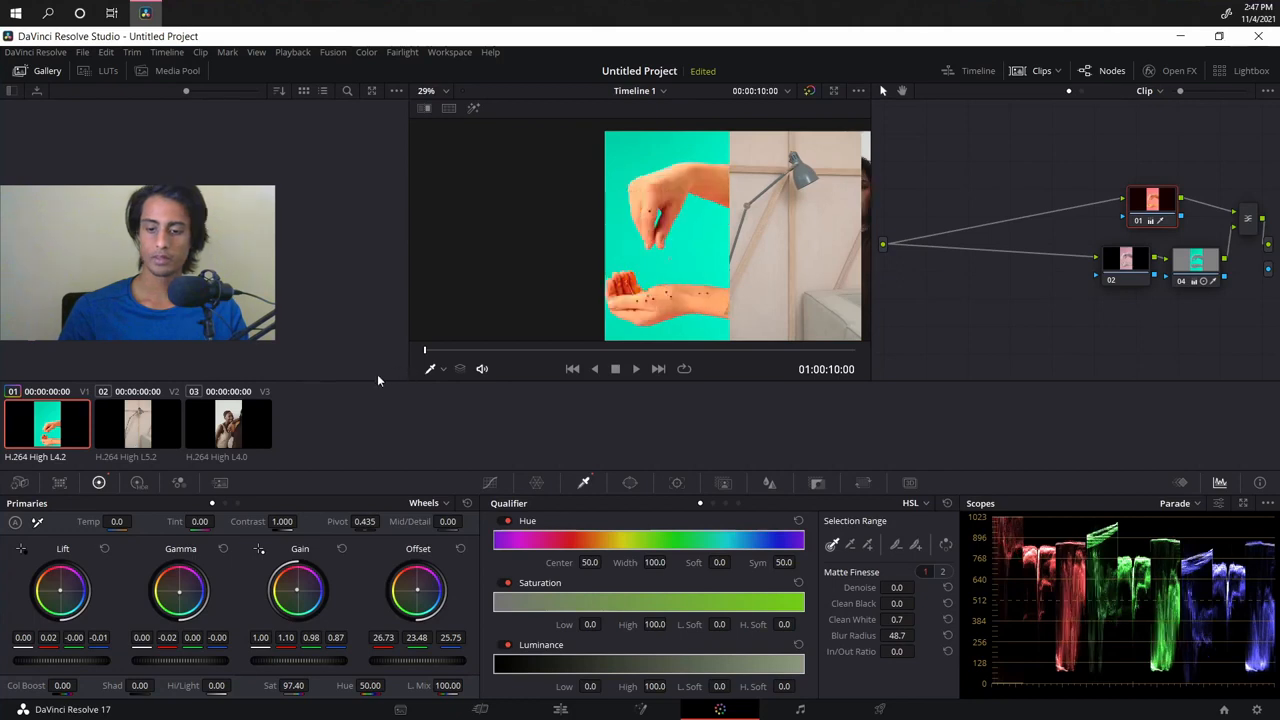
# Step: Play back the timeline to check the recolored hands clip in motion
pyautogui.click(639, 372)
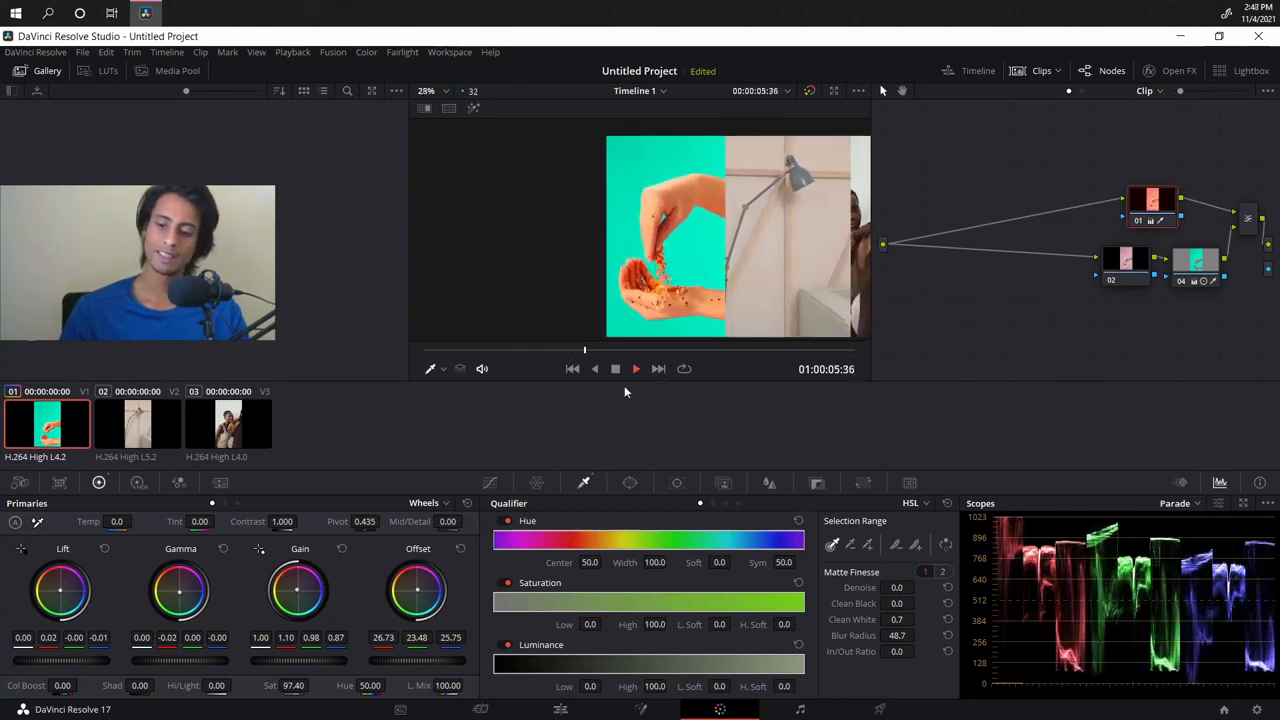
pyautogui.click(616, 369)
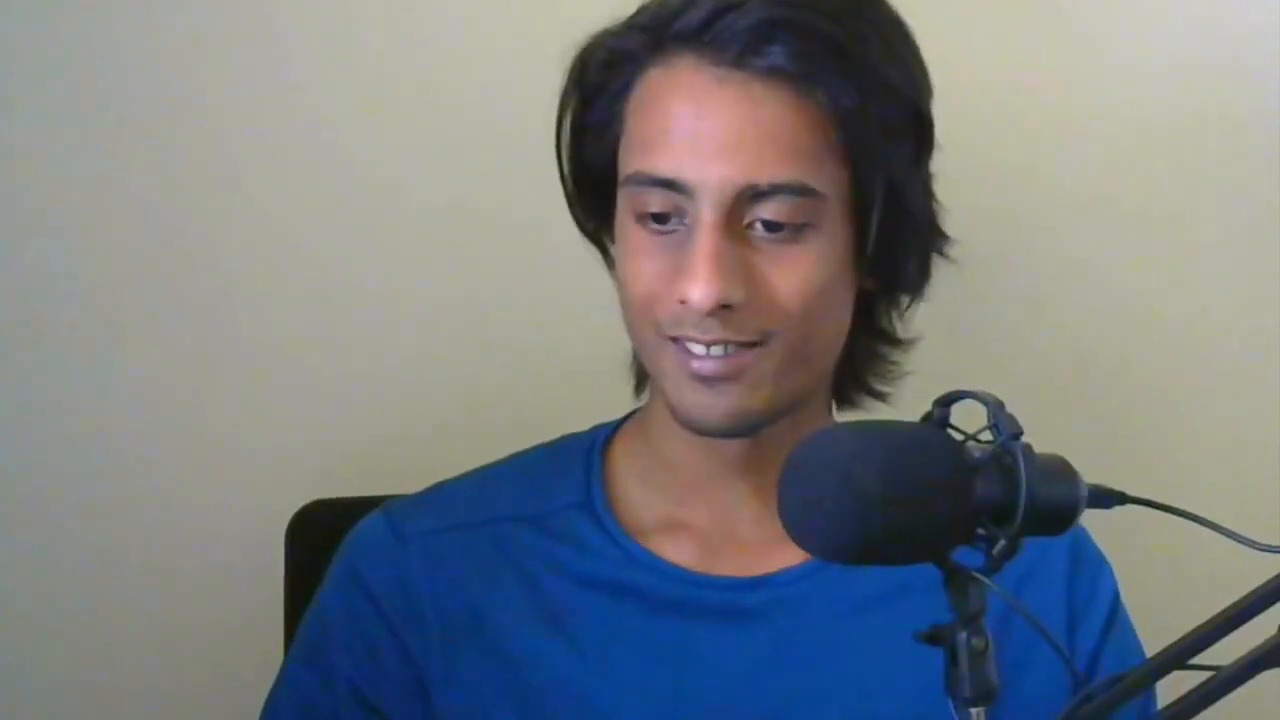
# Step: Add a Corrector node to the lamp clip's empty graph and wire it between the source and the output
pyautogui.rightClick(957, 255)
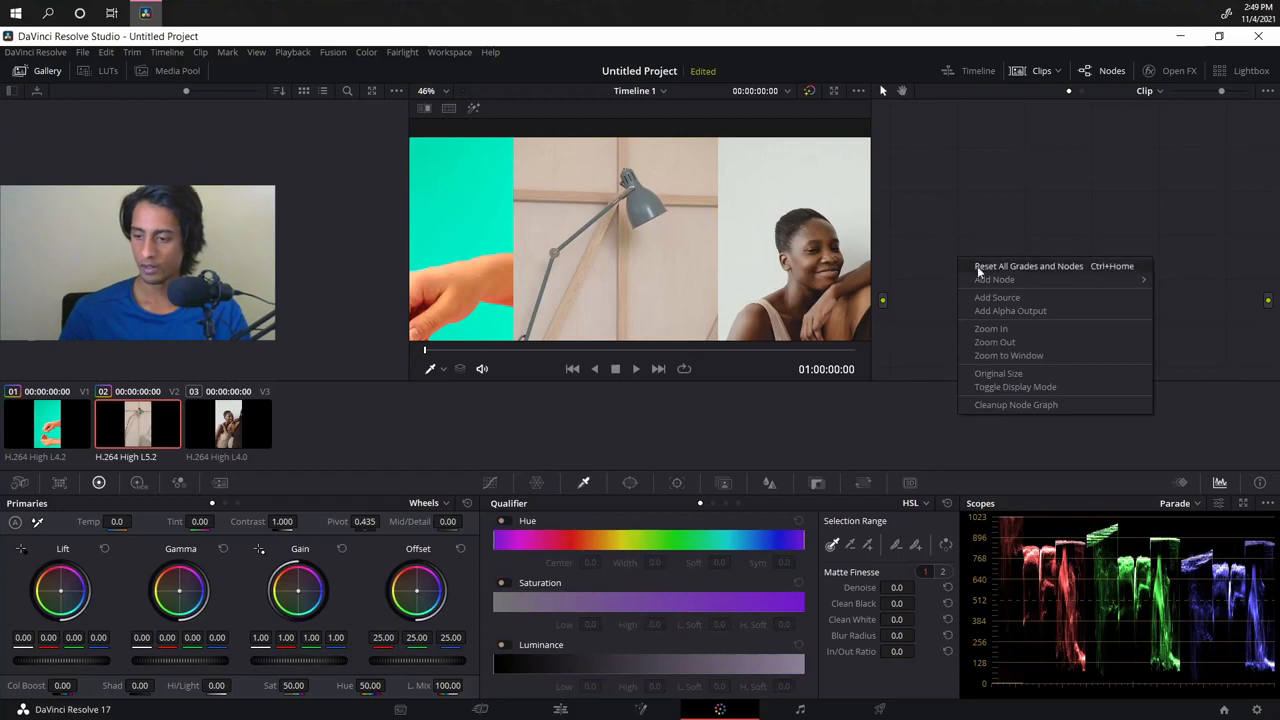
pyautogui.moveTo(987, 283)
pyautogui.click(1188, 284)
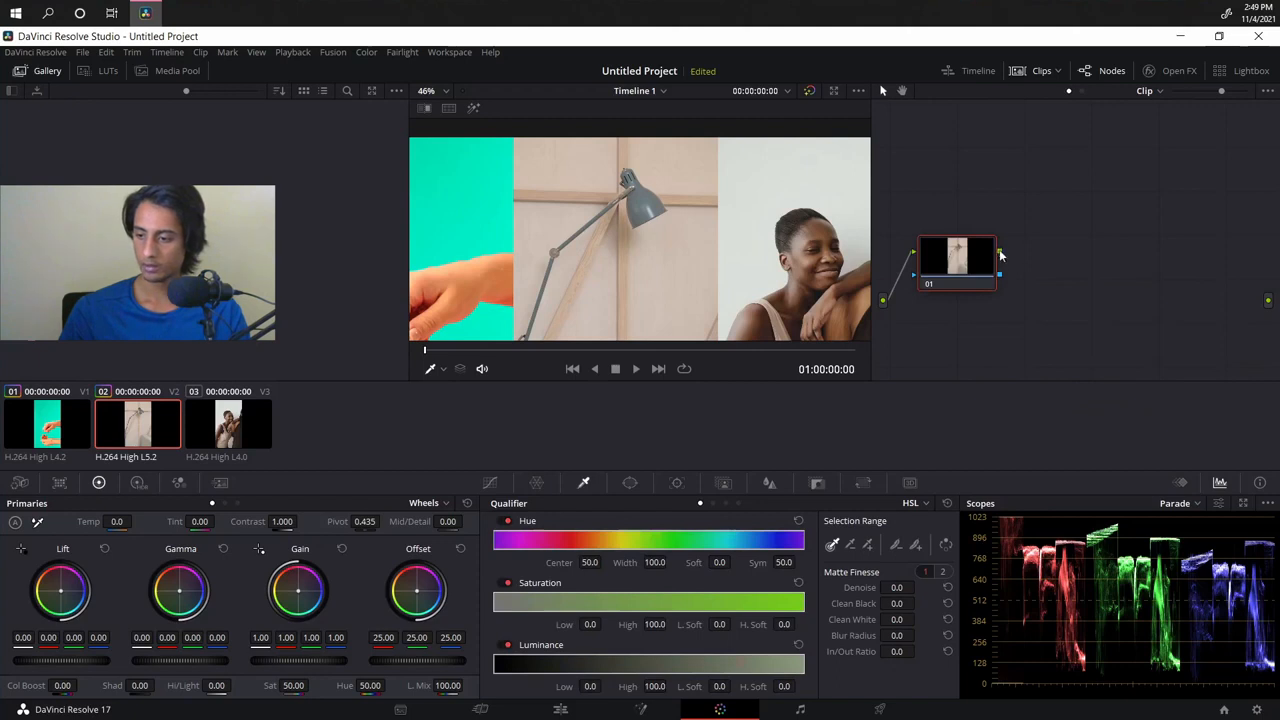
pyautogui.moveTo(1000, 253); pyautogui.dragTo(1268, 301)
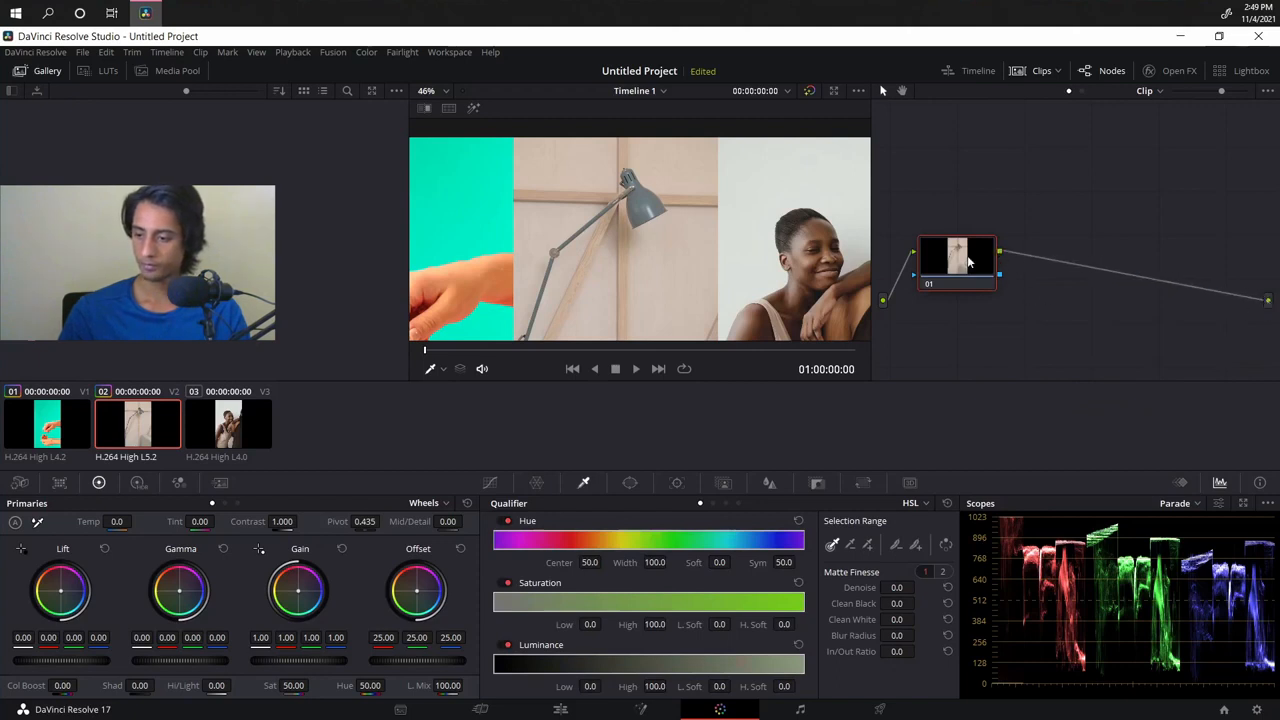
pyautogui.moveTo(968, 262); pyautogui.dragTo(1005, 251)
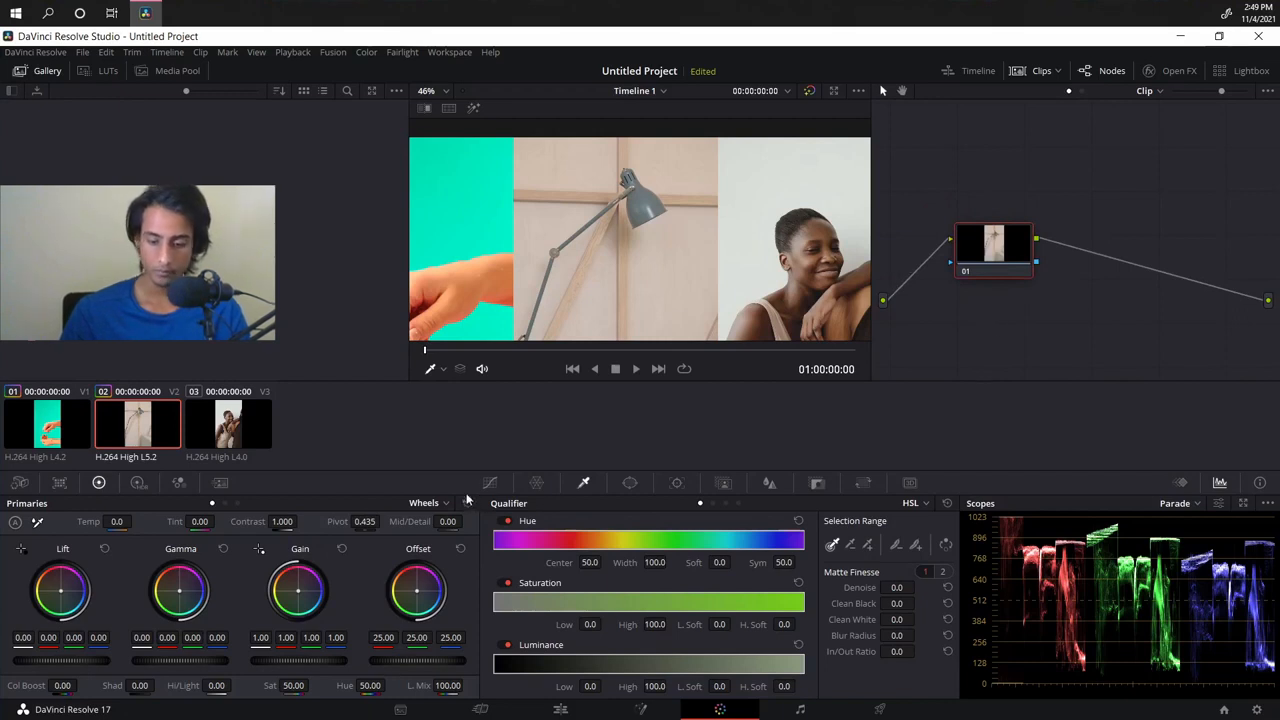
# Step: Sample the gray lampshade with the qualifier picker to key it in the lamp clip's node 01
pyautogui.click(642, 190)
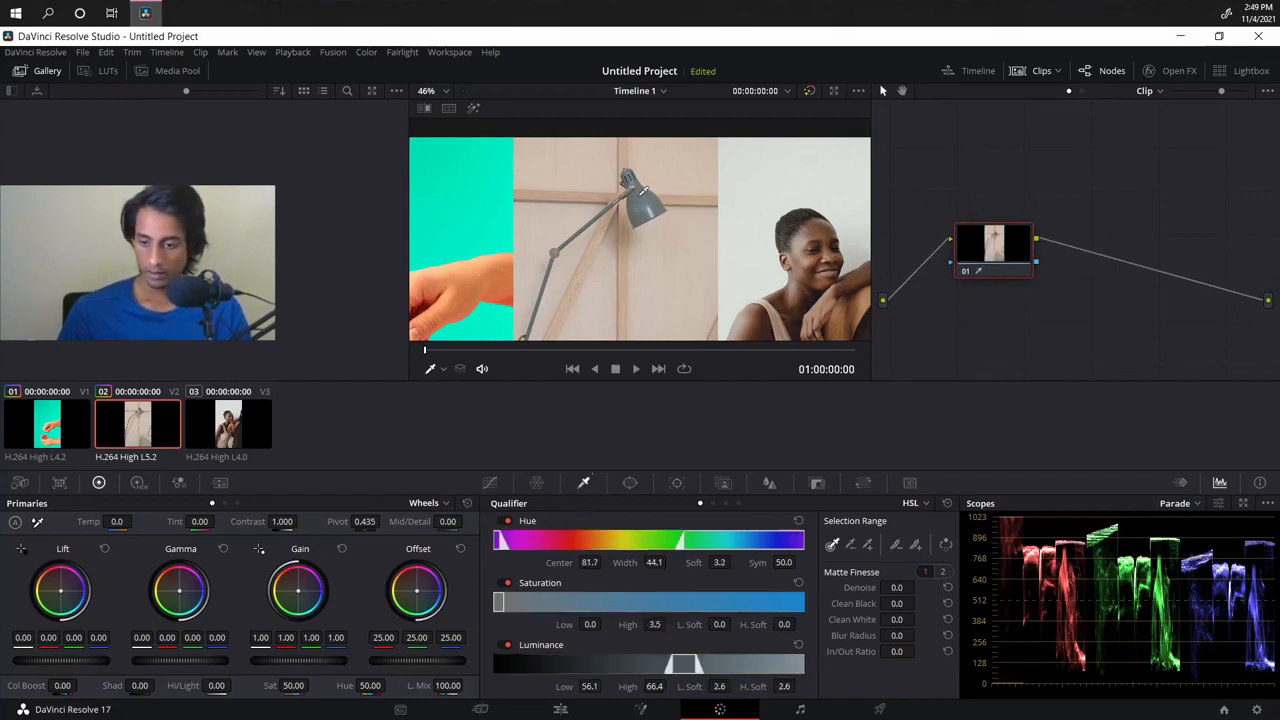
pyautogui.scroll(4, 642, 190)
pyautogui.scroll(2, 1014, 280)
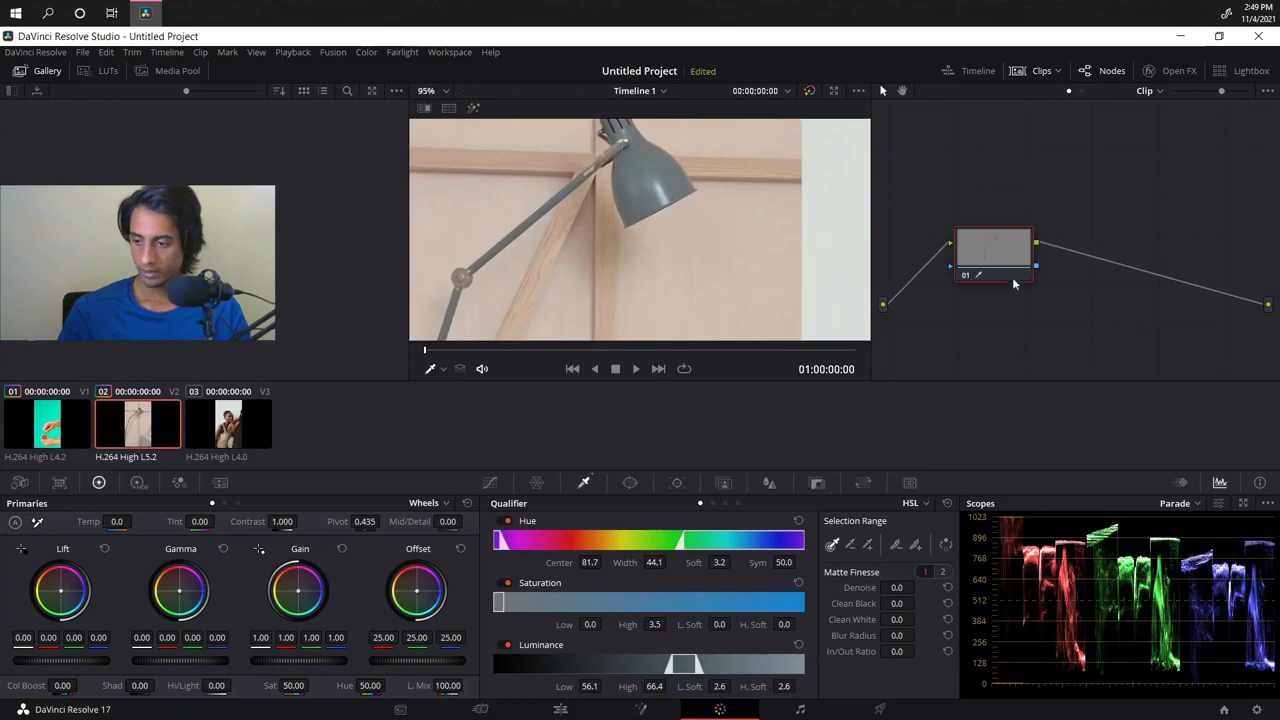
pyautogui.moveTo(953, 295); pyautogui.dragTo(977, 280)
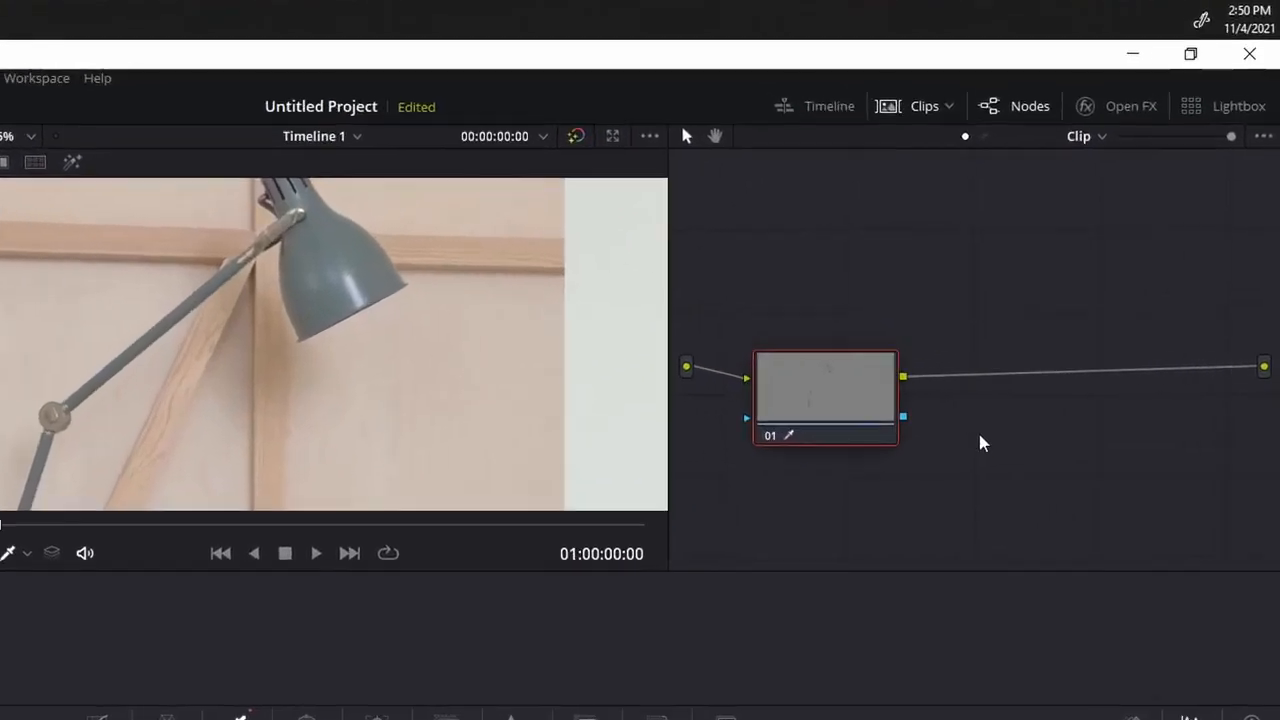
# Step: Add an alpha output to the lamp clip's graph and connect node 01's key output to it
pyautogui.rightClick(998, 421)
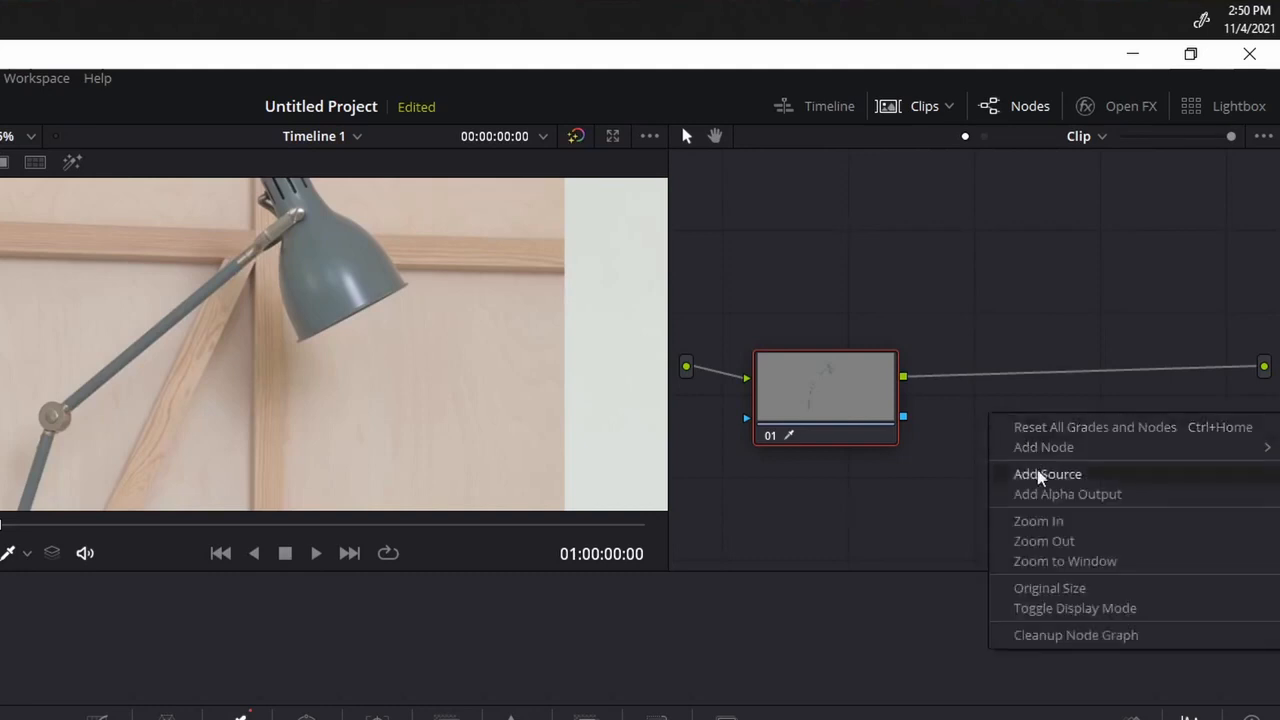
pyautogui.click(1052, 494)
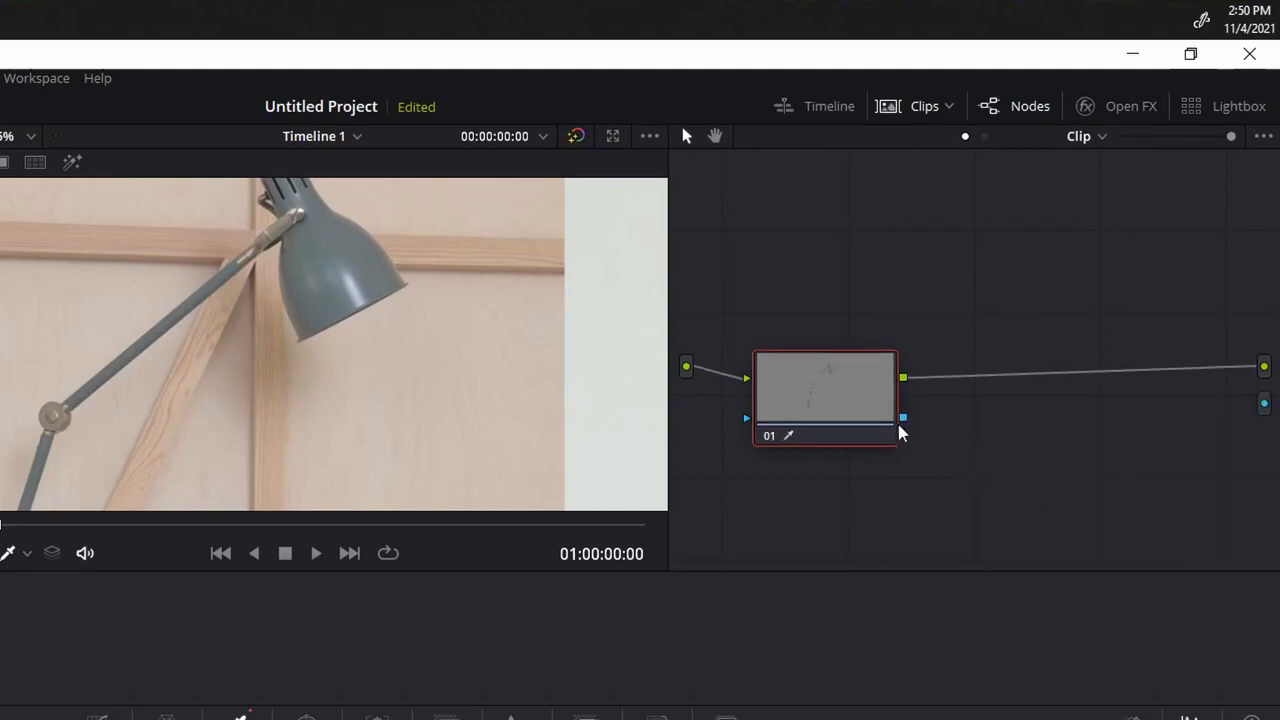
pyautogui.moveTo(1258, 415); pyautogui.dragTo(1264, 404)
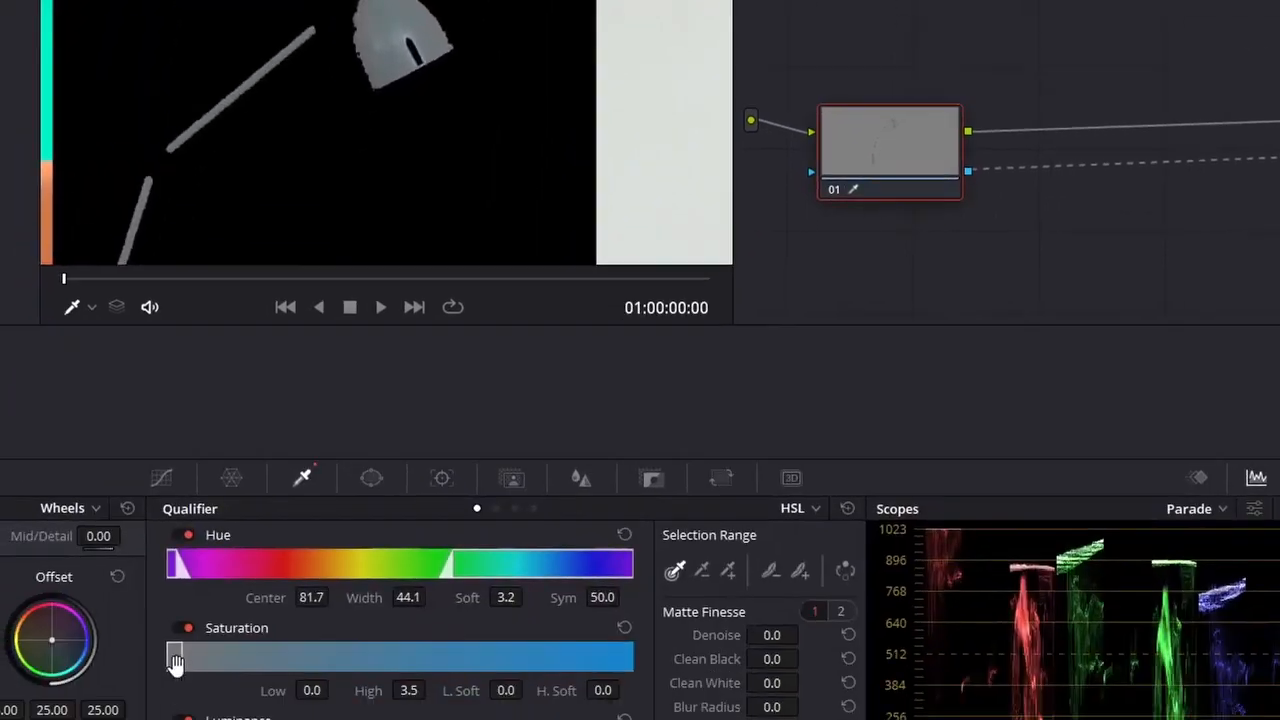
# Step: Adjust the lamp key to saturation high 45.9, luminance low 44.8 and high 97.0, and hue width 33.8, and inspect the matte
pyautogui.moveTo(175, 662); pyautogui.dragTo(367, 661)
pyautogui.moveTo(397, 547)
pyautogui.mouseDown()
pyautogui.moveTo(484, 545)
pyautogui.moveTo(410, 566)
pyautogui.mouseUp()
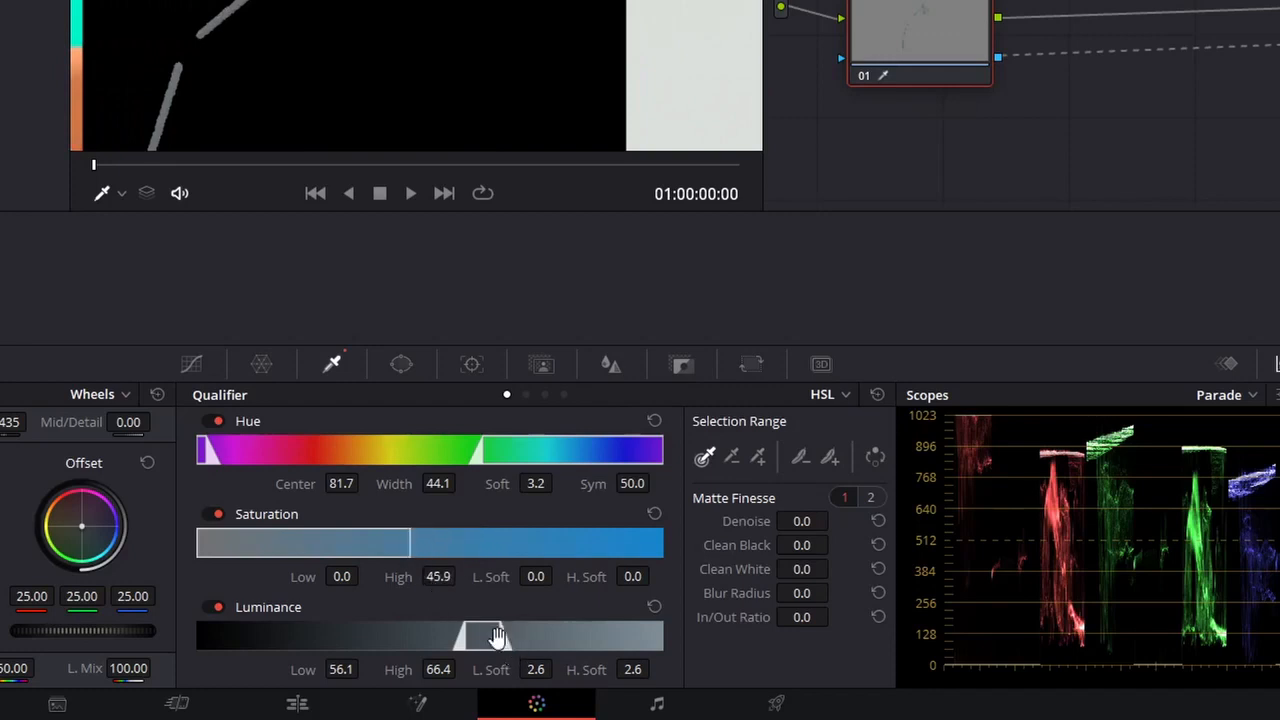
pyautogui.moveTo(505, 636); pyautogui.dragTo(568, 656)
pyautogui.moveTo(465, 641); pyautogui.dragTo(408, 653)
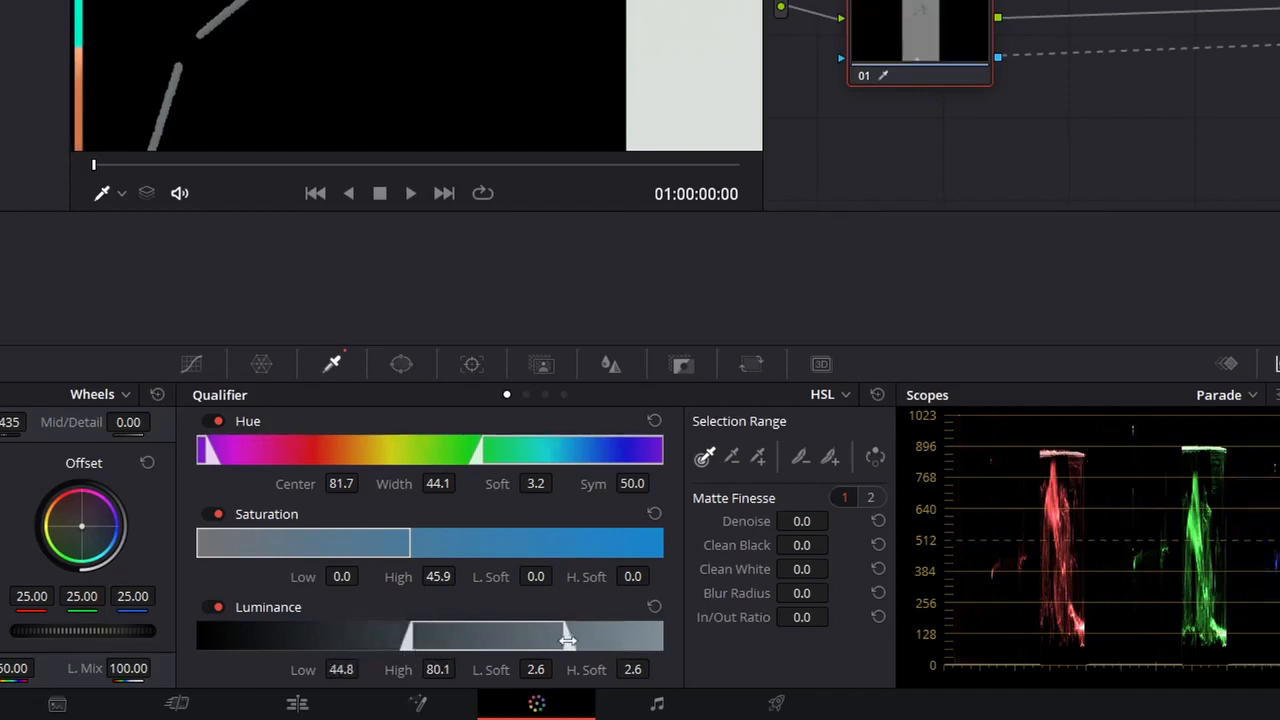
pyautogui.moveTo(567, 640); pyautogui.dragTo(647, 659)
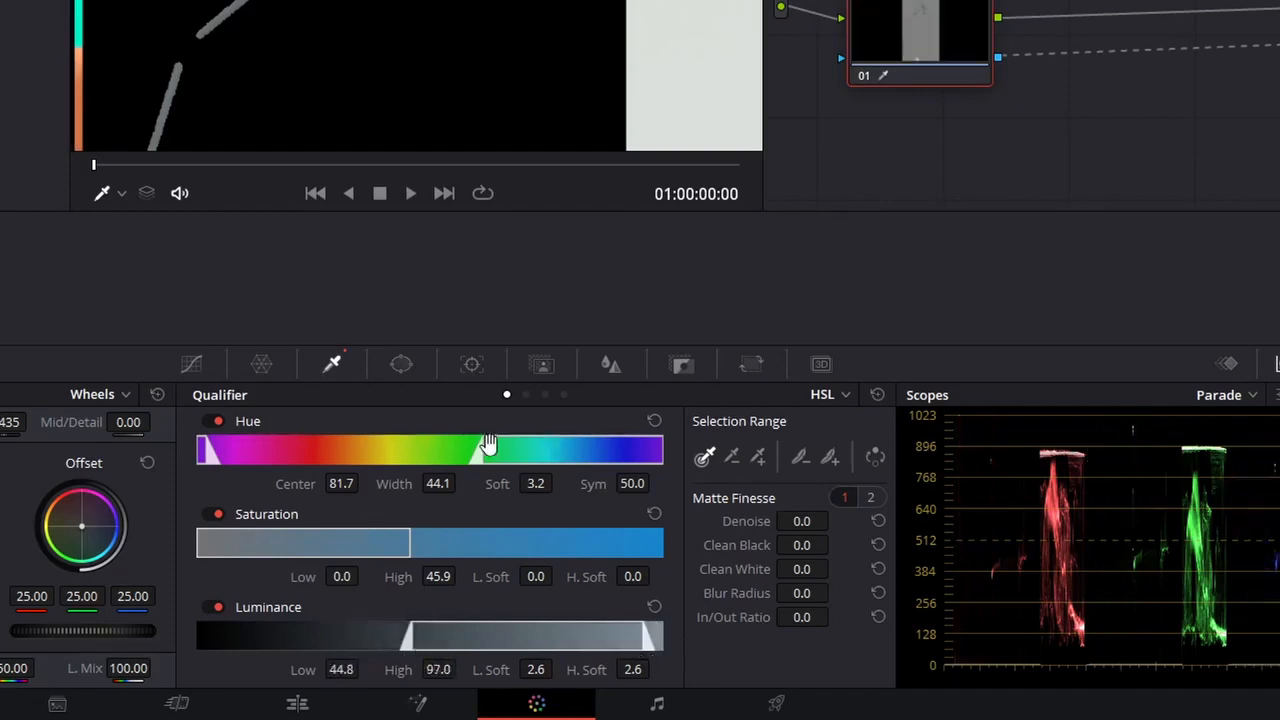
pyautogui.moveTo(481, 452); pyautogui.dragTo(504, 469)
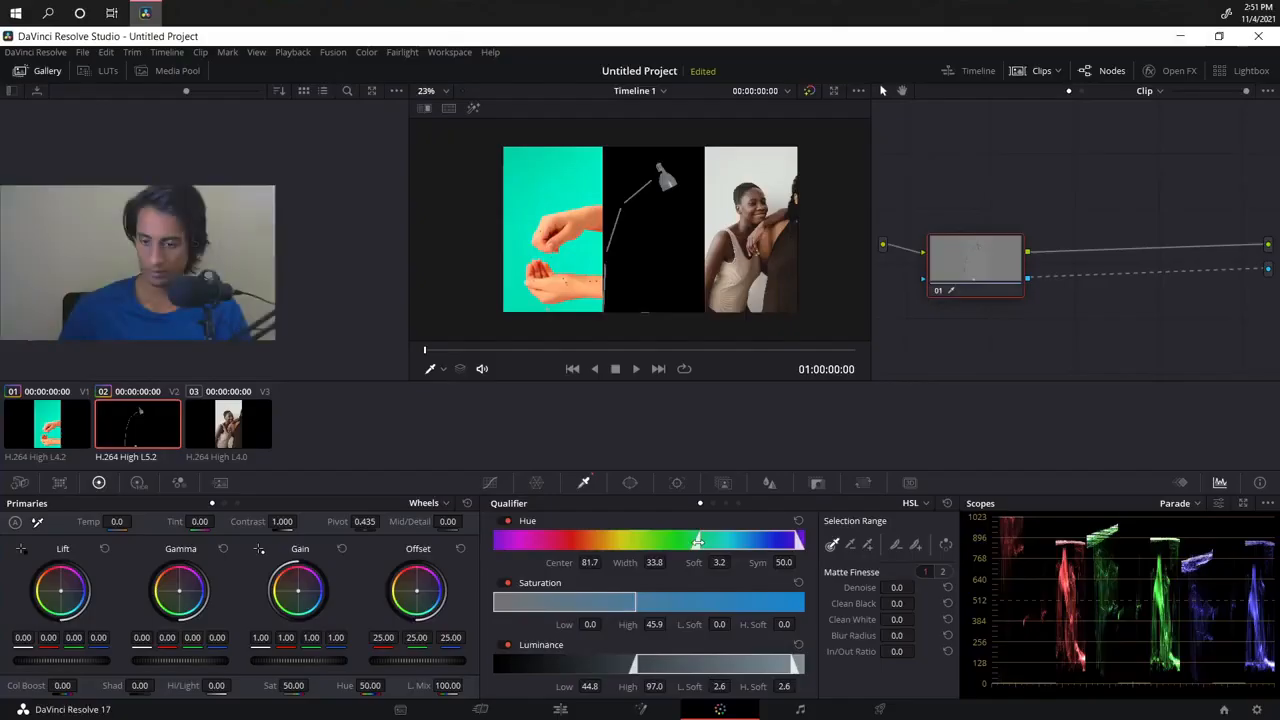
pyautogui.scroll(1, 688, 224)
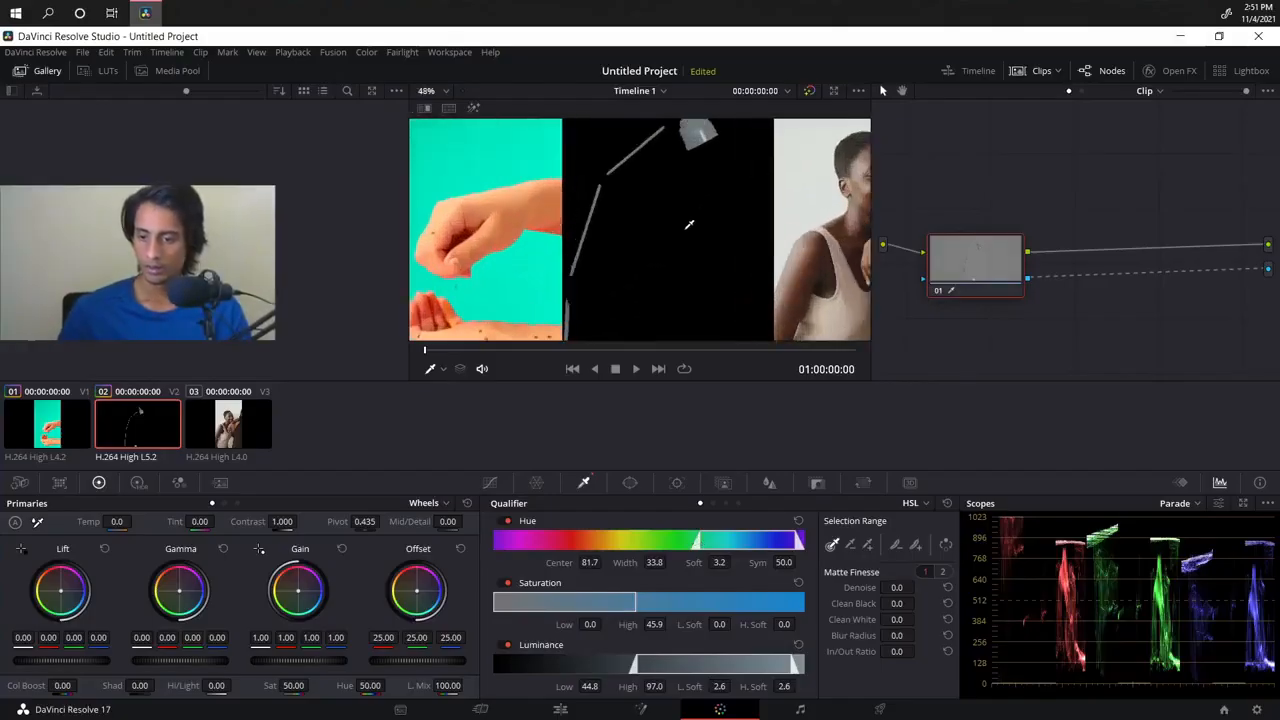
pyautogui.scroll(1, 692, 240)
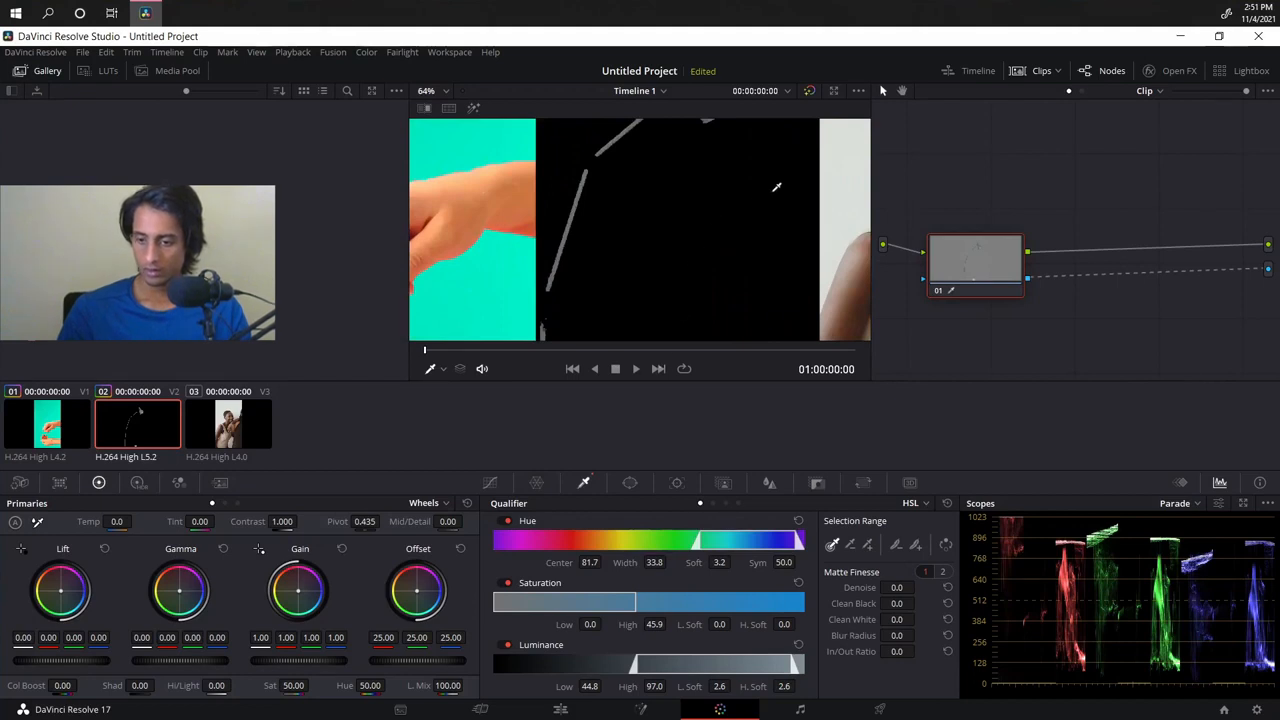
# Step: Refine the lamp matte with denoise 1.2, clean black 5.4, clean white 7.0 and in/out ratio 33.4
pyautogui.moveTo(776, 212); pyautogui.dragTo(714, 397)
pyautogui.scroll(3, 718, 224)
pyautogui.scroll(-1, 722, 222)
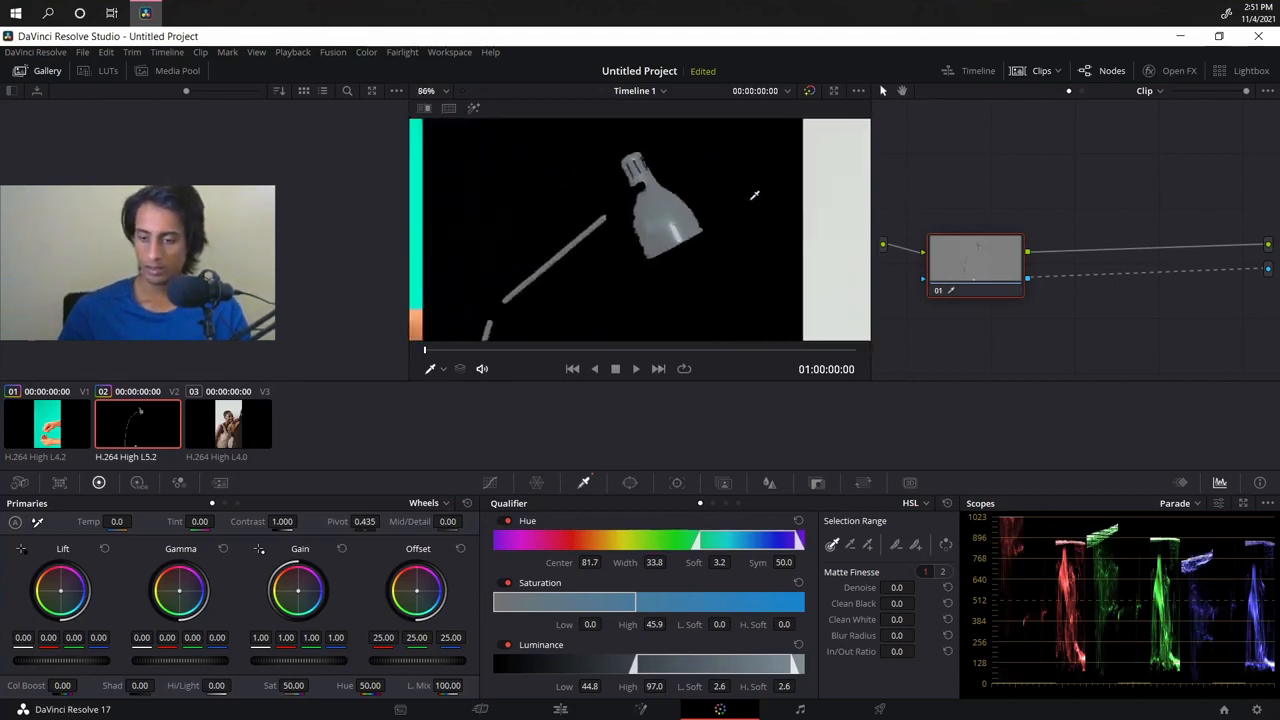
pyautogui.moveTo(754, 197); pyautogui.dragTo(763, 251)
pyautogui.scroll(2, 744, 269)
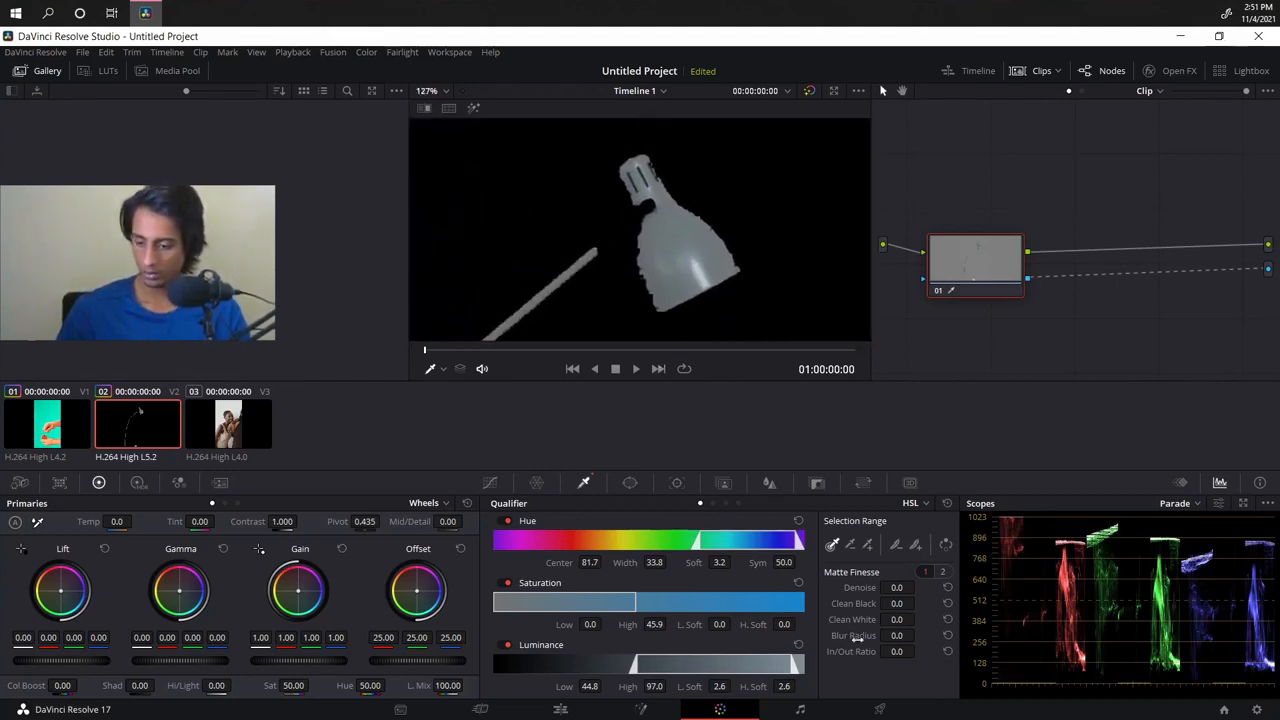
pyautogui.moveTo(893, 587); pyautogui.dragTo(918, 588)
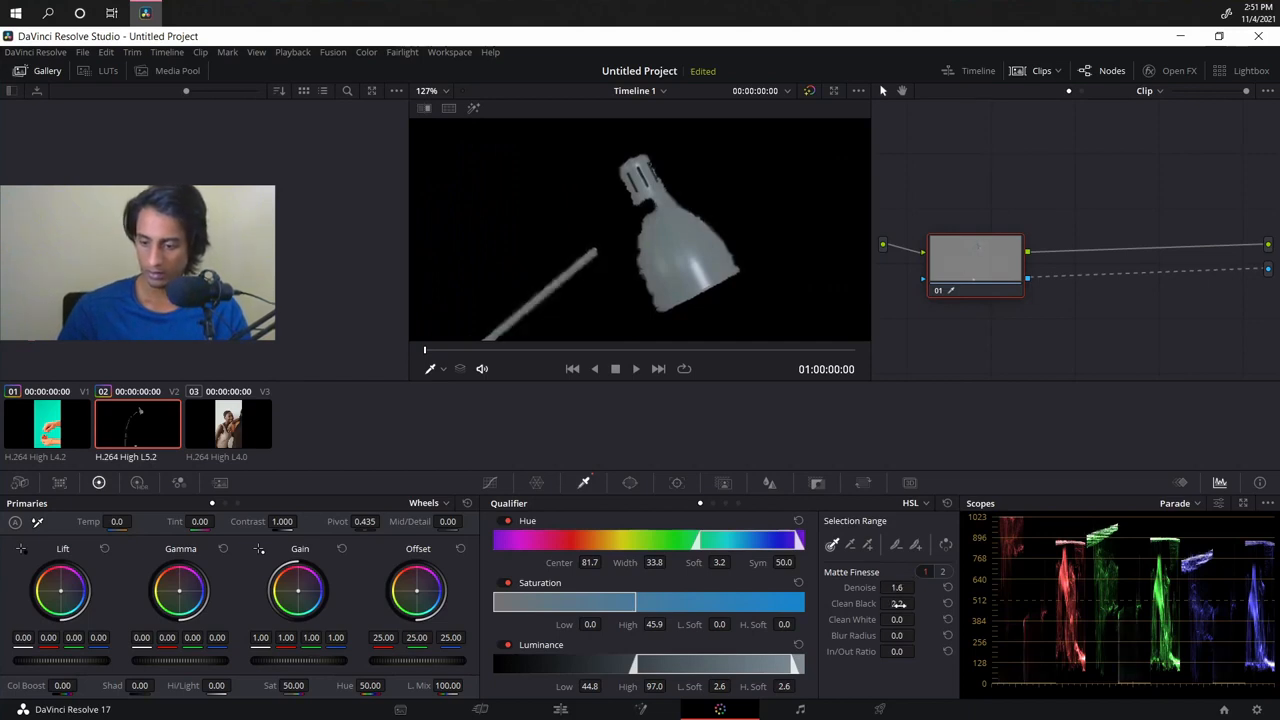
pyautogui.moveTo(903, 604); pyautogui.dragTo(872, 603)
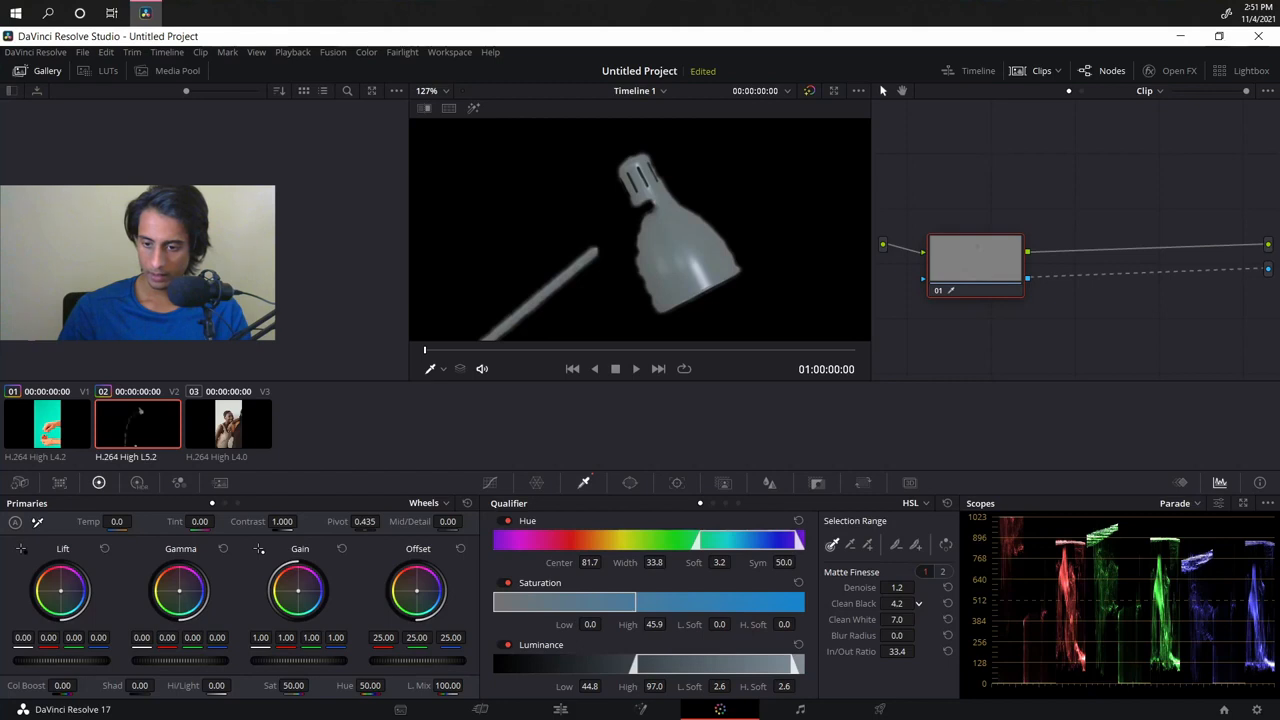
pyautogui.click(769, 484)
pyautogui.scroll(-6, 651, 250)
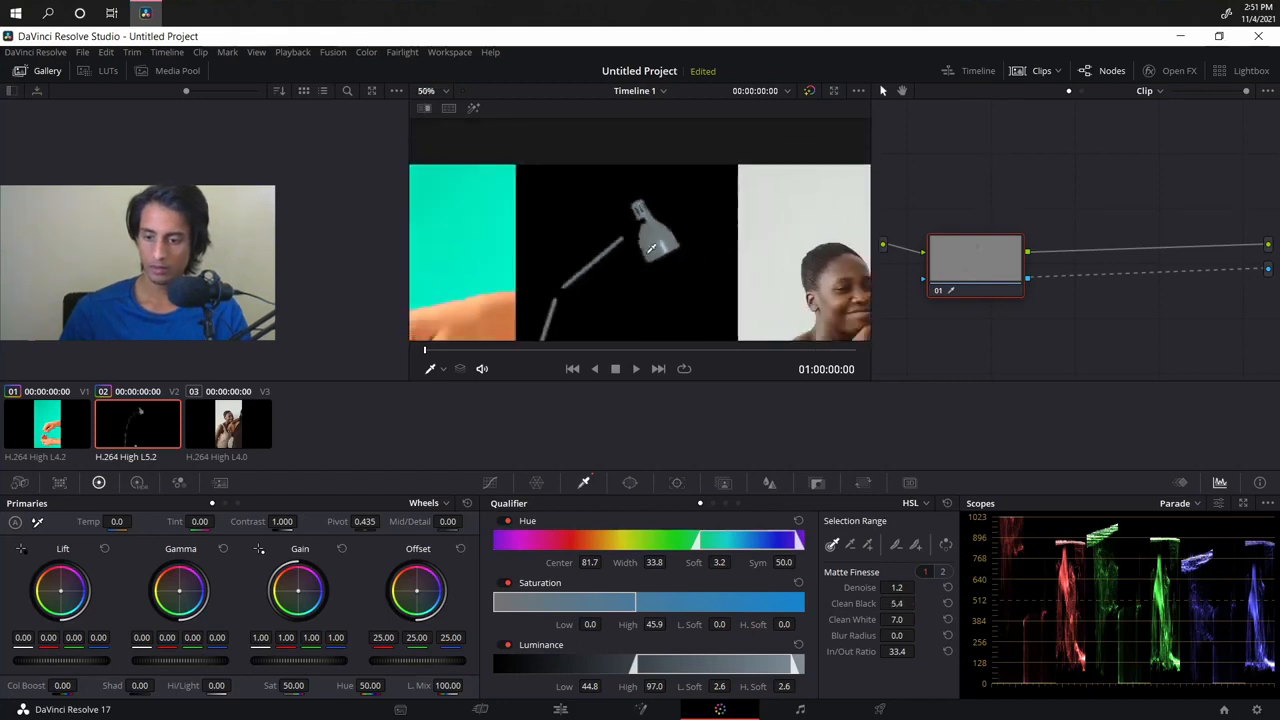
pyautogui.scroll(2, 651, 250)
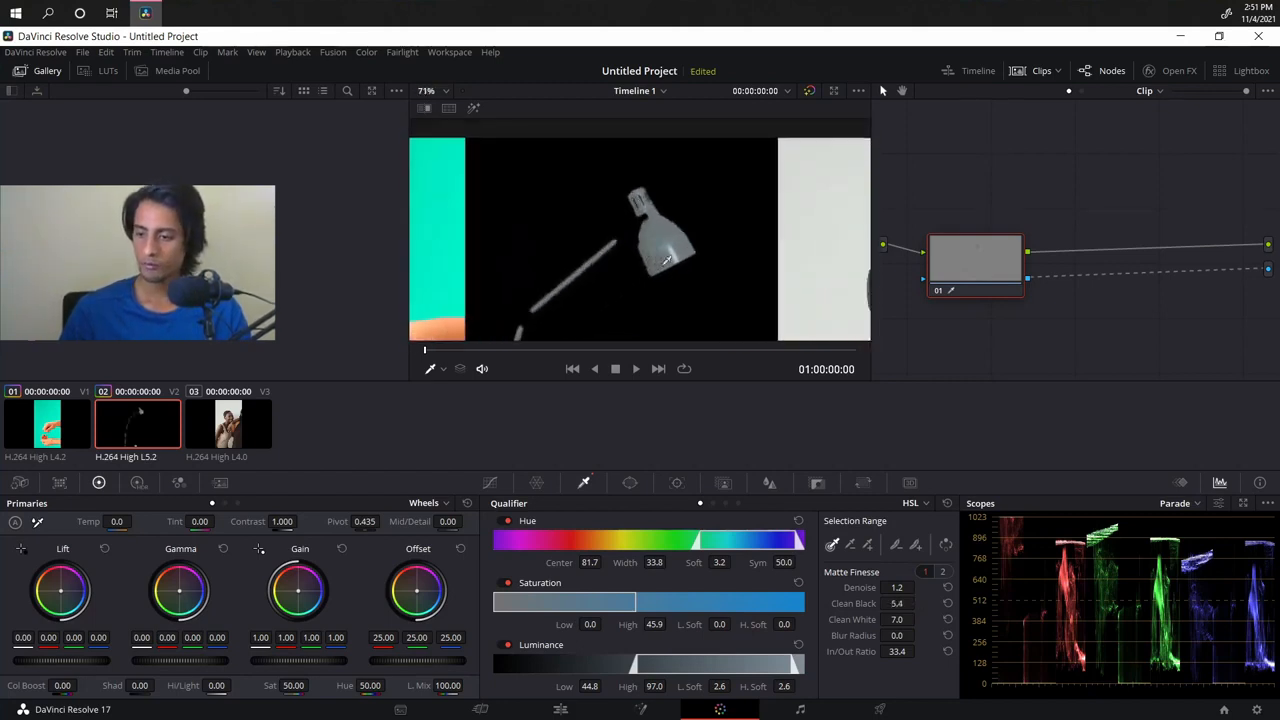
# Step: Add a Corrector node to the lamp clip's graph and wire it between the source and the keyed node
pyautogui.moveTo(984, 255); pyautogui.dragTo(1056, 192)
pyautogui.rightClick(972, 298)
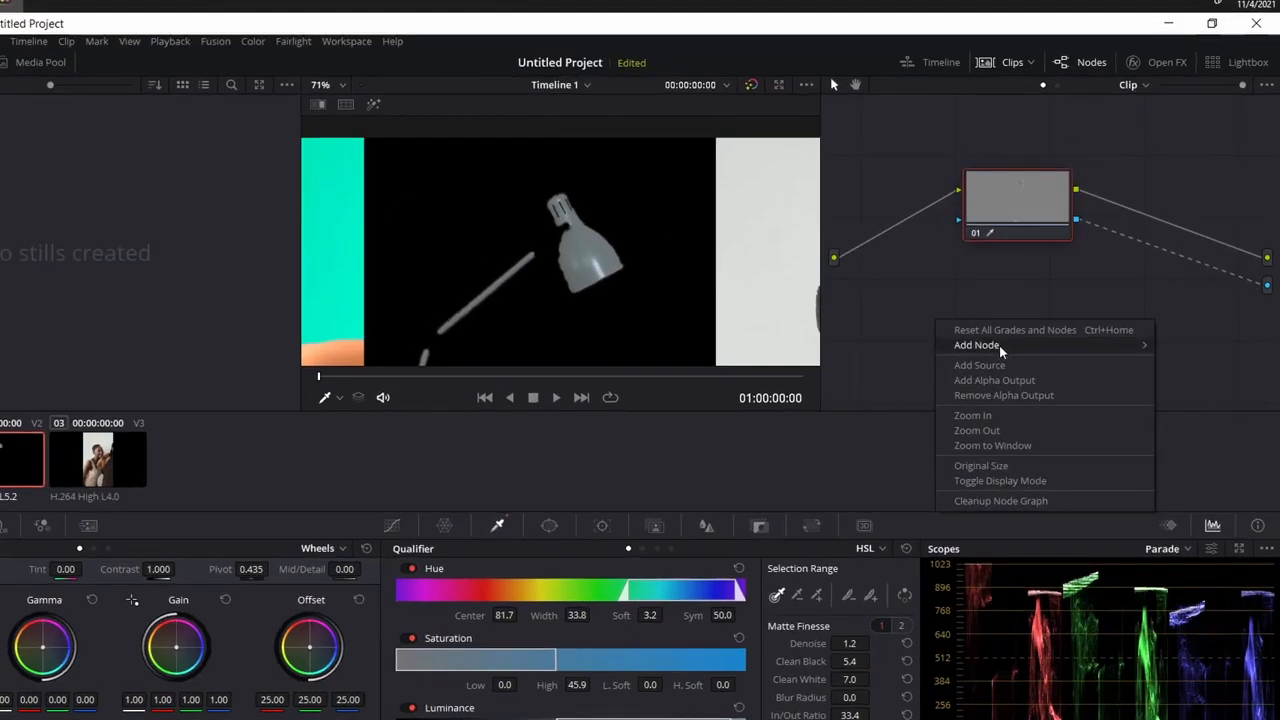
pyautogui.moveTo(1132, 325)
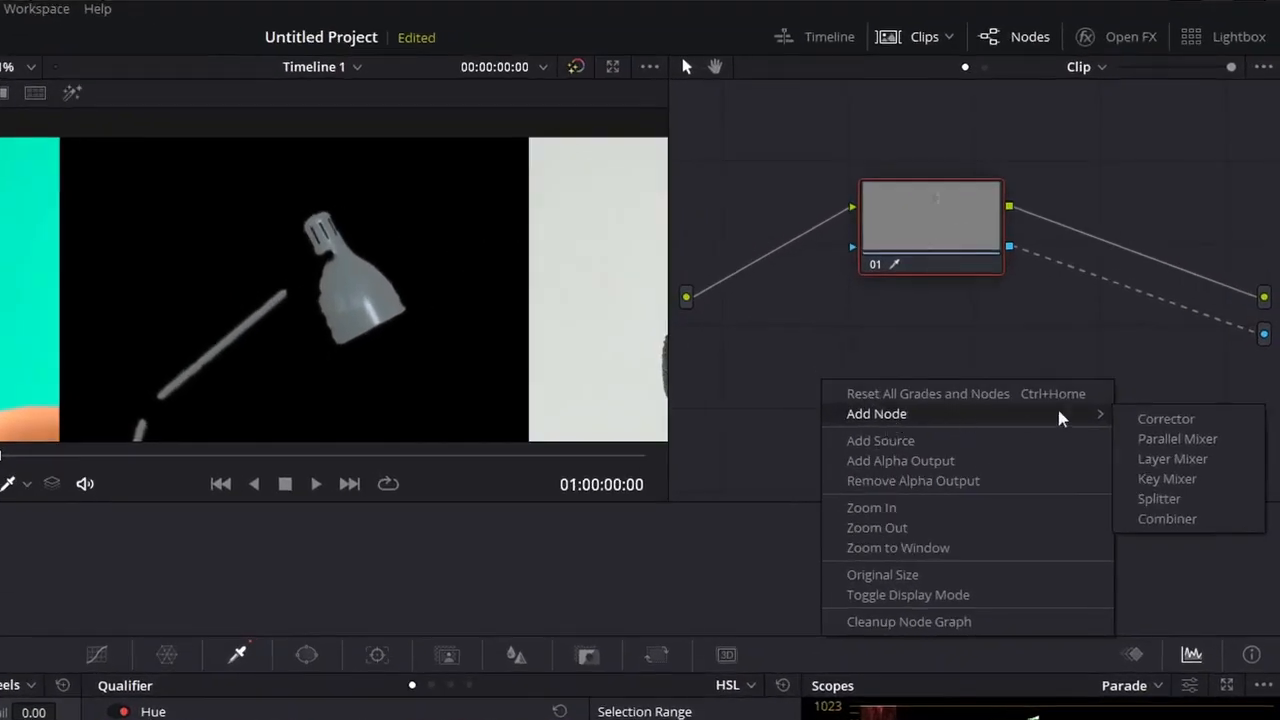
pyautogui.click(1203, 417)
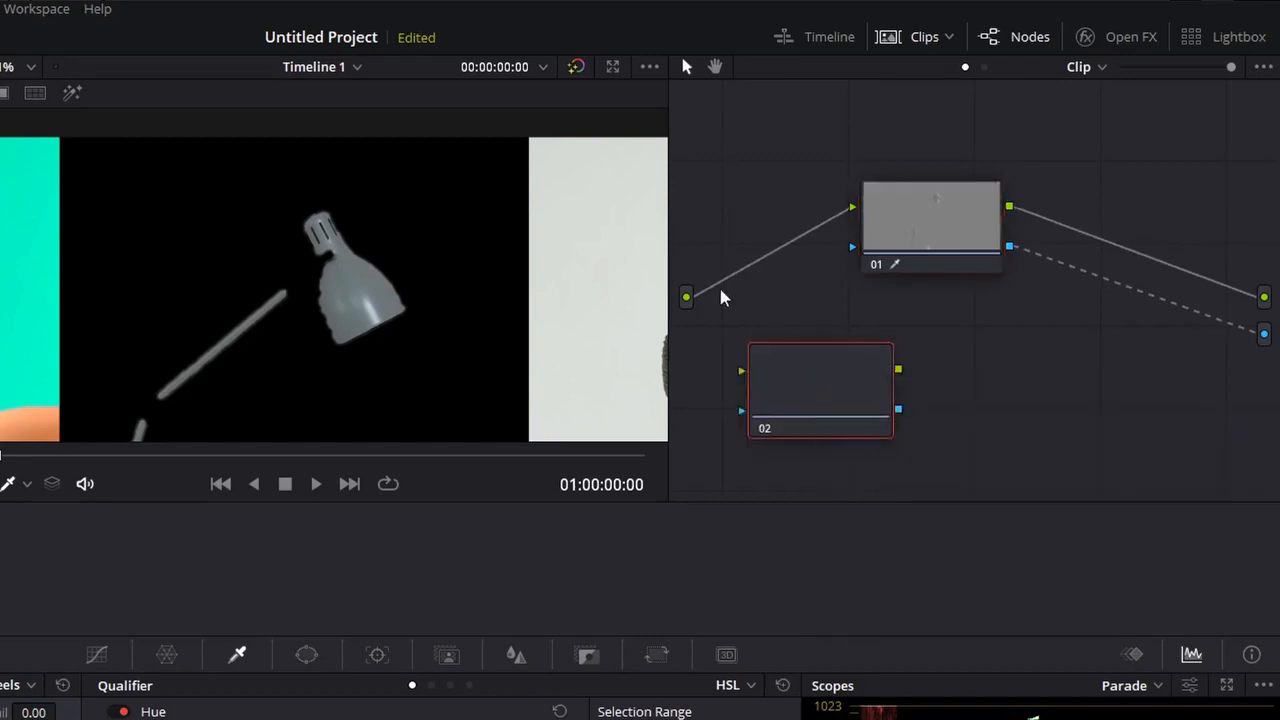
pyautogui.moveTo(684, 300); pyautogui.dragTo(740, 372)
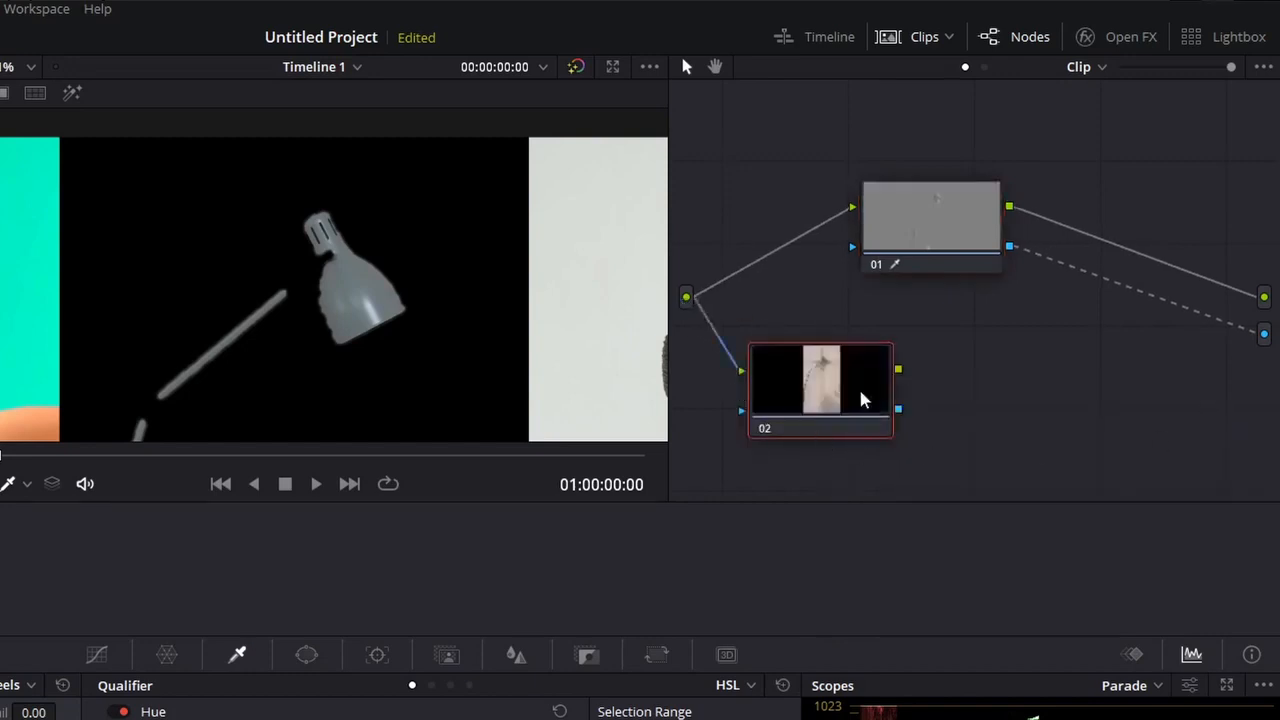
pyautogui.moveTo(863, 400); pyautogui.dragTo(852, 356)
pyautogui.moveTo(956, 212); pyautogui.dragTo(1047, 221)
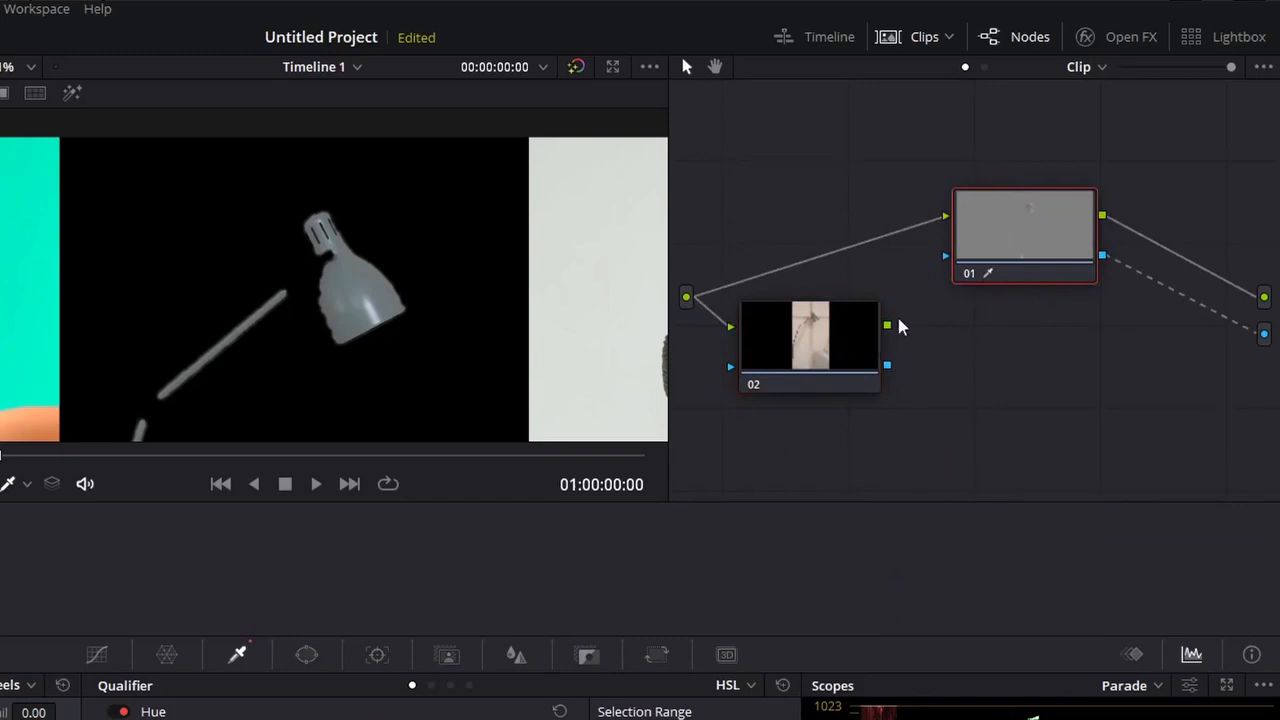
pyautogui.moveTo(886, 328); pyautogui.dragTo(980, 220)
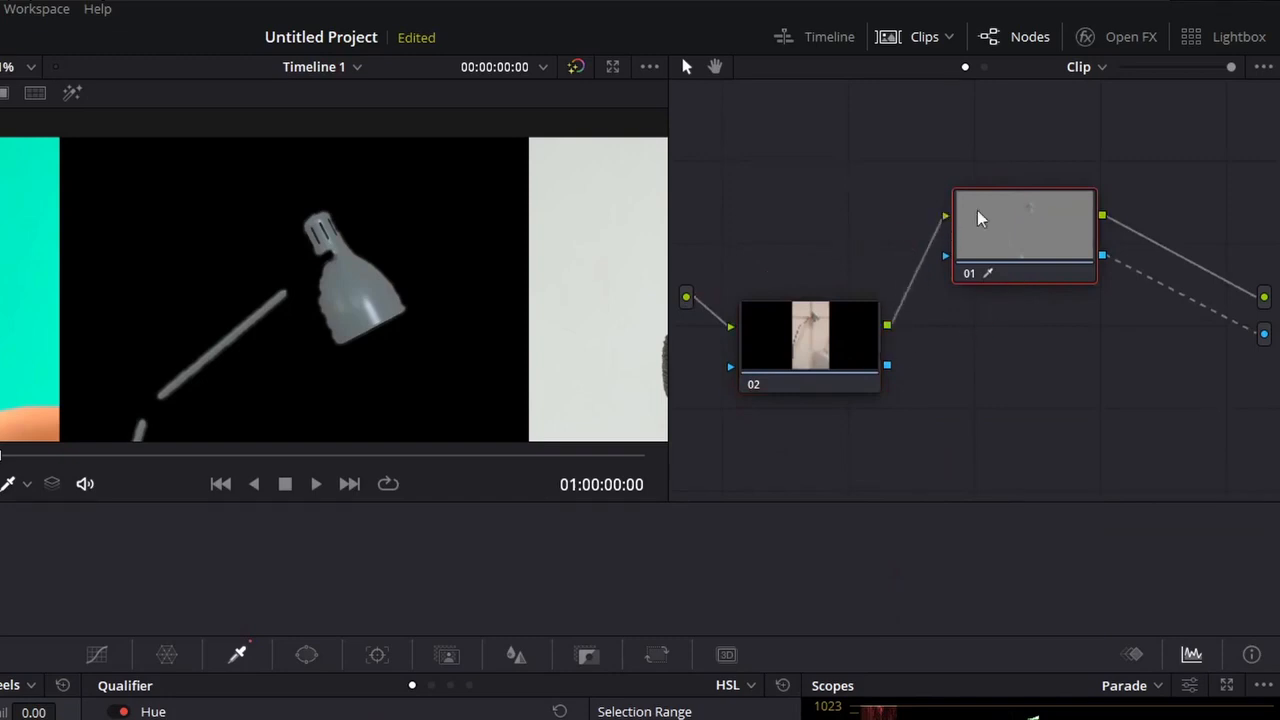
pyautogui.moveTo(1055, 231); pyautogui.dragTo(1044, 300)
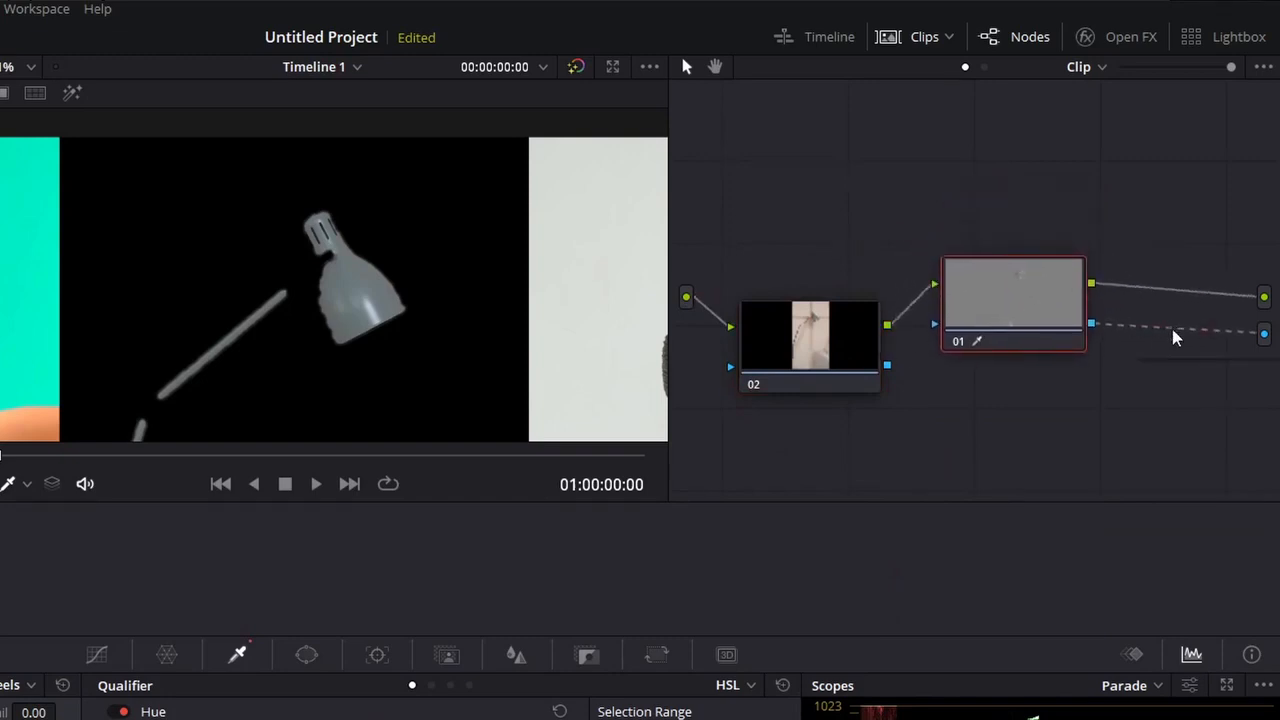
# Step: Disconnect the keyed node from the alpha output and line up the two nodes
pyautogui.rightClick(1175, 338)
pyautogui.click(1150, 344)
pyautogui.moveTo(823, 366); pyautogui.dragTo(828, 282)
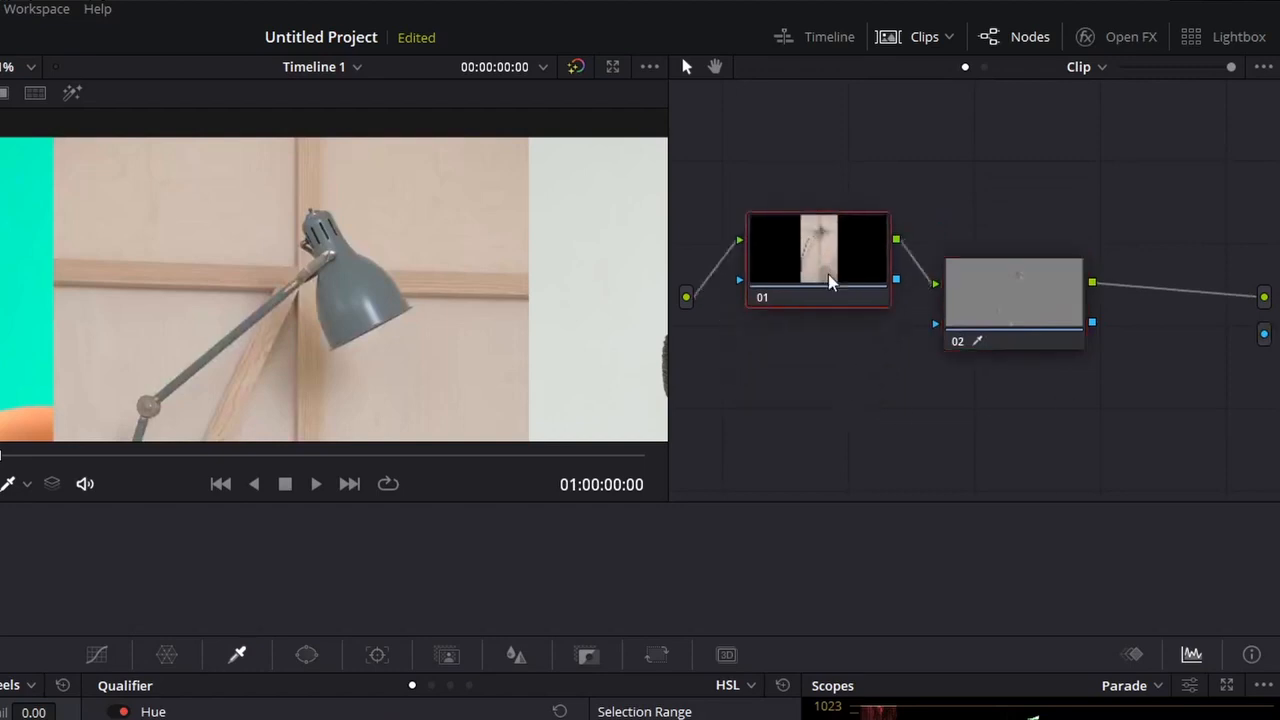
pyautogui.moveTo(994, 318); pyautogui.dragTo(1005, 265)
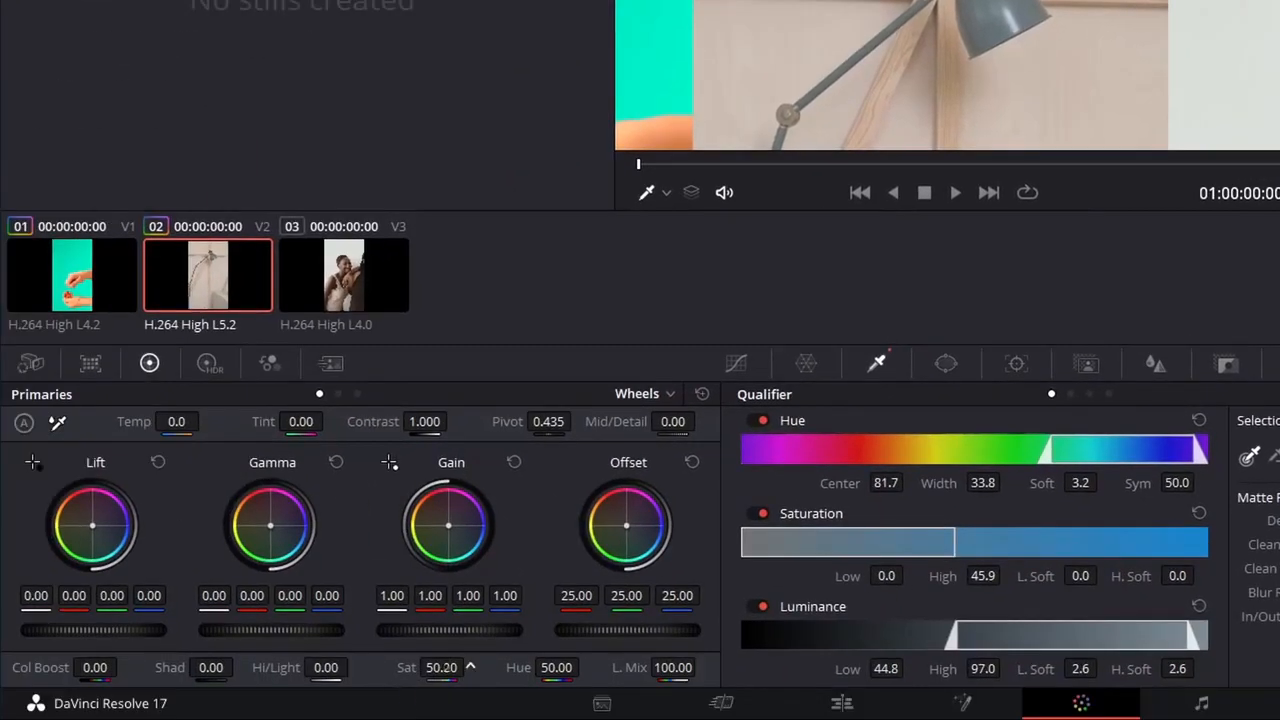
# Step: Set the keyed lamp node's saturation to 100, hue to 49.00 and shadows to -17.50
pyautogui.moveTo(471, 667); pyautogui.dragTo(470, 664)
pyautogui.scroll(-3, 975, 22)
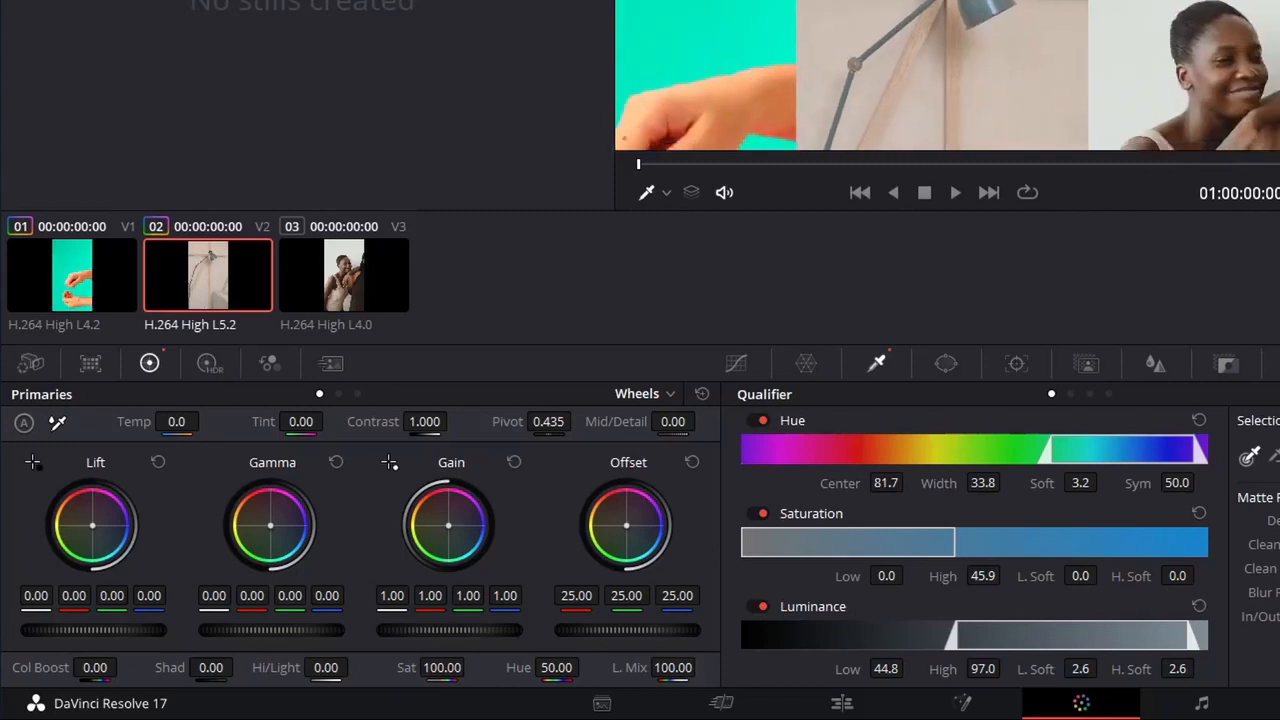
pyautogui.scroll(2, 1016, 40)
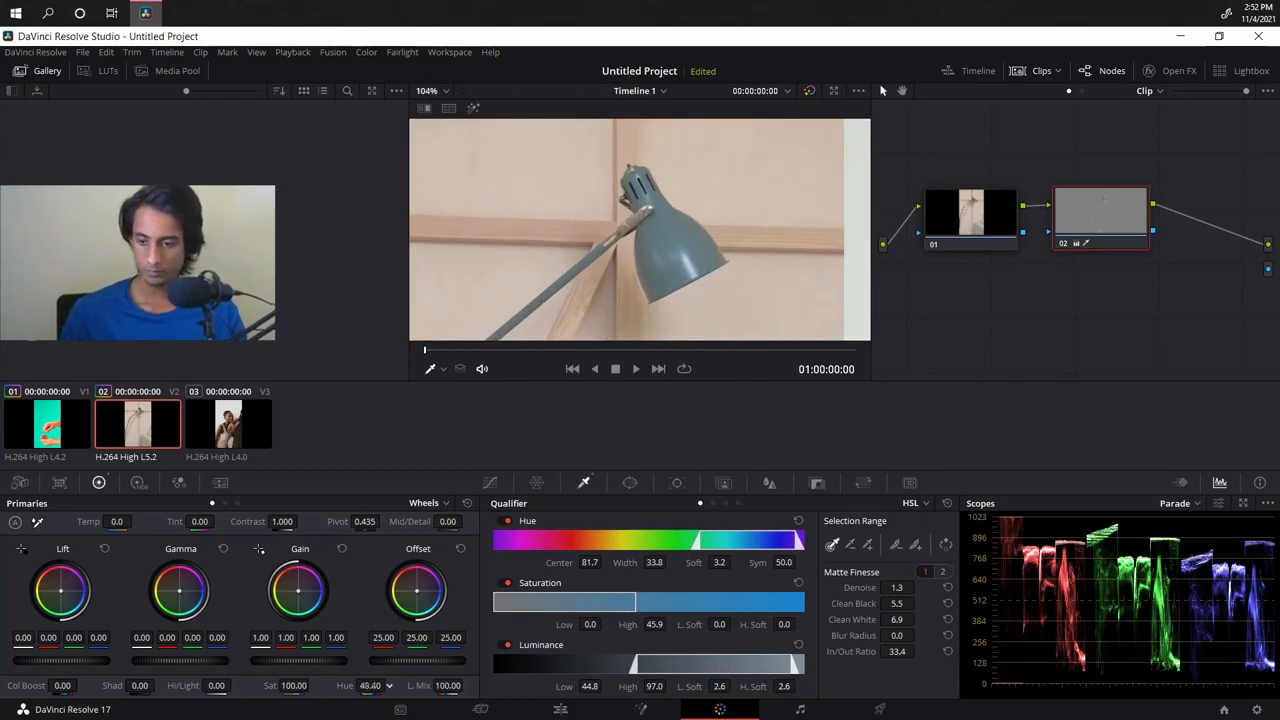
pyautogui.moveTo(389, 685); pyautogui.dragTo(398, 685)
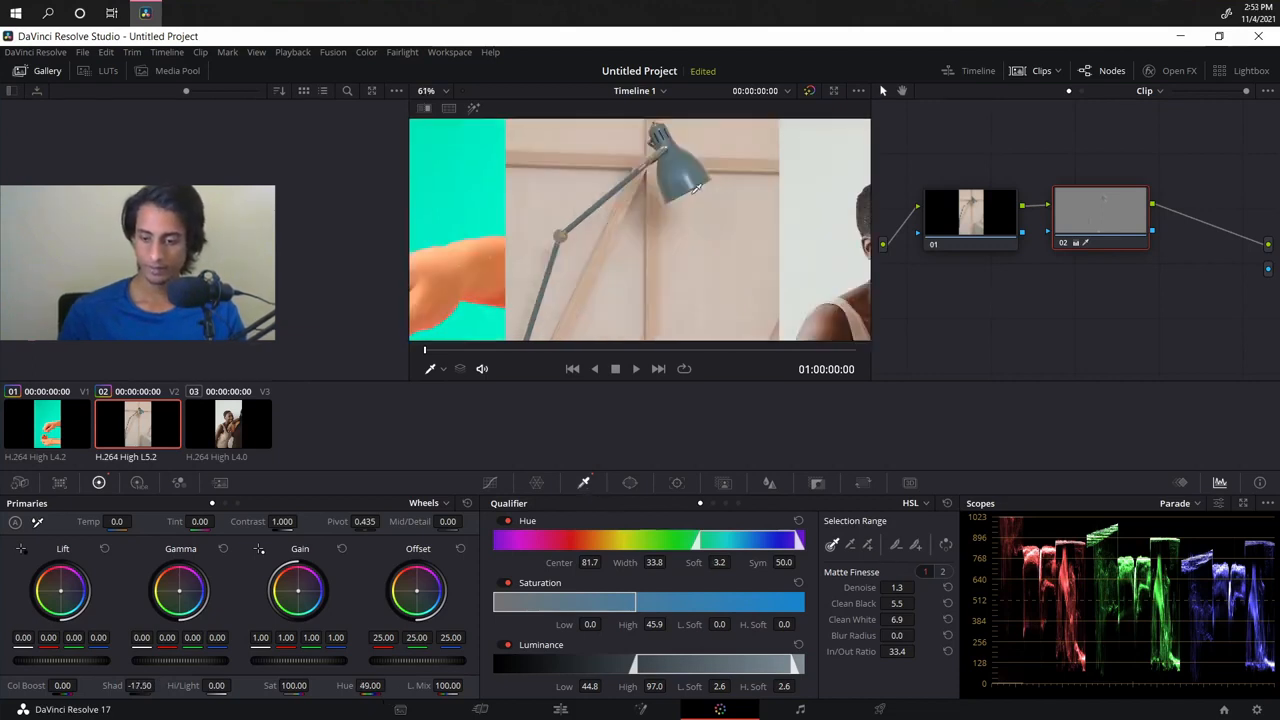
# Step: Shift the lamp toward teal with temperature -470 and tint -44, set hue width 71.1 and blur radius 89.7, and inspect it
pyautogui.moveTo(603, 298); pyautogui.dragTo(595, 257)
pyautogui.moveTo(705, 194); pyautogui.dragTo(694, 289)
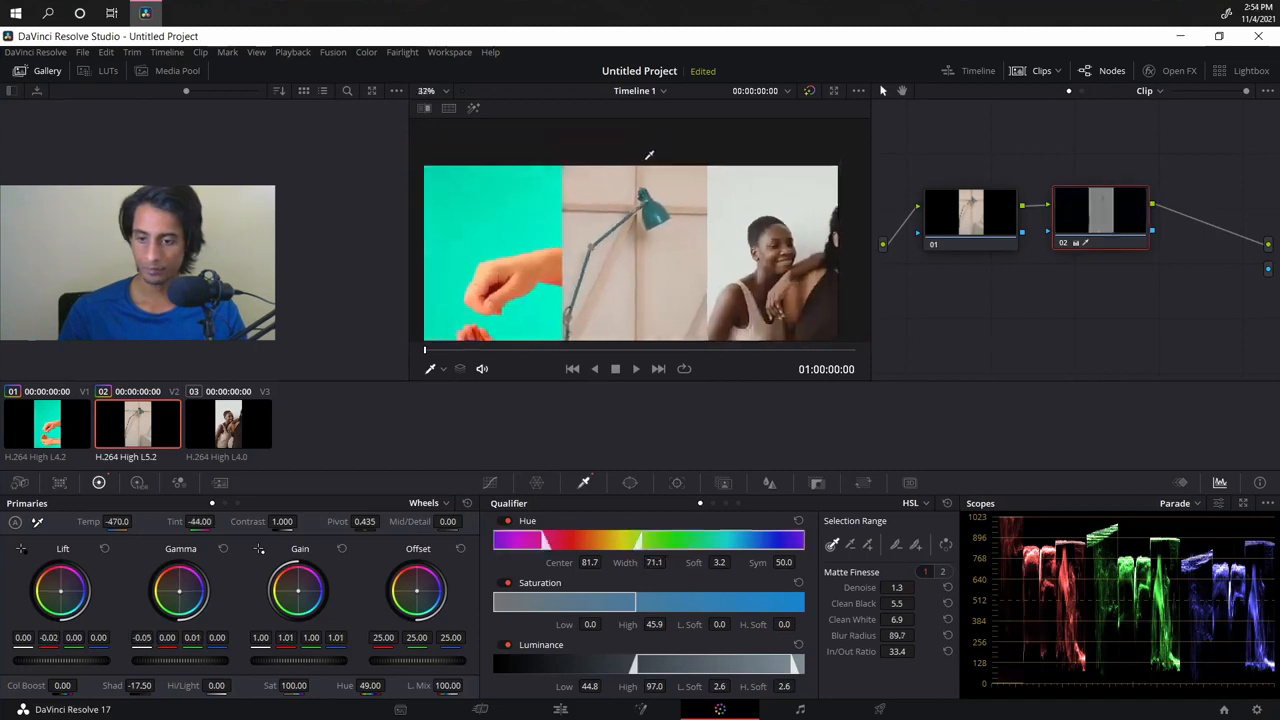
pyautogui.scroll(-5, 692, 307)
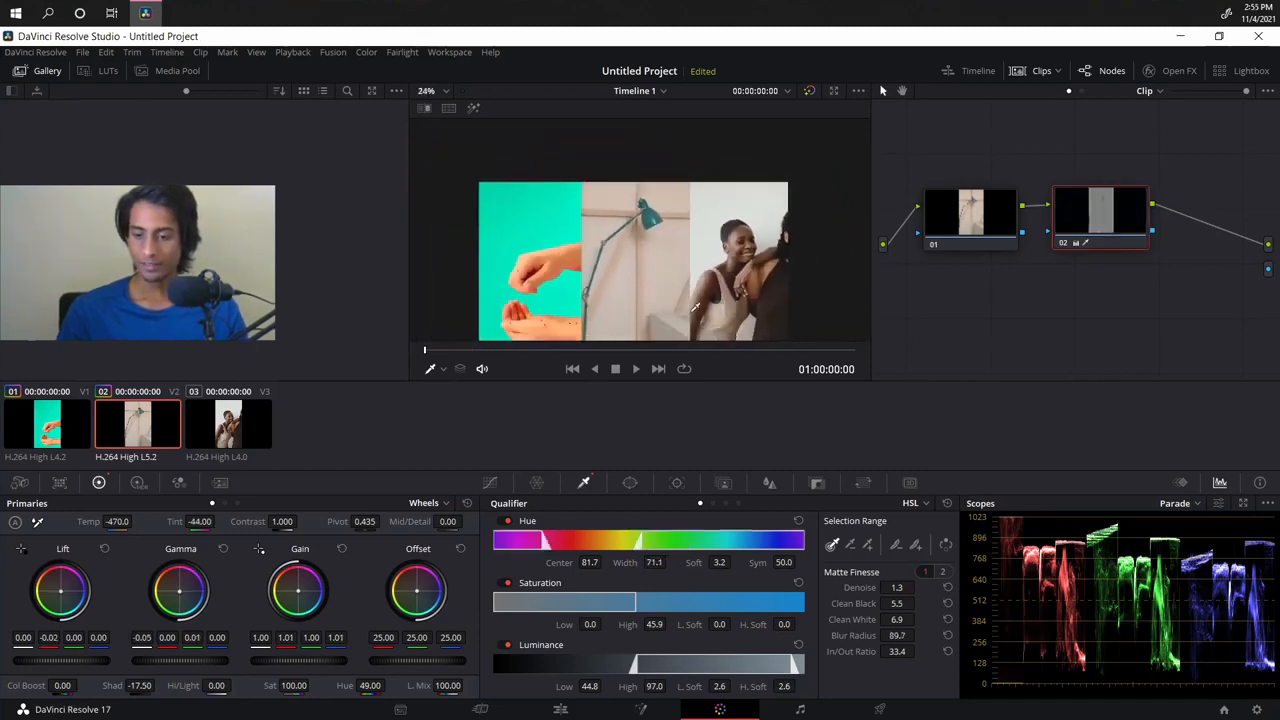
pyautogui.scroll(5, 665, 297)
pyautogui.scroll(3, 666, 297)
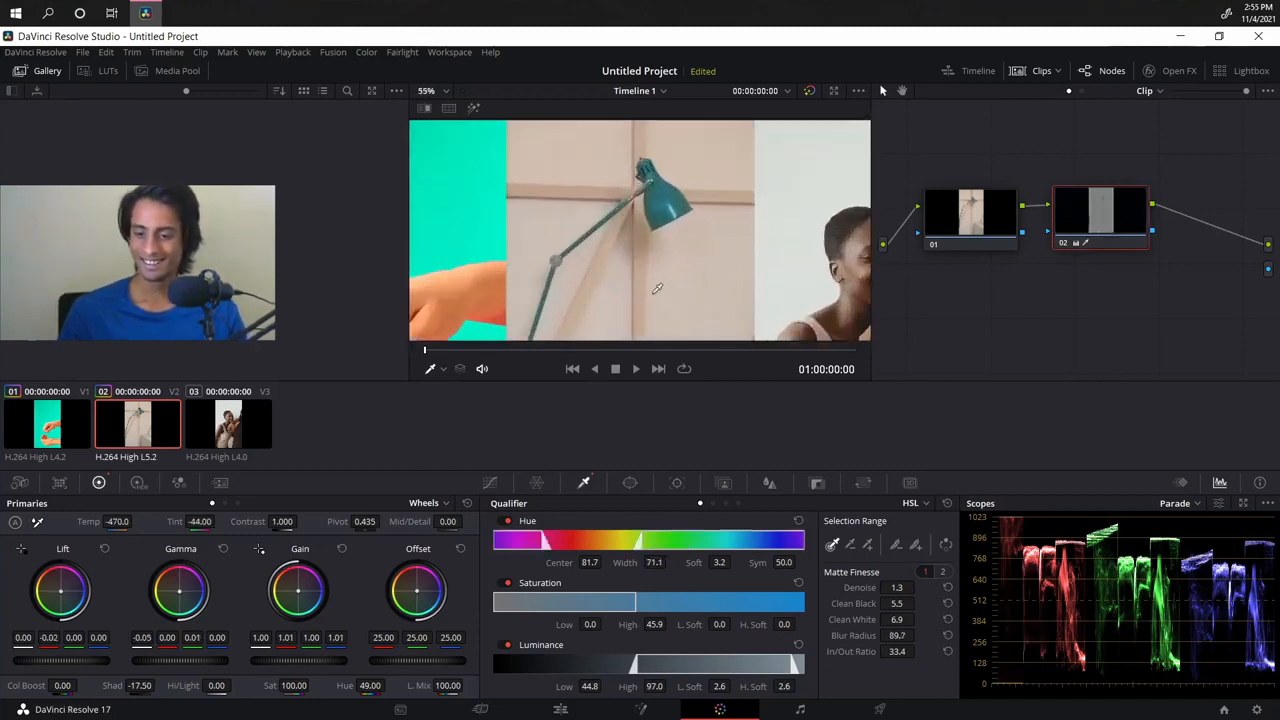
pyautogui.moveTo(720, 219); pyautogui.dragTo(704, 295)
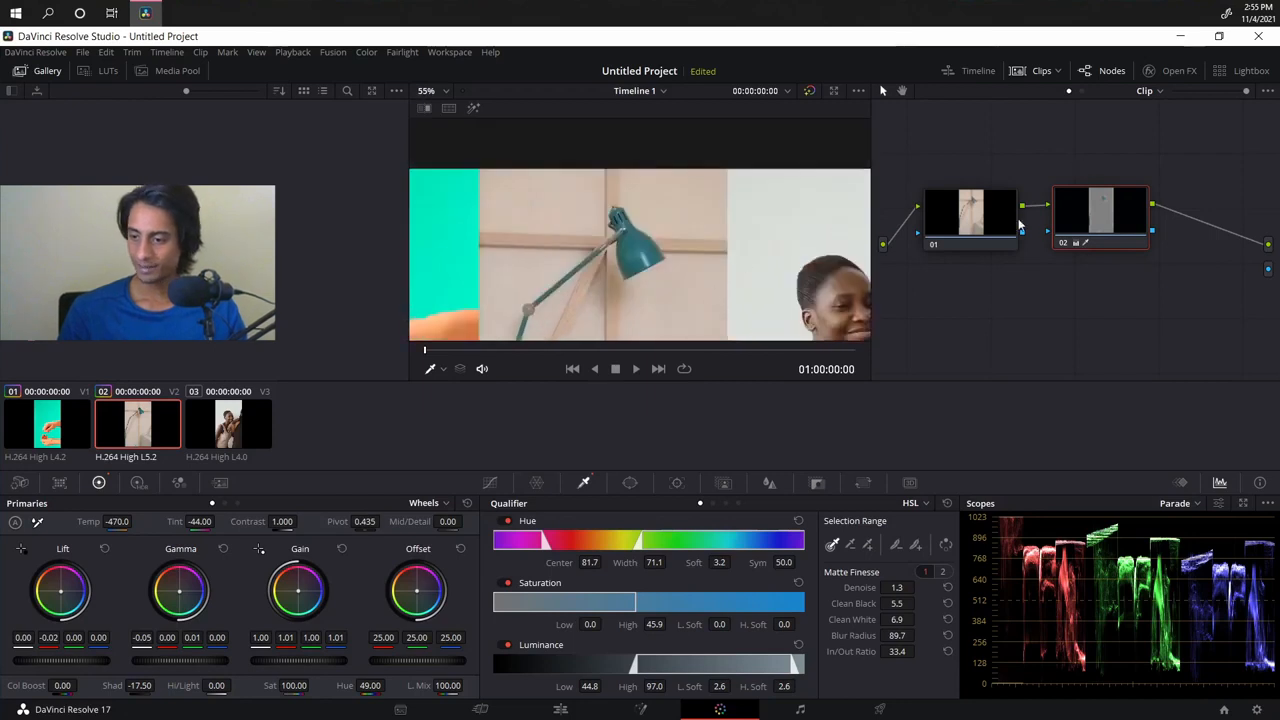
# Step: Compare the lamp's color by wiring node 01 directly to the output and reconnecting node 02 to it
pyautogui.moveTo(1152, 230); pyautogui.dragTo(1268, 245)
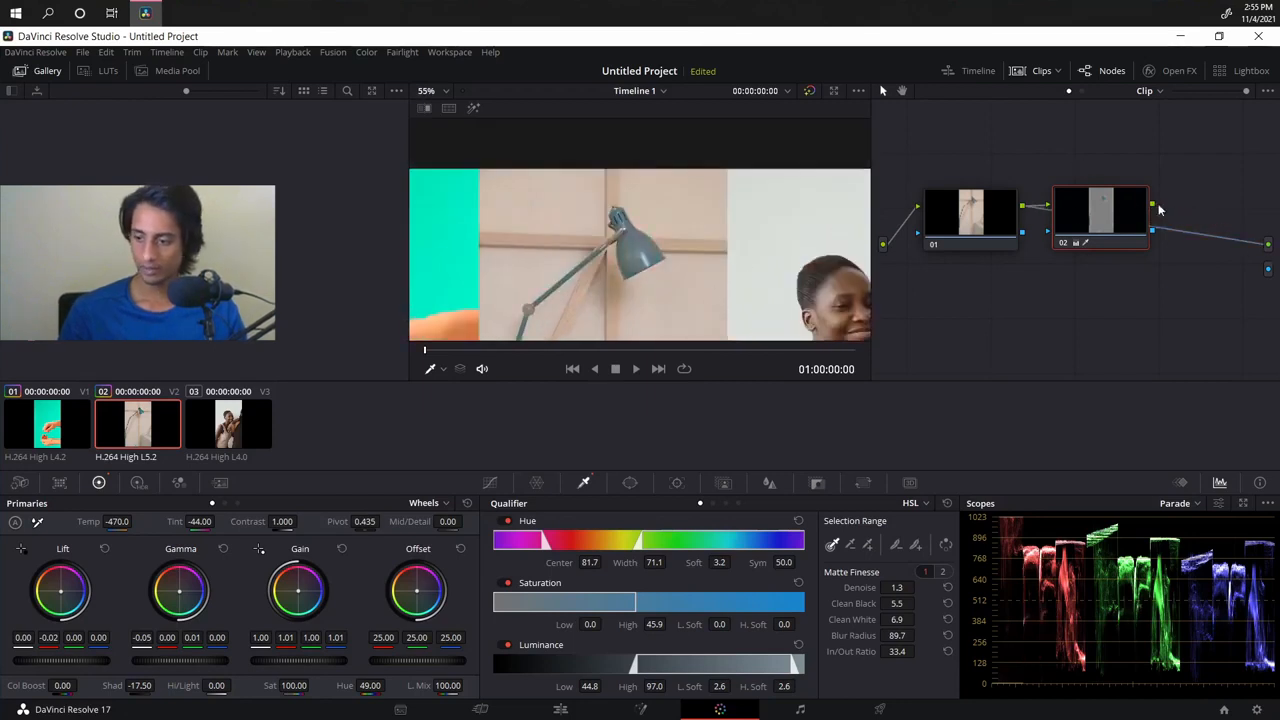
pyautogui.scroll(-4, 536, 194)
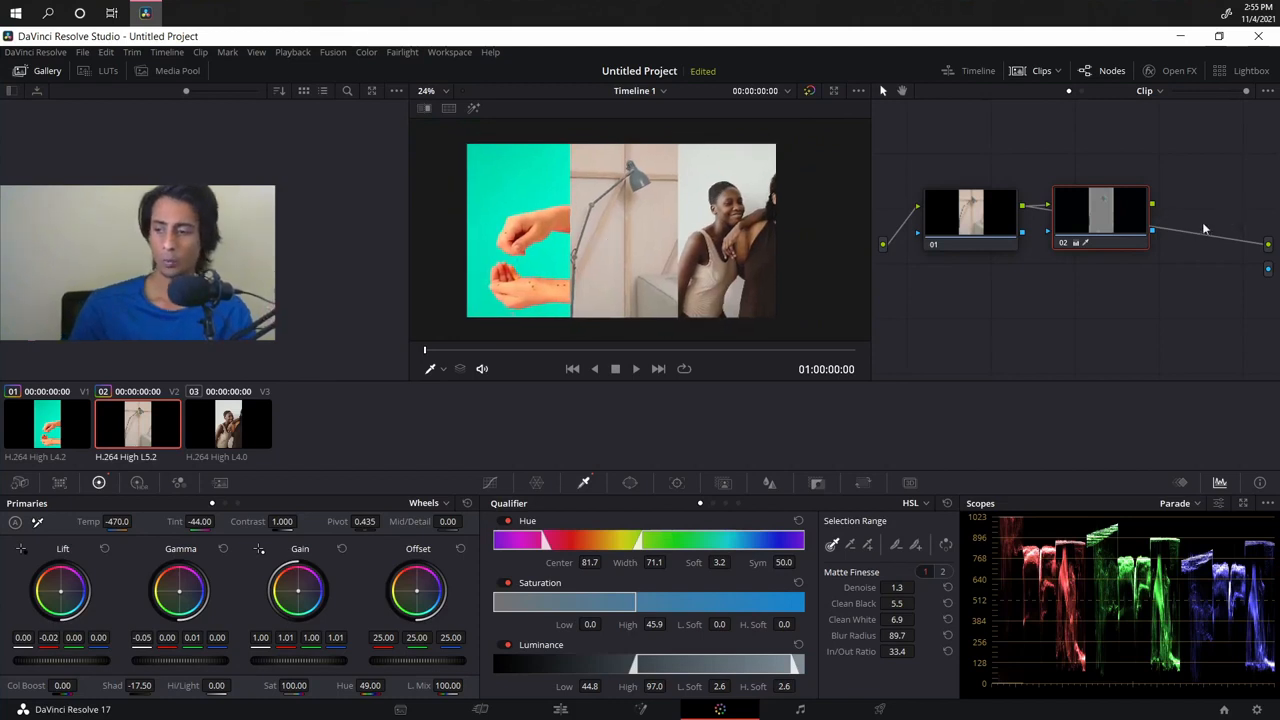
pyautogui.moveTo(1153, 205); pyautogui.dragTo(1265, 248)
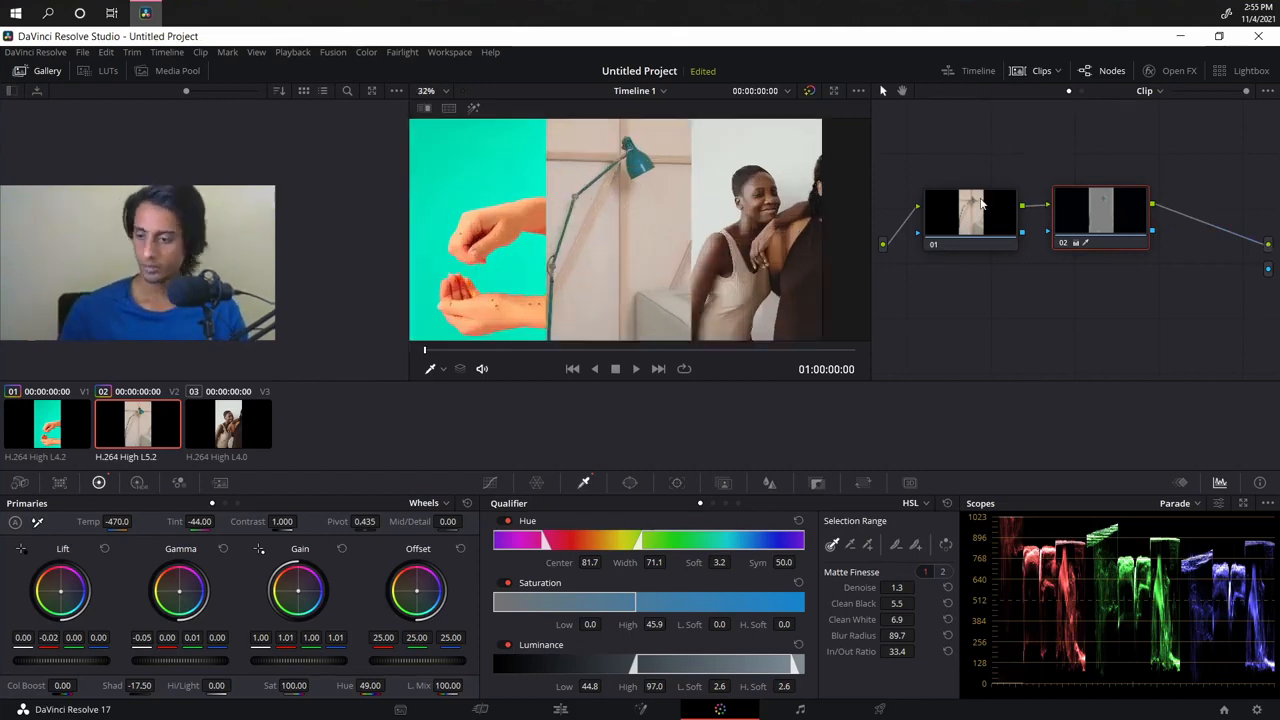
# Step: Move nodes 01 and 02 up and add a Corrector node below them, fed from the source
pyautogui.moveTo(997, 207); pyautogui.dragTo(990, 150)
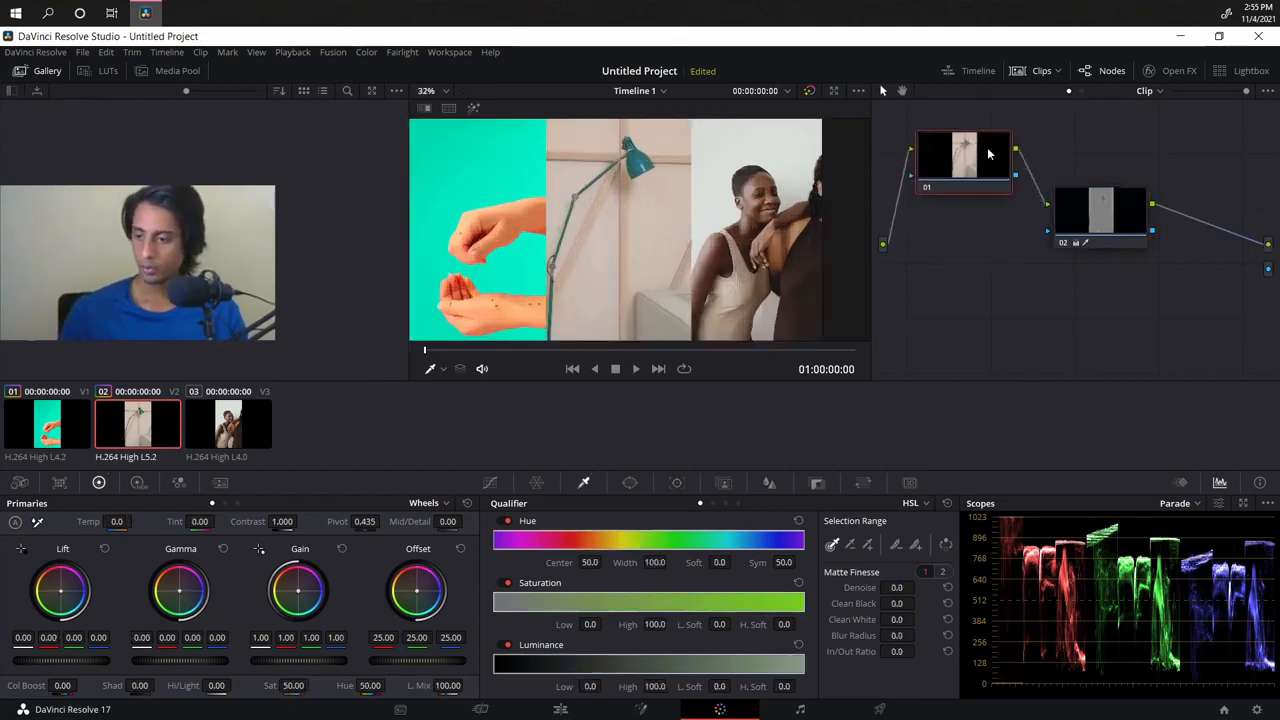
pyautogui.moveTo(1080, 209); pyautogui.dragTo(1061, 159)
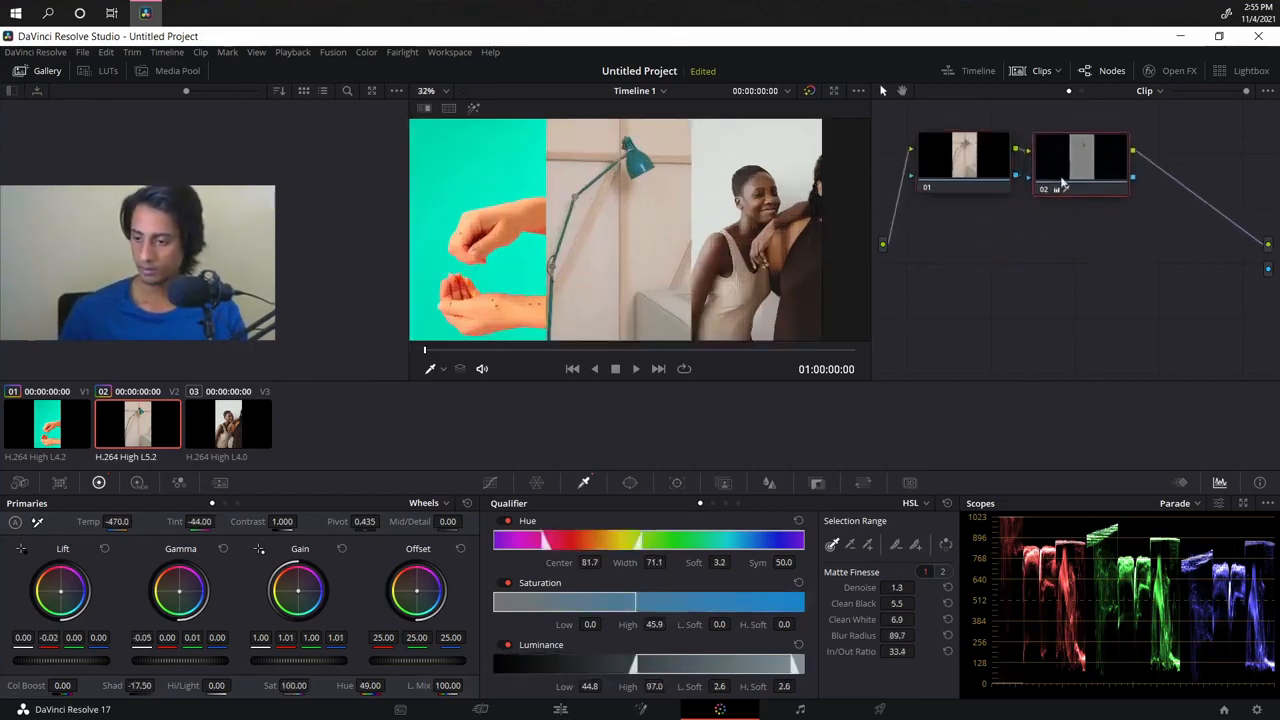
pyautogui.rightClick(987, 264)
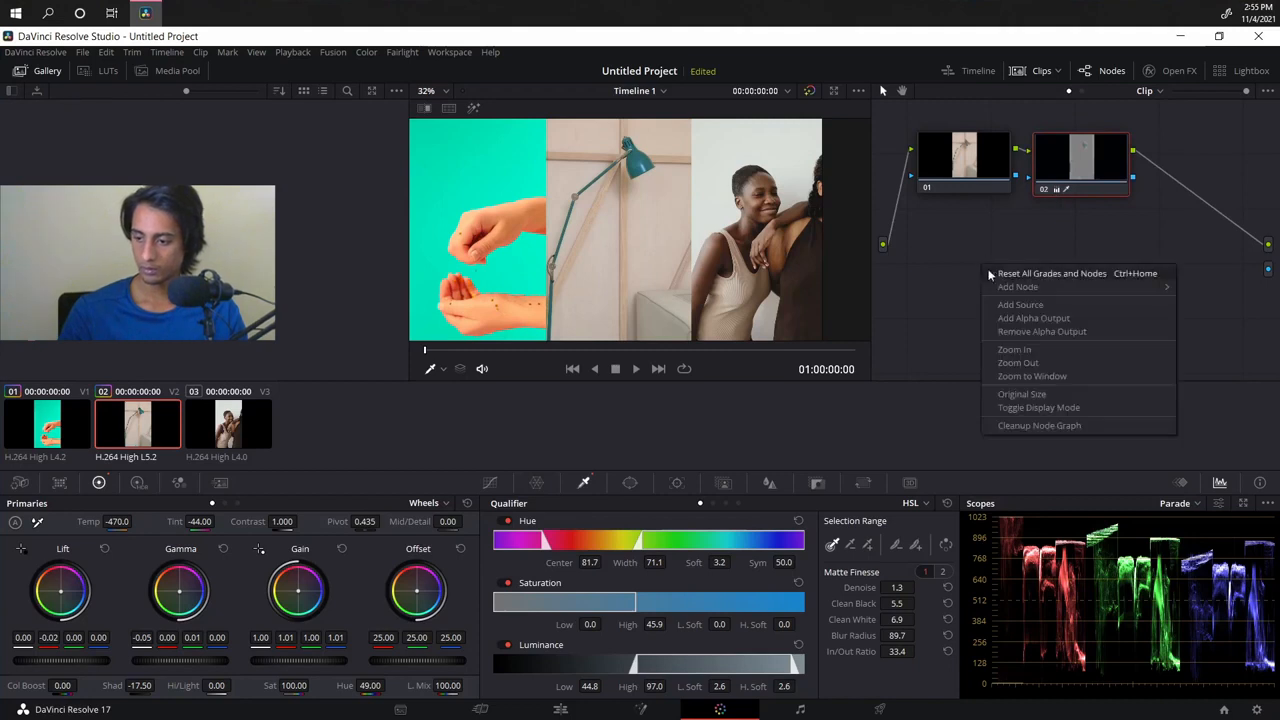
pyautogui.moveTo(1028, 289)
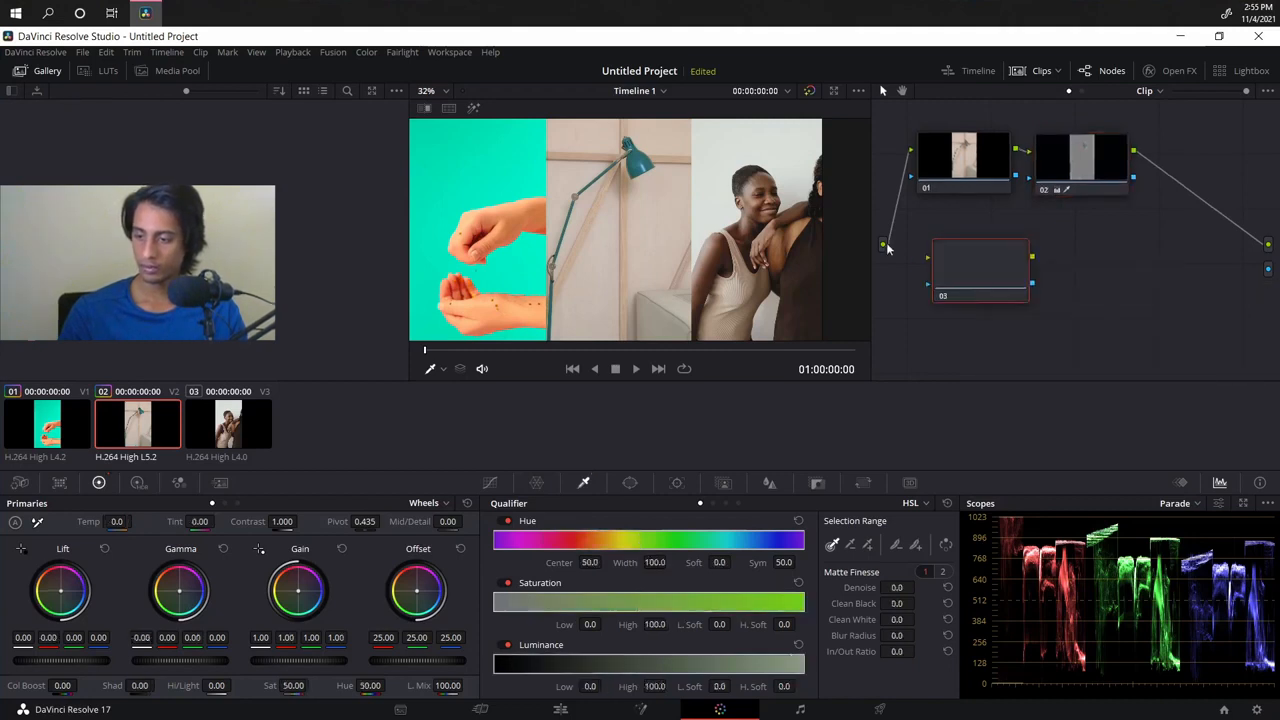
pyautogui.moveTo(883, 245); pyautogui.dragTo(928, 257)
pyautogui.moveTo(1006, 284); pyautogui.dragTo(995, 266)
# Step: Add another Corrector node and place it beside the source-fed one, below the keyed lamp node
pyautogui.rightClick(1076, 290)
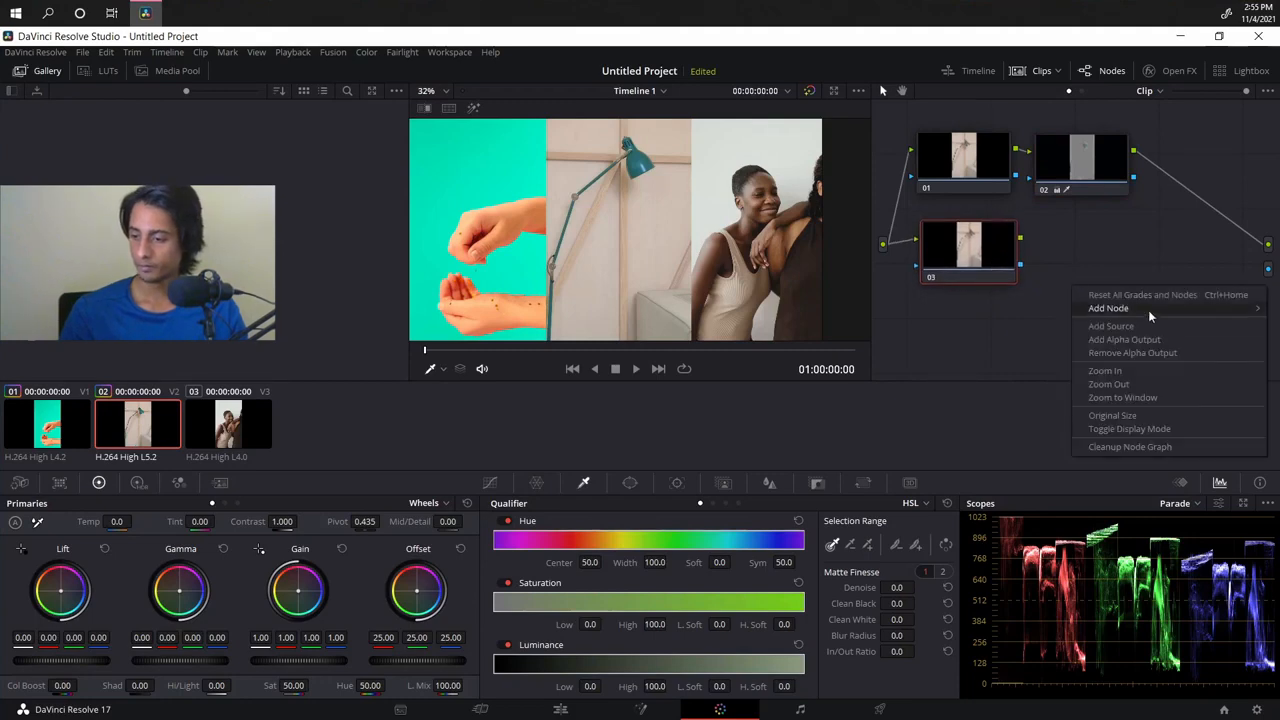
pyautogui.moveTo(1148, 310)
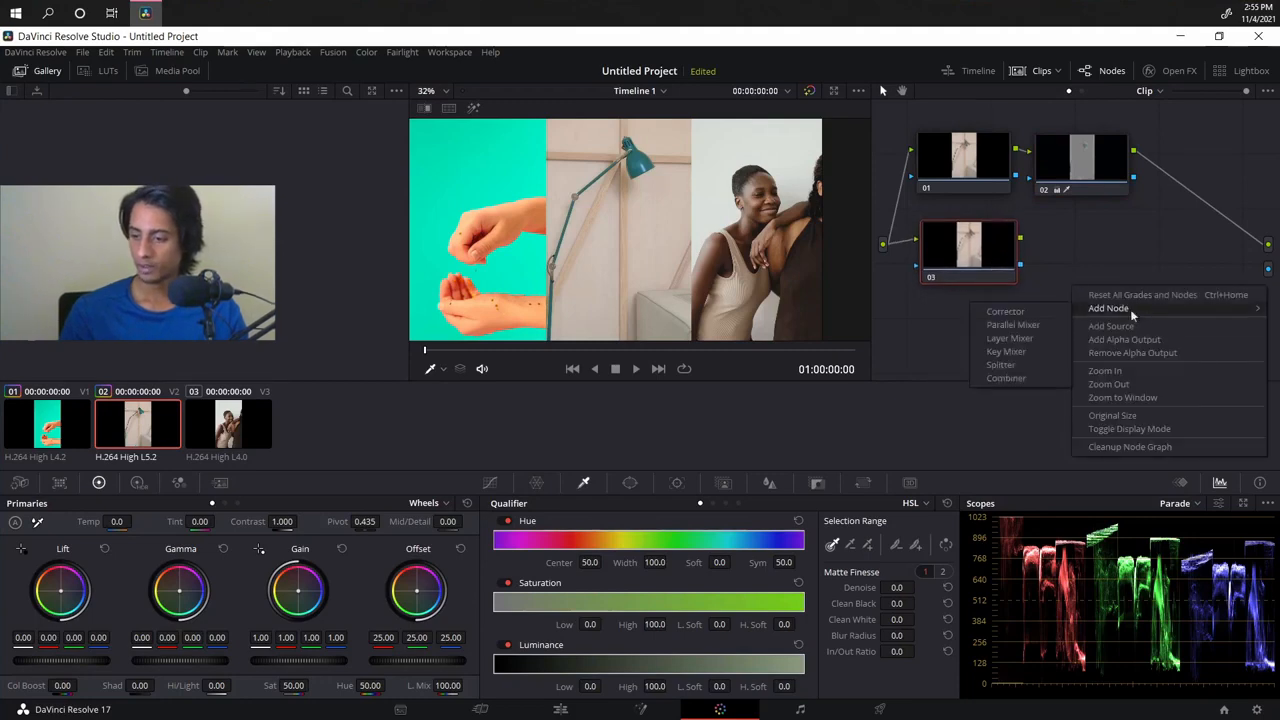
pyautogui.click(1029, 316)
pyautogui.moveTo(1081, 296); pyautogui.dragTo(1100, 253)
# Step: Delete the lower Corrector node fed from the source and connect node 01's output to the remaining empty node
pyautogui.click(993, 252)
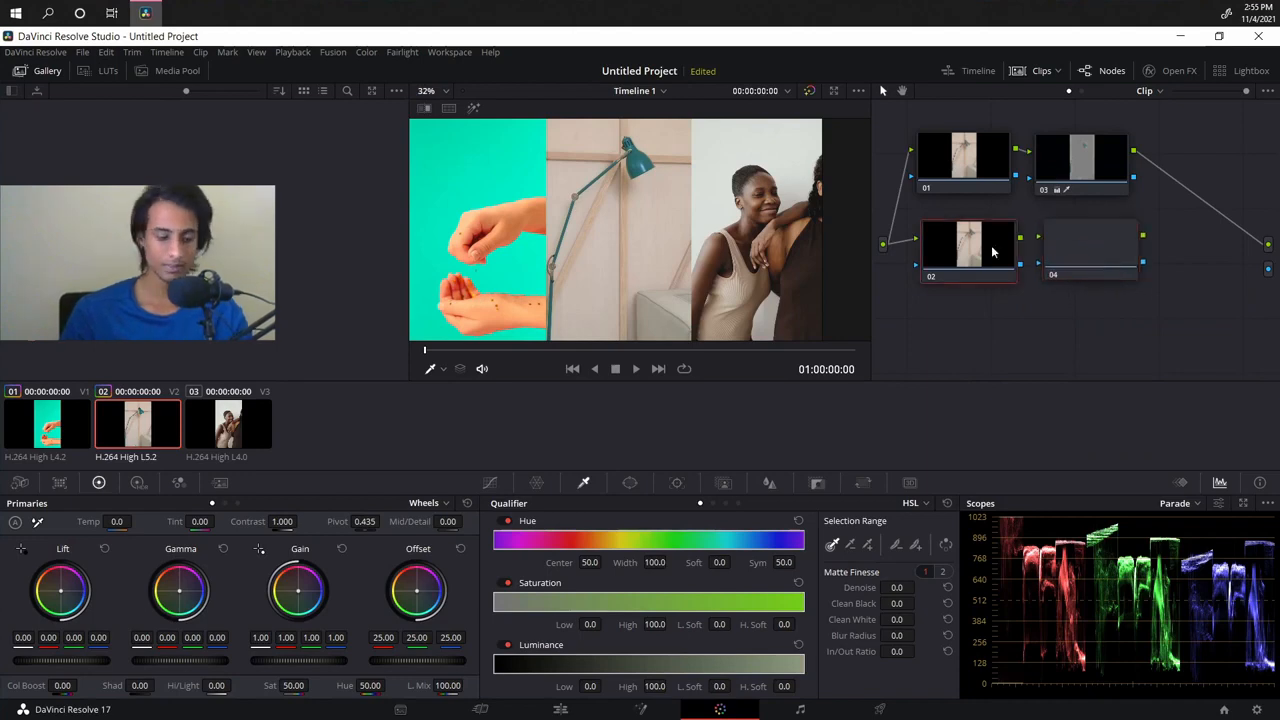
pyautogui.press('Delete')
pyautogui.moveTo(1016, 150); pyautogui.dragTo(1050, 260)
# Step: Sample the beige wall behind the lamp with the qualifier picker to key it in node 03
pyautogui.scroll(2, 1104, 262)
pyautogui.scroll(-1, 1105, 265)
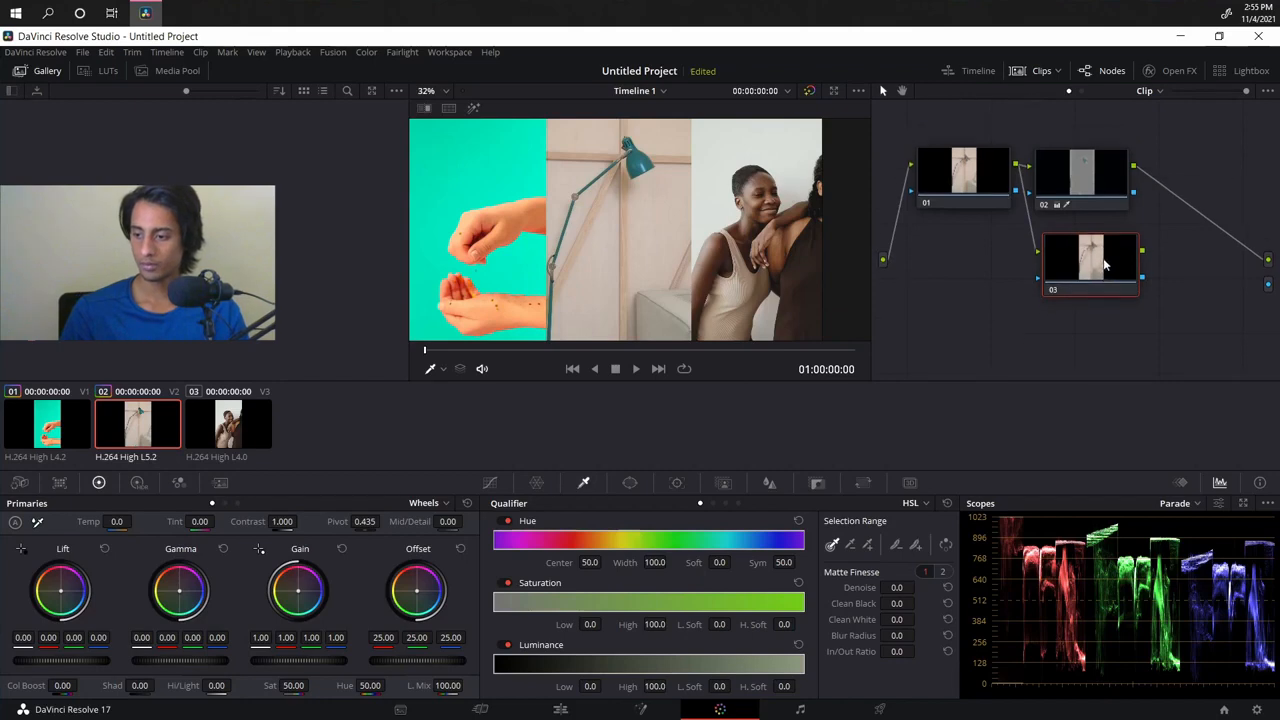
pyautogui.scroll(3, 1096, 286)
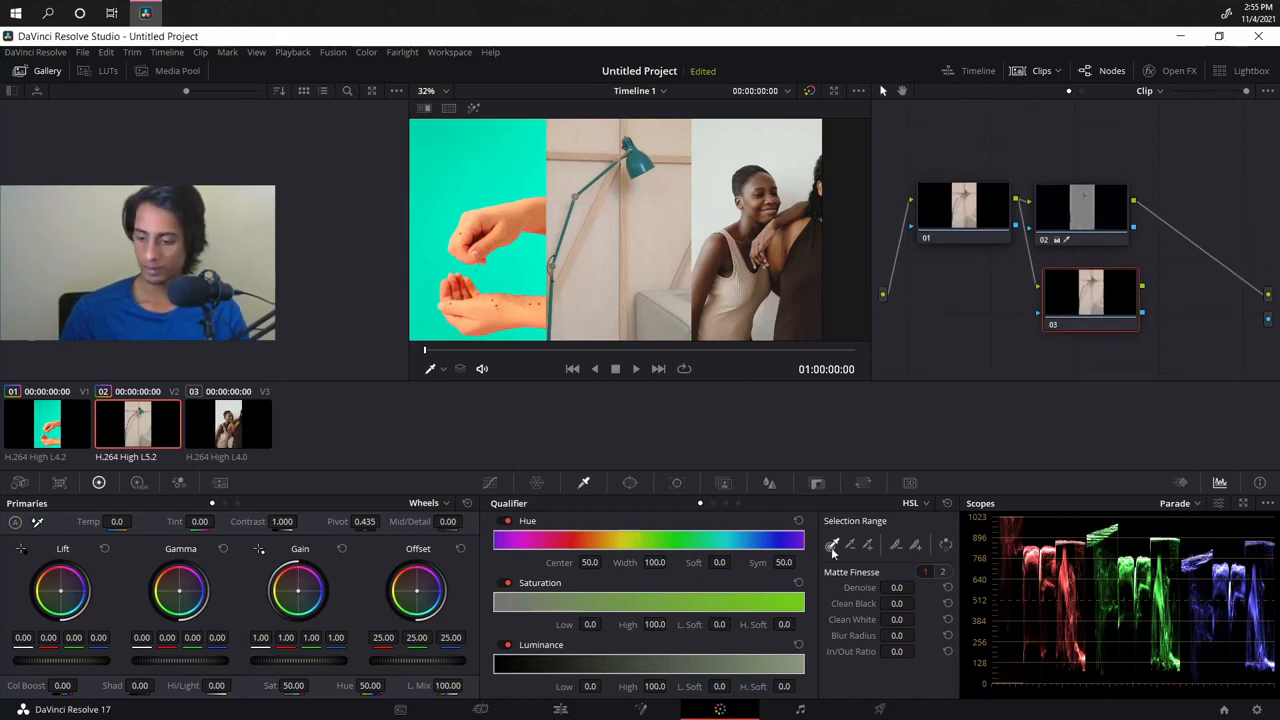
pyautogui.click(629, 235)
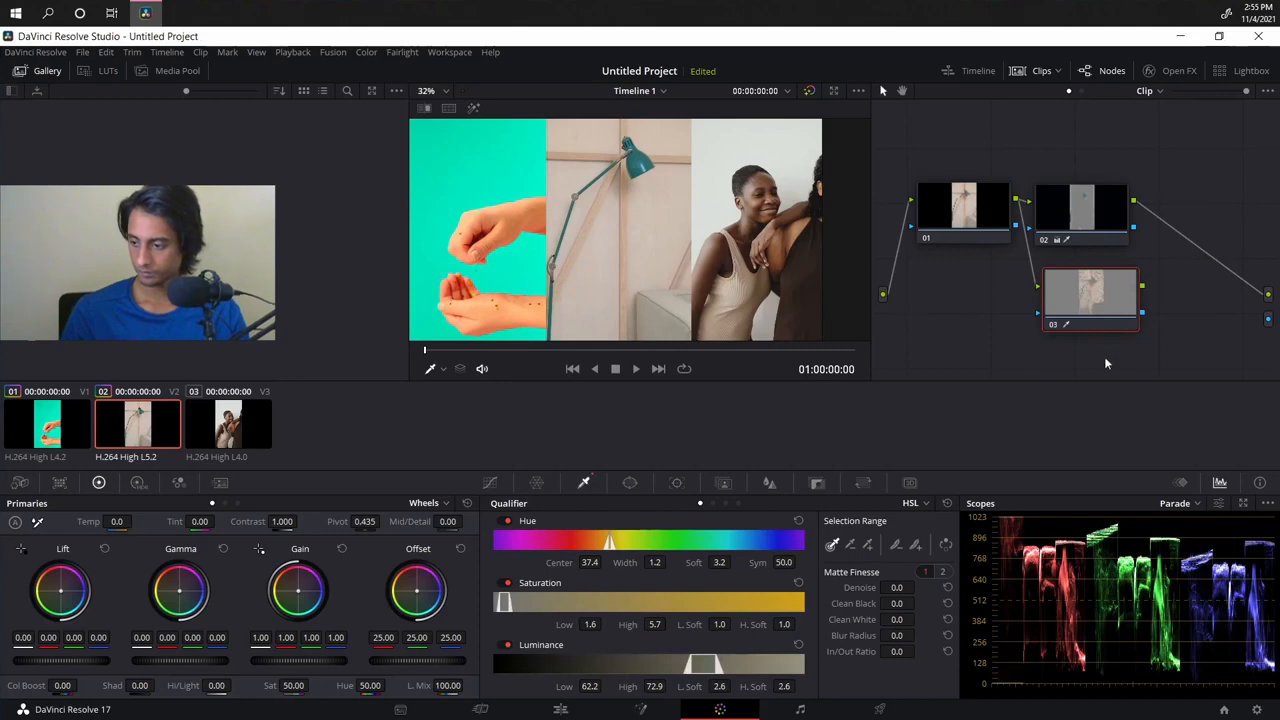
# Step: Connect node 03's key output to the graph's alpha output and inspect the keyed wall area
pyautogui.moveTo(1143, 312); pyautogui.dragTo(1268, 320)
pyautogui.scroll(2, 623, 246)
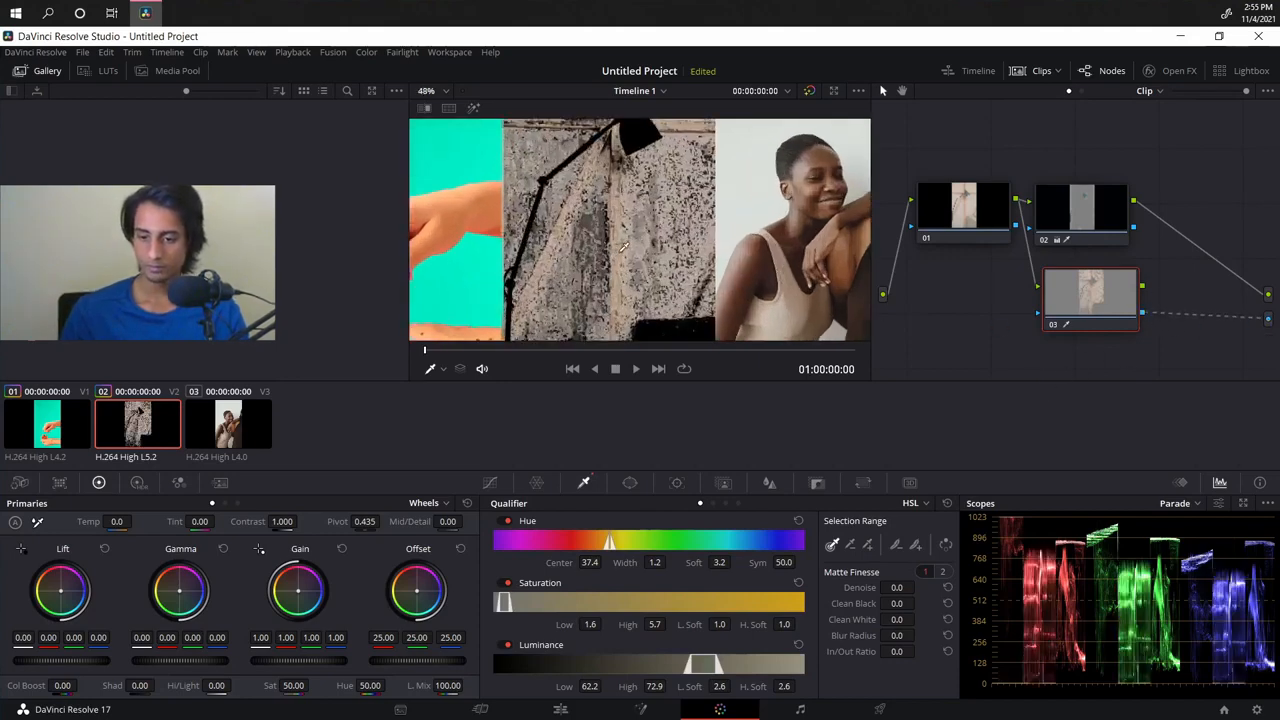
pyautogui.scroll(-2, 623, 247)
pyautogui.scroll(2, 623, 247)
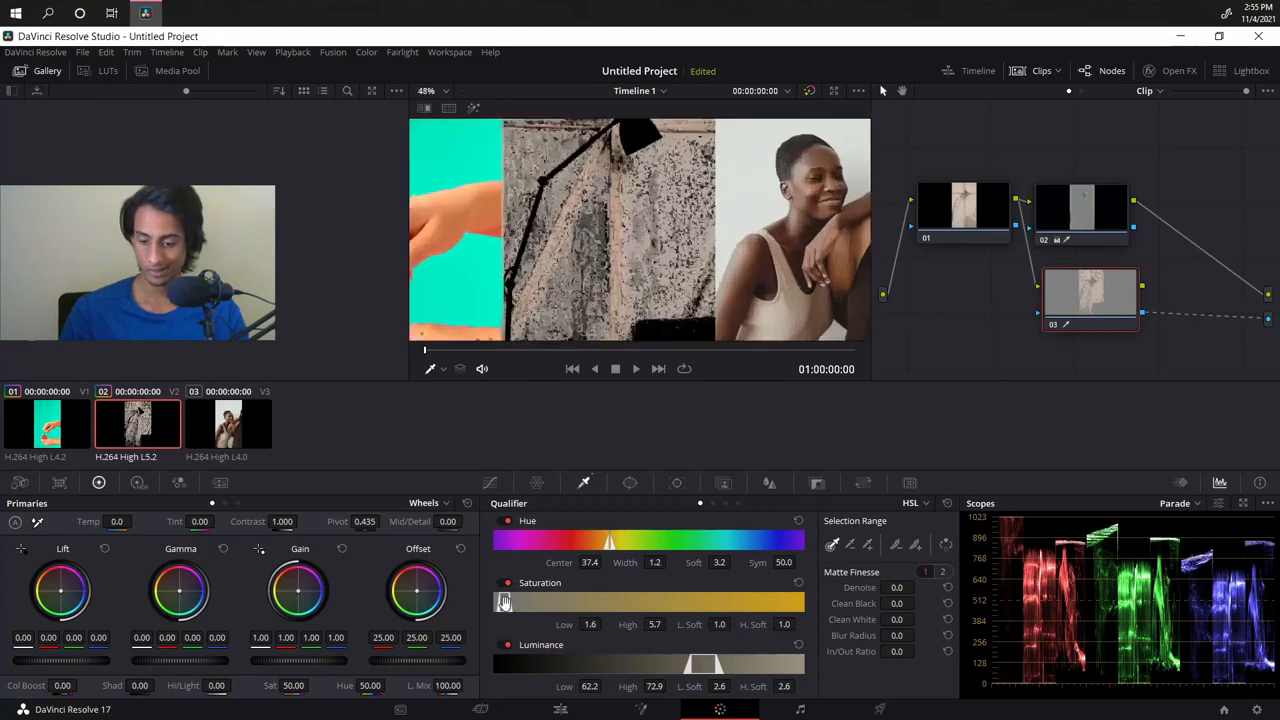
# Step: Narrow node 03's qualifier to hue centre 36.7 with width 6.9, saturation 2.4 to 3.8 and luminance 60.5 to 67.6, isolating the wooden beams
pyautogui.moveTo(508, 601); pyautogui.dragTo(587, 601)
pyautogui.moveTo(703, 665)
pyautogui.mouseDown()
pyautogui.moveTo(737, 668)
pyautogui.moveTo(709, 668)
pyautogui.mouseUp()
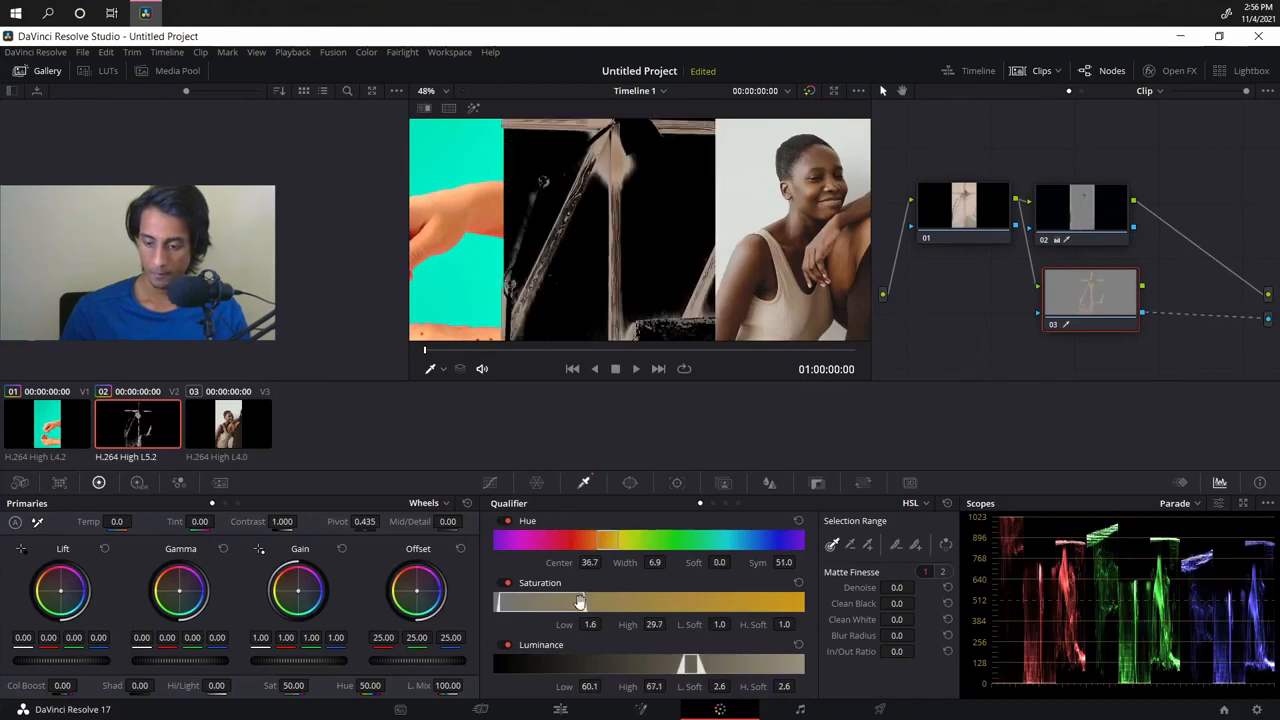
pyautogui.moveTo(580, 601); pyautogui.dragTo(503, 605)
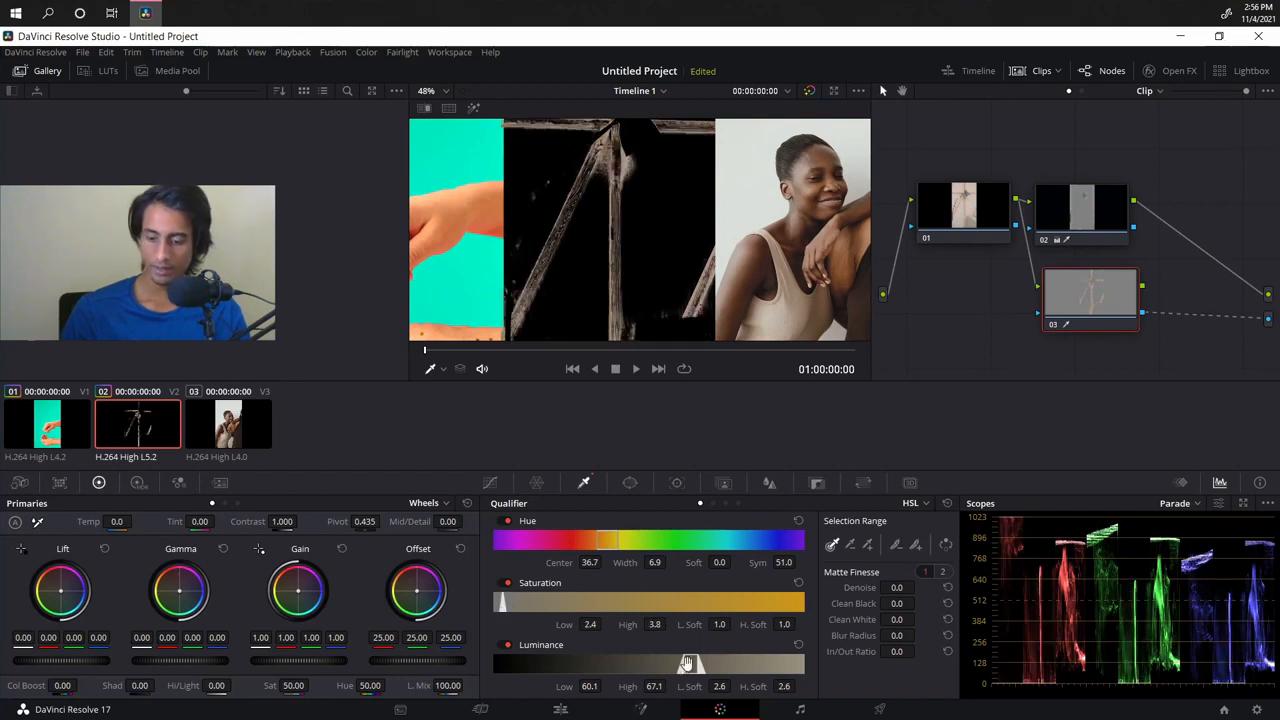
pyautogui.moveTo(686, 664)
pyautogui.mouseDown()
pyautogui.moveTo(670, 665)
pyautogui.moveTo(699, 665)
pyautogui.mouseUp()
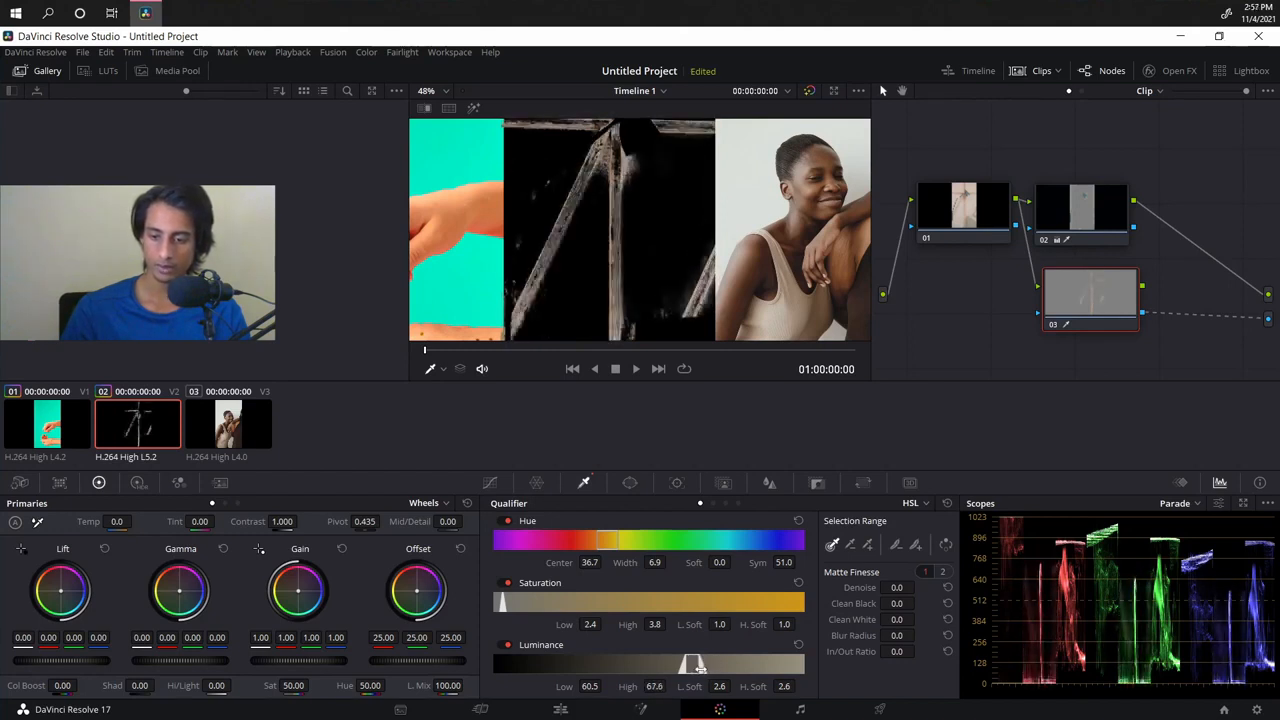
# Step: Refine the beam matte with Denoise 15.4, Clean Black 1.4, Clean White 36.0, Blur Radius 38.6 and In/Out Ratio -16.7
pyautogui.scroll(-3, 617, 140)
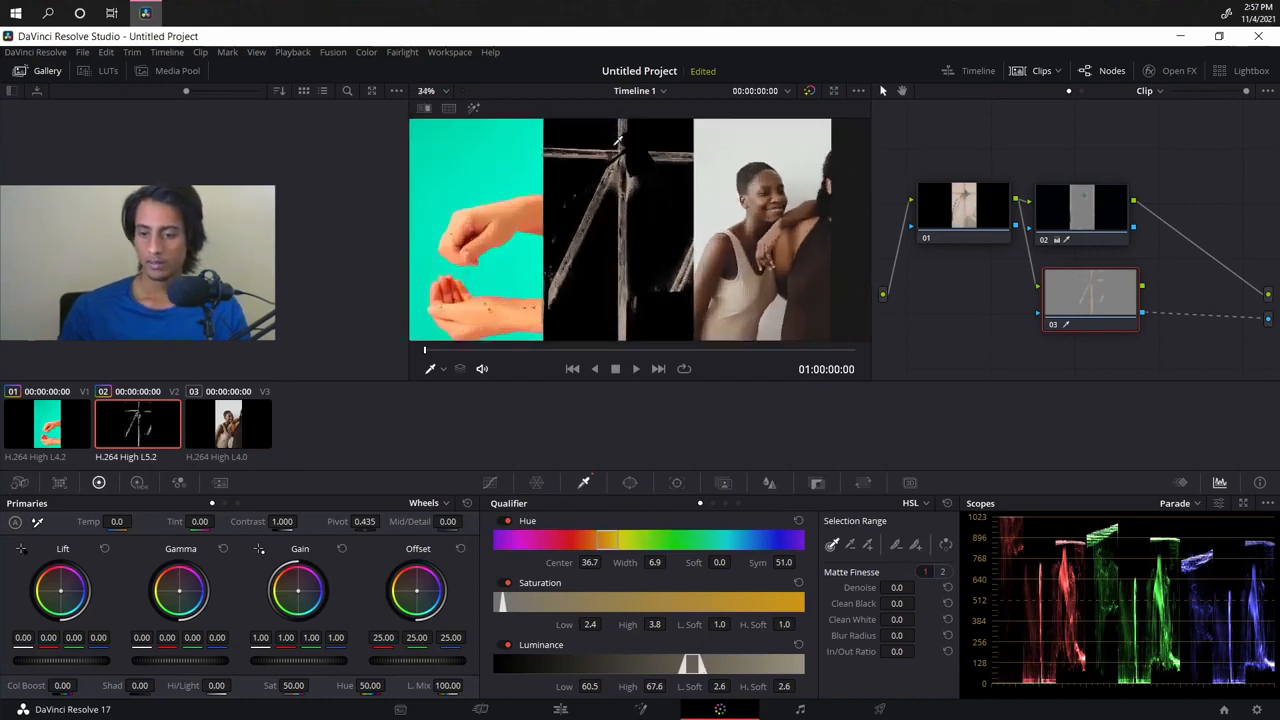
pyautogui.scroll(3, 617, 140)
pyautogui.scroll(-2, 617, 243)
pyautogui.scroll(1, 617, 243)
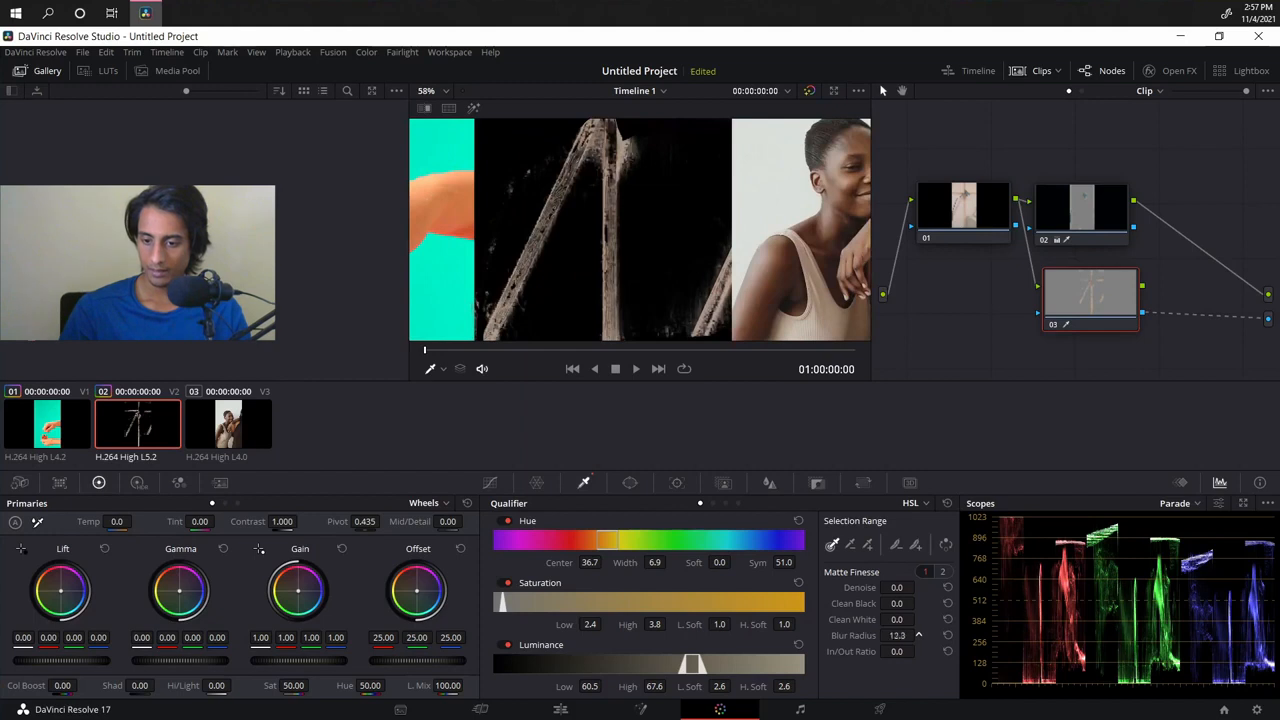
pyautogui.moveTo(918, 635); pyautogui.dragTo(946, 635)
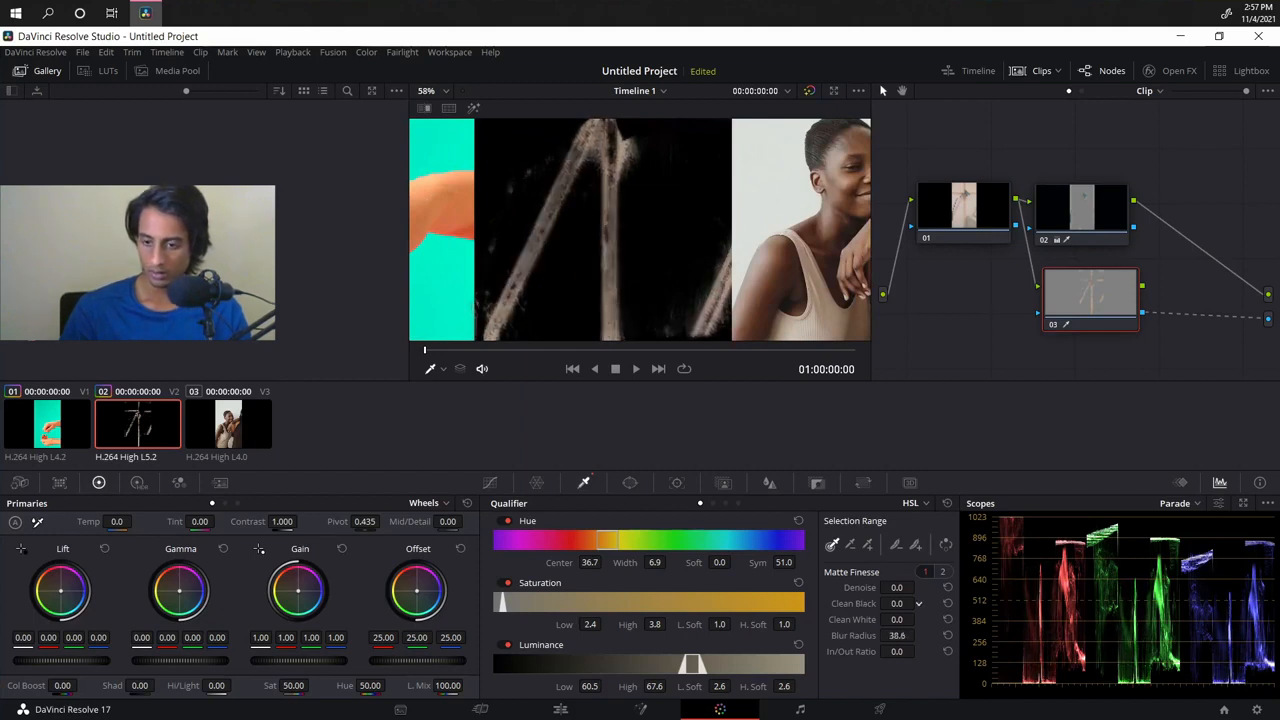
pyautogui.moveTo(896, 603)
pyautogui.mouseDown()
pyautogui.moveTo(934, 619)
pyautogui.moveTo(912, 619)
pyautogui.moveTo(912, 587)
pyautogui.mouseUp()
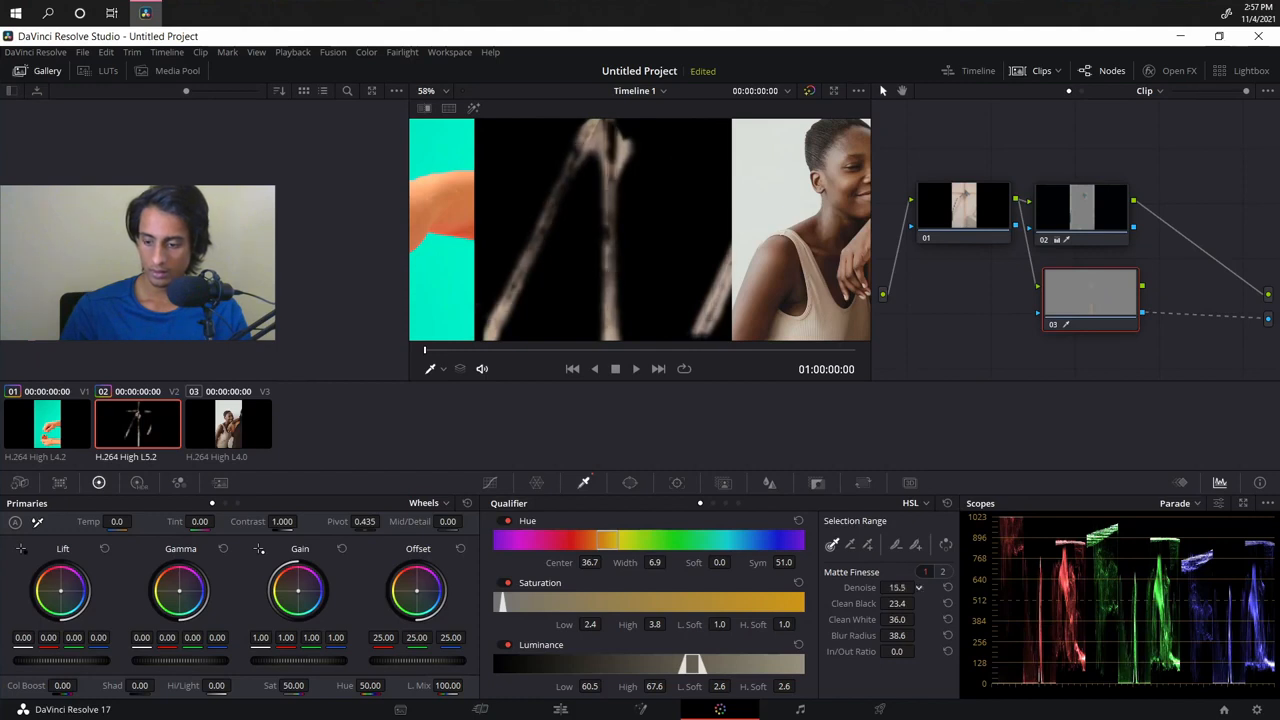
pyautogui.moveTo(862, 651); pyautogui.dragTo(832, 651)
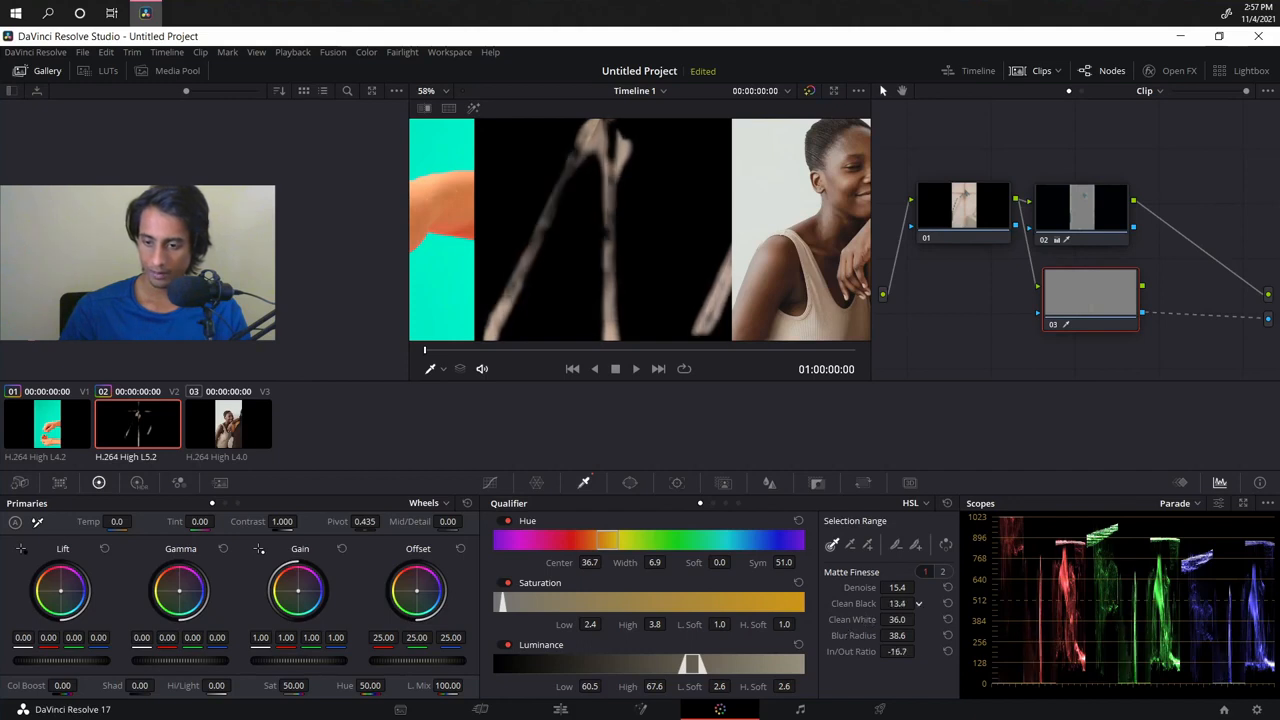
pyautogui.moveTo(897, 603); pyautogui.dragTo(885, 603)
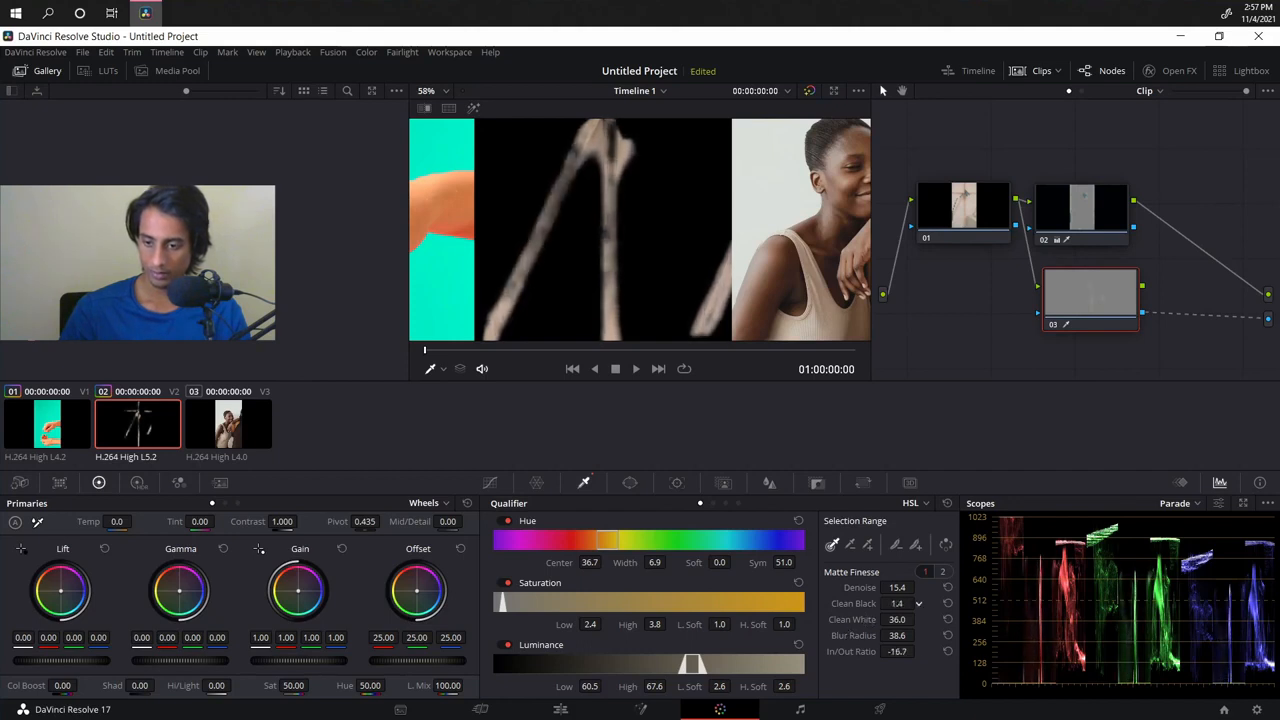
# Step: Adjust the matte to Clean White 36.7, Blur Radius 7.5 and Denoise 9.3, and set the qualifier hue centre to 37.1 with width 2.9
pyautogui.scroll(-2, 518, 260)
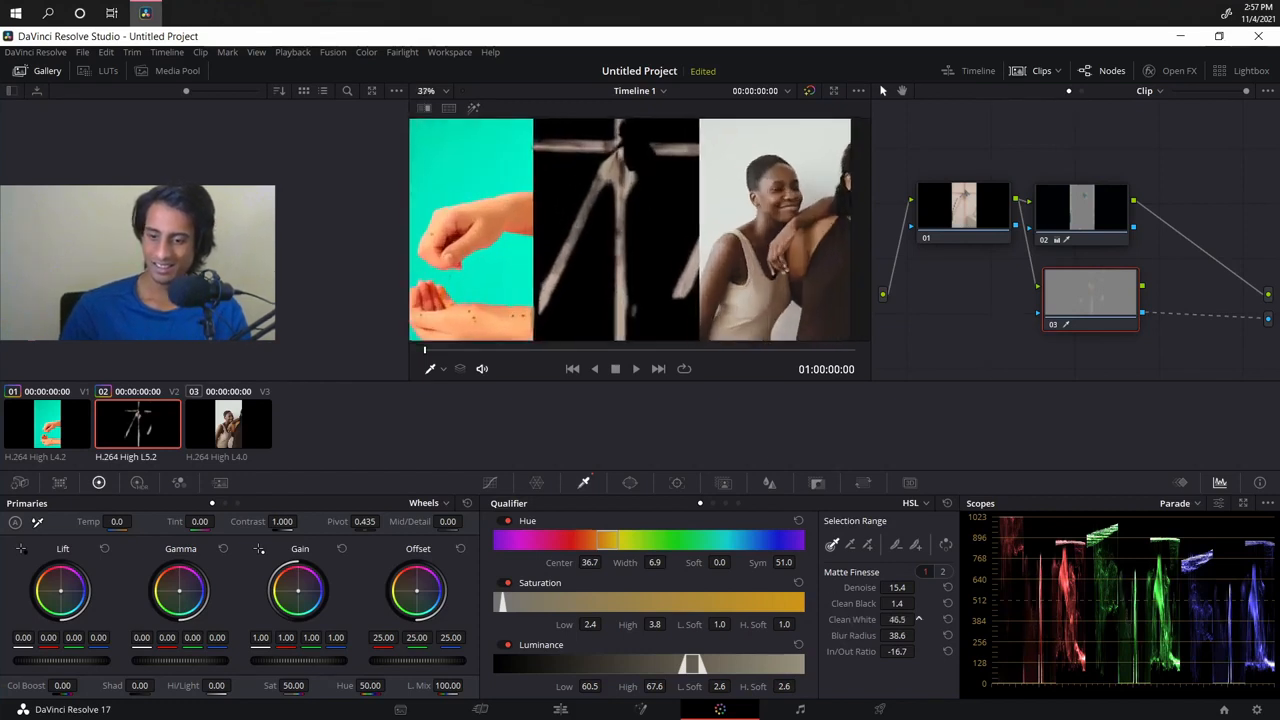
pyautogui.moveTo(897, 619); pyautogui.dragTo(880, 619)
pyautogui.hotkey('ctrl', 'z')
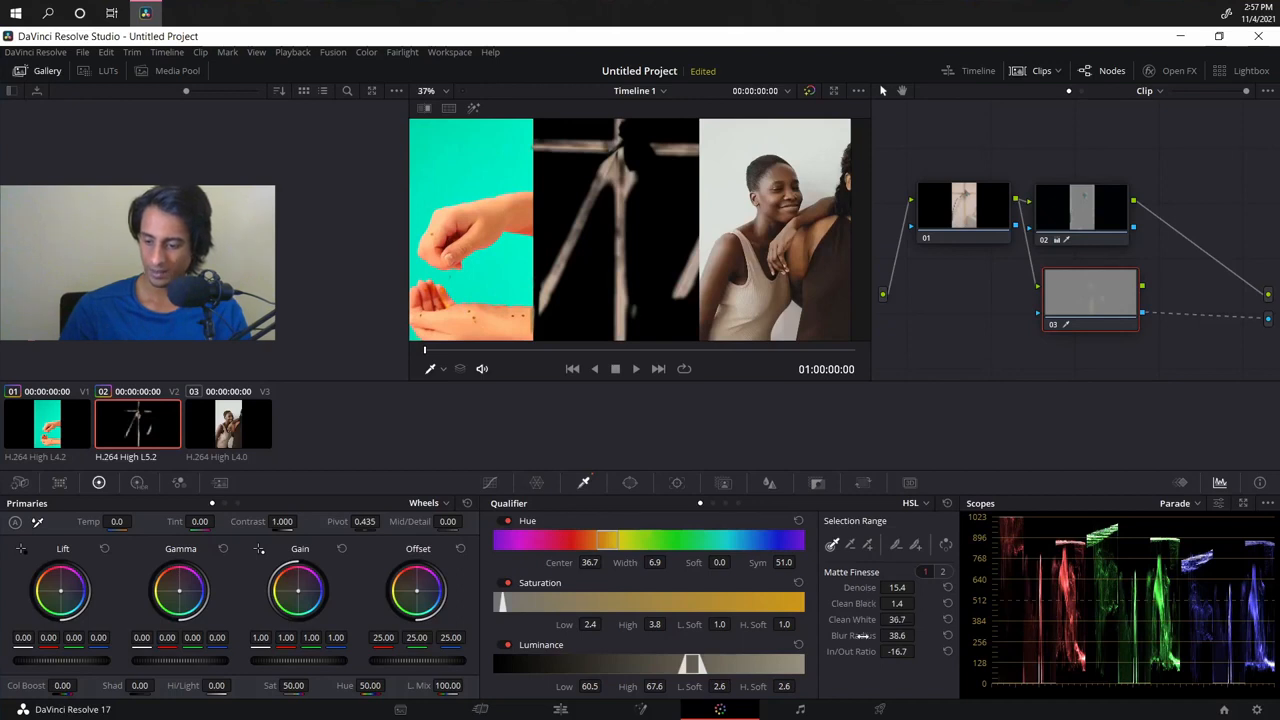
pyautogui.moveTo(862, 635); pyautogui.dragTo(842, 635)
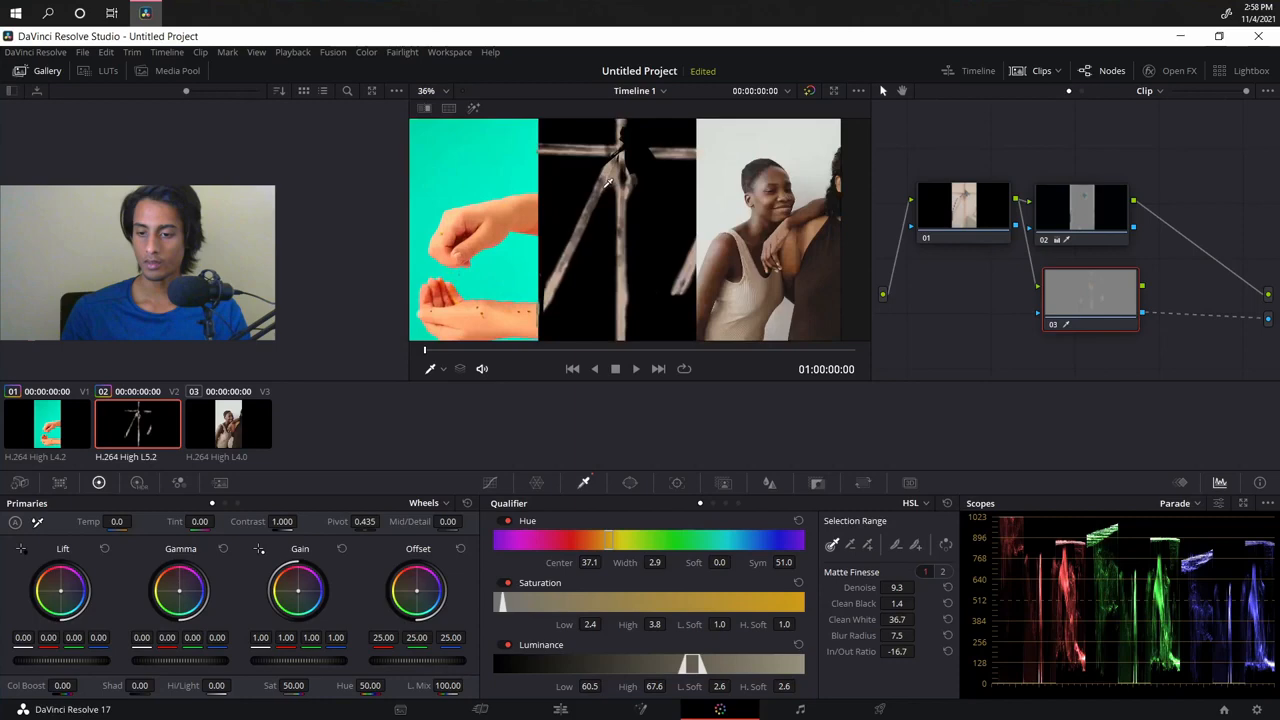
pyautogui.scroll(2, 642, 130)
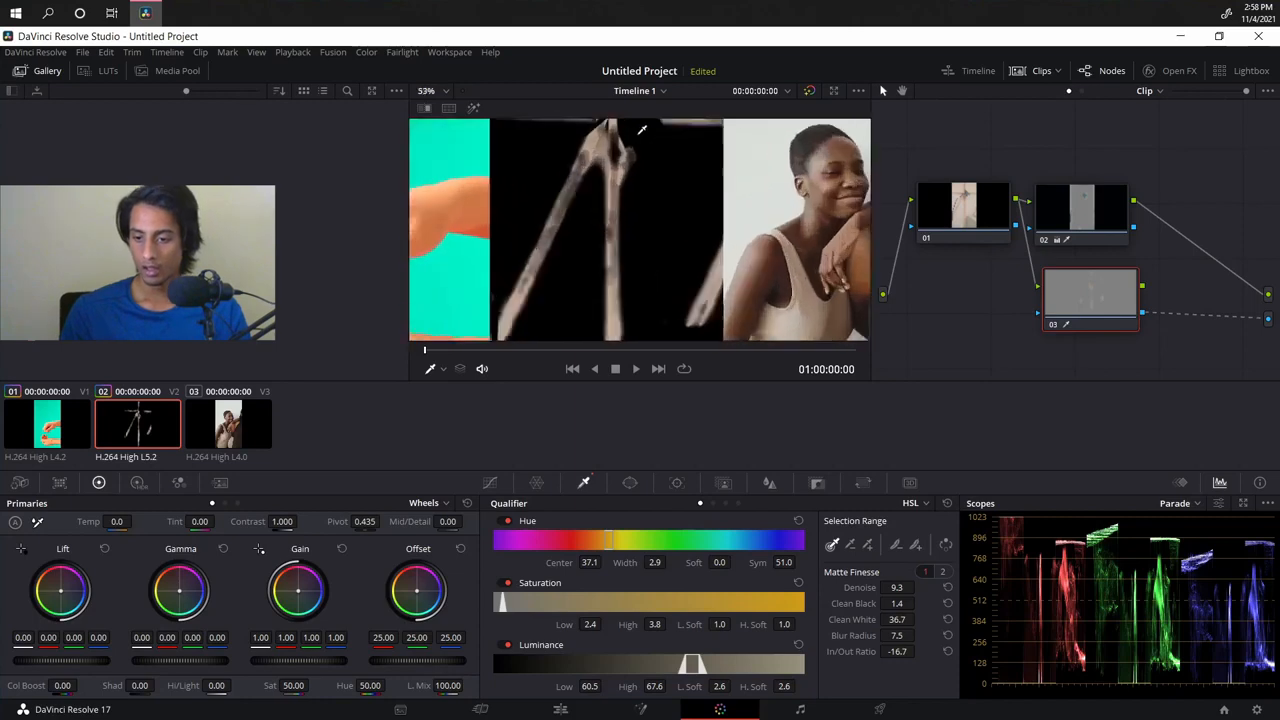
pyautogui.scroll(-4, 640, 132)
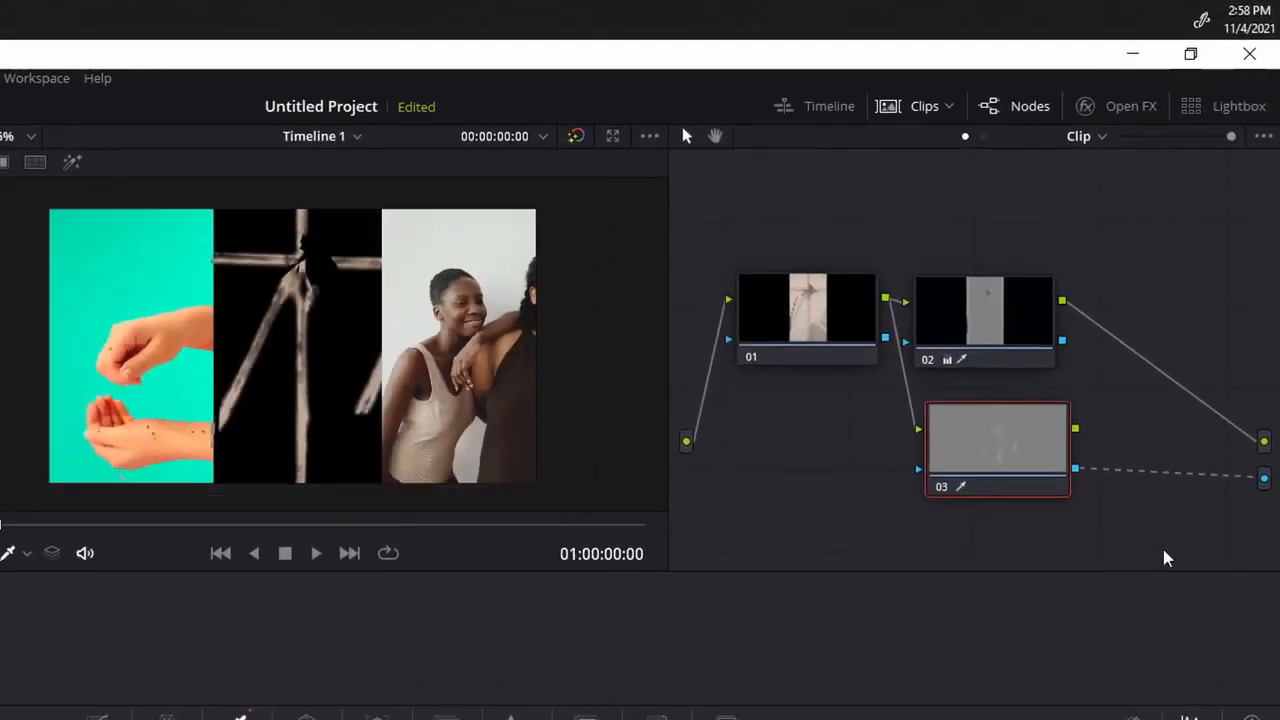
# Step: Remove node 03's alpha output connection and add a two-input mixer node between nodes 02 and 03 and the final output
pyautogui.rightClick(1194, 474)
pyautogui.click(1182, 502)
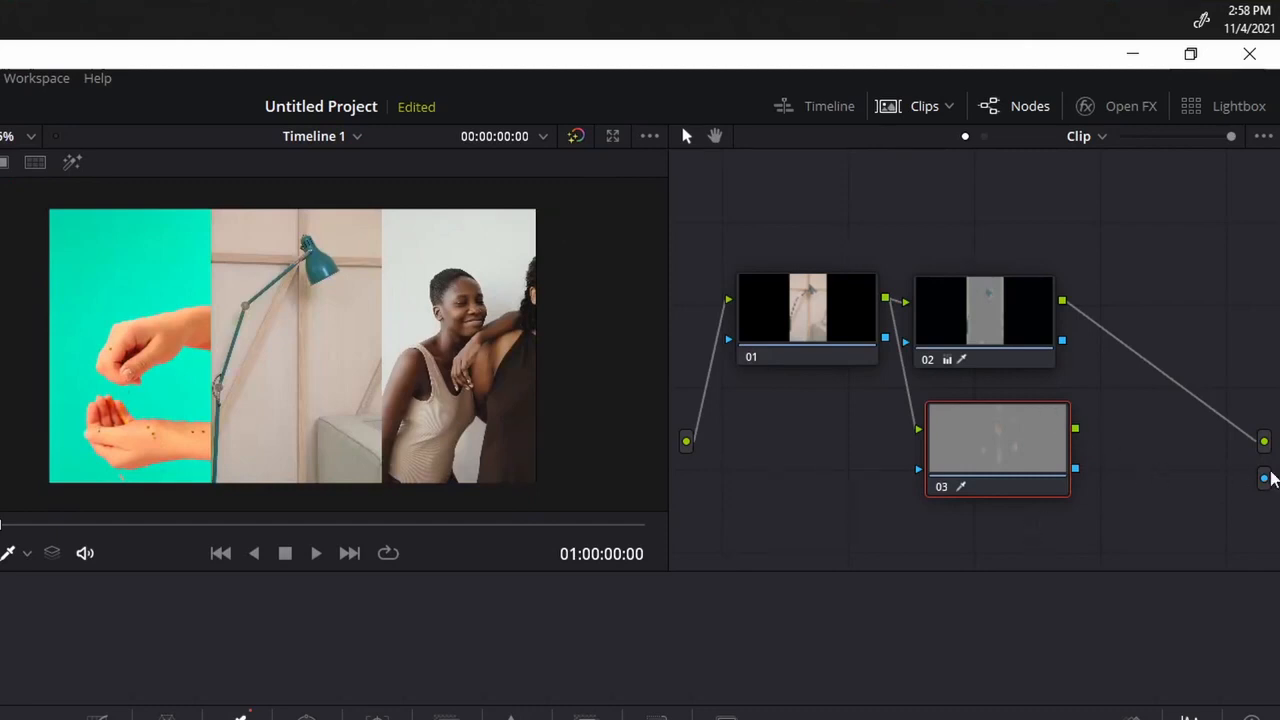
pyautogui.rightClick(1195, 488)
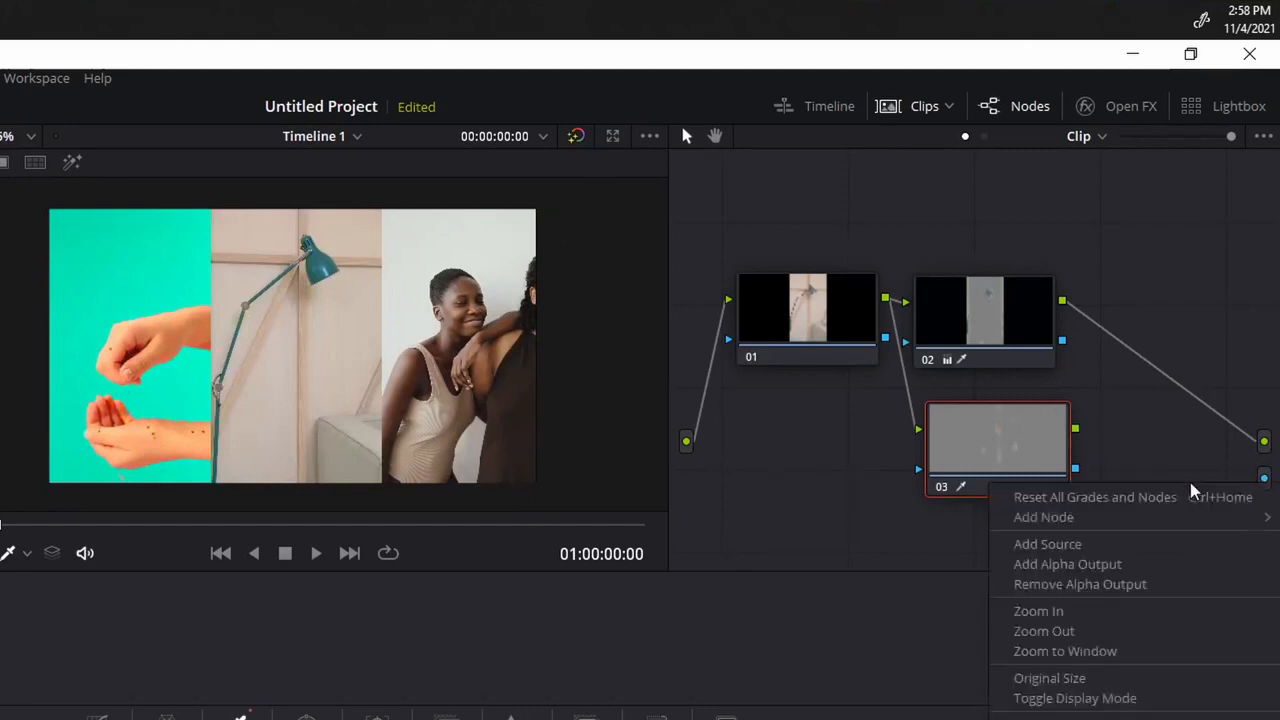
pyautogui.moveTo(1114, 520)
pyautogui.click(876, 520)
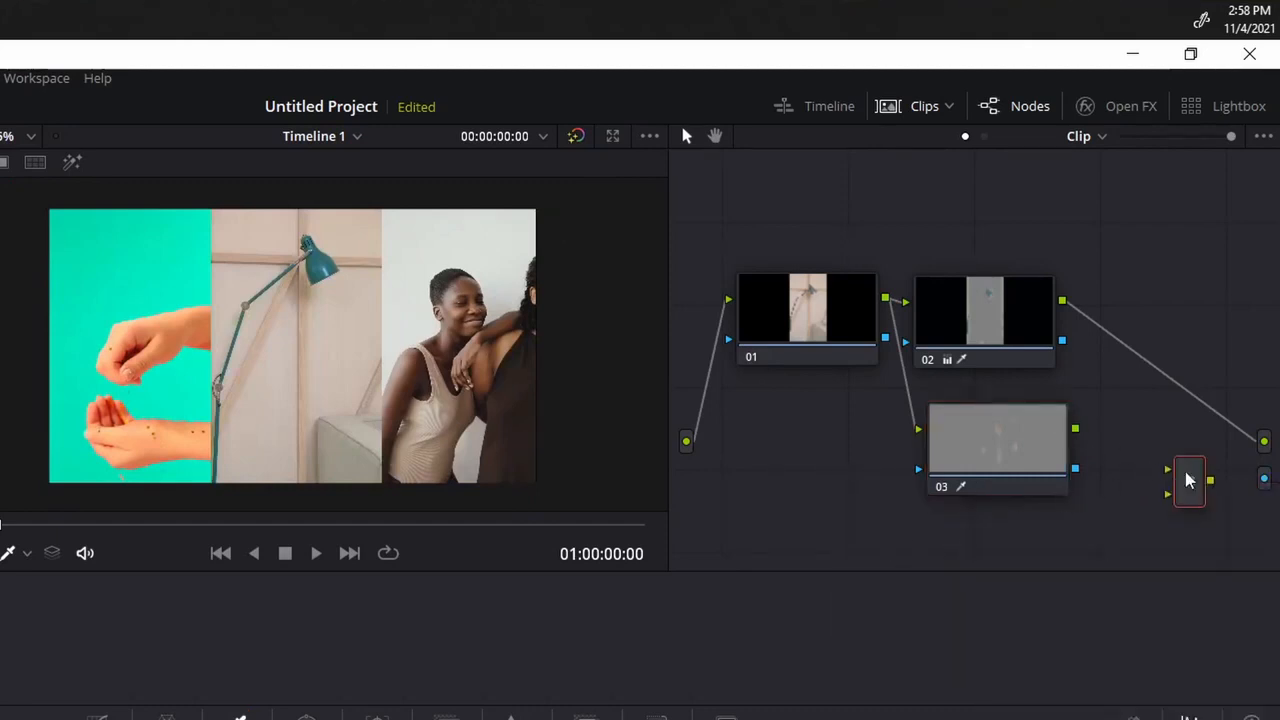
pyautogui.moveTo(1189, 481); pyautogui.dragTo(1171, 412)
# Step: Feed nodes 02 and 03 into the mixer, connect the mixer to the final output, and tidy the node positions
pyautogui.moveTo(1063, 301); pyautogui.dragTo(1168, 408)
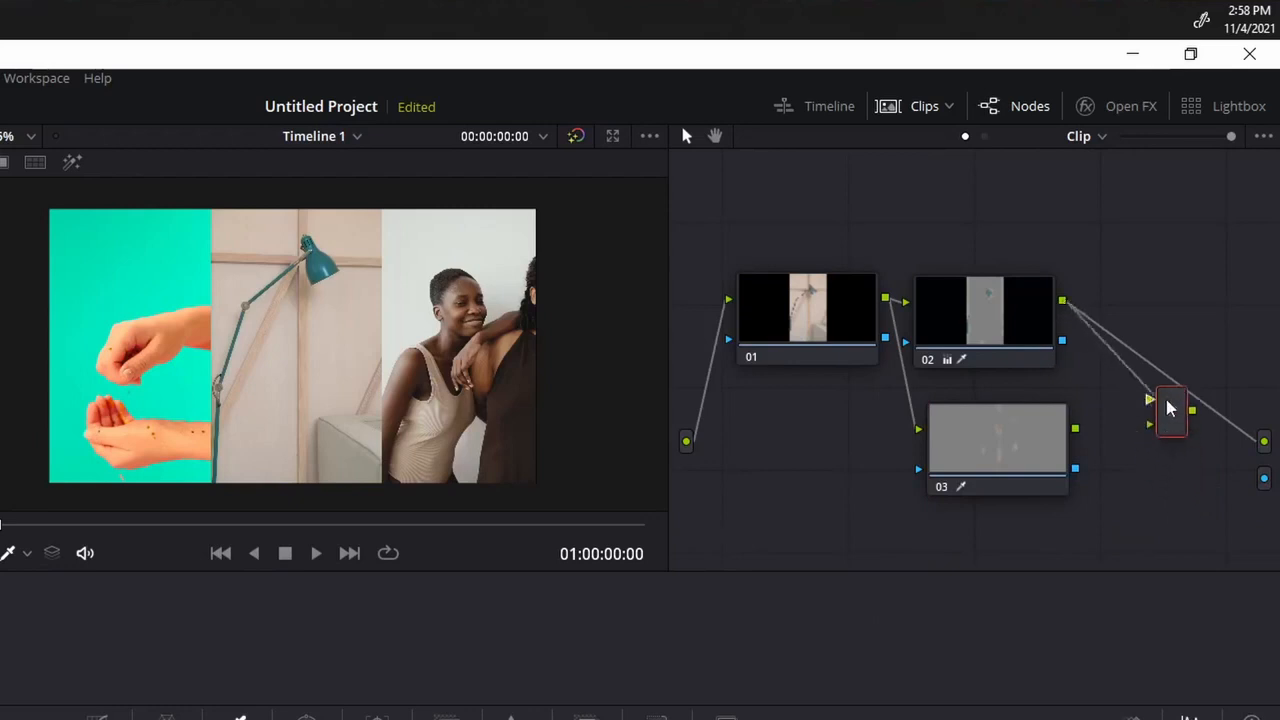
pyautogui.moveTo(1076, 428); pyautogui.dragTo(1262, 443)
pyautogui.moveTo(1174, 423); pyautogui.dragTo(1157, 382)
pyautogui.moveTo(1023, 457); pyautogui.dragTo(1007, 444)
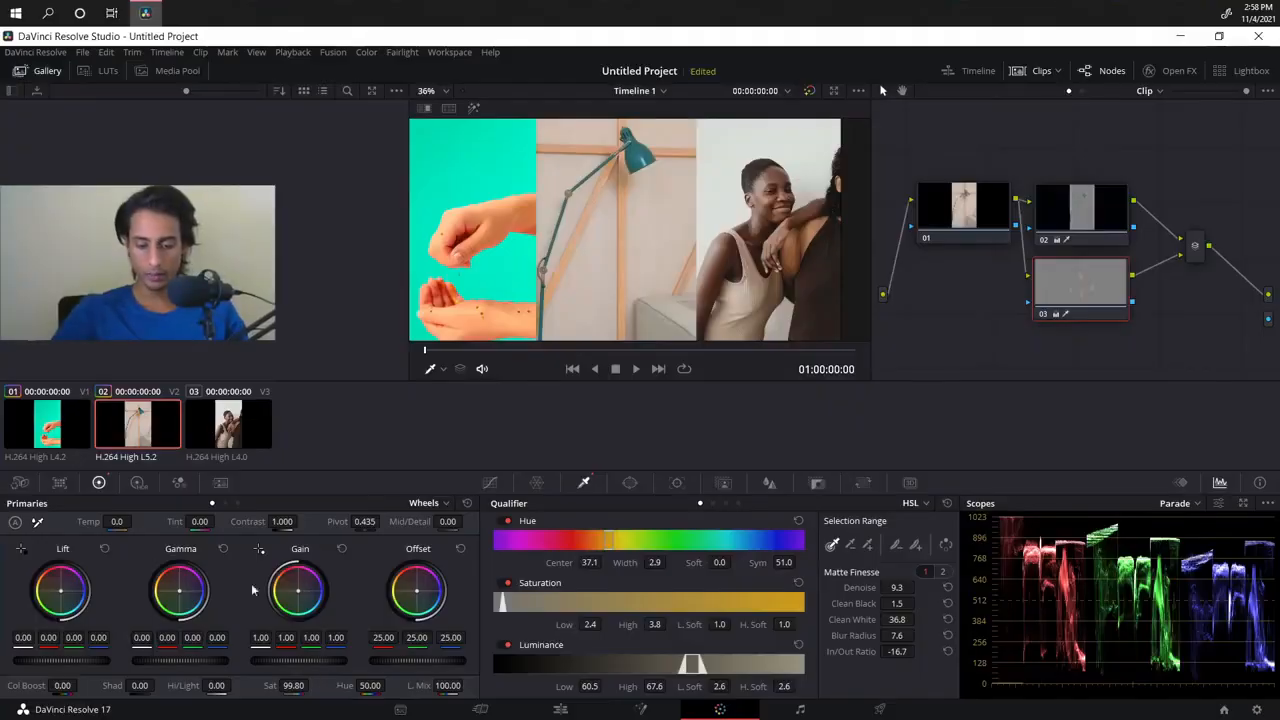
# Step: Set node 03's master lift to 0.01 and inspect the beams around the lamp head up close
pyautogui.moveTo(23, 638)
pyautogui.mouseDown()
pyautogui.moveTo(10, 638)
pyautogui.moveTo(27, 638)
pyautogui.mouseUp()
pyautogui.scroll(6, 610, 203)
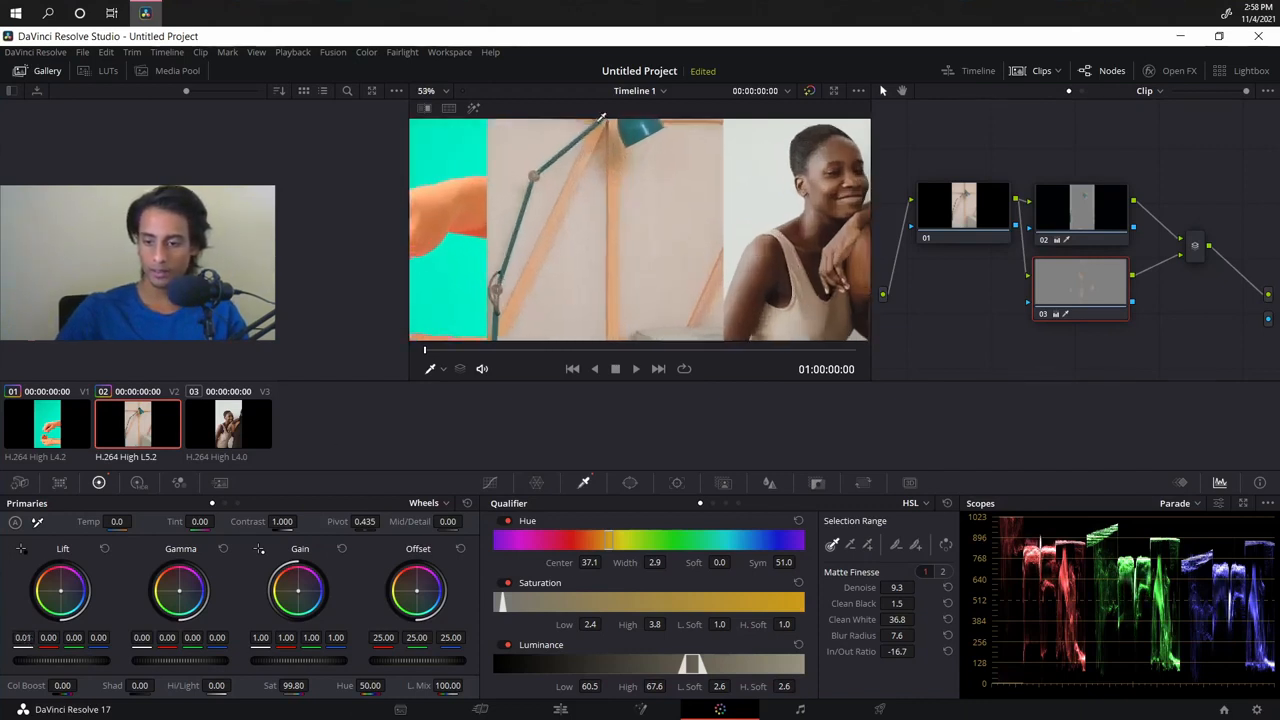
pyautogui.moveTo(643, 240); pyautogui.dragTo(643, 214)
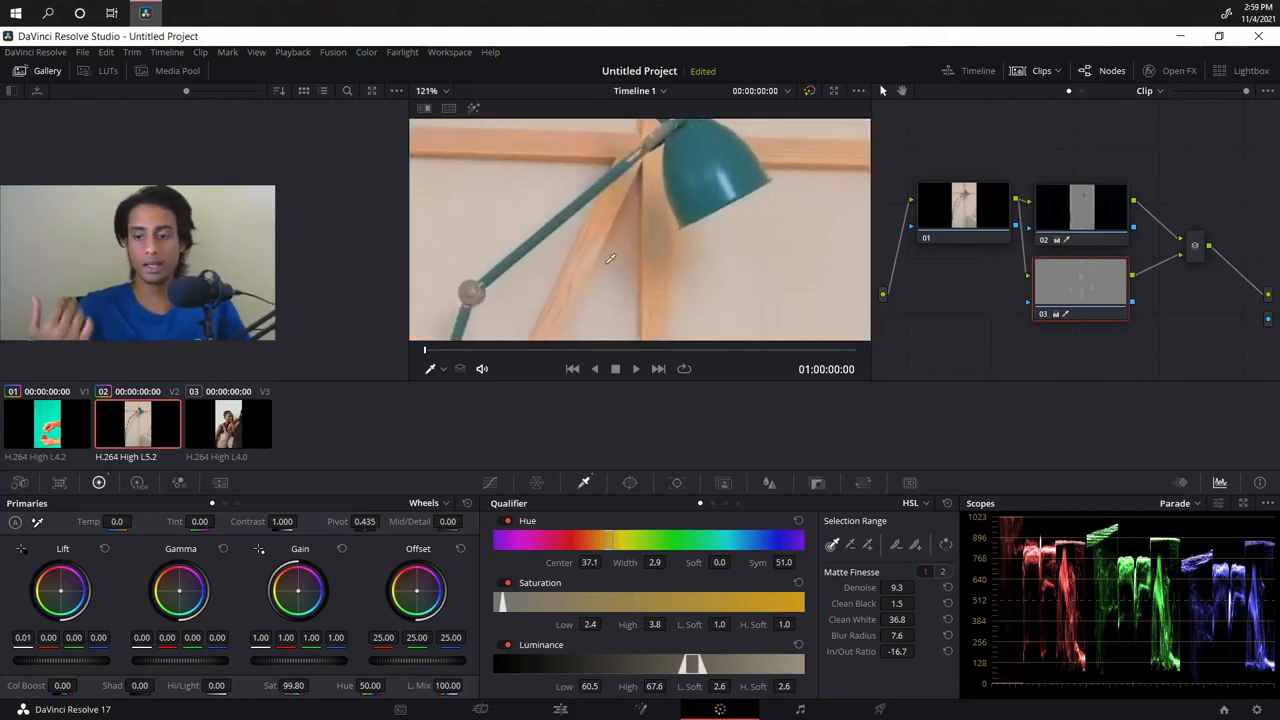
pyautogui.moveTo(646, 287)
pyautogui.mouseDown()
pyautogui.moveTo(625, 275)
pyautogui.moveTo(640, 284)
pyautogui.mouseUp()
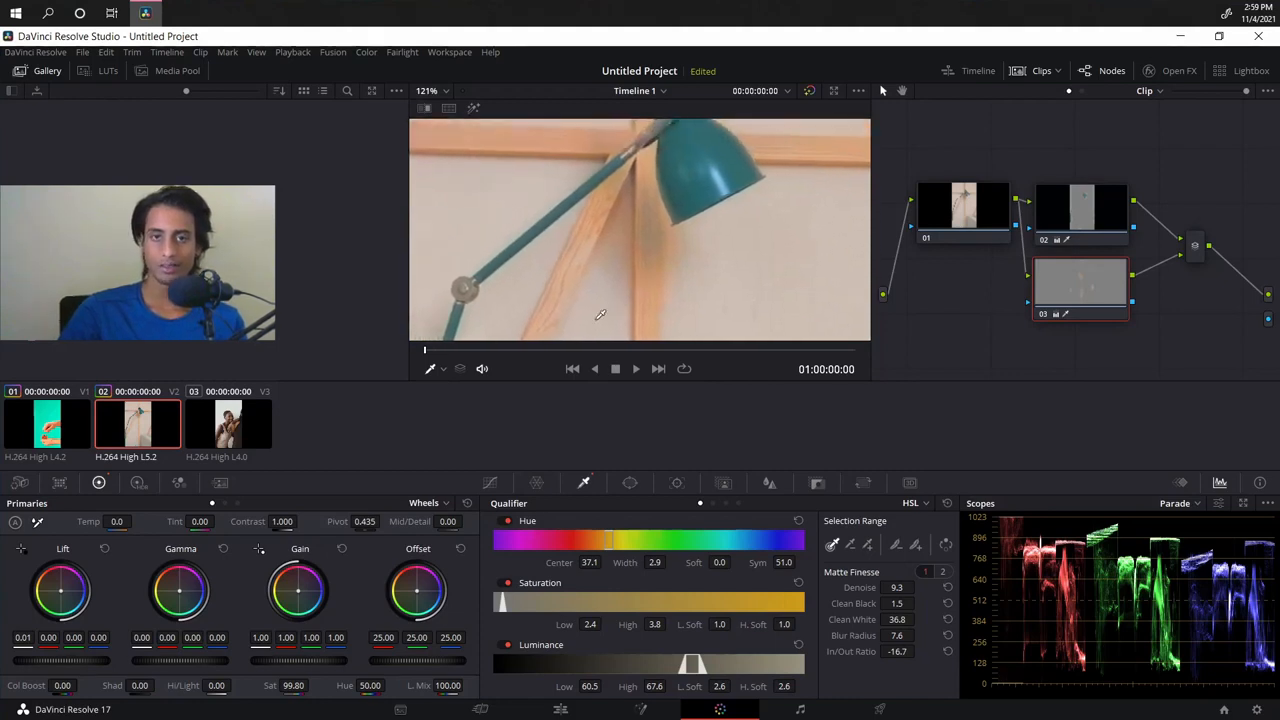
pyautogui.scroll(-6, 615, 285)
pyautogui.scroll(6, 613, 278)
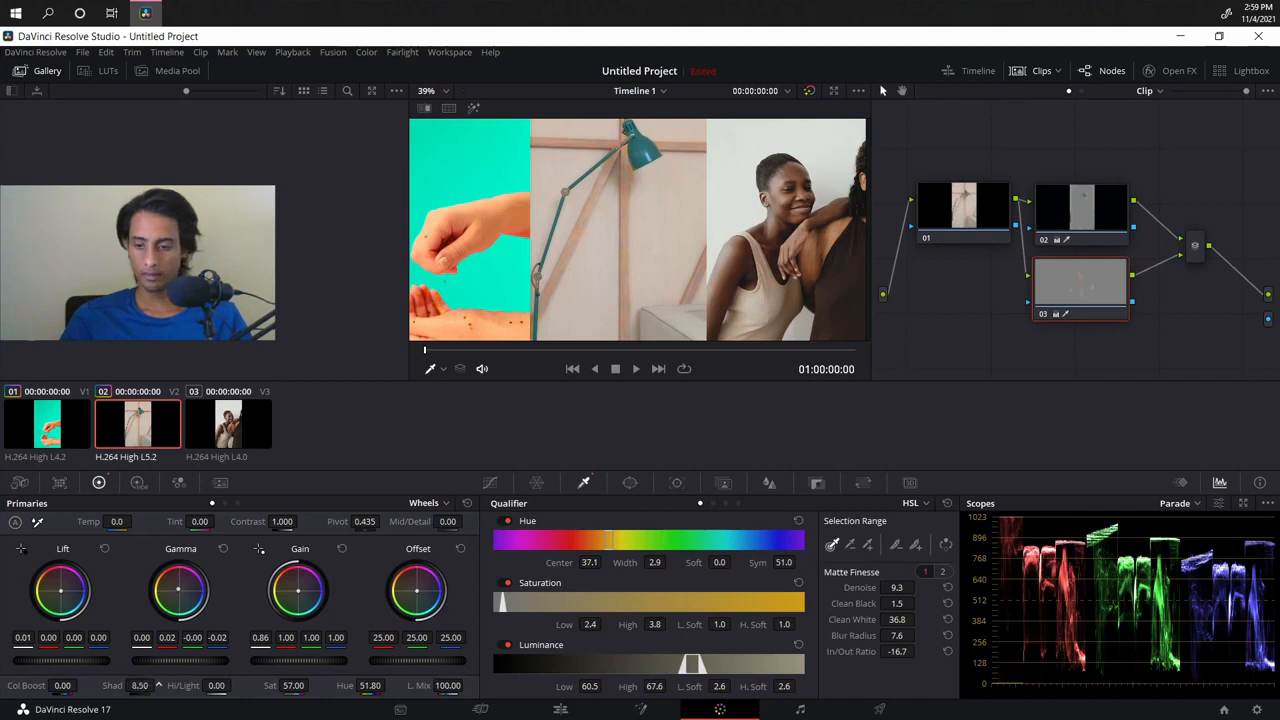
# Step: Set node 03's saturation to 75.40 and shadows to 92.50 to strengthen the beams' color
pyautogui.moveTo(158, 685); pyautogui.dragTo(341, 685)
pyautogui.moveTo(158, 685); pyautogui.dragTo(109, 685)
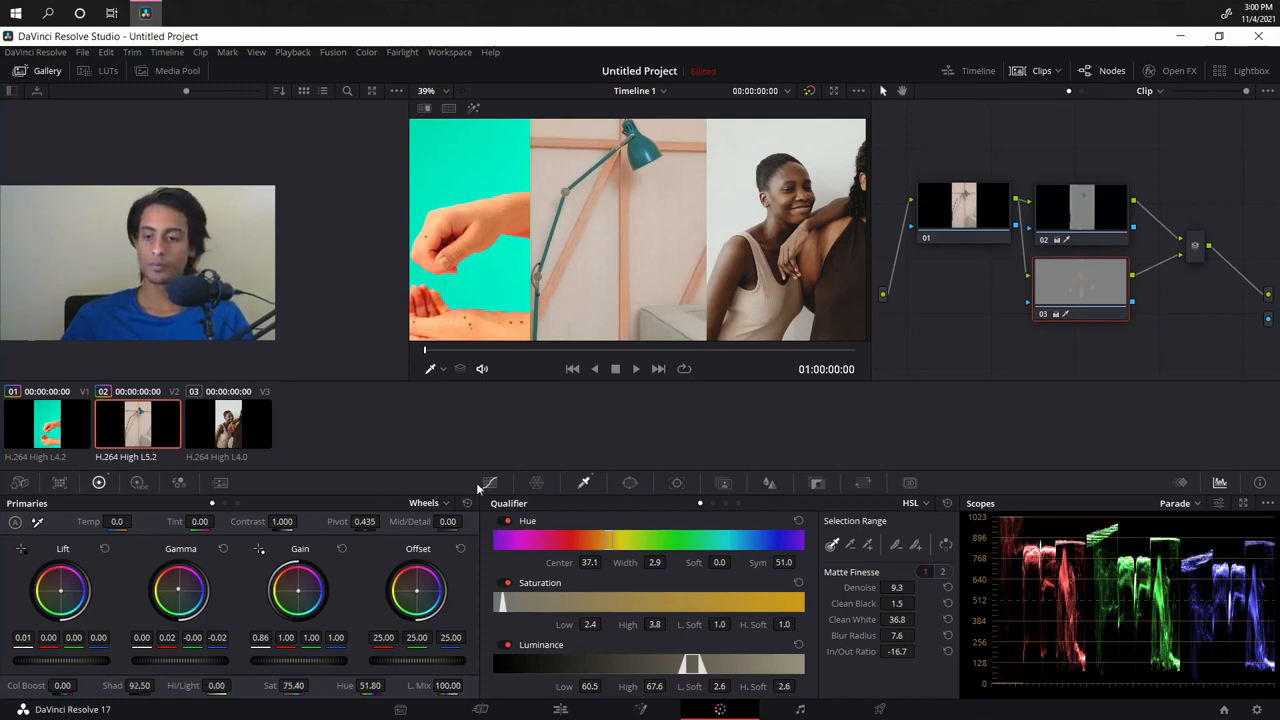
pyautogui.scroll(3, 646, 259)
pyautogui.scroll(-2, 646, 259)
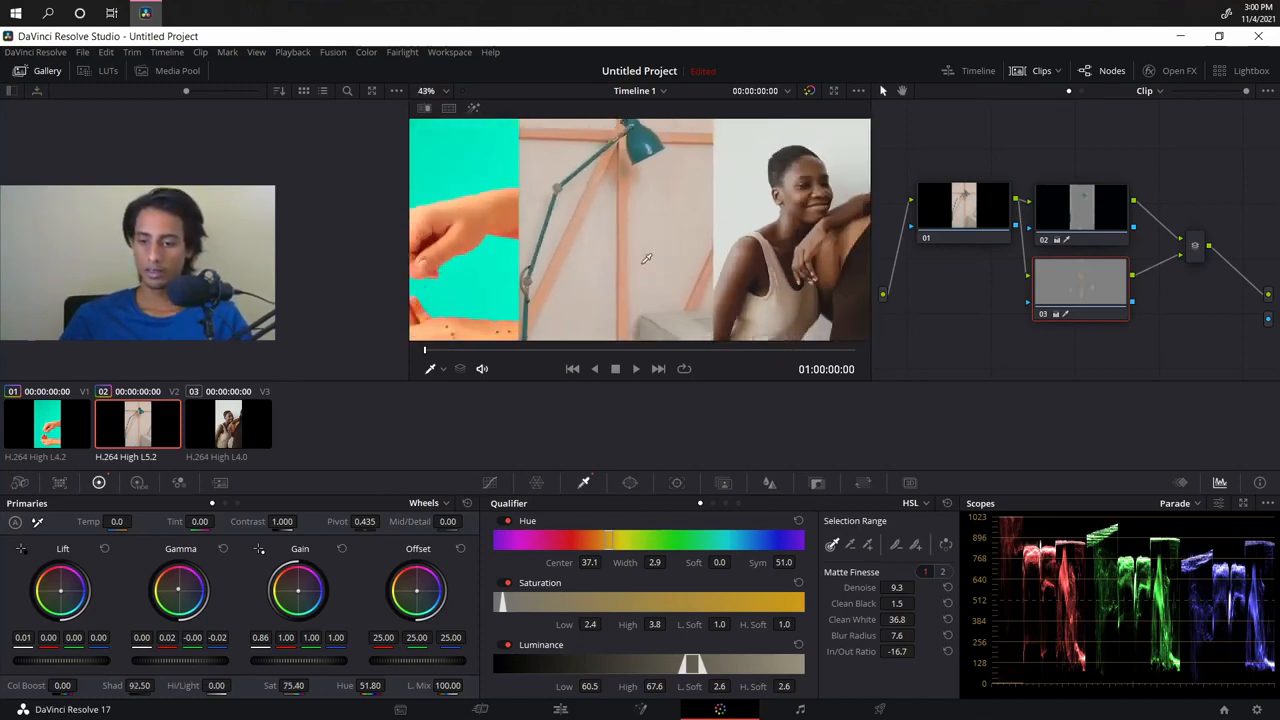
pyautogui.click(435, 353)
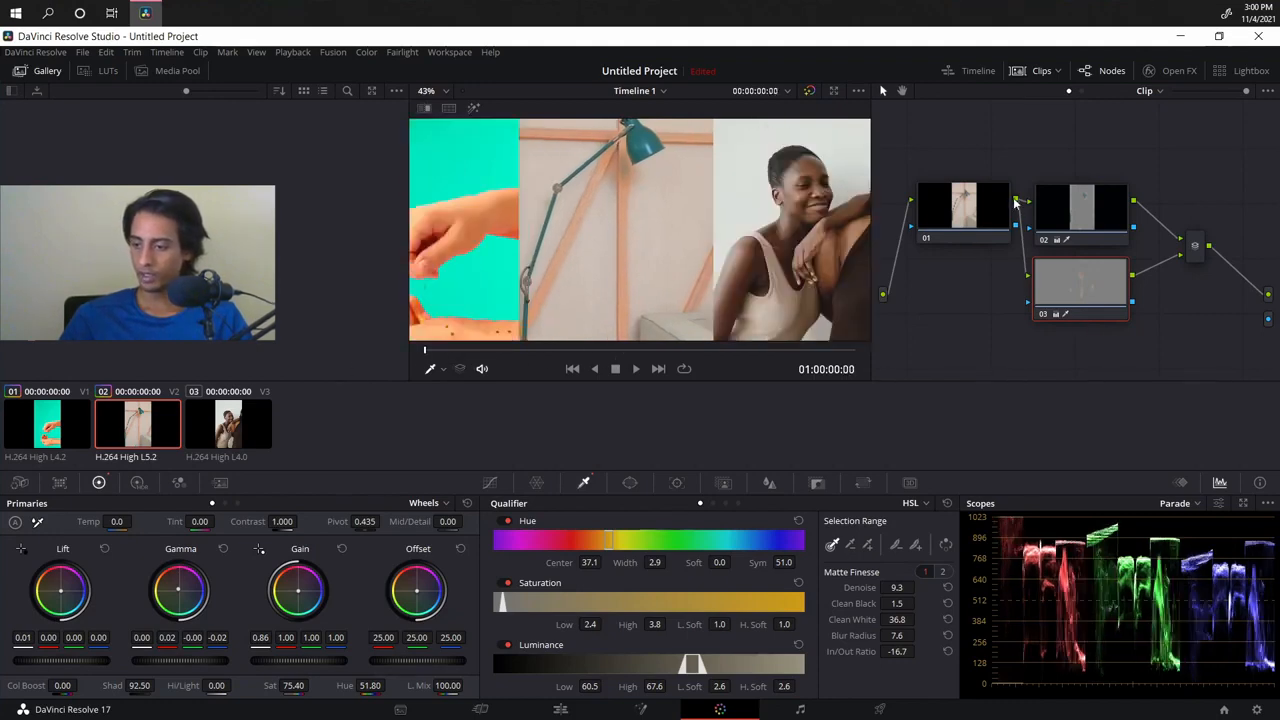
# Step: Connect node 01 directly to the final output to compare the image without the keyed grades, and restore the mixer's connection
pyautogui.moveTo(1131, 276); pyautogui.dragTo(1265, 298)
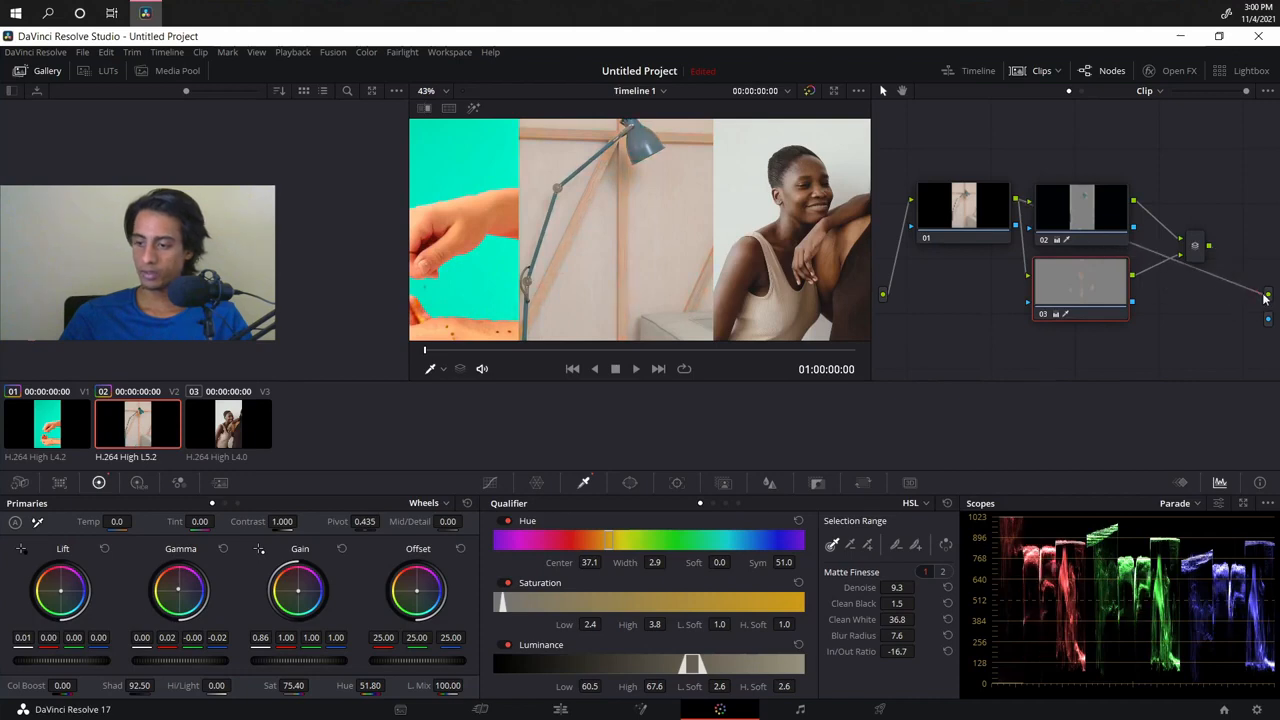
pyautogui.moveTo(1209, 247); pyautogui.dragTo(1266, 297)
pyautogui.scroll(-8, 626, 222)
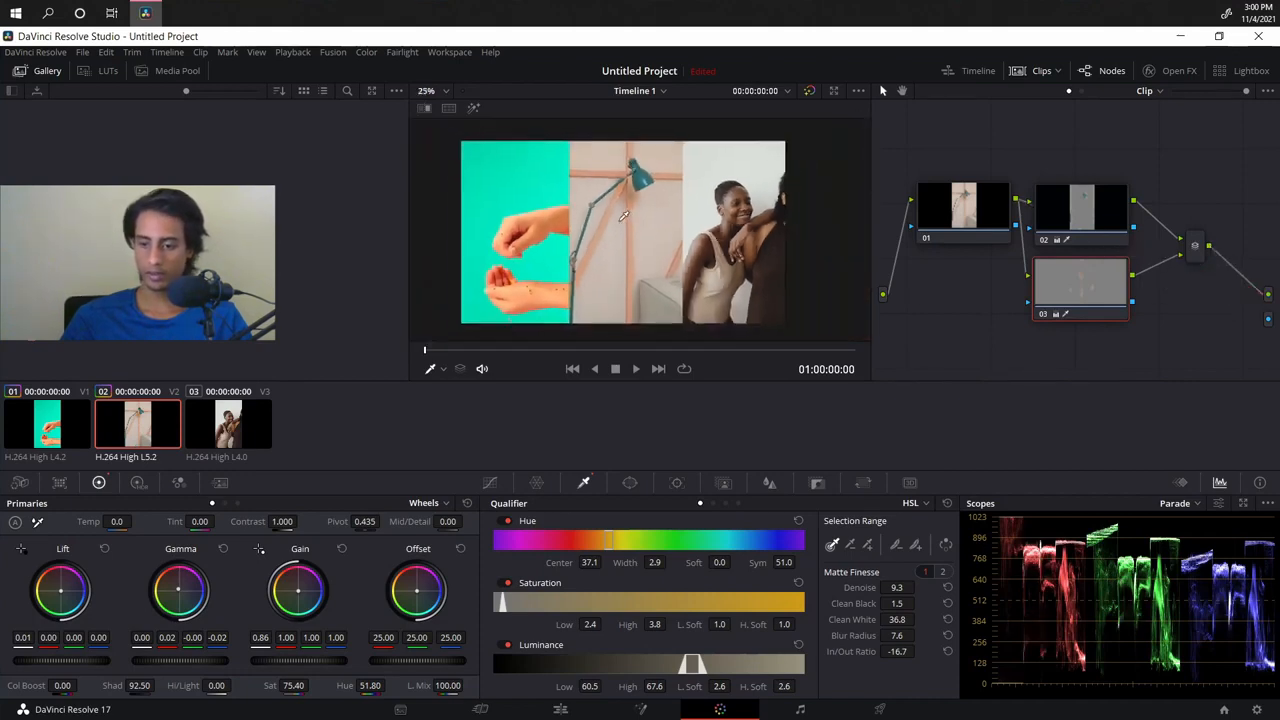
# Step: Examine the recolored beams, lamp and sofa area of the middle clip at different magnifications
pyautogui.scroll(7, 640, 278)
pyautogui.scroll(-5, 640, 278)
pyautogui.scroll(3, 642, 288)
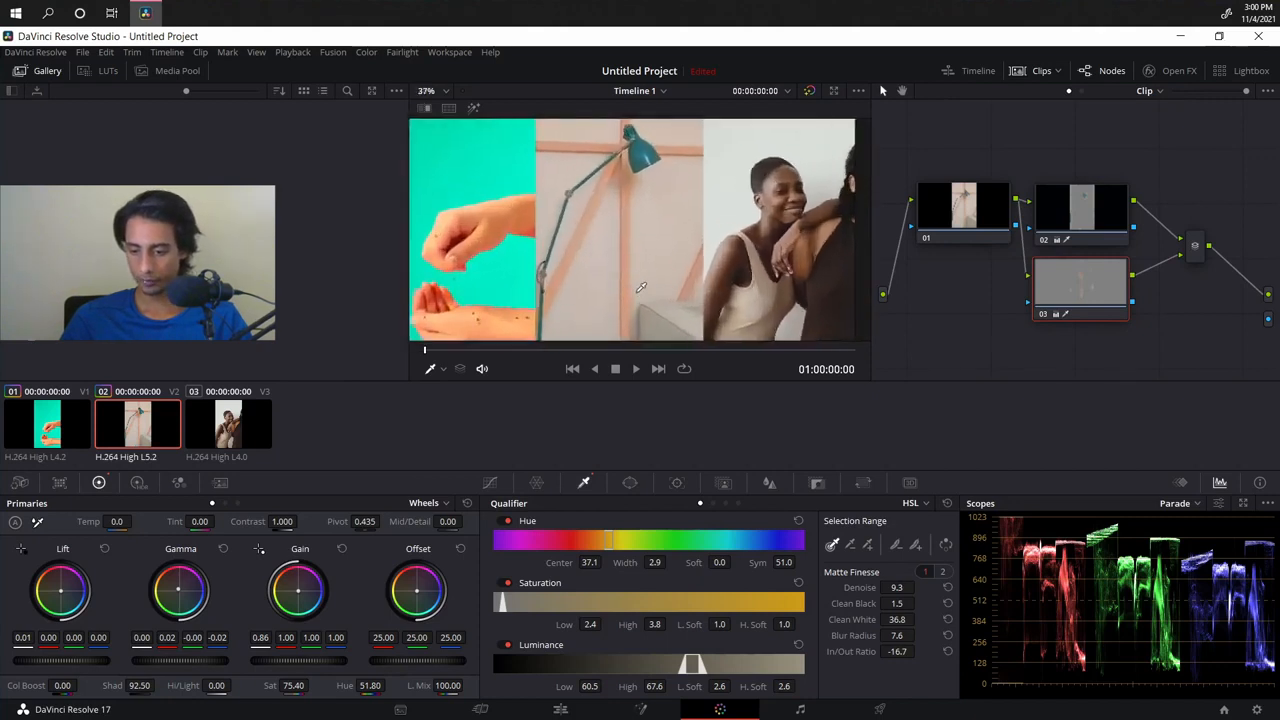
pyautogui.scroll(5, 675, 290)
pyautogui.scroll(-4, 680, 291)
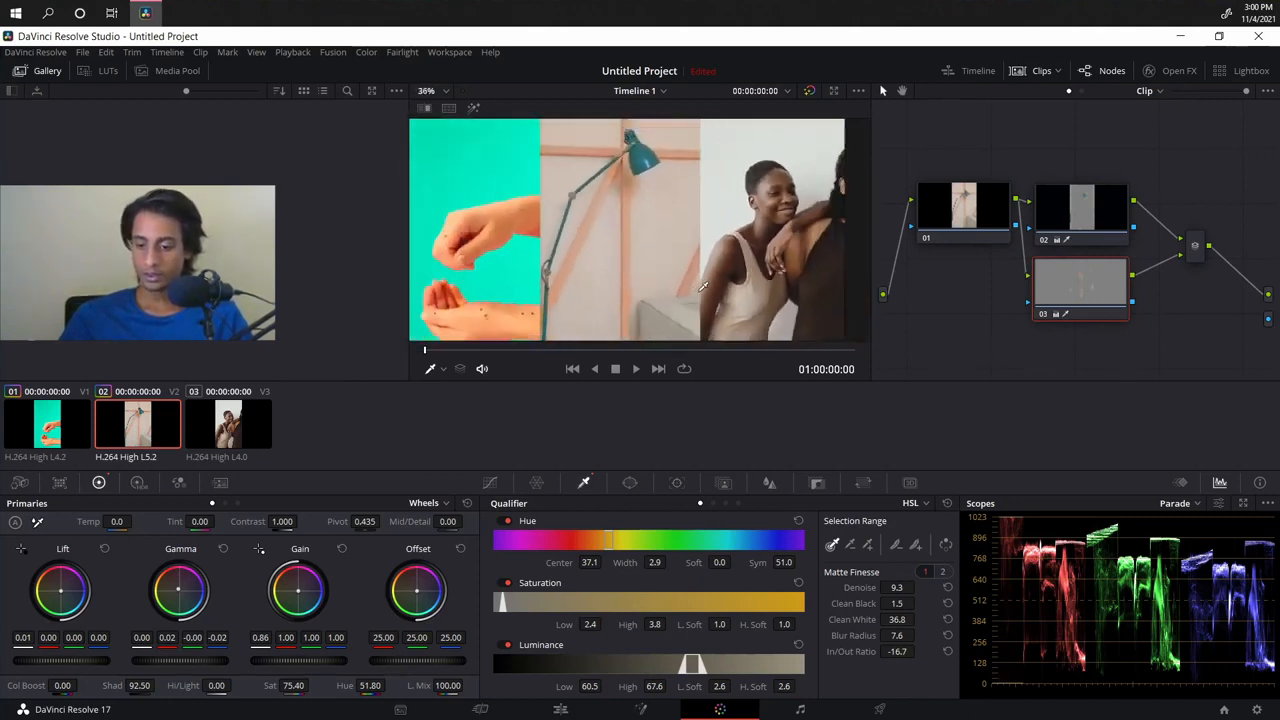
pyautogui.scroll(3, 700, 295)
pyautogui.scroll(-3, 700, 295)
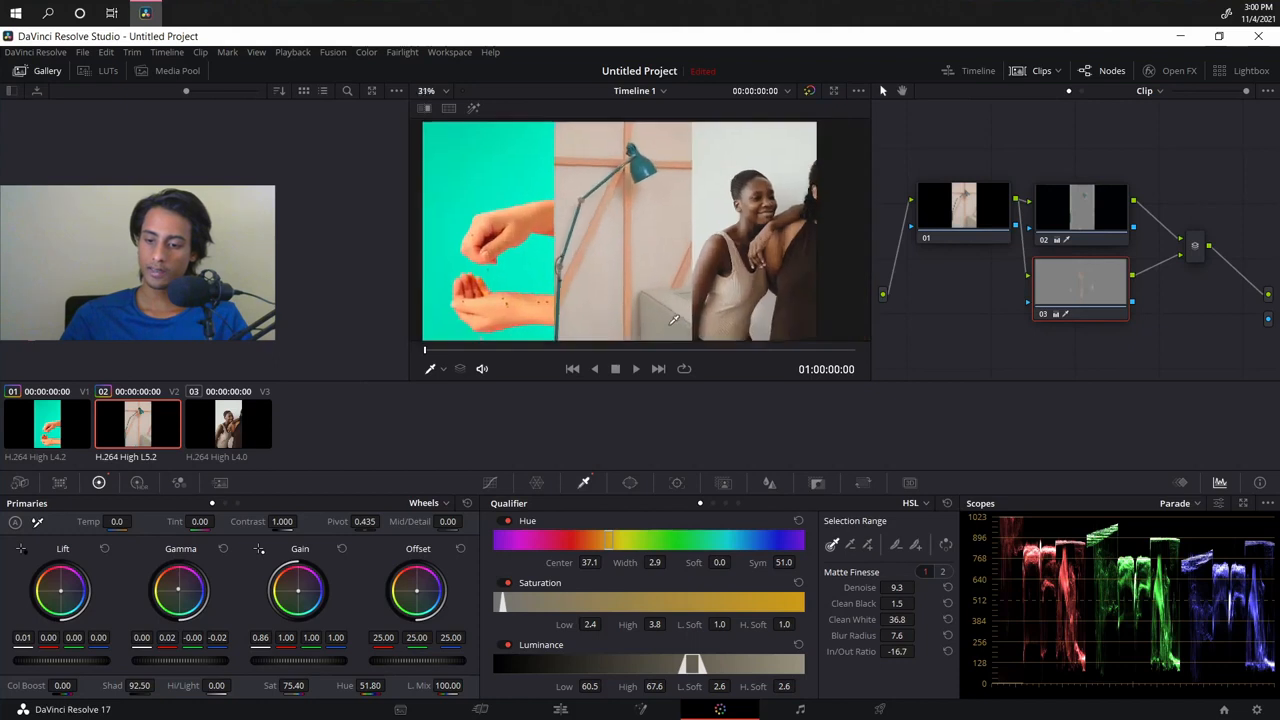
pyautogui.scroll(5, 690, 296)
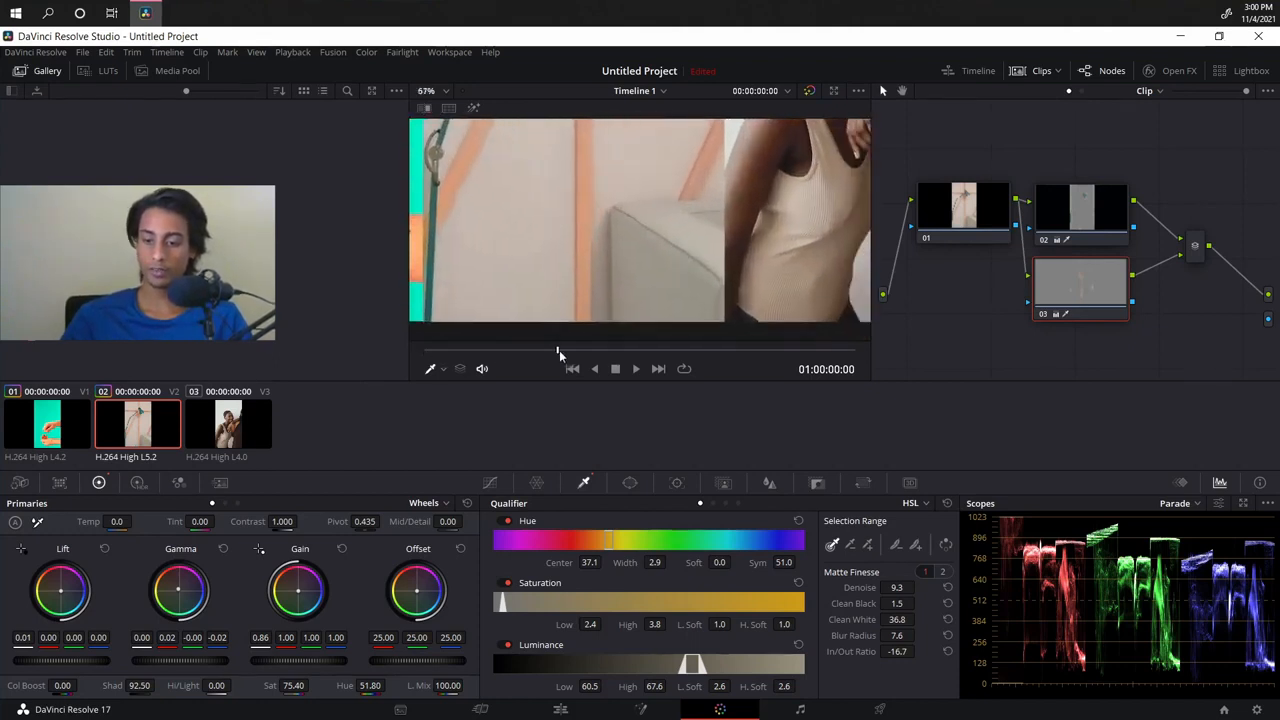
pyautogui.press('space')
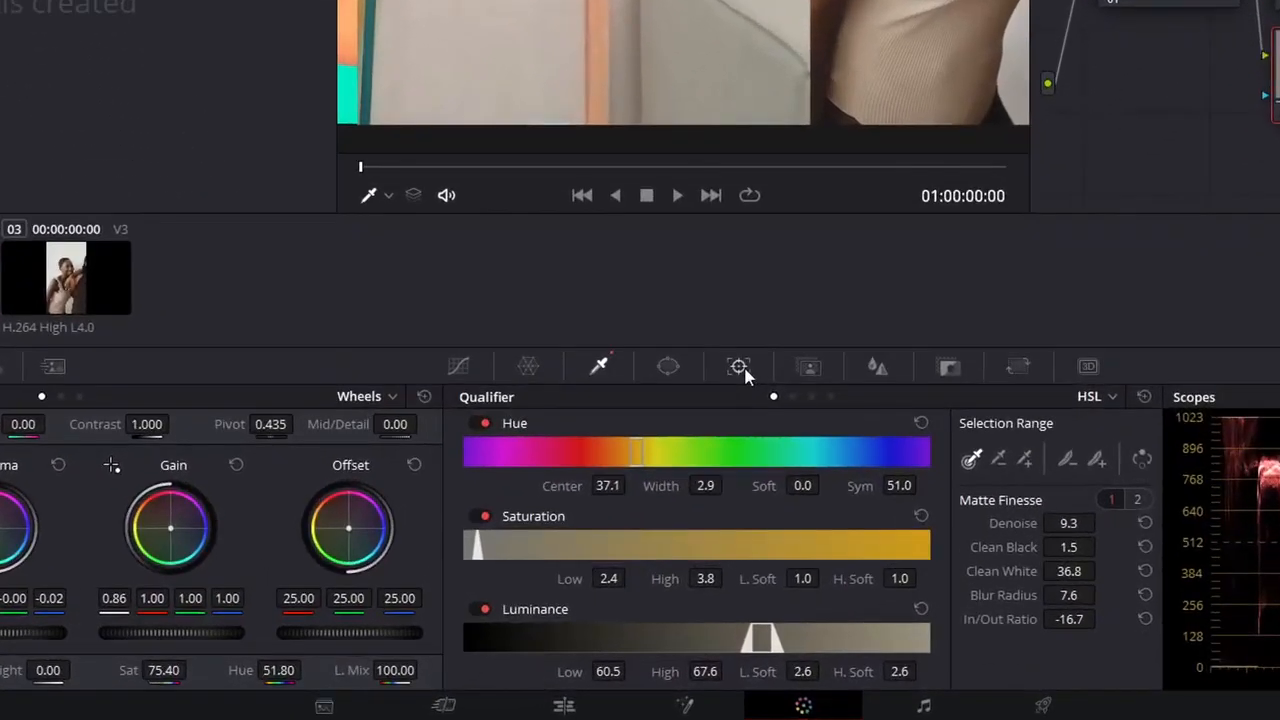
# Step: Show the Window tools, add a corrector node below node 03, and feed it from node 01's output
pyautogui.click(669, 369)
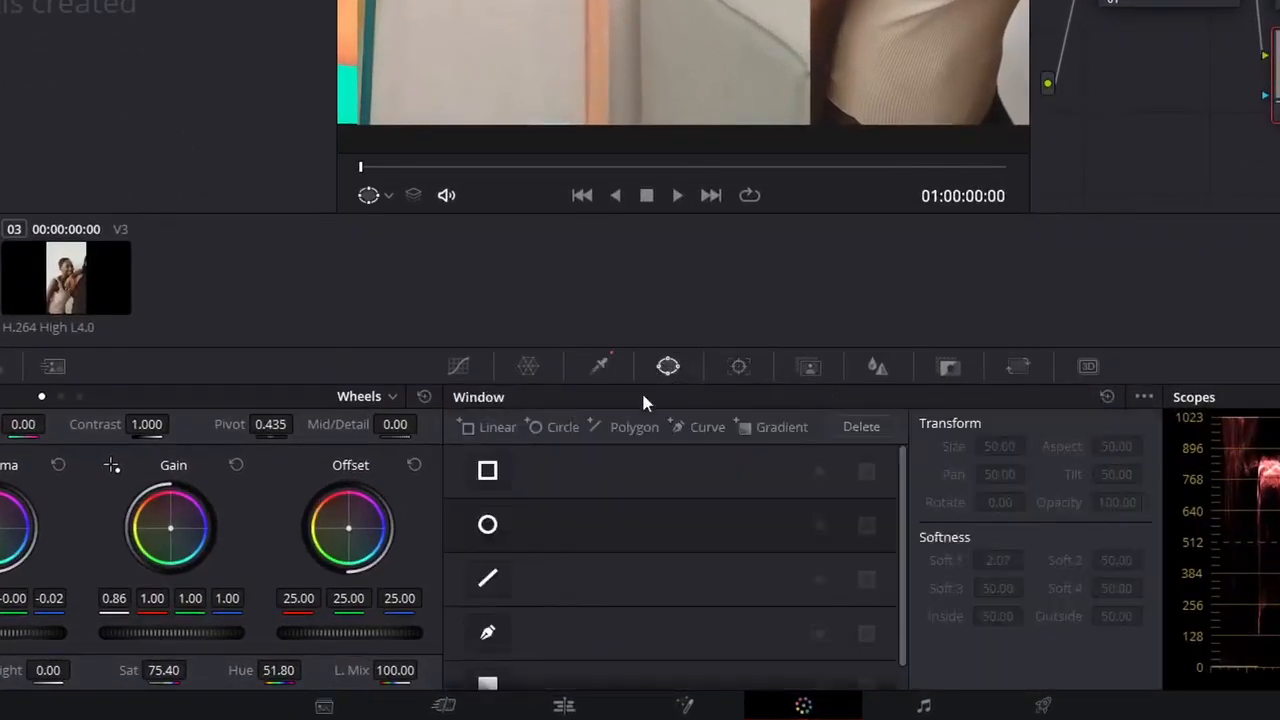
pyautogui.scroll(-1, 668, 500)
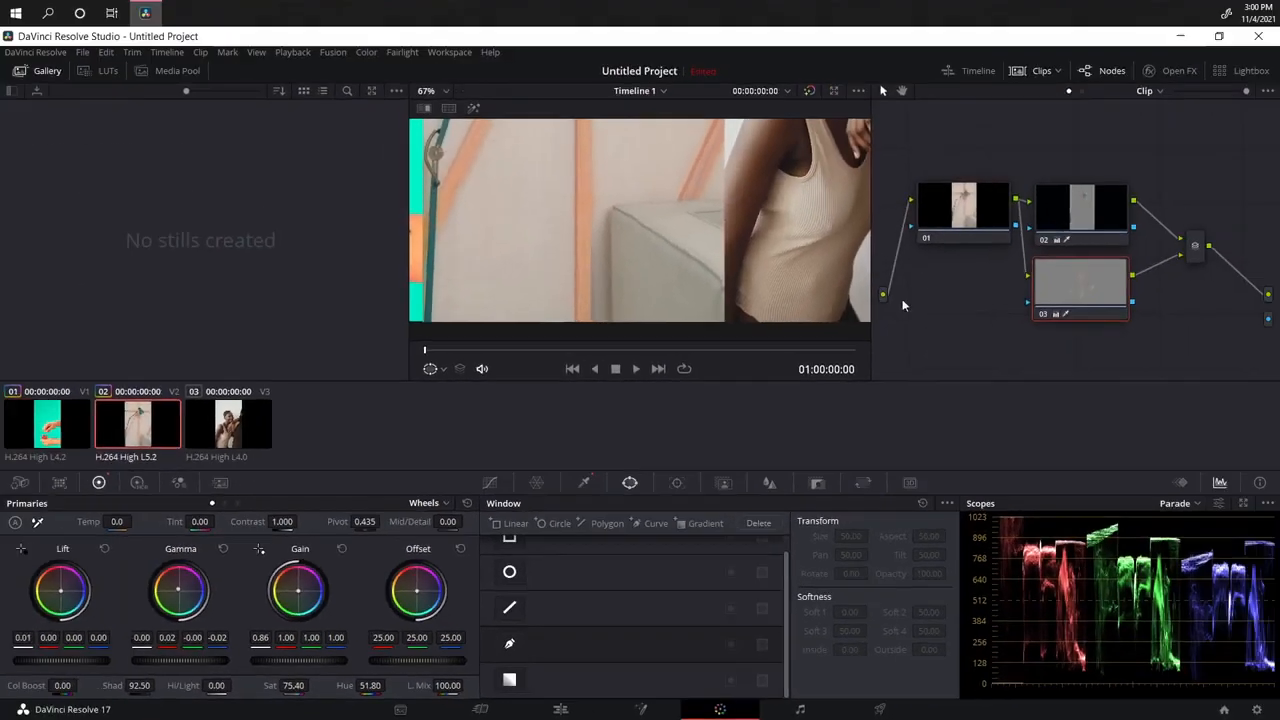
pyautogui.rightClick(1208, 133)
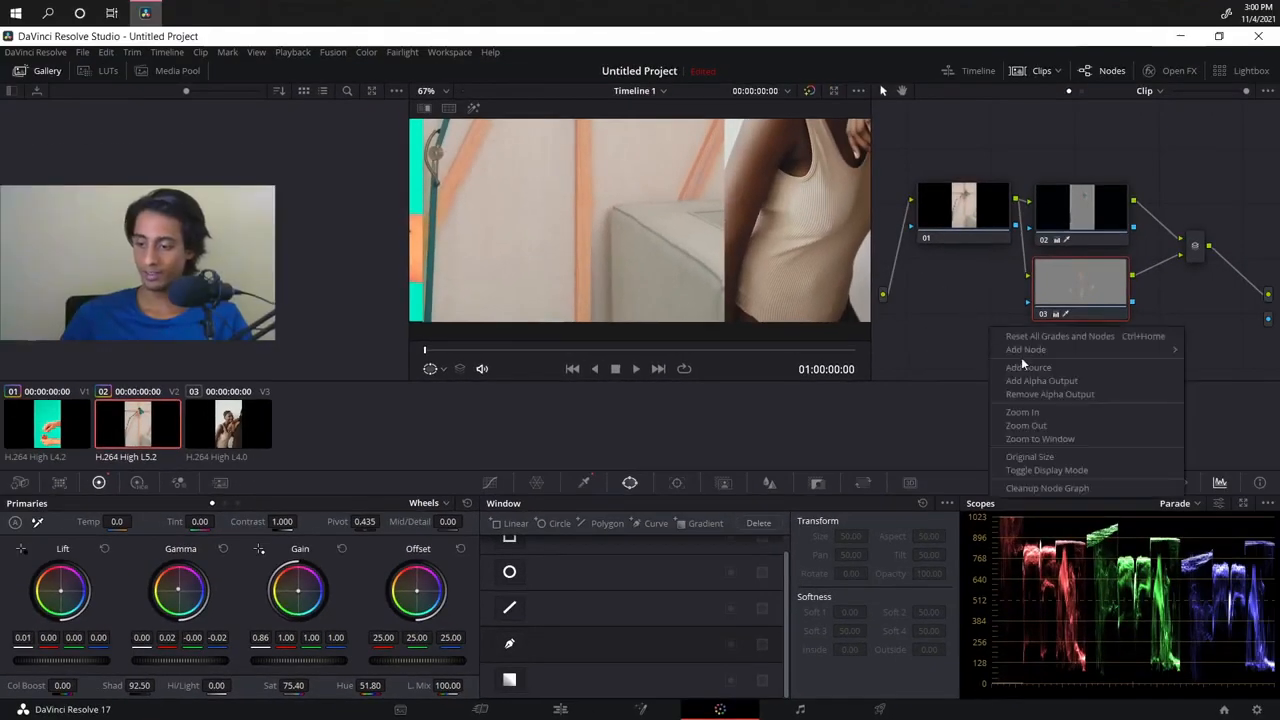
pyautogui.moveTo(1024, 350)
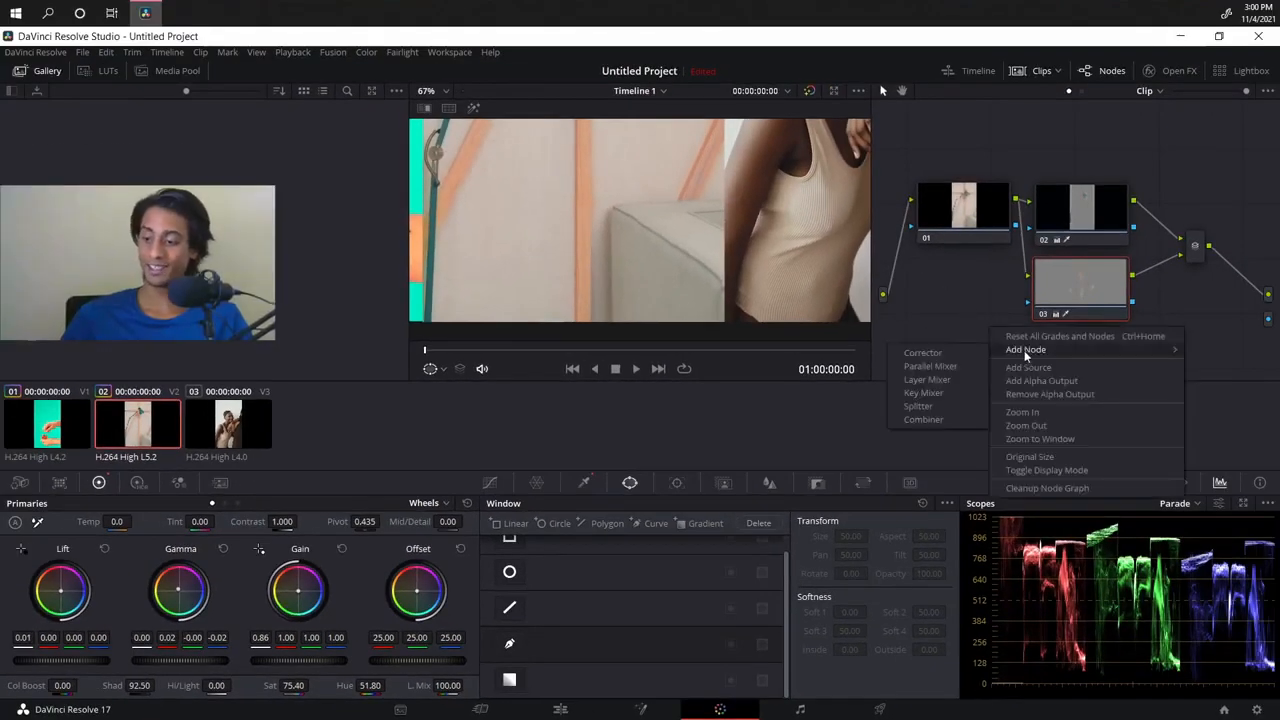
pyautogui.click(961, 358)
pyautogui.moveTo(982, 317); pyautogui.dragTo(1078, 343)
pyautogui.scroll(-2, 1103, 270)
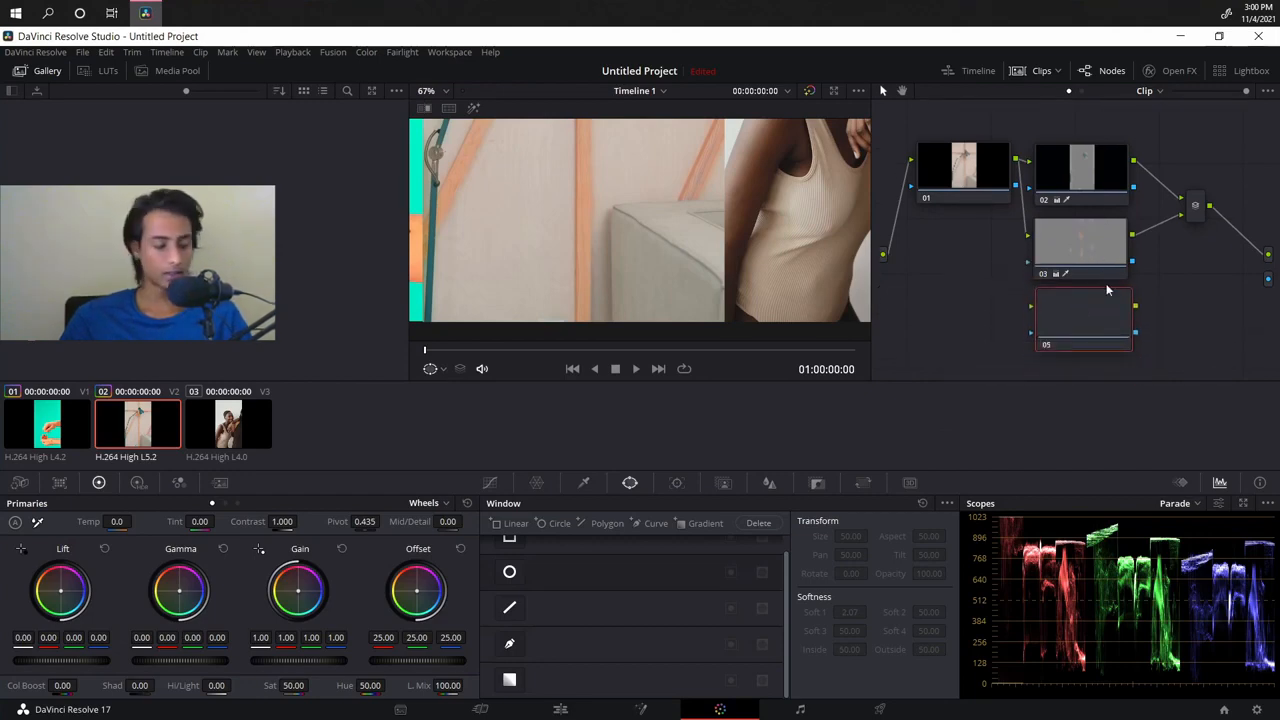
pyautogui.scroll(-5, 1106, 284)
pyautogui.scroll(3, 1106, 284)
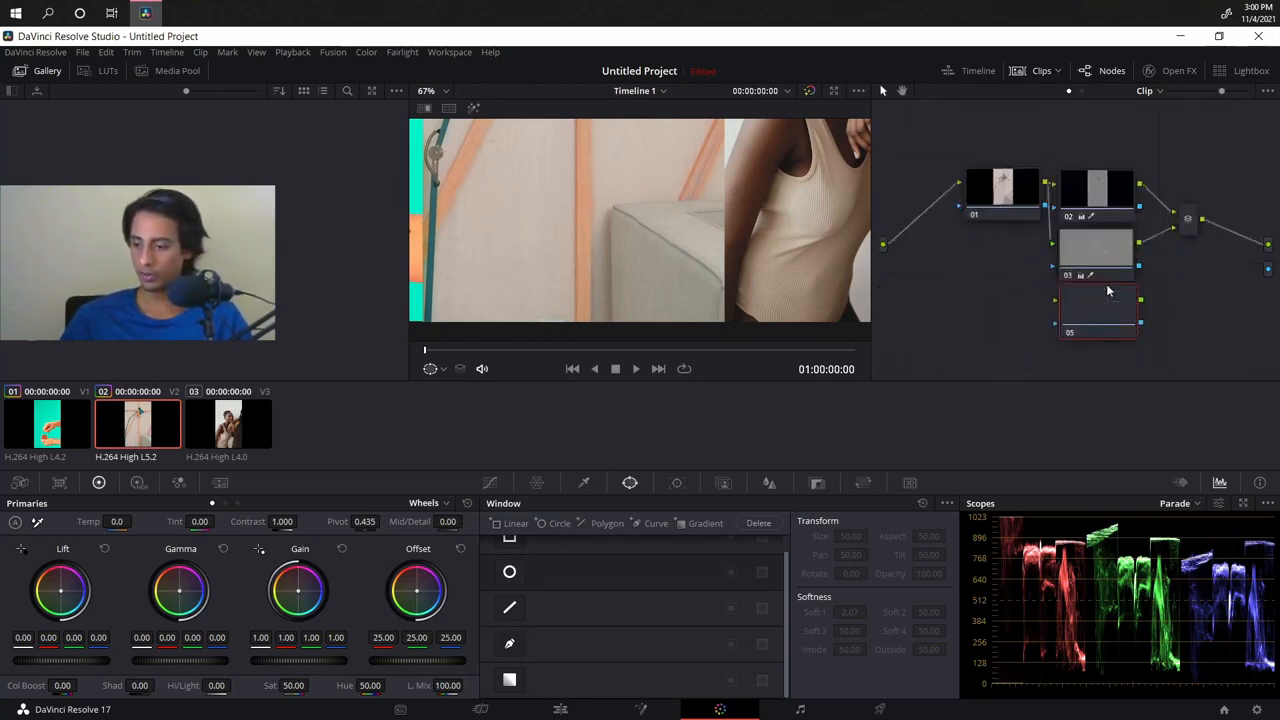
pyautogui.moveTo(1001, 198); pyautogui.dragTo(1055, 302)
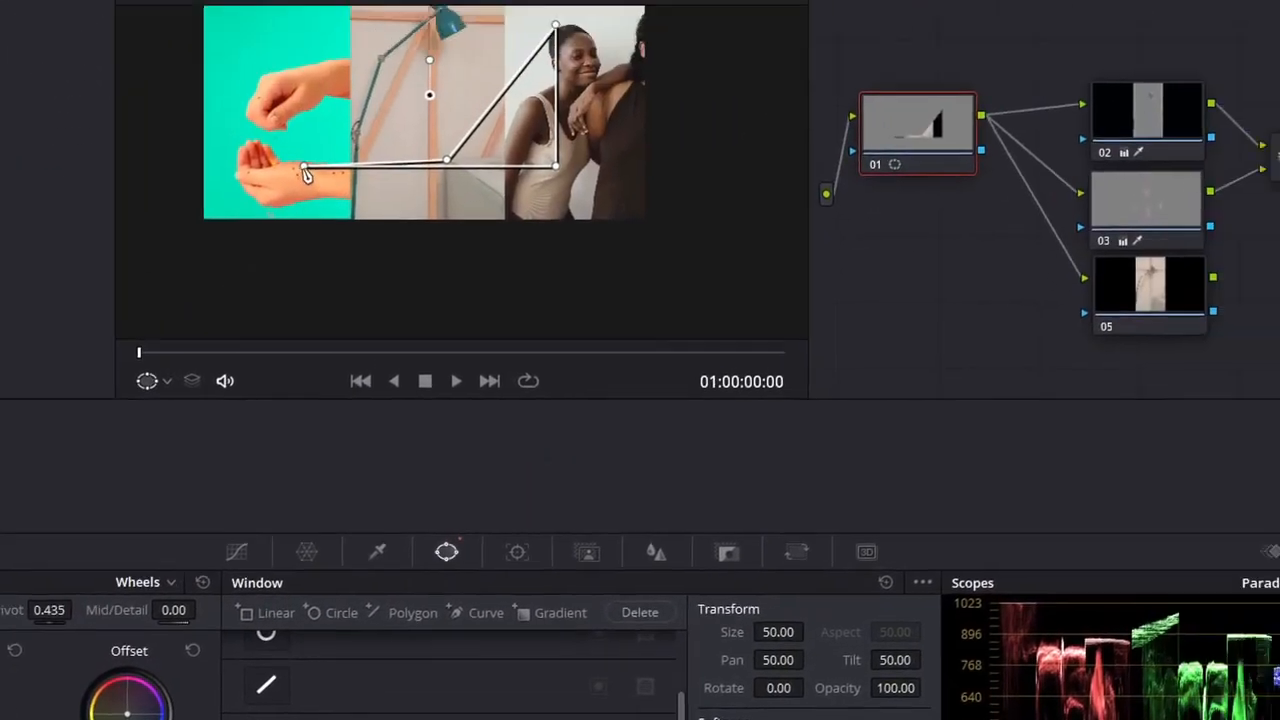
pyautogui.moveTo(183, 268); pyautogui.dragTo(326, 326)
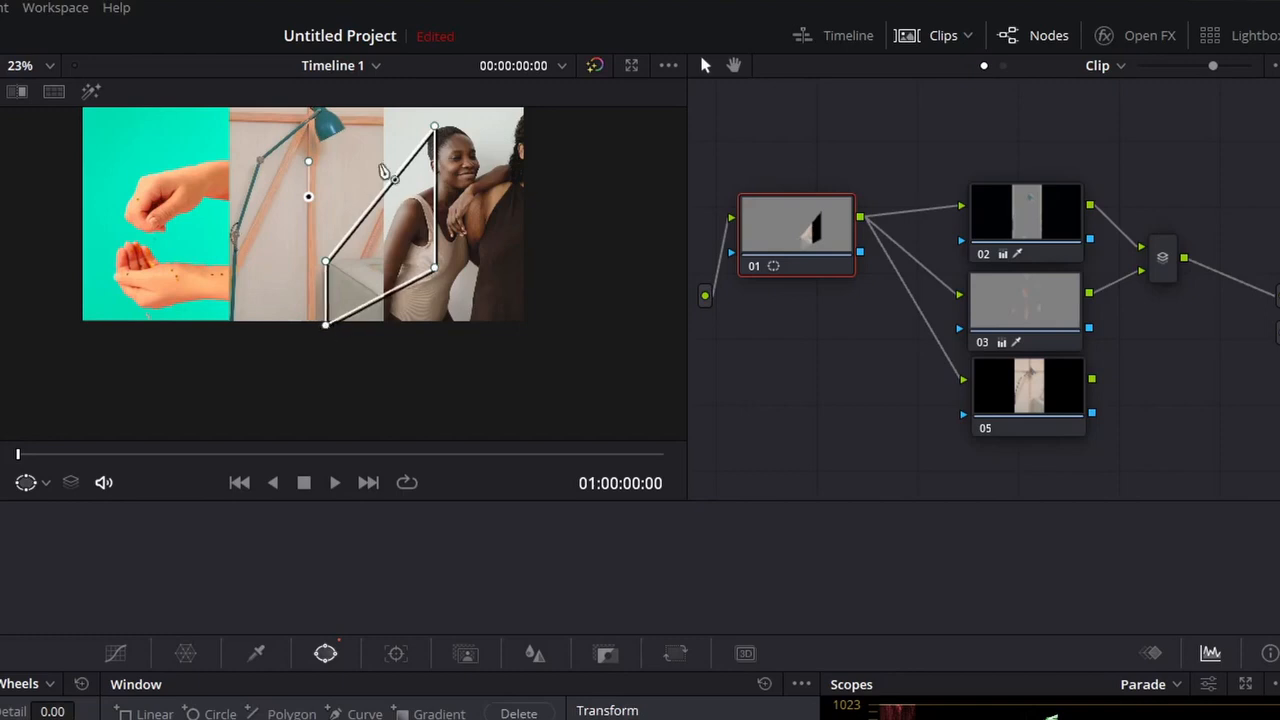
pyautogui.moveTo(434, 127); pyautogui.dragTo(387, 259)
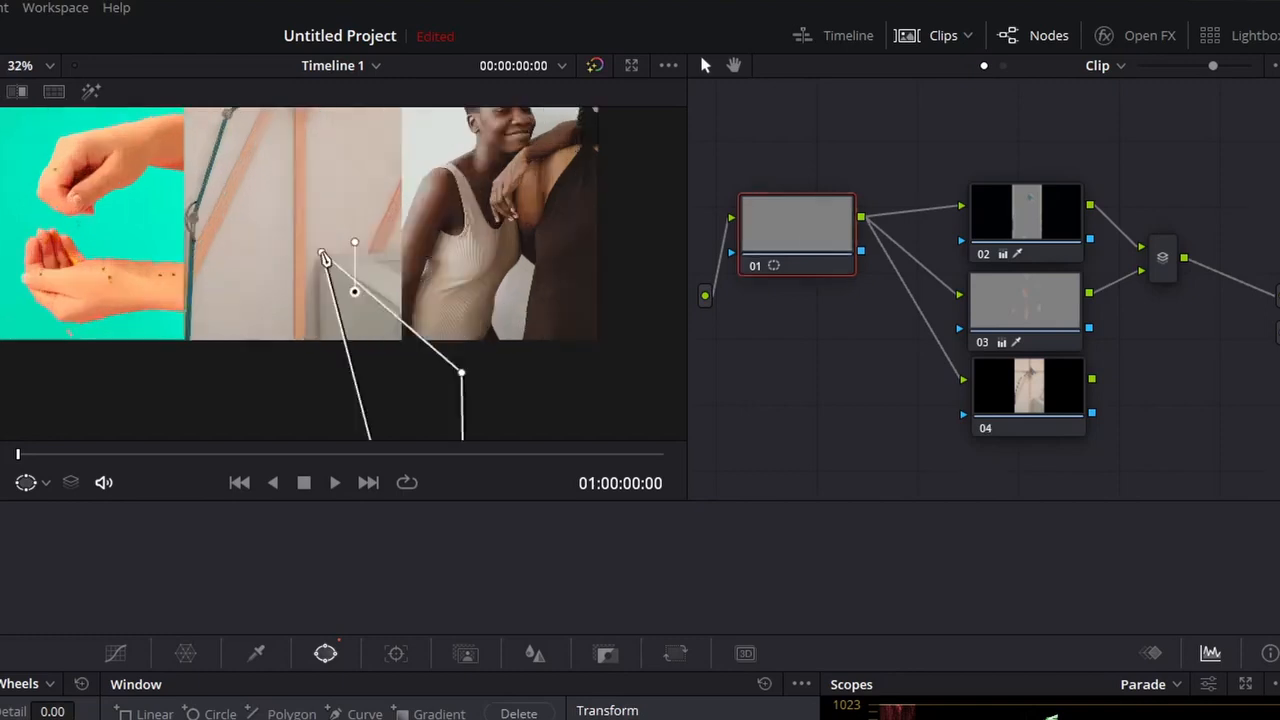
pyautogui.moveTo(332, 262); pyautogui.dragTo(326, 259)
pyautogui.moveTo(463, 380); pyautogui.dragTo(407, 256)
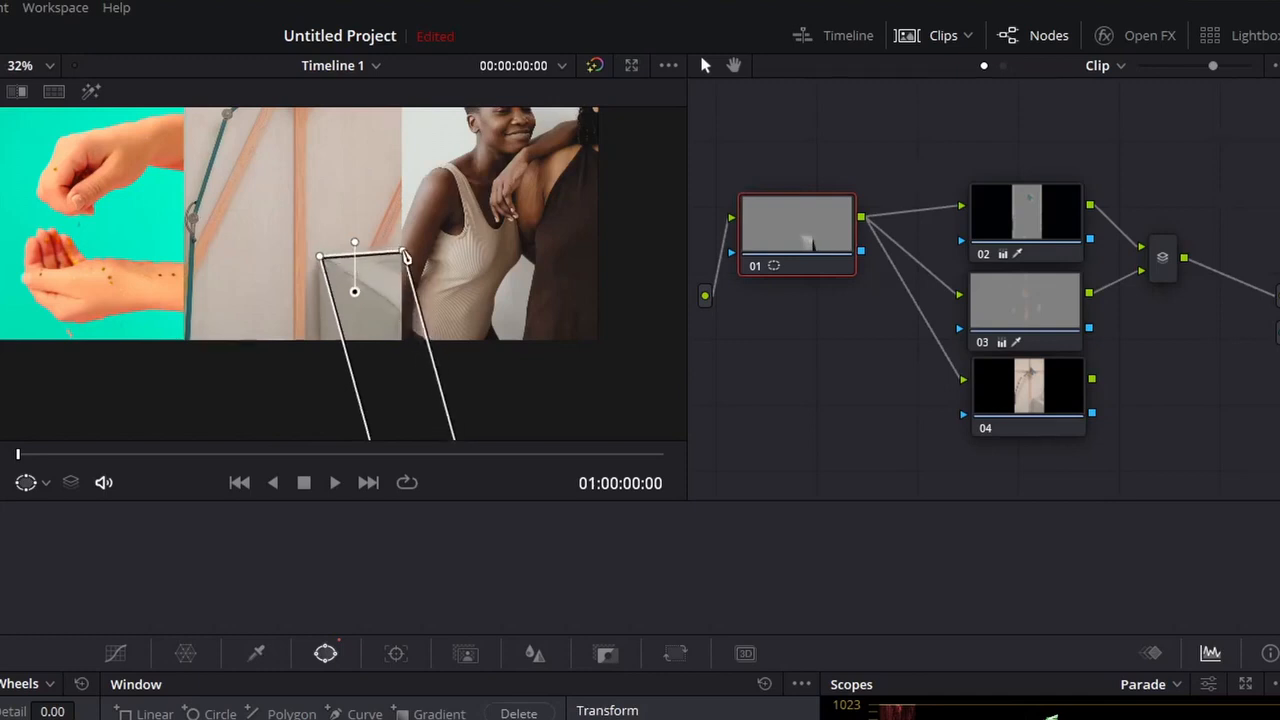
pyautogui.scroll(-2, 414, 246)
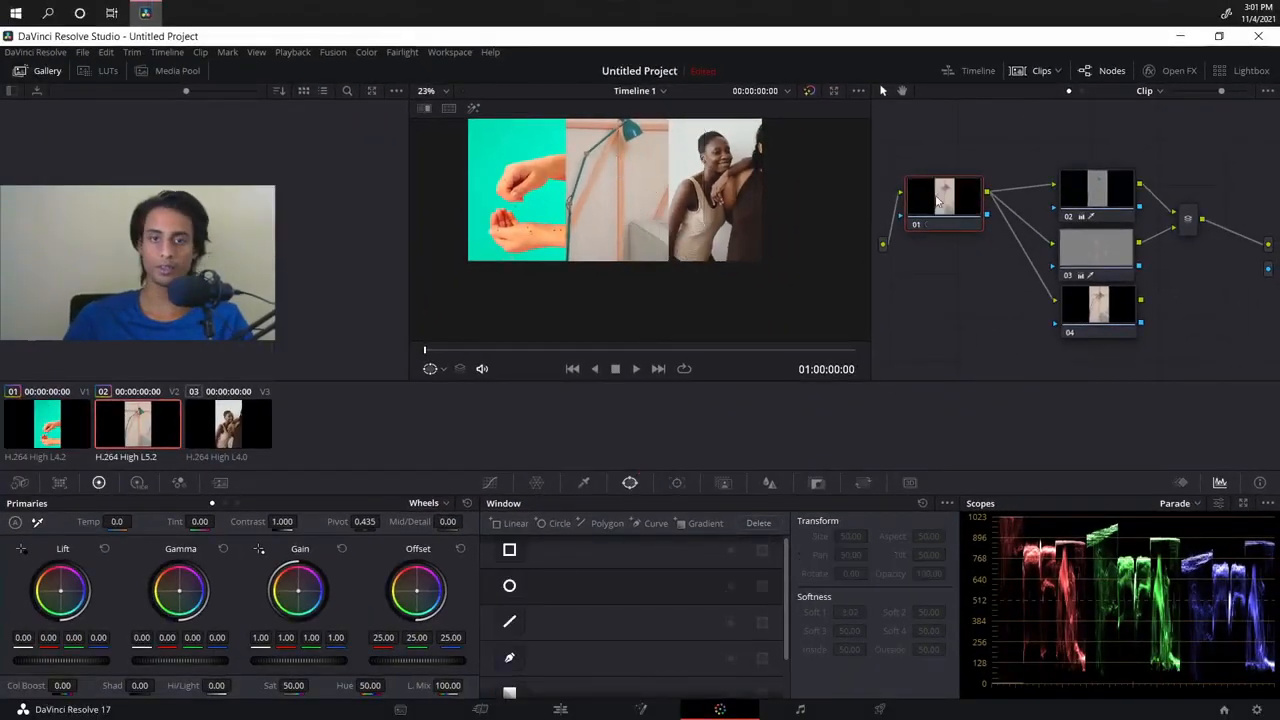
# Step: Select node 04, connect its key output to the alpha output, and inspect the sofa in the middle clip
pyautogui.click(1119, 318)
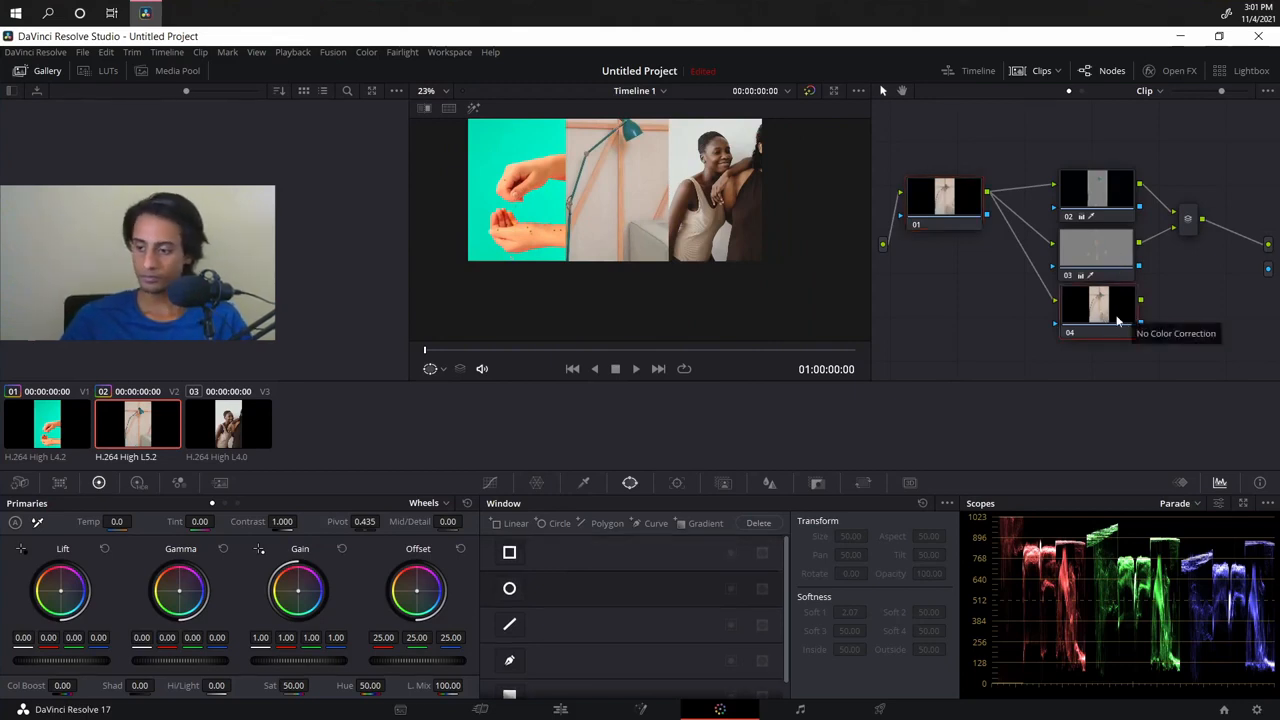
pyautogui.scroll(7, 628, 258)
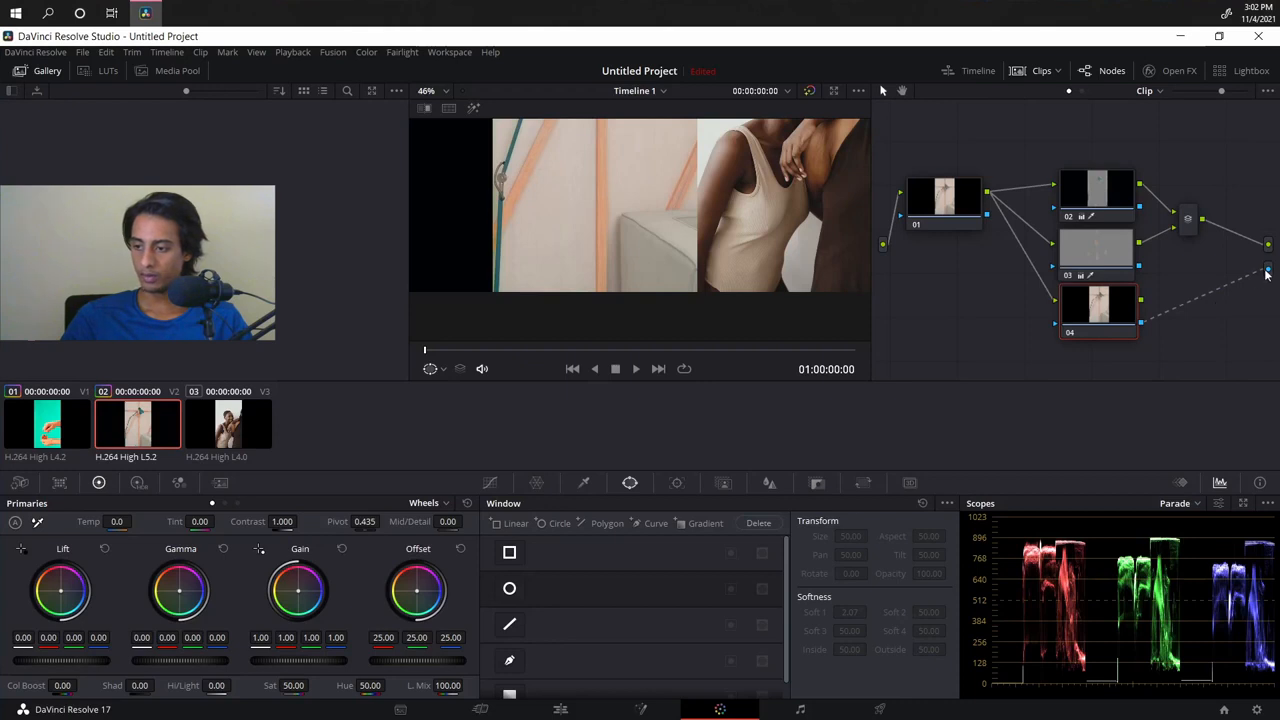
pyautogui.scroll(-8, 652, 276)
pyautogui.scroll(8, 652, 276)
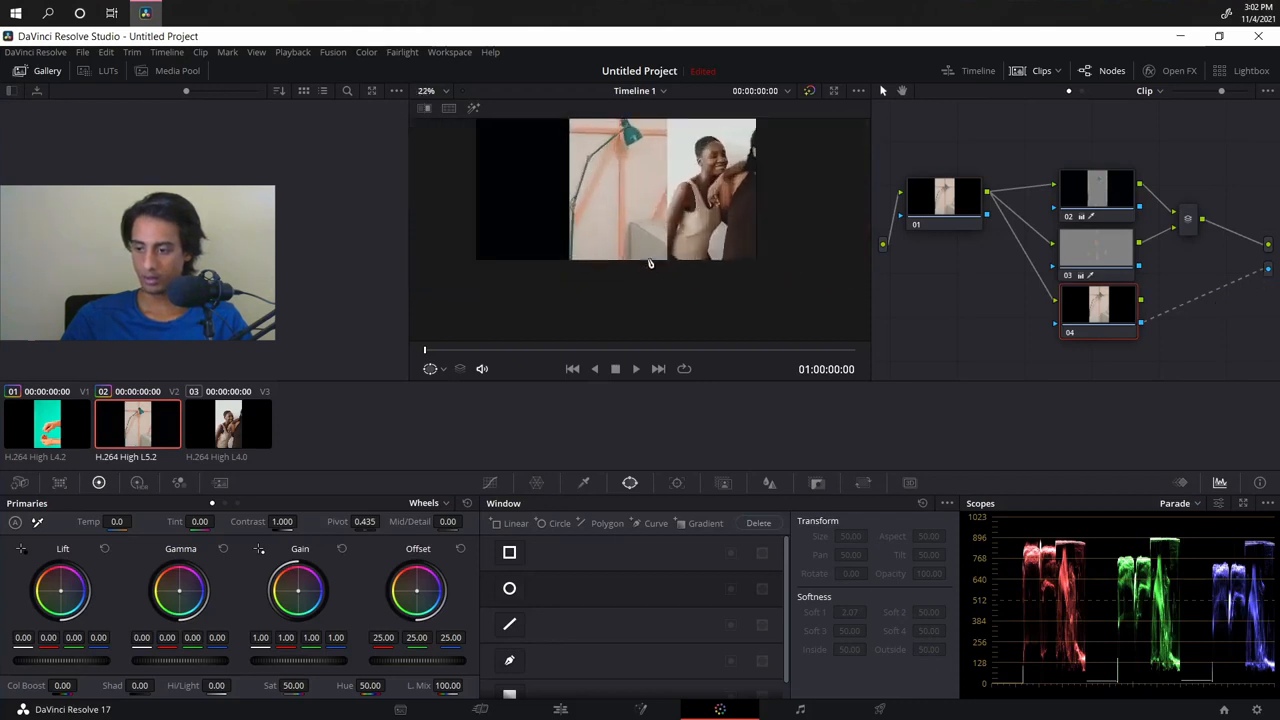
pyautogui.scroll(-5, 740, 275)
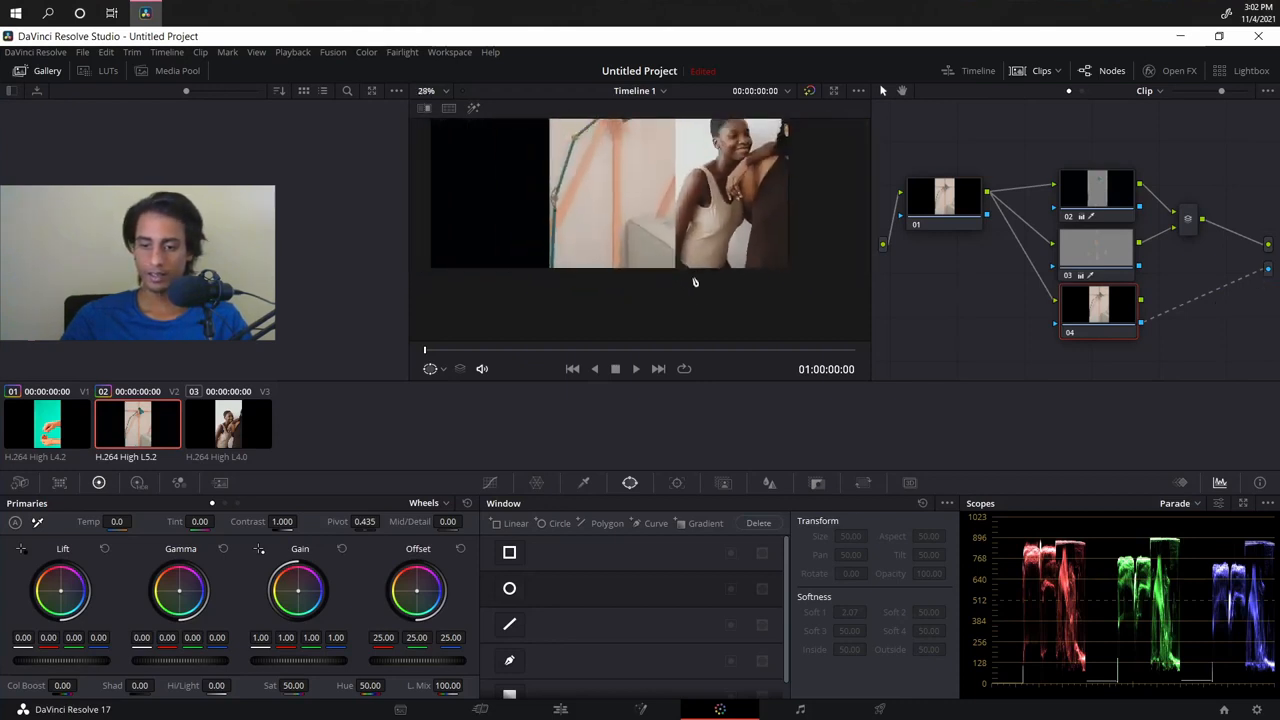
pyautogui.scroll(7, 523, 231)
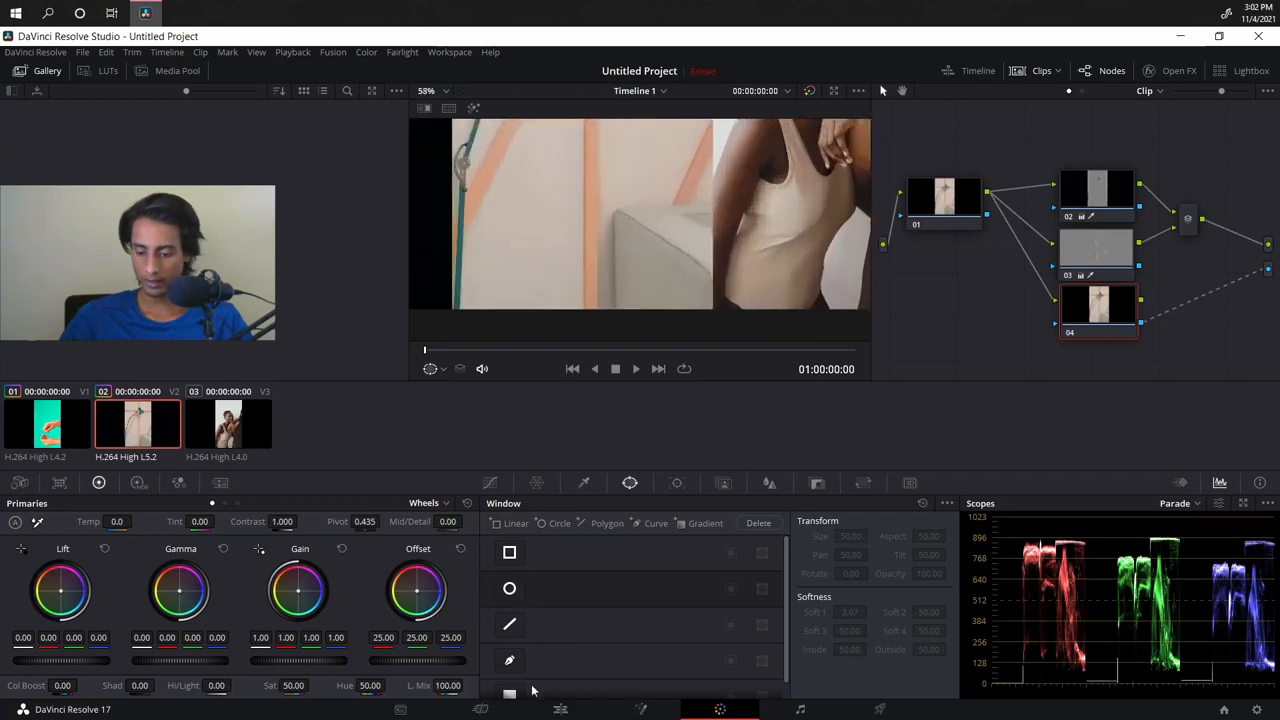
# Step: Add a polygon window to node 04 and pull its two left corners to the sofa's left side
pyautogui.click(599, 524)
pyautogui.scroll(-5, 606, 320)
pyautogui.scroll(-3, 623, 254)
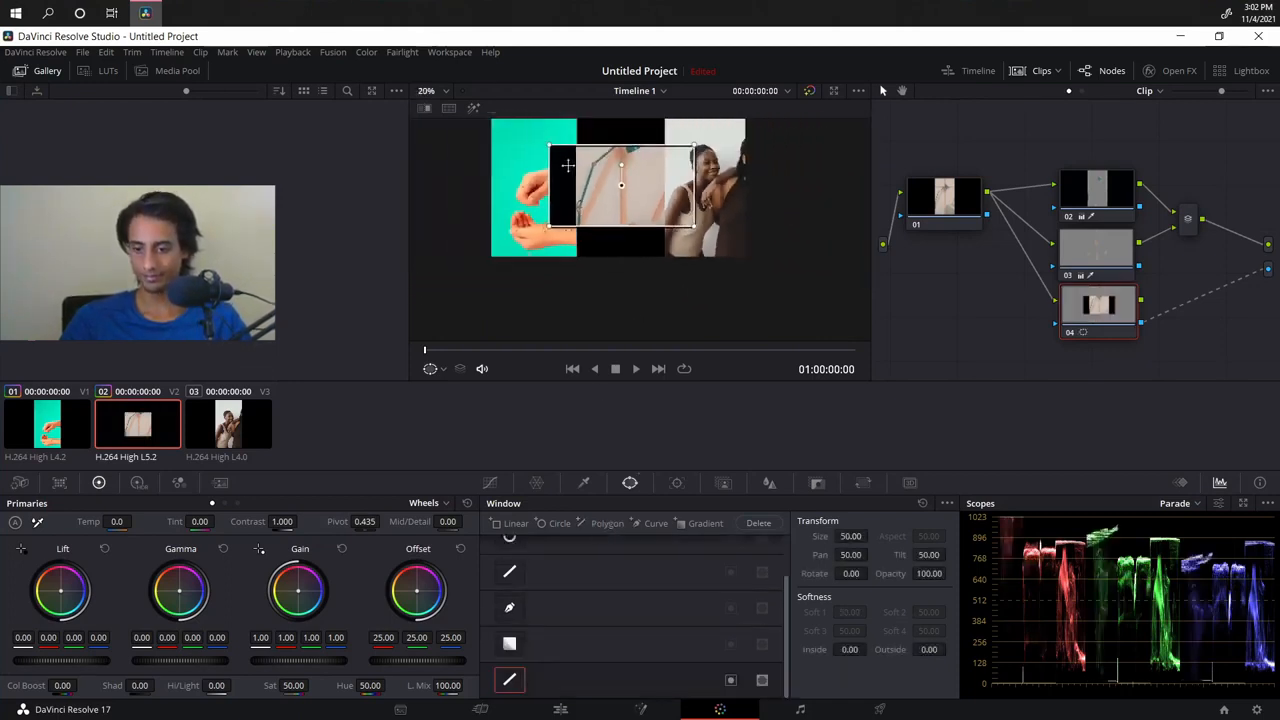
pyautogui.moveTo(550, 148); pyautogui.dragTo(632, 203)
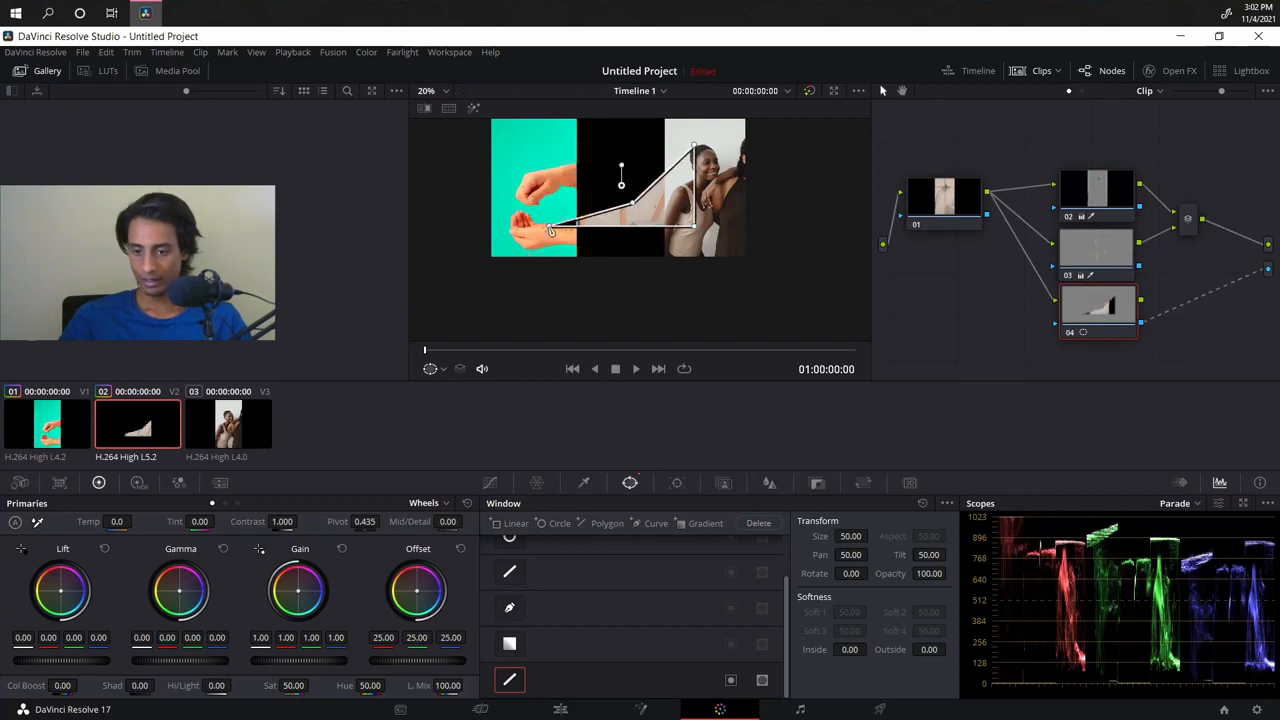
pyautogui.moveTo(551, 232); pyautogui.dragTo(624, 271)
pyautogui.scroll(3, 640, 278)
pyautogui.scroll(-1, 651, 285)
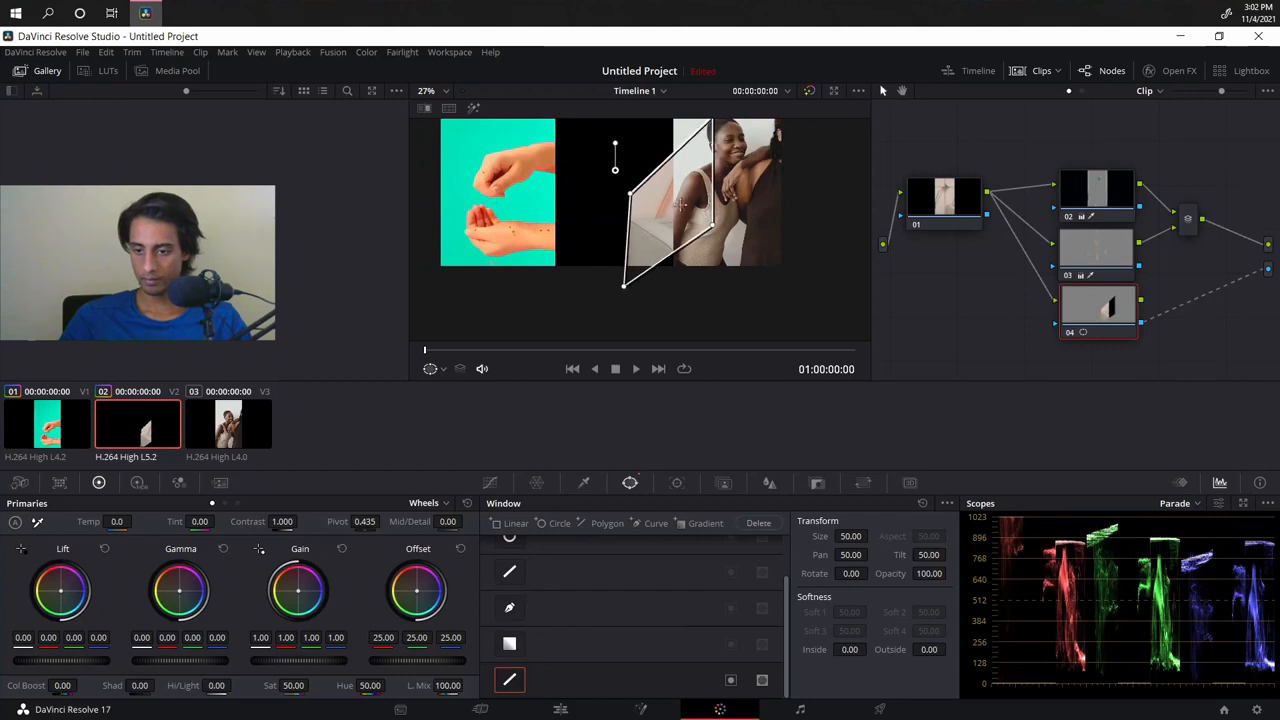
# Step: Shift the polygon window to pan 52.41 and tilt 45.88, and place its remaining corners around the sofa
pyautogui.moveTo(624, 185); pyautogui.dragTo(627, 220)
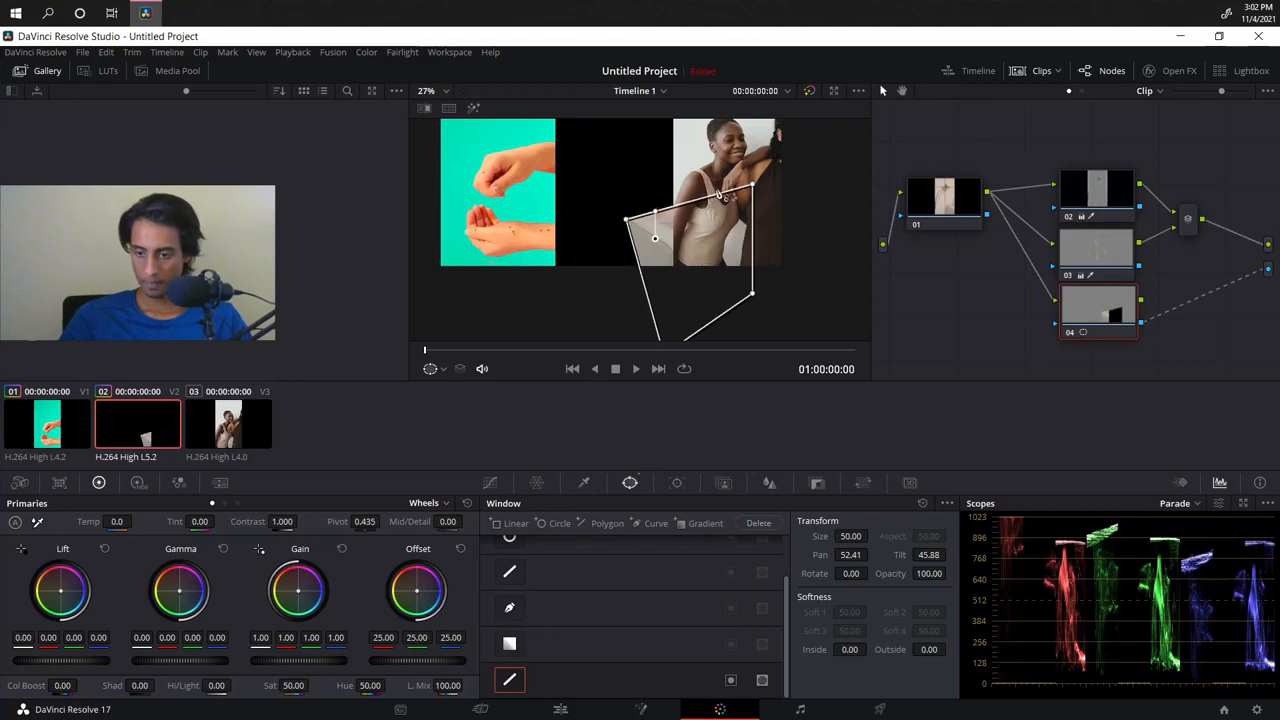
pyautogui.moveTo(752, 191); pyautogui.dragTo(676, 218)
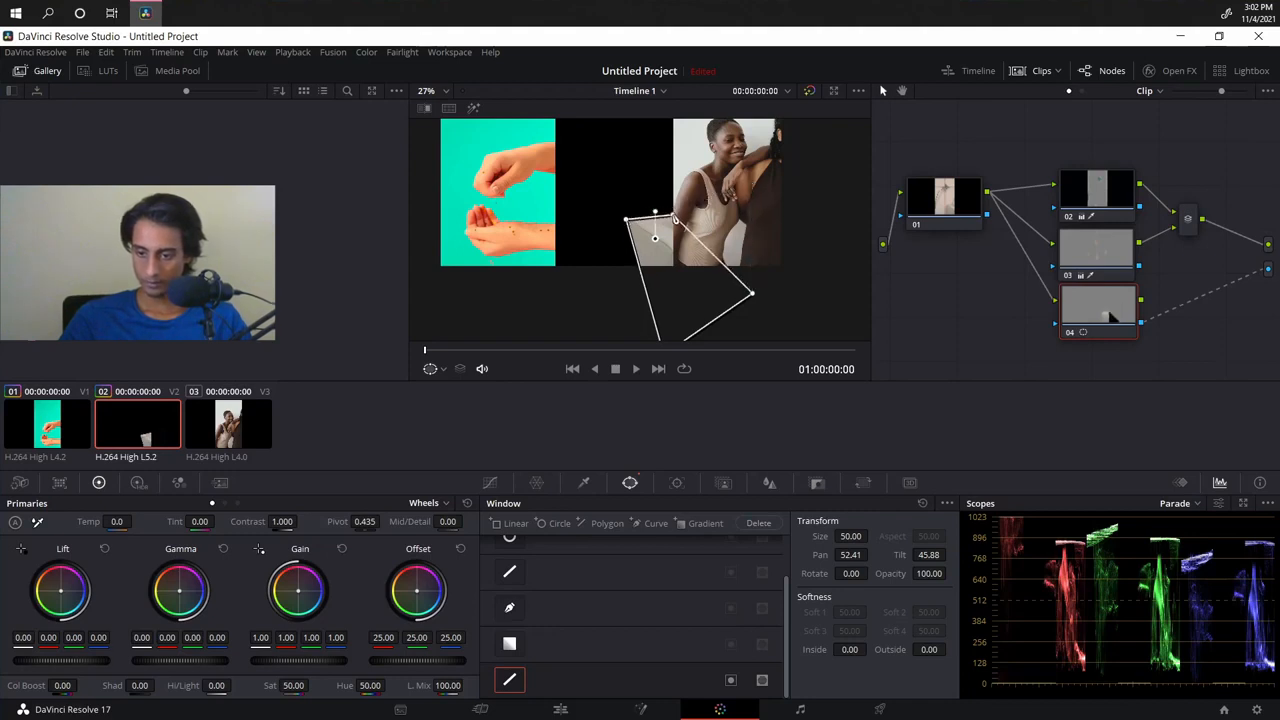
pyautogui.scroll(-2, 670, 335)
pyautogui.moveTo(656, 319); pyautogui.dragTo(626, 258)
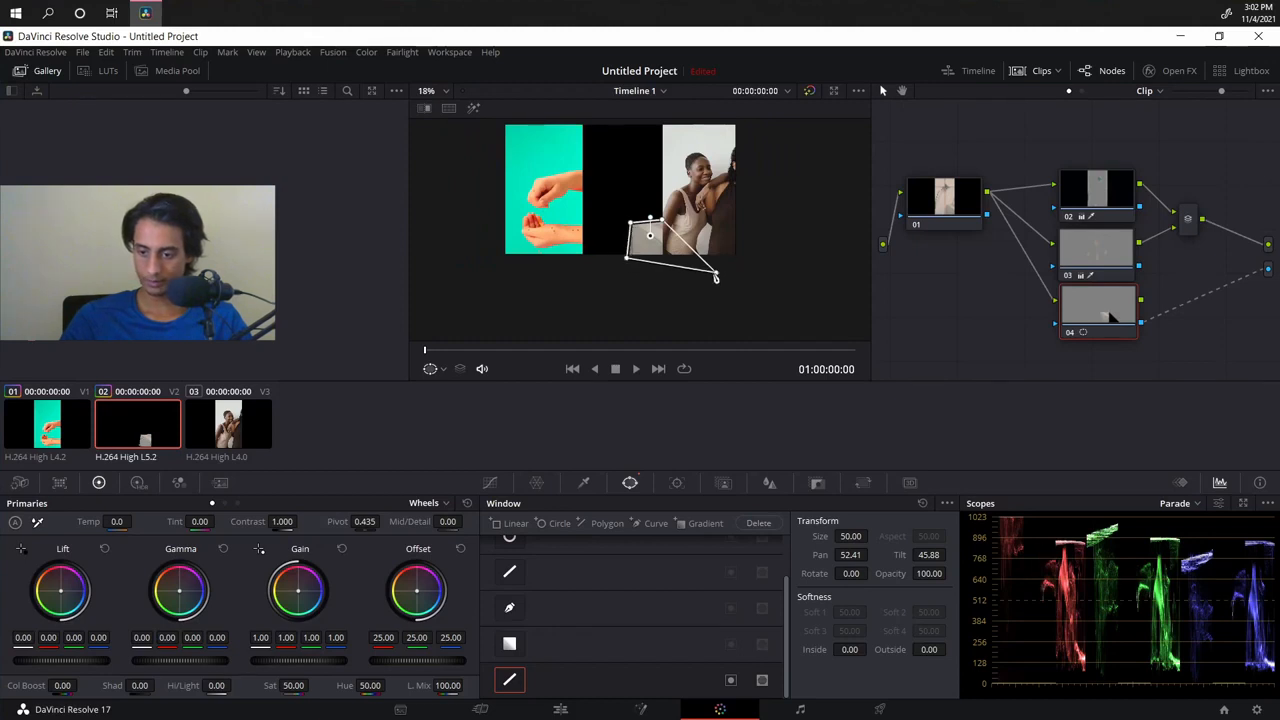
pyautogui.moveTo(716, 278); pyautogui.dragTo(665, 261)
pyautogui.scroll(4, 670, 262)
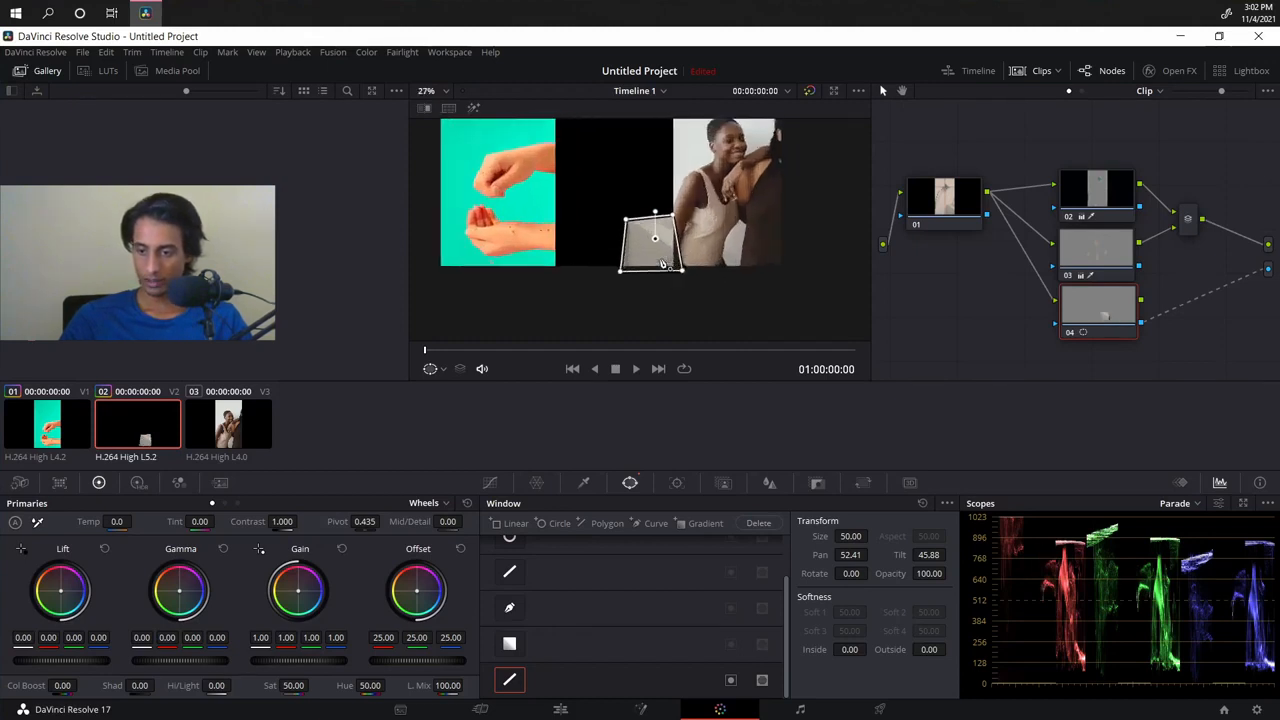
# Step: Refine the polygon's corners up close so the outline follows the sofa's edges and the clip's border
pyautogui.scroll(2, 590, 341)
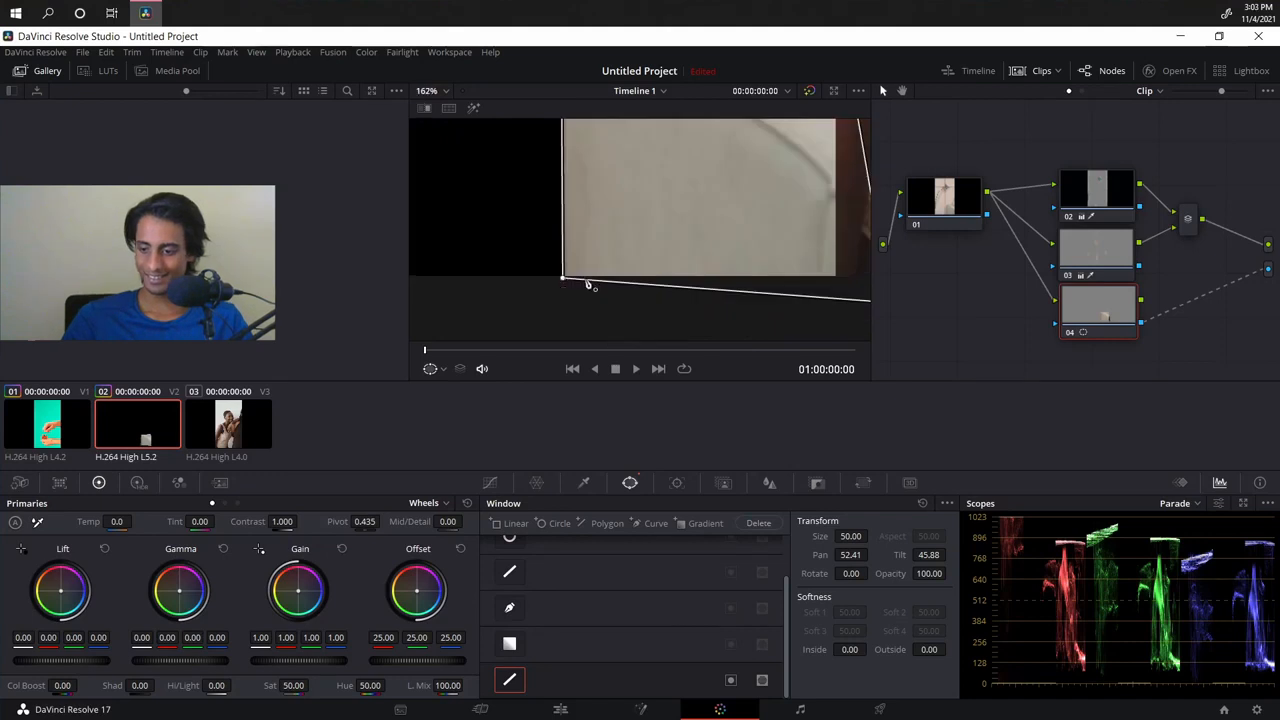
pyautogui.moveTo(801, 282); pyautogui.dragTo(770, 266)
pyautogui.scroll(4, 784, 230)
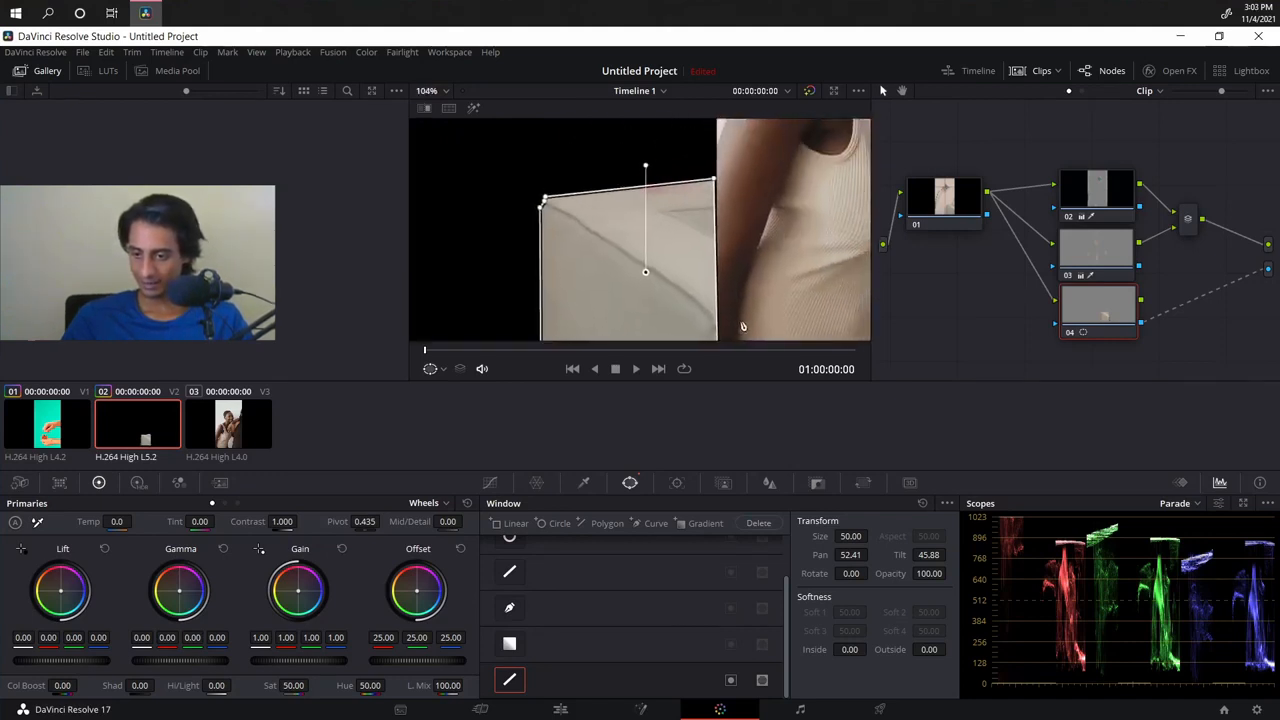
pyautogui.moveTo(840, 244); pyautogui.dragTo(782, 222)
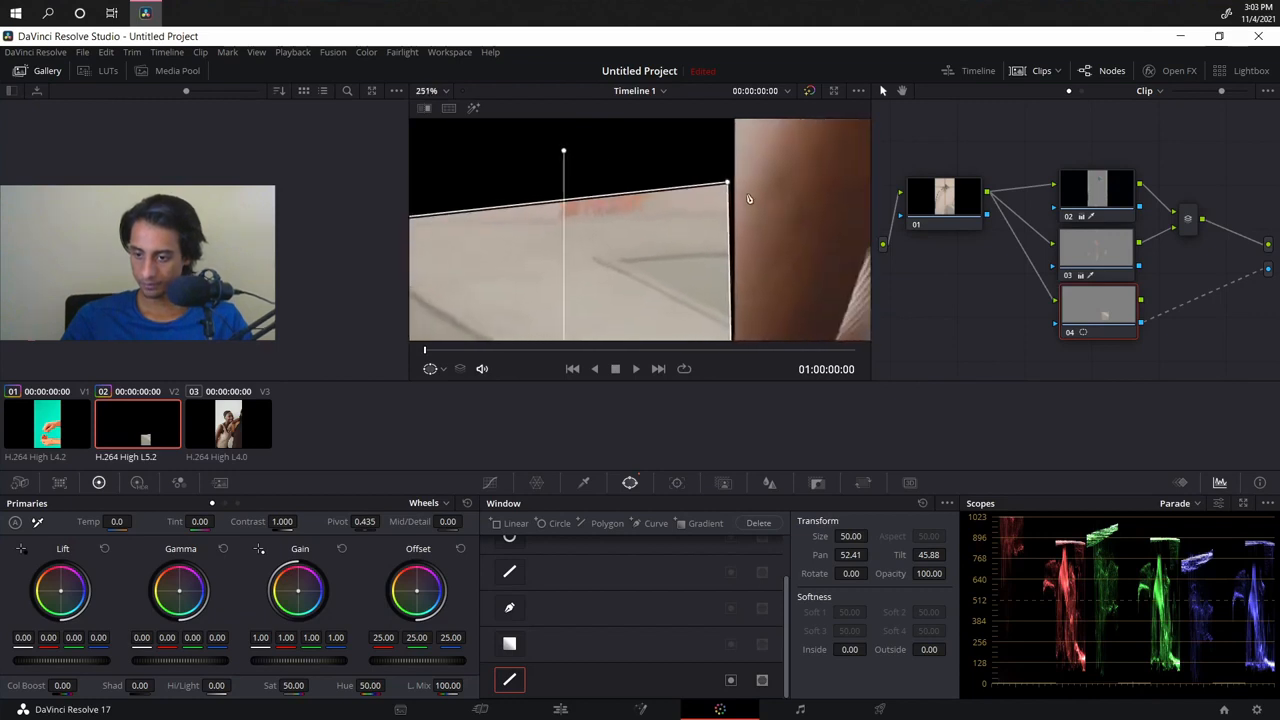
pyautogui.moveTo(731, 187); pyautogui.dragTo(738, 211)
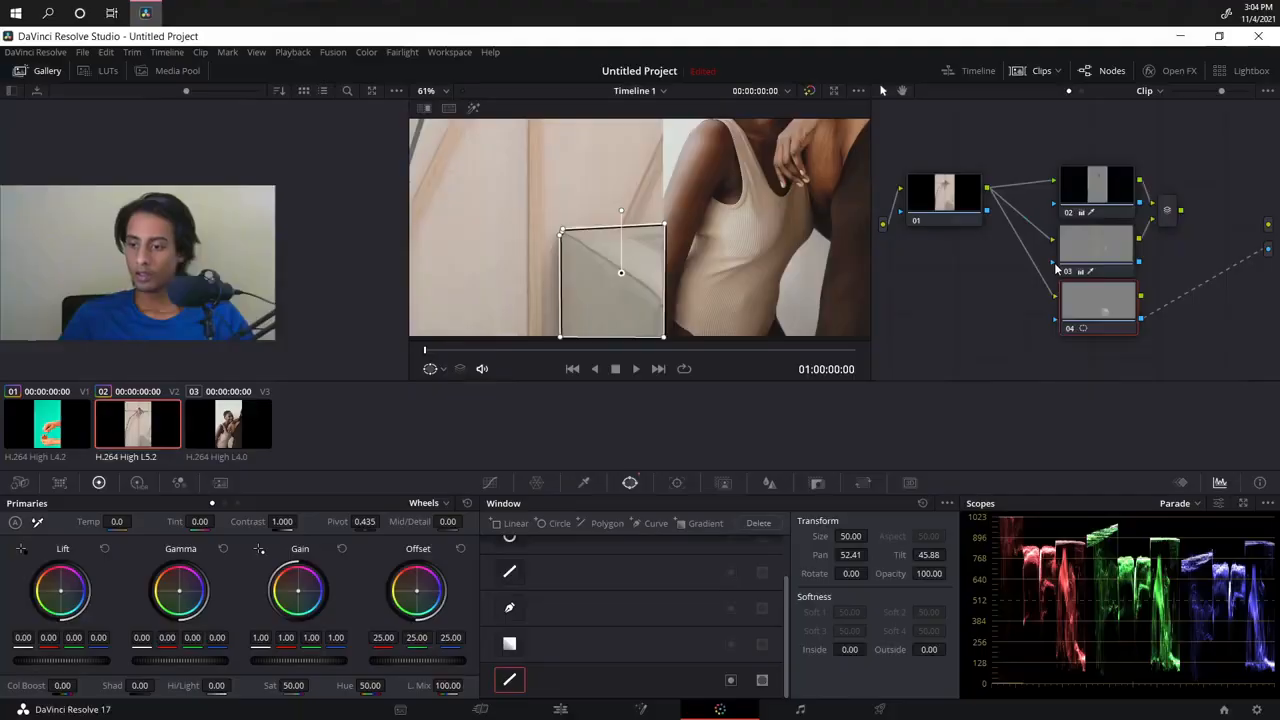
# Step: Move nodes 01 to 04 and the mixer closer to the source to free space before the final output
pyautogui.scroll(-2, 1219, 323)
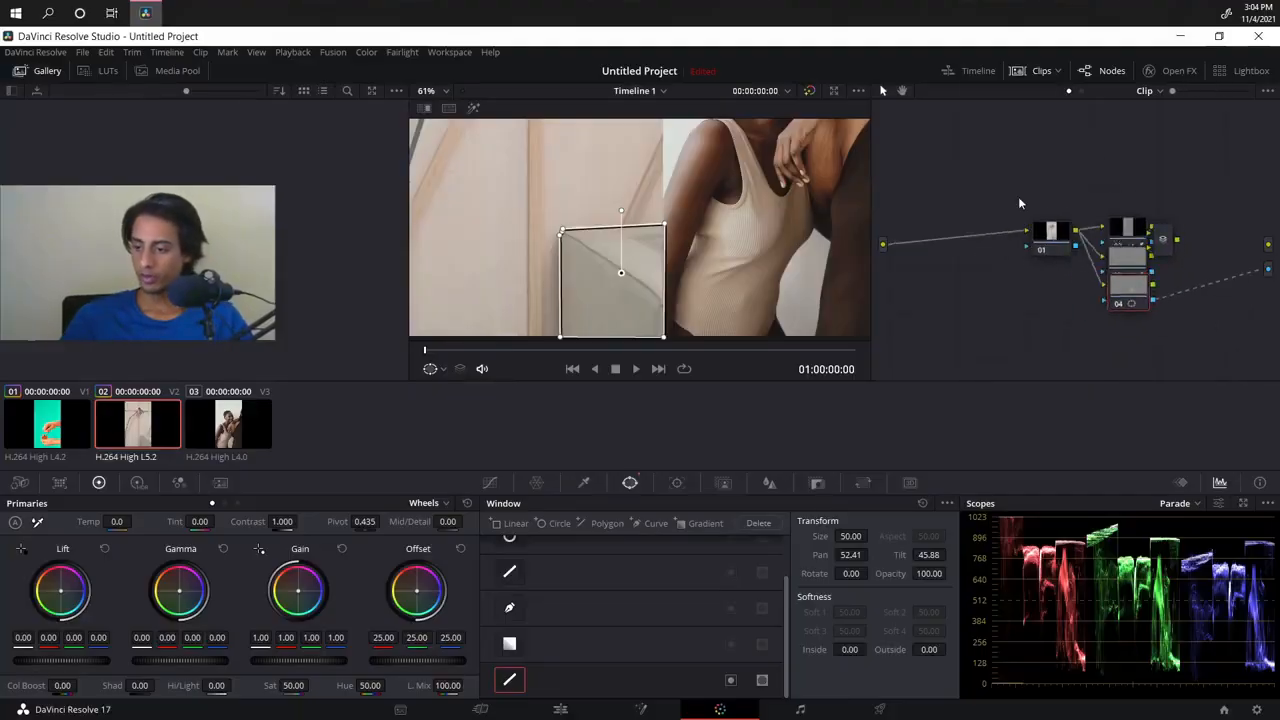
pyautogui.moveTo(1018, 196); pyautogui.dragTo(1182, 321)
pyautogui.moveTo(1124, 264); pyautogui.dragTo(1103, 239)
pyautogui.click(1100, 276)
pyautogui.scroll(4, 1100, 276)
pyautogui.scroll(-3, 1100, 276)
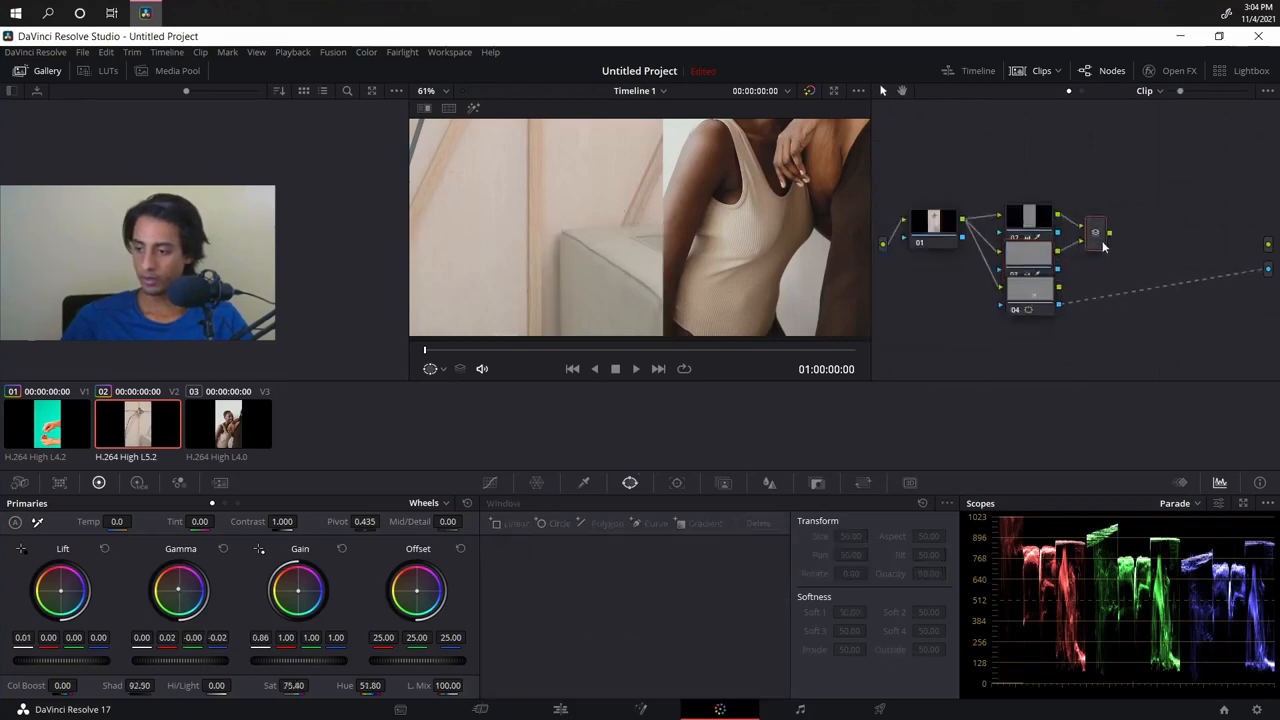
# Step: Add a corrector node after the mixer, feed it from the mixer's output, and place it close beside the mixer
pyautogui.rightClick(1086, 265)
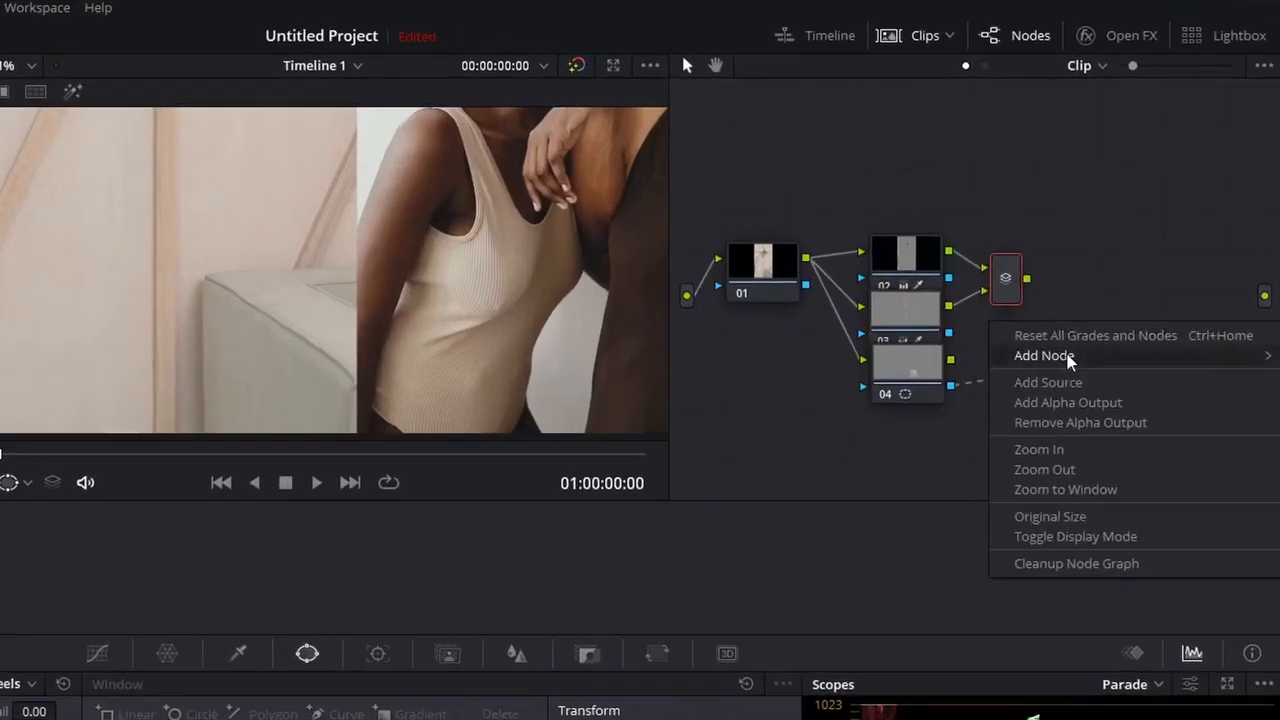
pyautogui.moveTo(1133, 288)
pyautogui.click(953, 361)
pyautogui.moveTo(1070, 338); pyautogui.dragTo(998, 281)
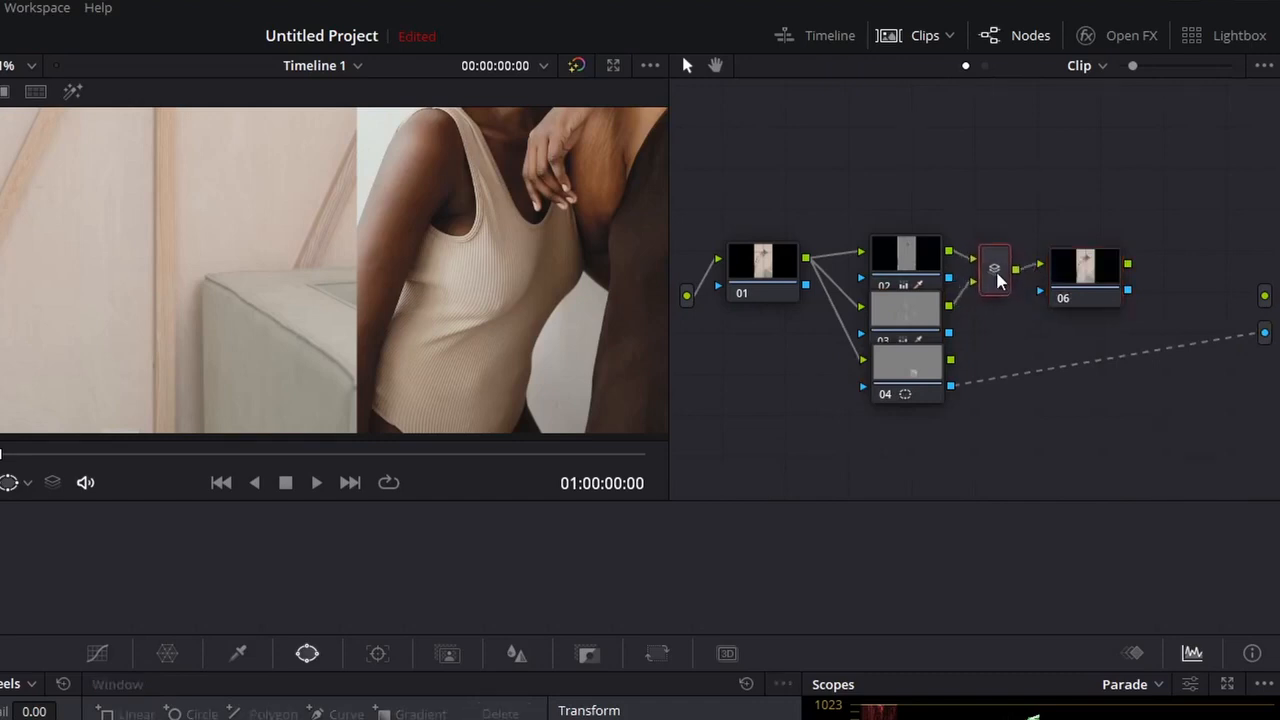
pyautogui.moveTo(1102, 288); pyautogui.dragTo(1090, 285)
# Step: Add a second mixer node, connect nodes 06 and 04 to its inputs, and link its output to the final output
pyautogui.rightClick(1043, 363)
pyautogui.moveTo(1055, 400)
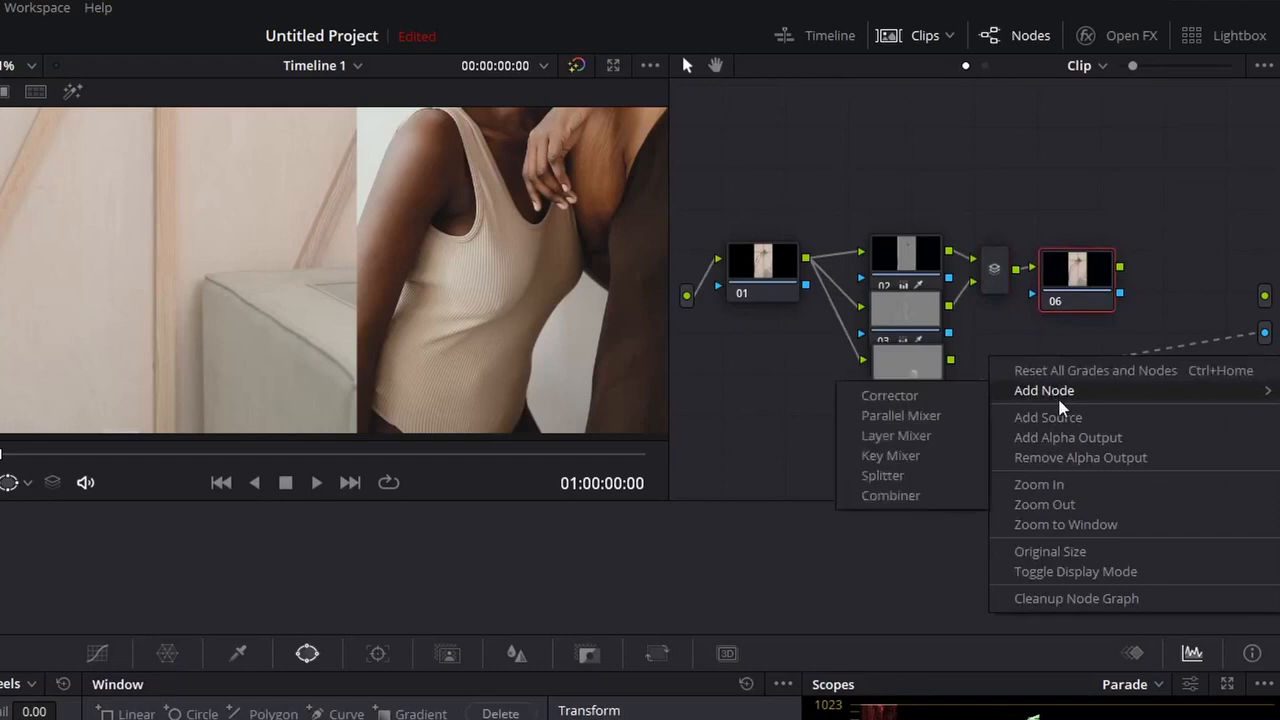
pyautogui.click(936, 417)
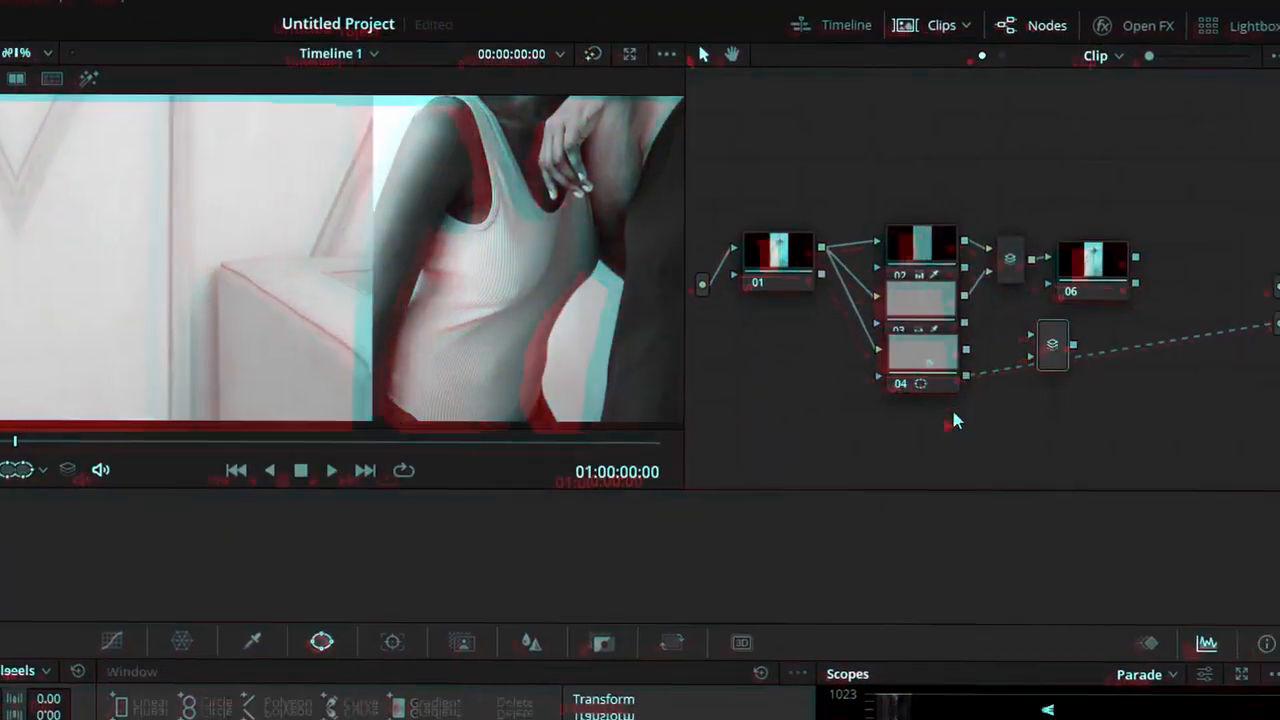
pyautogui.moveTo(1042, 368); pyautogui.dragTo(1179, 361)
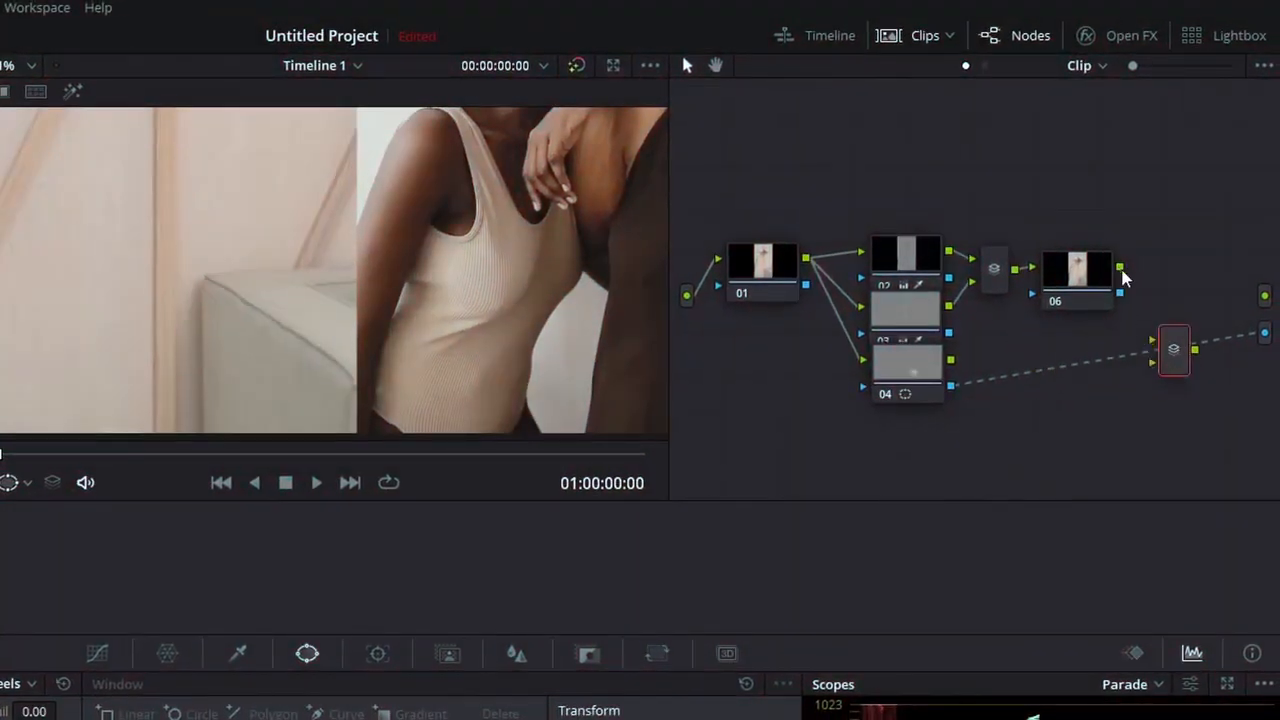
pyautogui.moveTo(1122, 278)
pyautogui.mouseDown()
pyautogui.moveTo(1165, 345)
pyautogui.moveTo(1153, 341)
pyautogui.mouseUp()
pyautogui.moveTo(953, 368); pyautogui.dragTo(1264, 296)
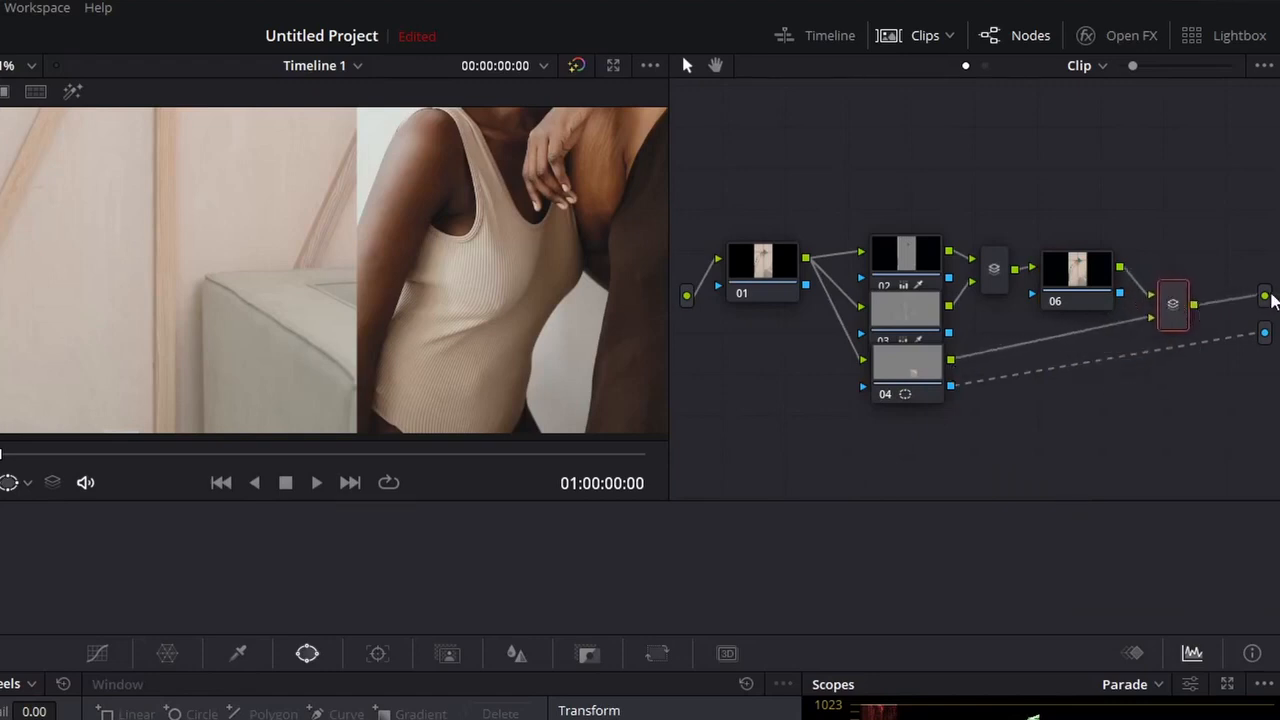
# Step: Remove the key link between node 04 and the alpha output
pyautogui.rightClick(1211, 343)
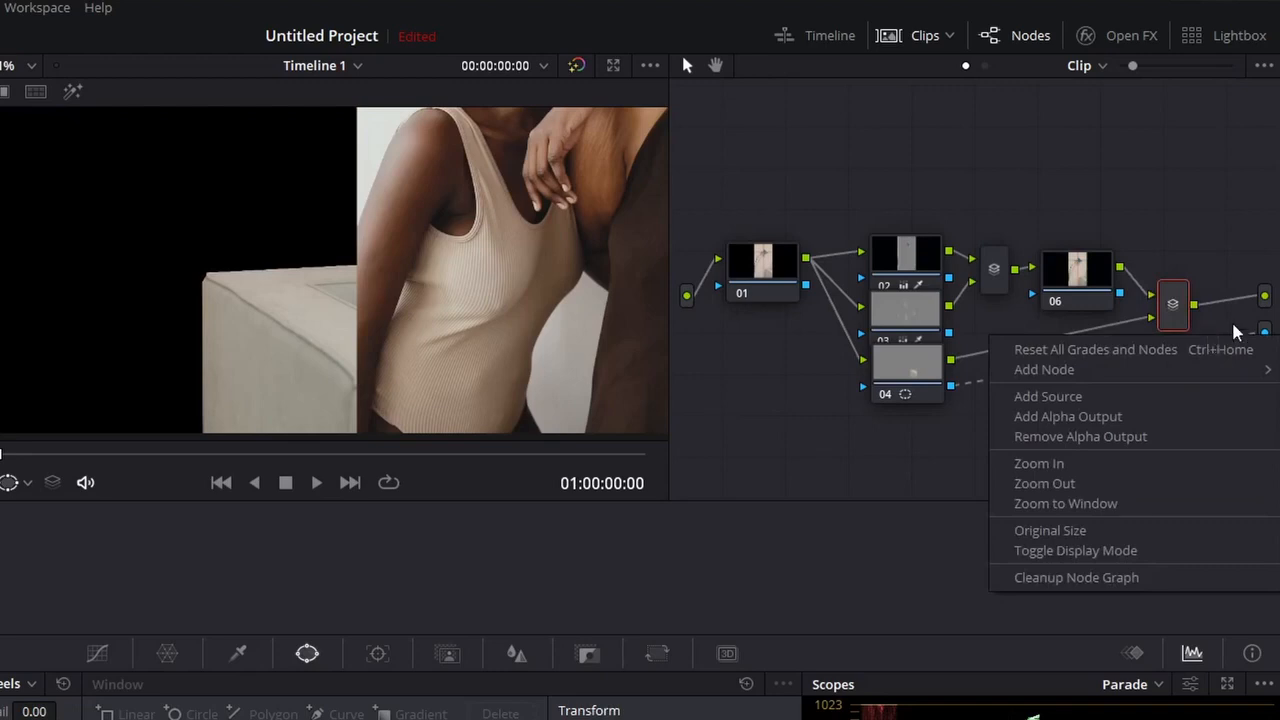
pyautogui.click(1233, 325)
pyautogui.rightClick(1211, 341)
pyautogui.click(1206, 357)
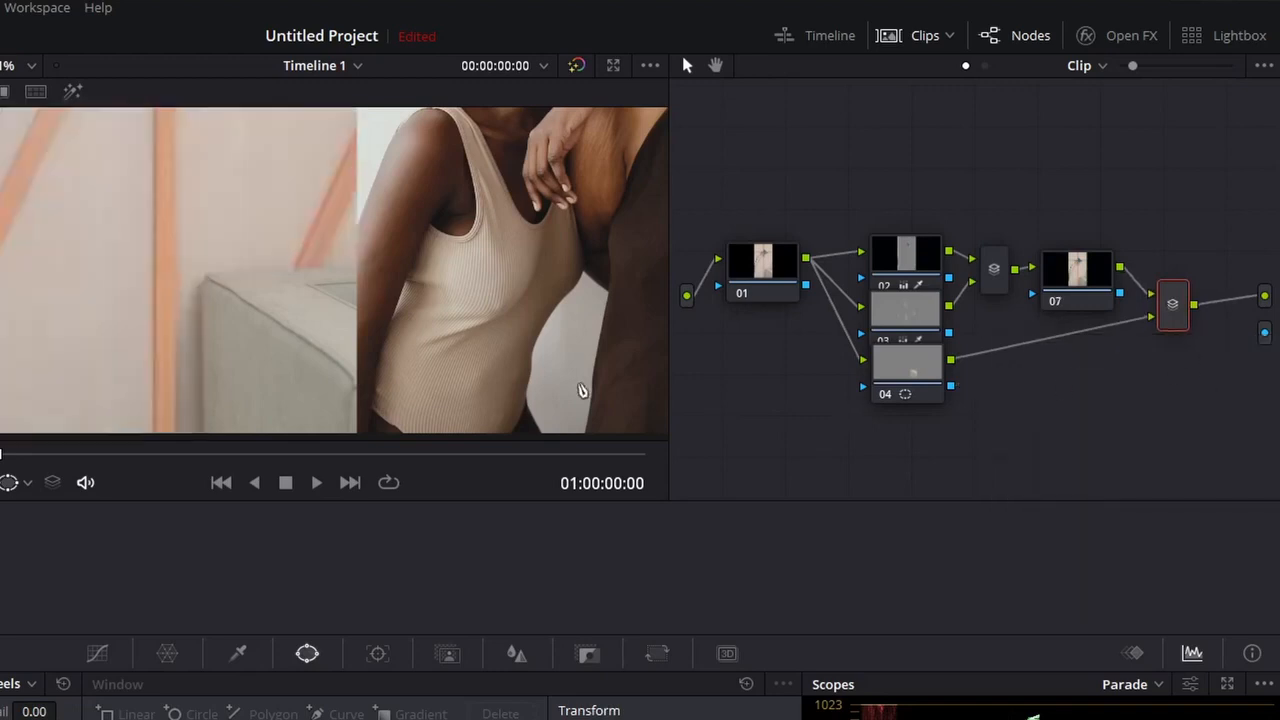
# Step: Recolor the sofa through node 04 with saturation 100, offset 21.59, 26.38 and 20.28, and a slight gain shift toward yellow-green
pyautogui.scroll(-2, 581, 390)
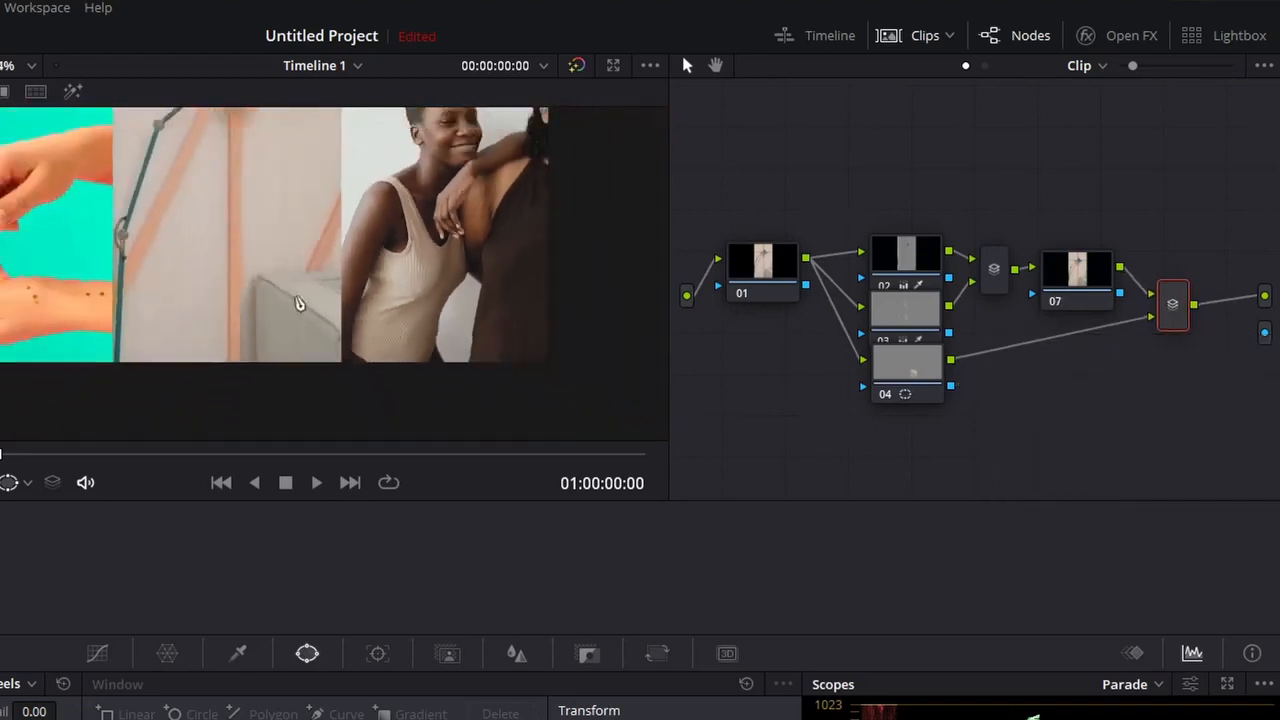
pyautogui.scroll(-2, 306, 290)
pyautogui.scroll(3, 309, 300)
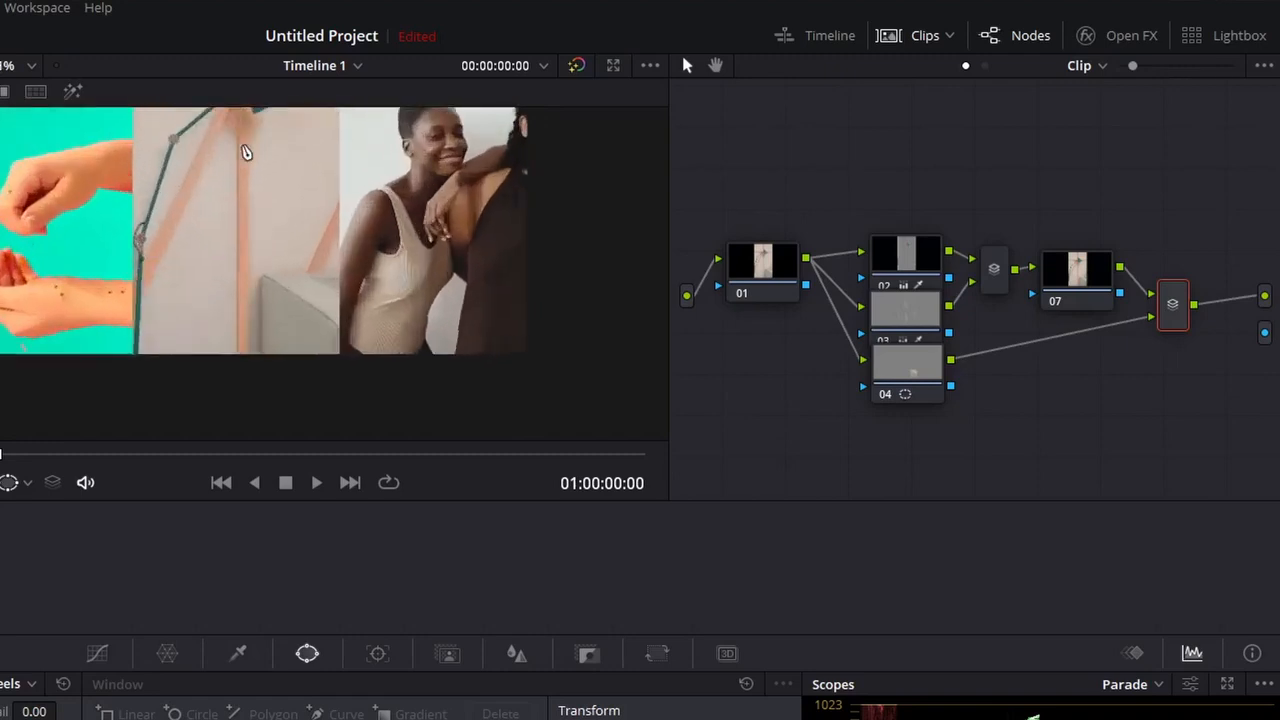
pyautogui.scroll(4, 366, 250)
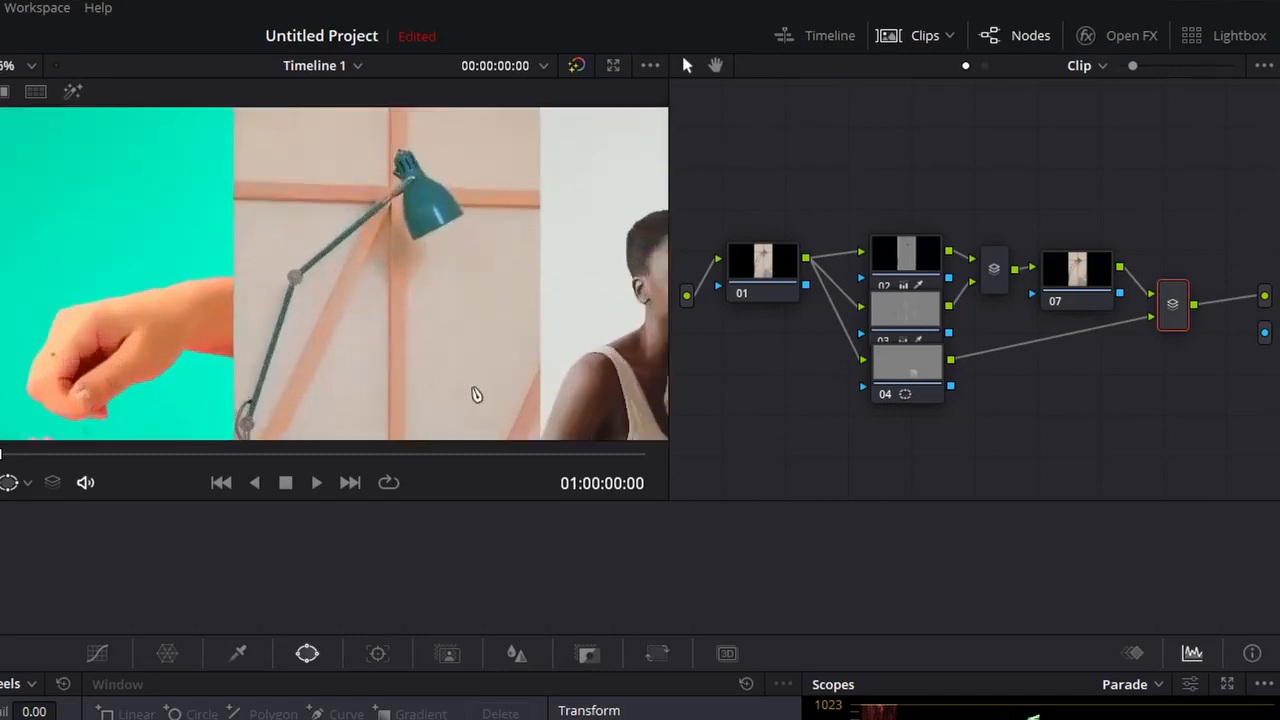
pyautogui.moveTo(476, 394); pyautogui.dragTo(466, 189)
pyautogui.scroll(2, 477, 333)
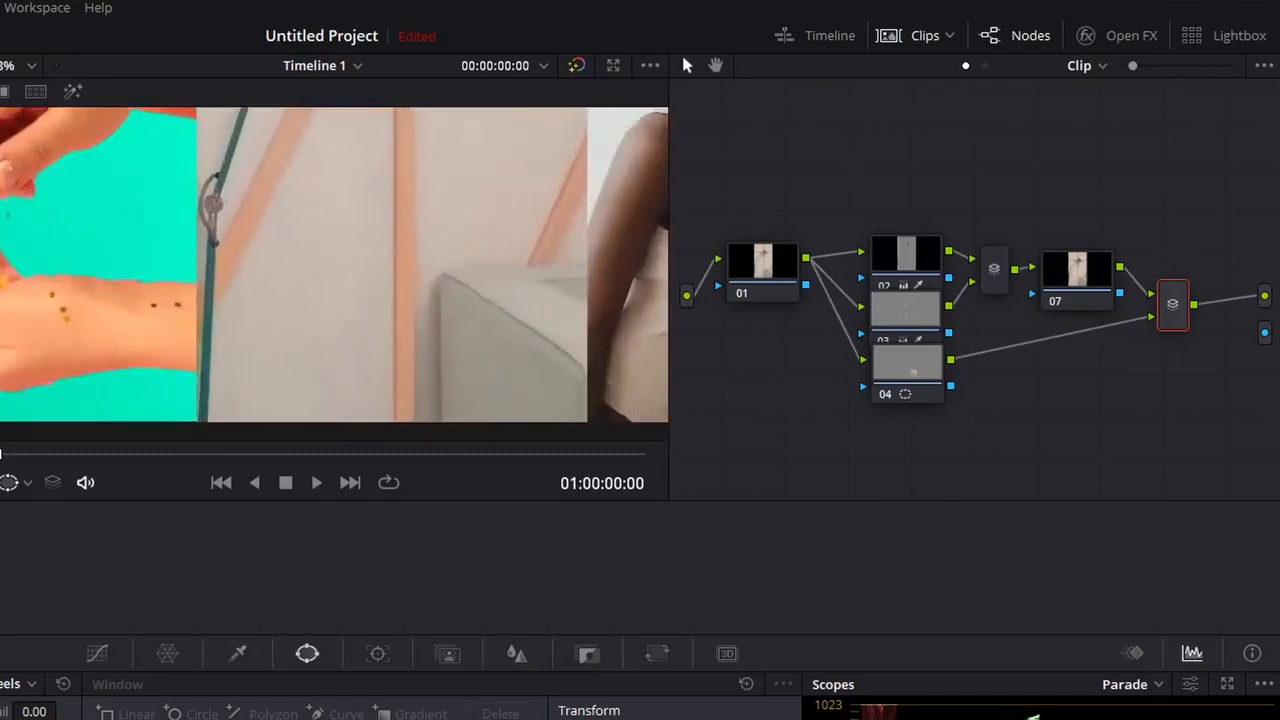
pyautogui.click(906, 368)
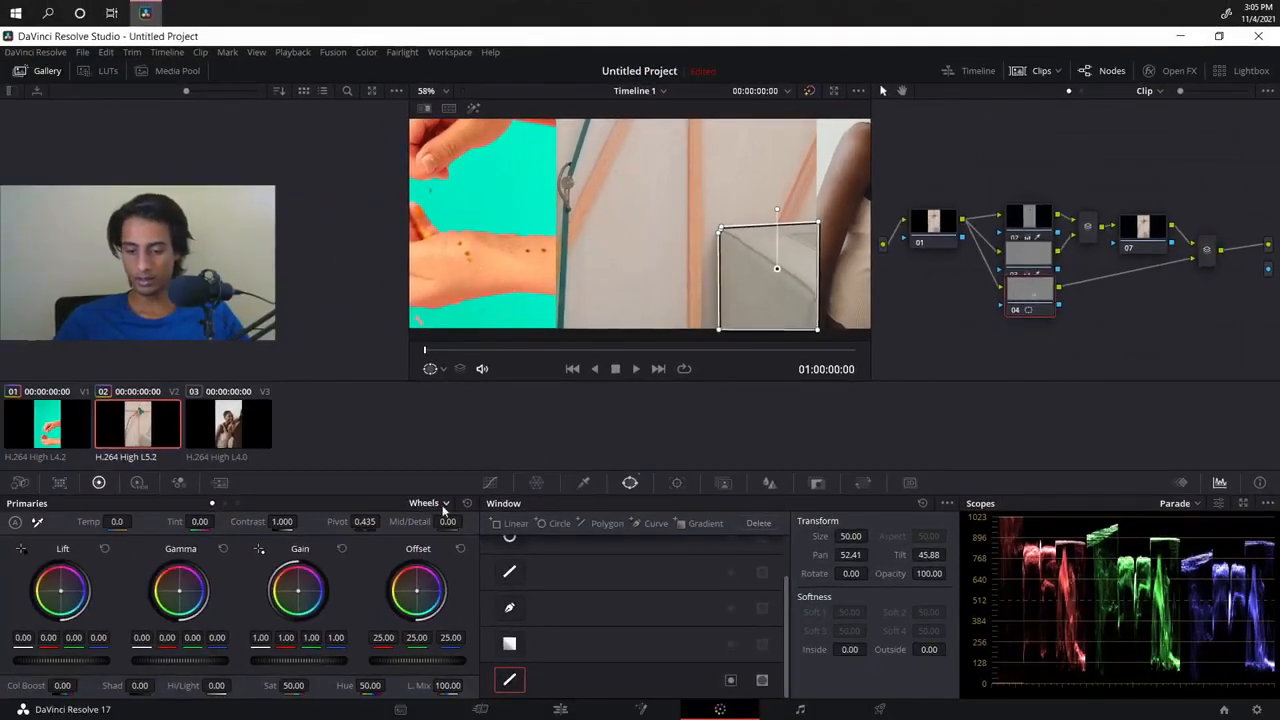
pyautogui.click(496, 482)
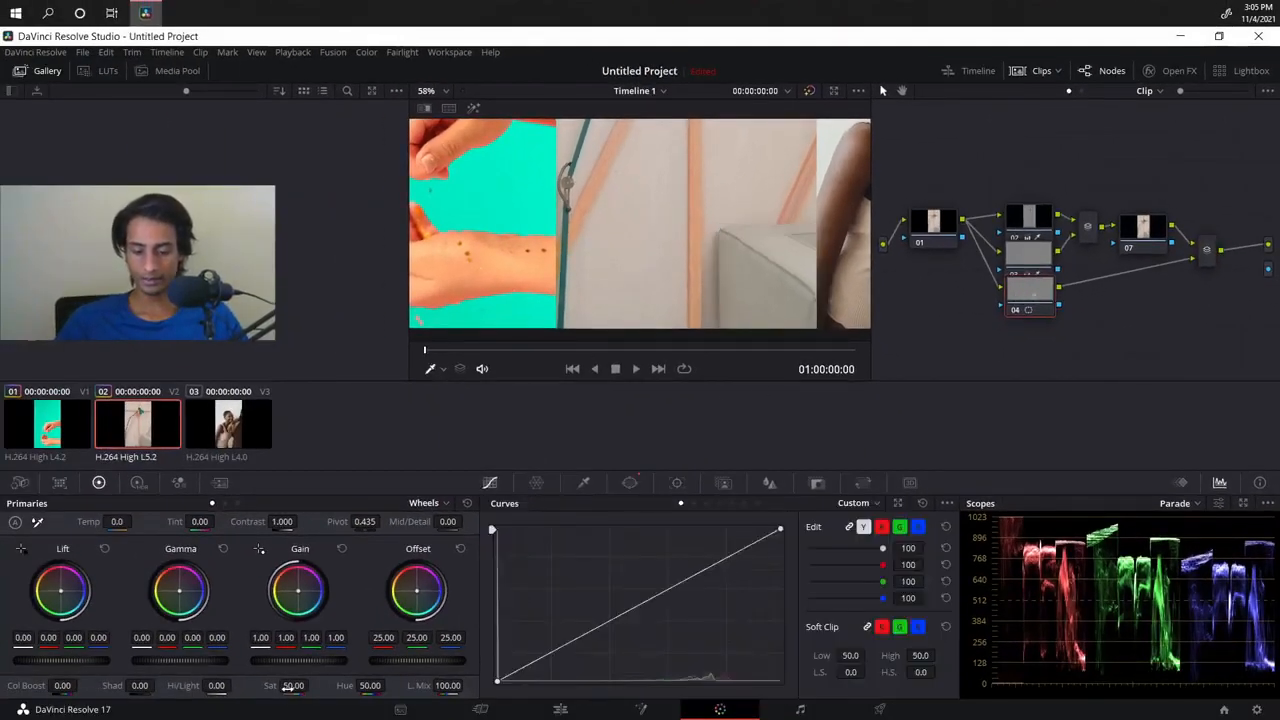
pyautogui.moveTo(291, 686); pyautogui.dragTo(313, 685)
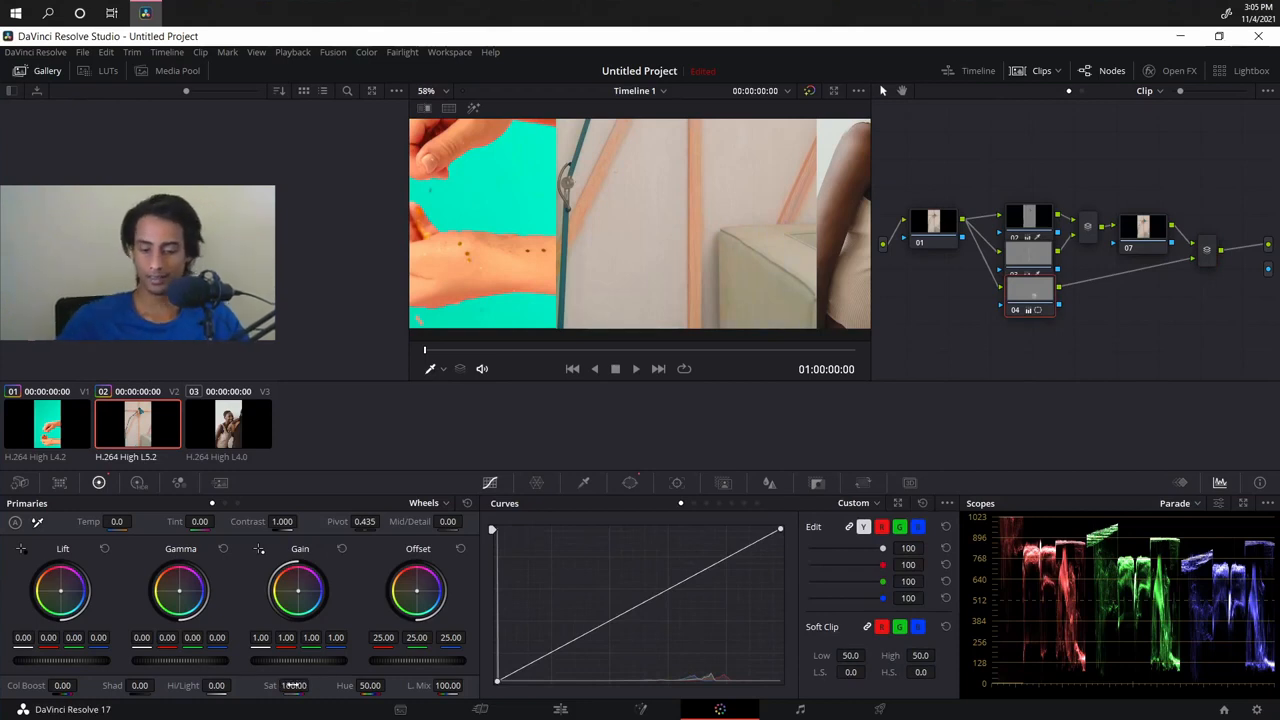
pyautogui.moveTo(421, 596); pyautogui.dragTo(416, 601)
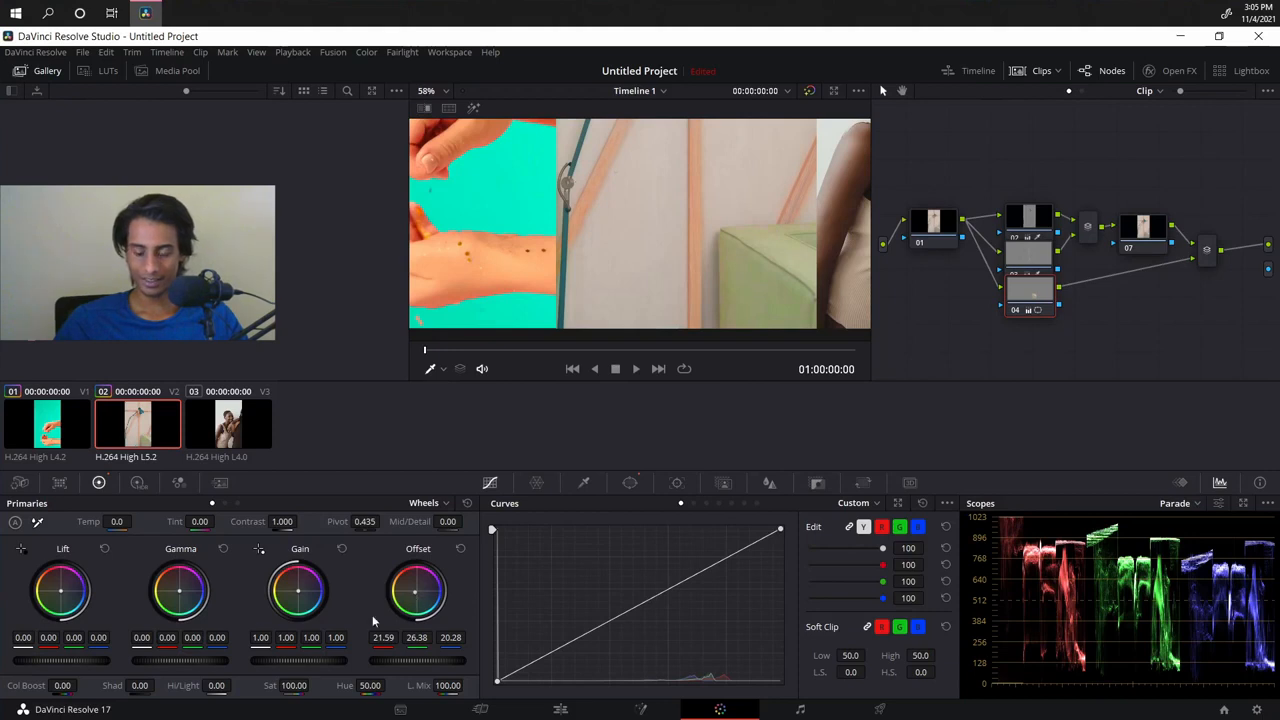
pyautogui.moveTo(300, 594); pyautogui.dragTo(296, 595)
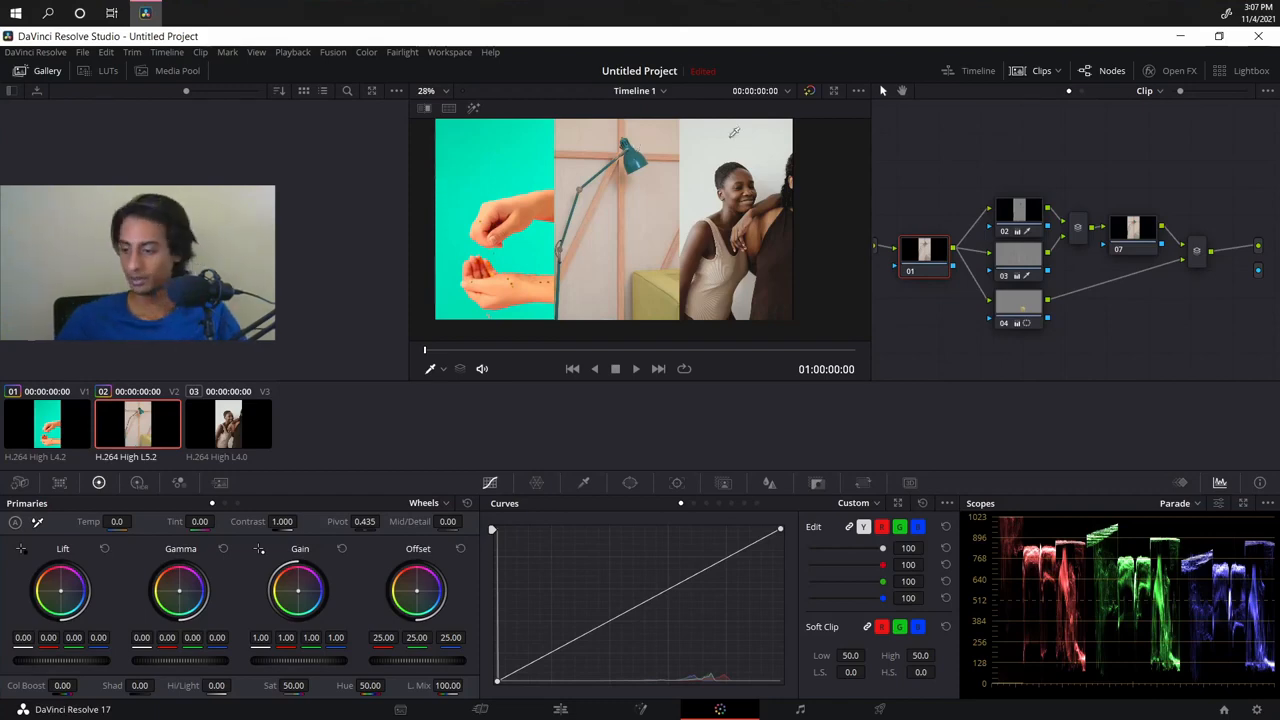
pyautogui.rightClick(1213, 265)
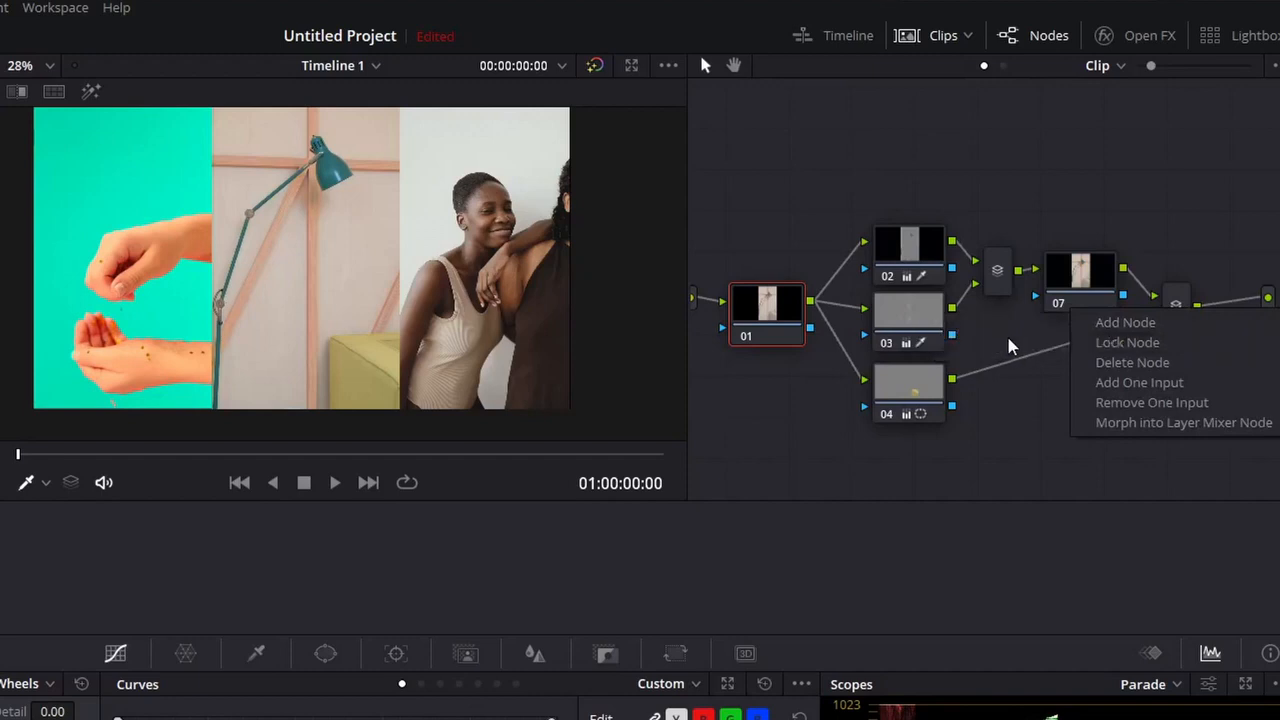
pyautogui.moveTo(1173, 336)
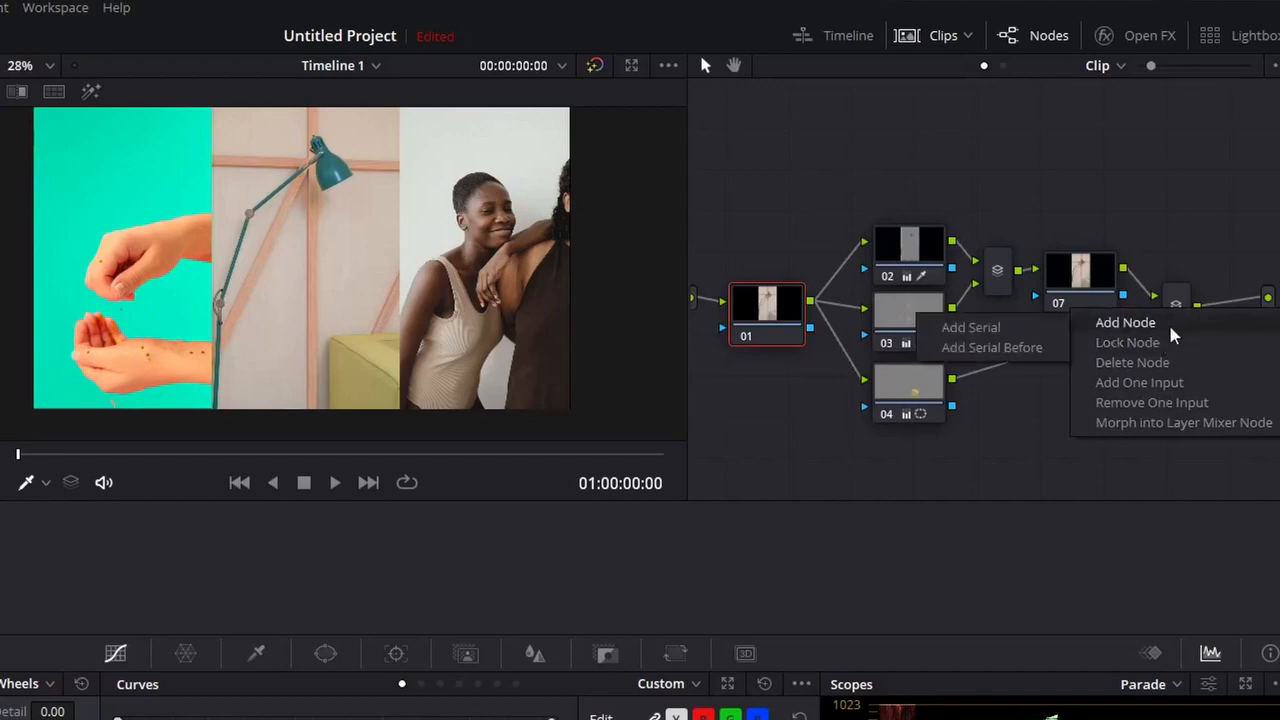
pyautogui.click(1225, 300)
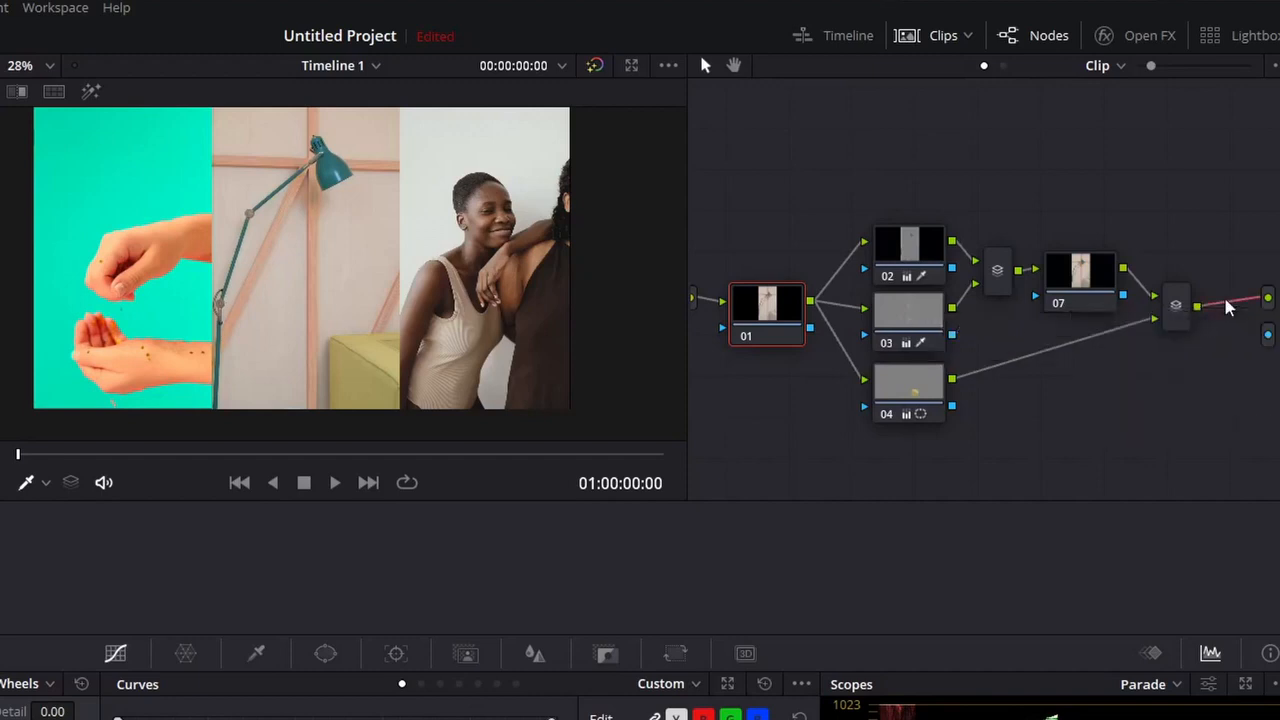
# Step: Add a corrector node, feed it from the second mixer's output, and place it above the final output link
pyautogui.rightClick(1010, 386)
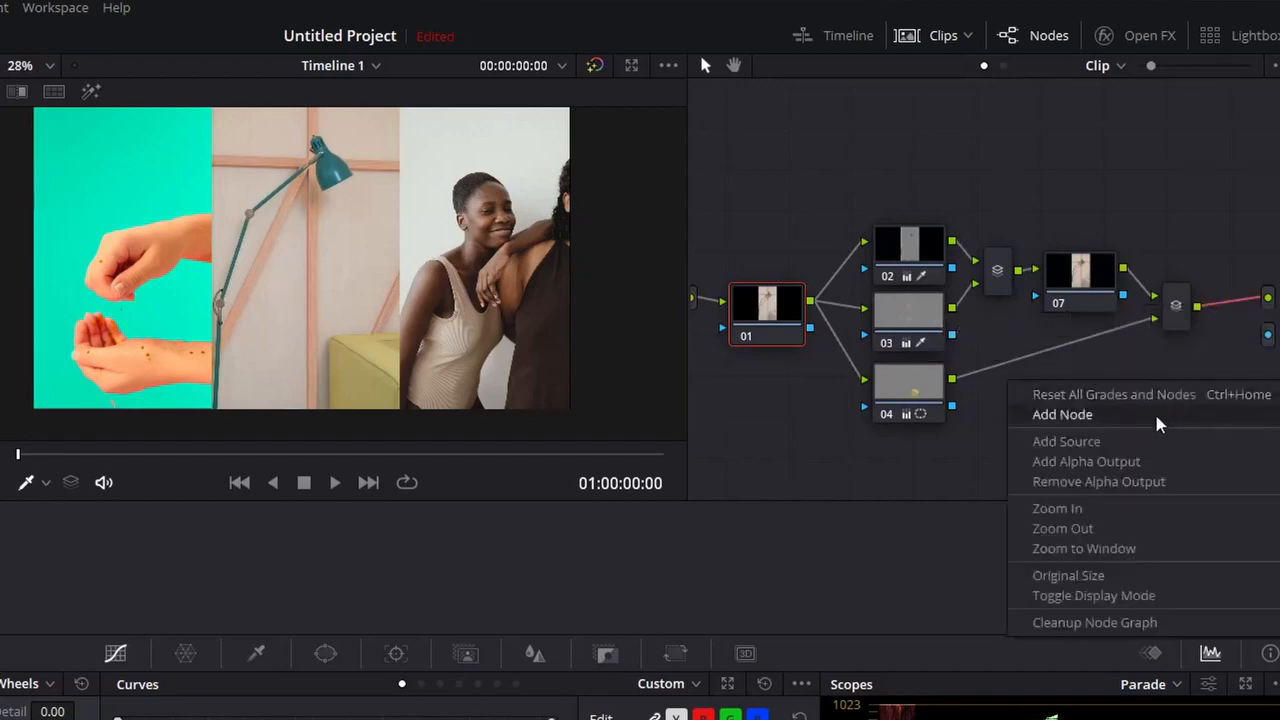
pyautogui.moveTo(1018, 422)
pyautogui.click(908, 419)
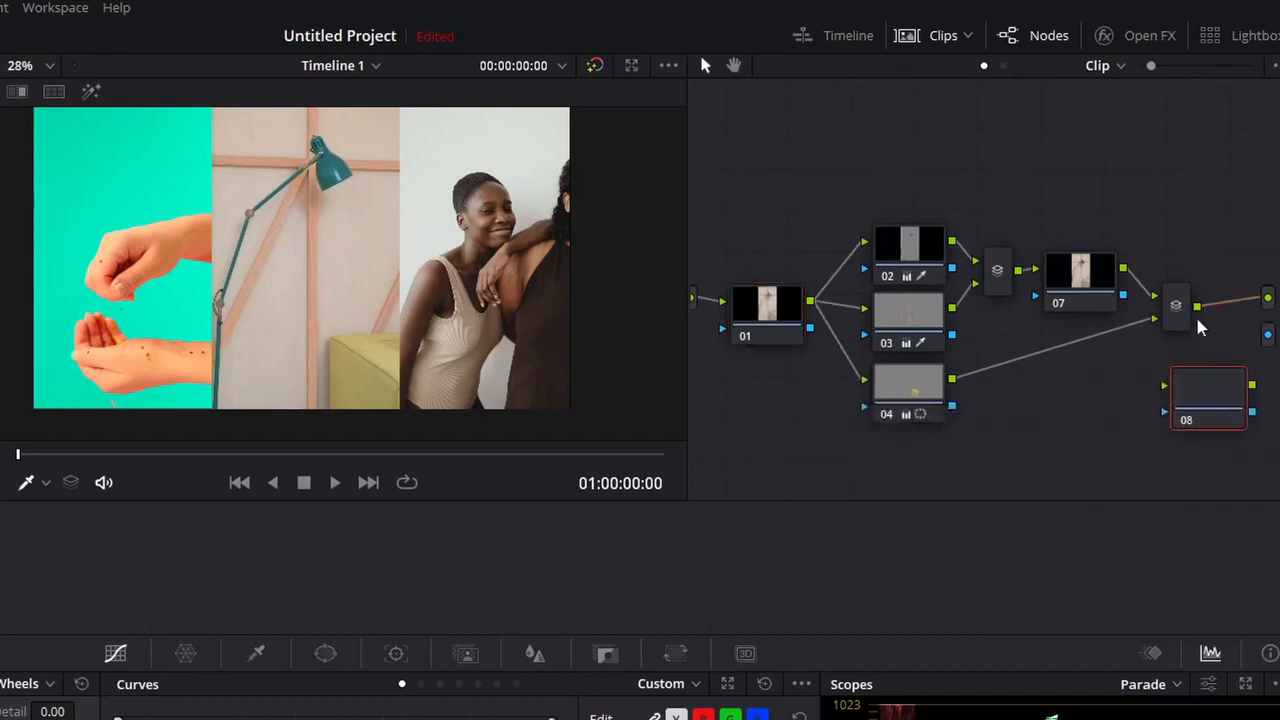
pyautogui.moveTo(1213, 402); pyautogui.dragTo(1248, 220)
# Step: Shift the whole node chain closer to the source and place node 08 directly after the second mixer
pyautogui.scroll(-1, 937, 397)
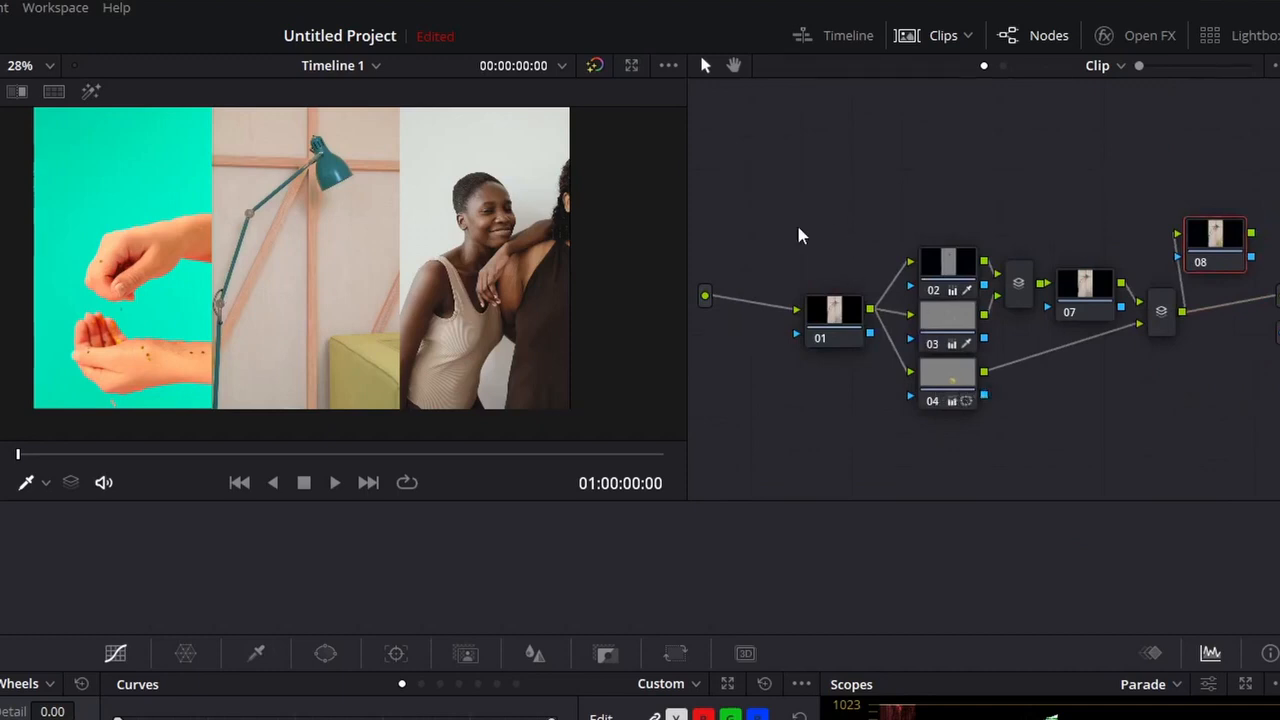
pyautogui.moveTo(789, 207); pyautogui.dragTo(1229, 434)
pyautogui.moveTo(993, 320); pyautogui.dragTo(908, 270)
pyautogui.moveTo(1165, 176); pyautogui.dragTo(1213, 228)
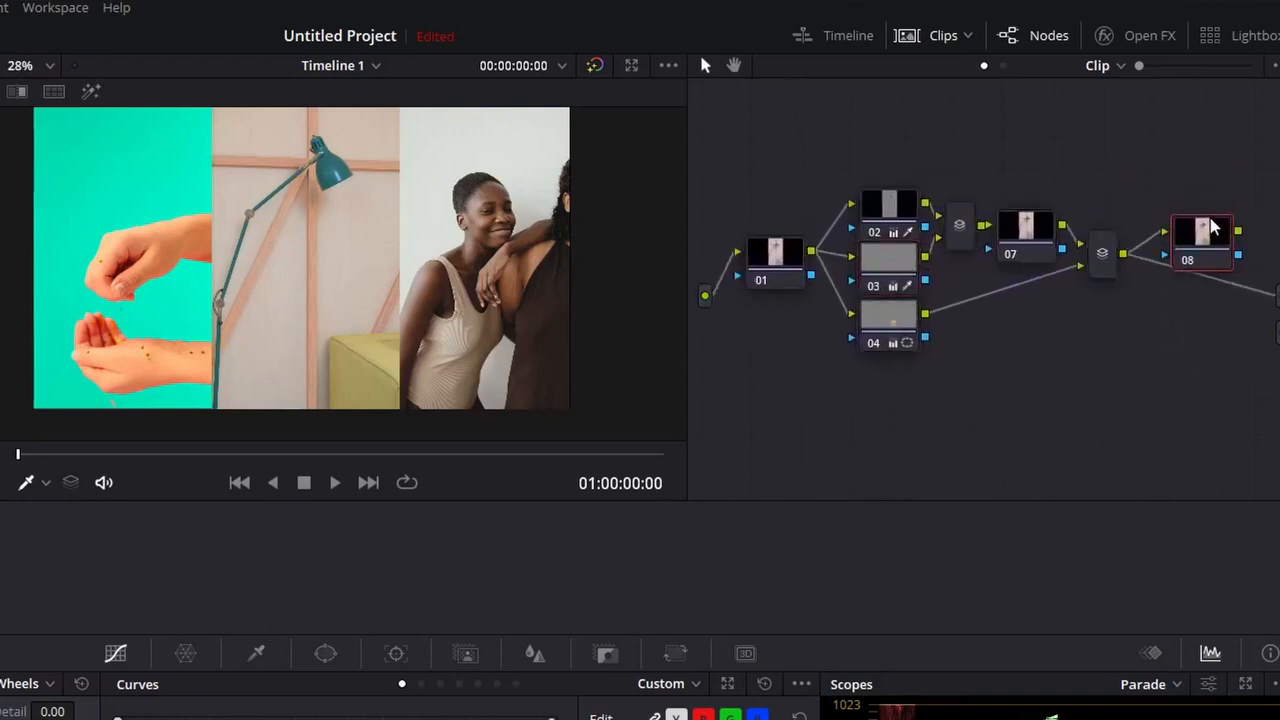
# Step: Add a parallel mixer after node 08, link its first input to node 08 and its output to the final output, and stagger the neighbouring nodes
pyautogui.rightClick(1116, 358)
pyautogui.moveTo(1045, 392)
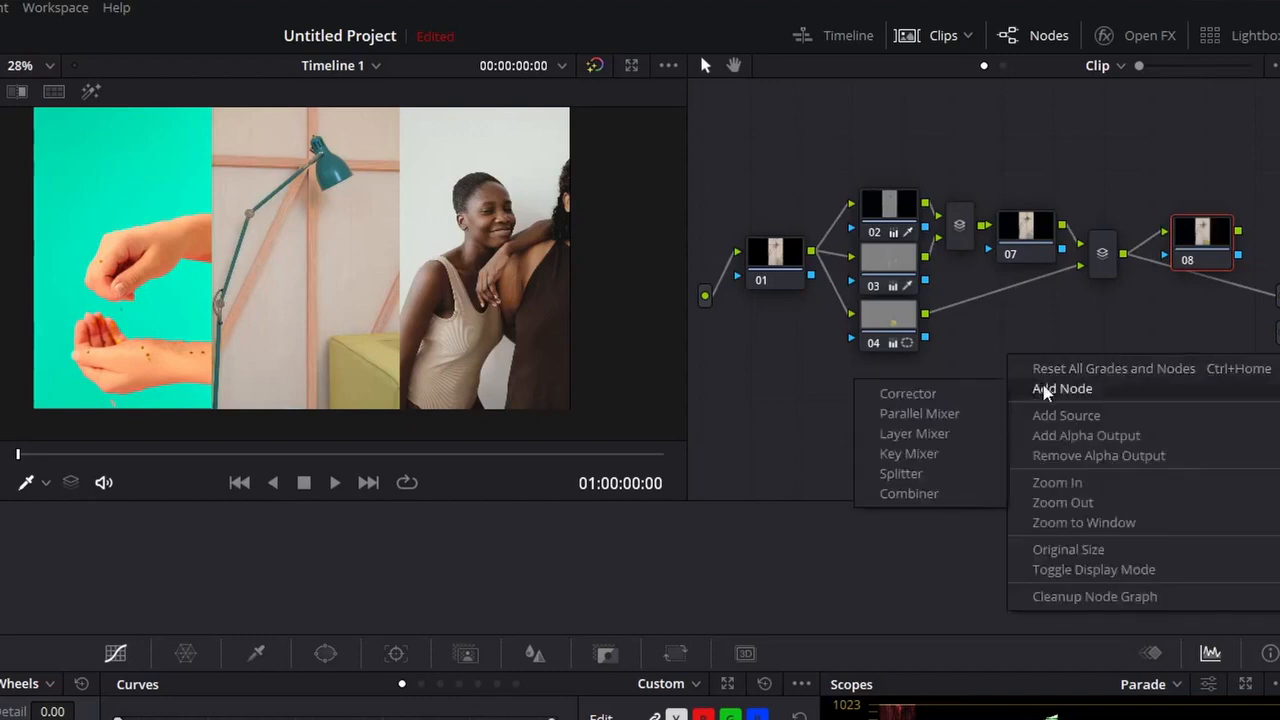
pyautogui.click(935, 413)
pyautogui.moveTo(1120, 366); pyautogui.dragTo(1222, 364)
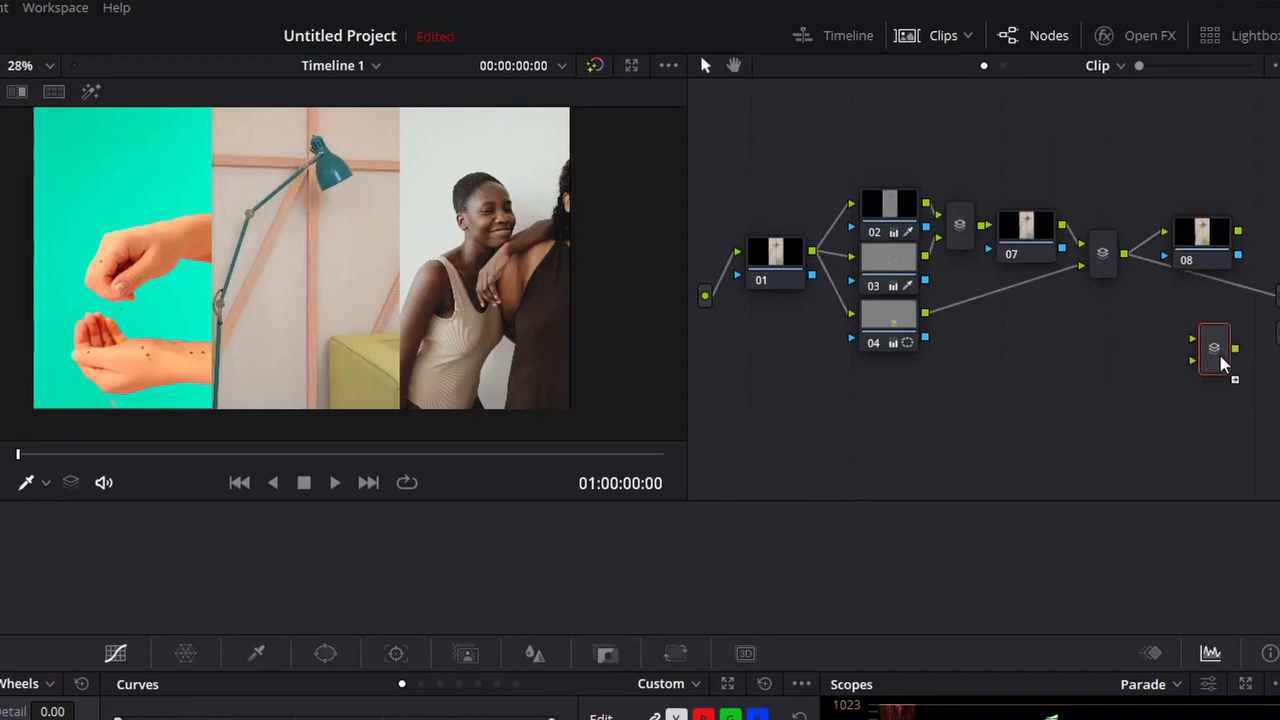
pyautogui.moveTo(1196, 242); pyautogui.dragTo(1134, 338)
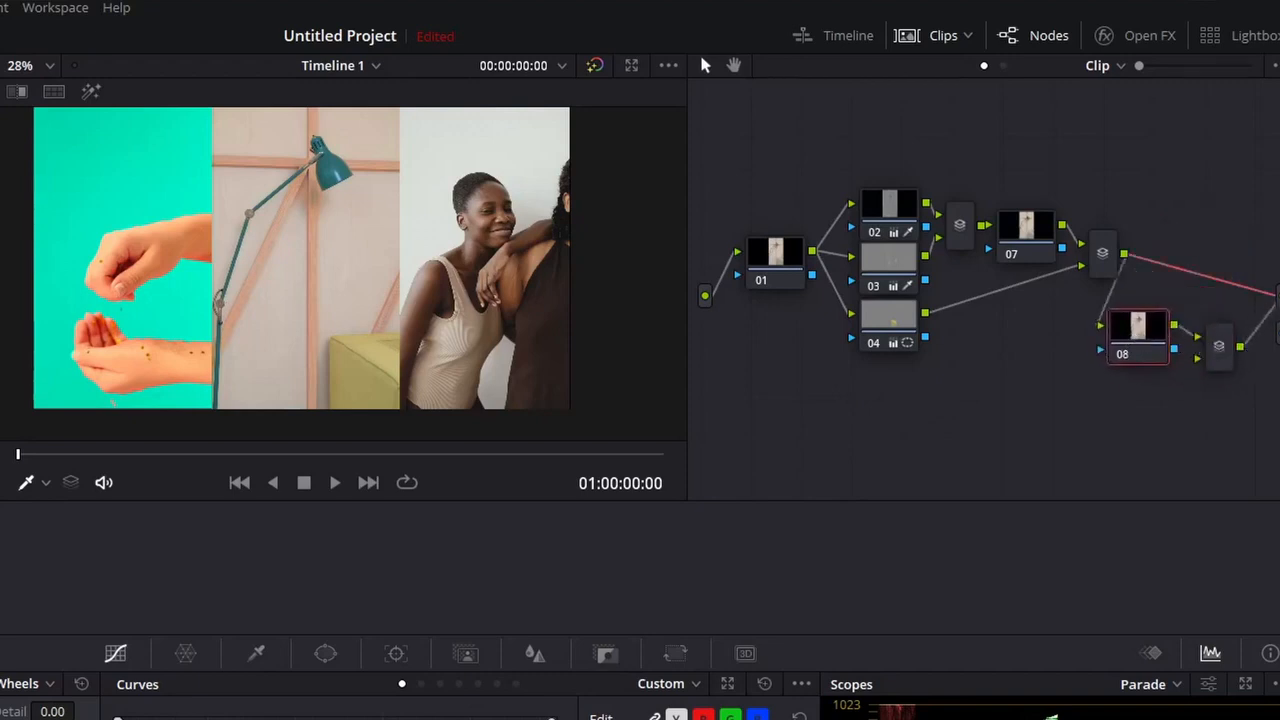
pyautogui.moveTo(1220, 355); pyautogui.dragTo(1230, 407)
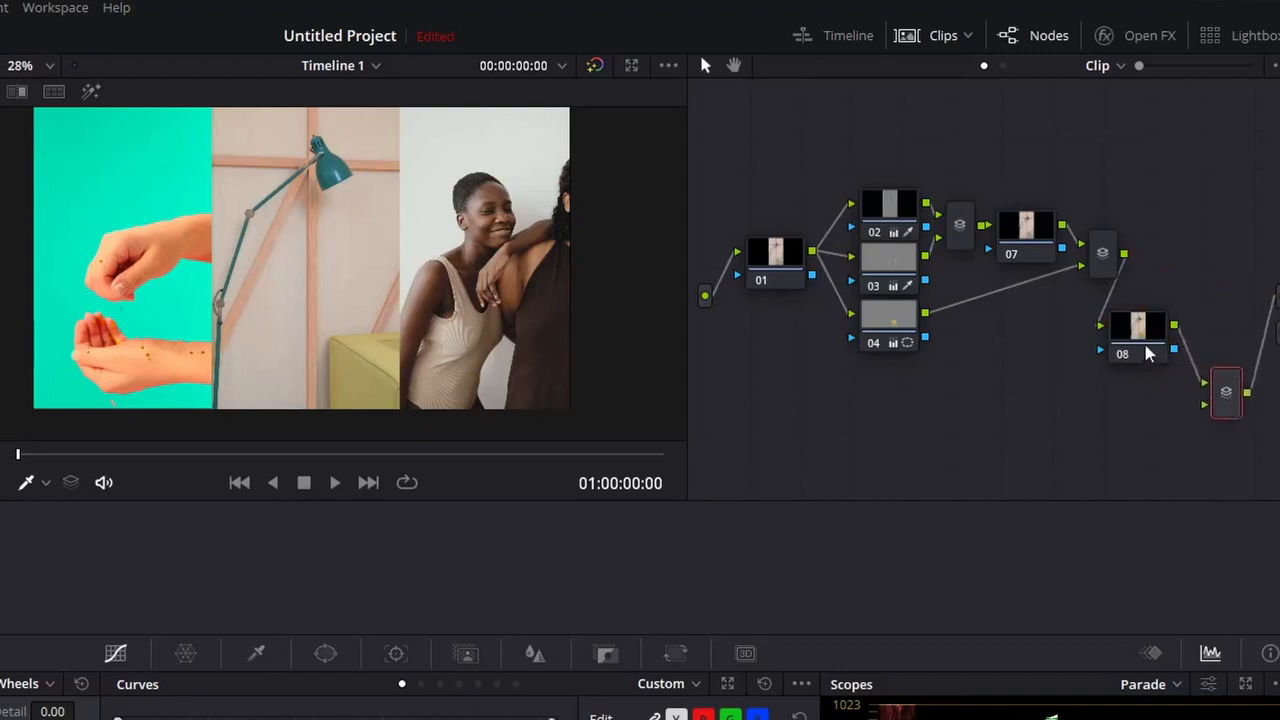
pyautogui.moveTo(1102, 254); pyautogui.dragTo(1039, 231)
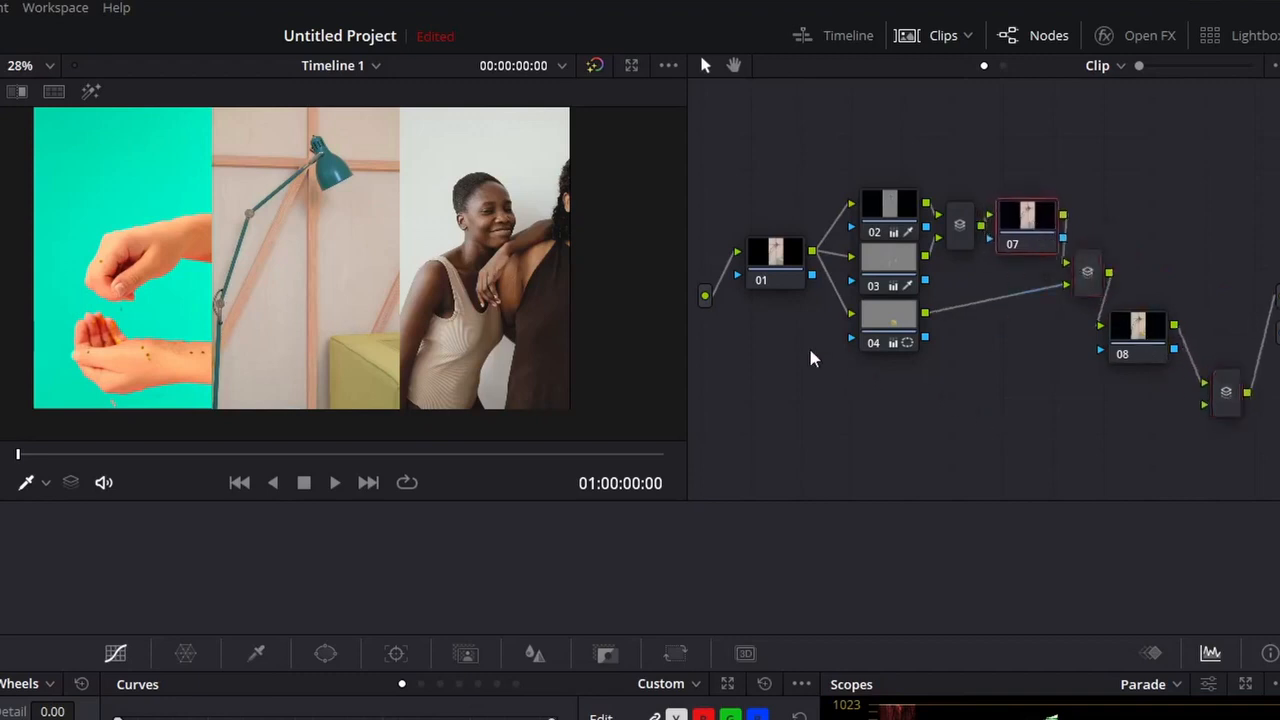
# Step: Add a corrector node below node 04, feed it from node 01, and connect it to the new mixer's second input
pyautogui.rightClick(826, 456)
pyautogui.moveTo(870, 482)
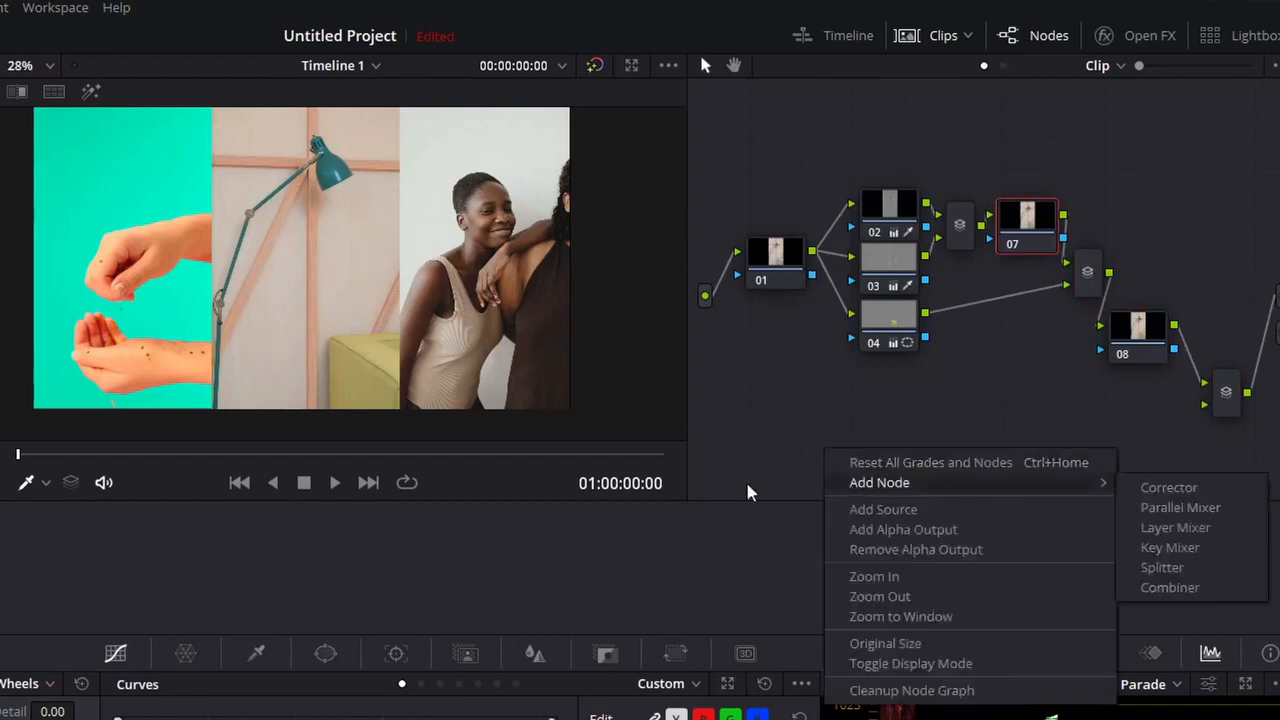
pyautogui.click(1131, 486)
pyautogui.moveTo(860, 462); pyautogui.dragTo(940, 440)
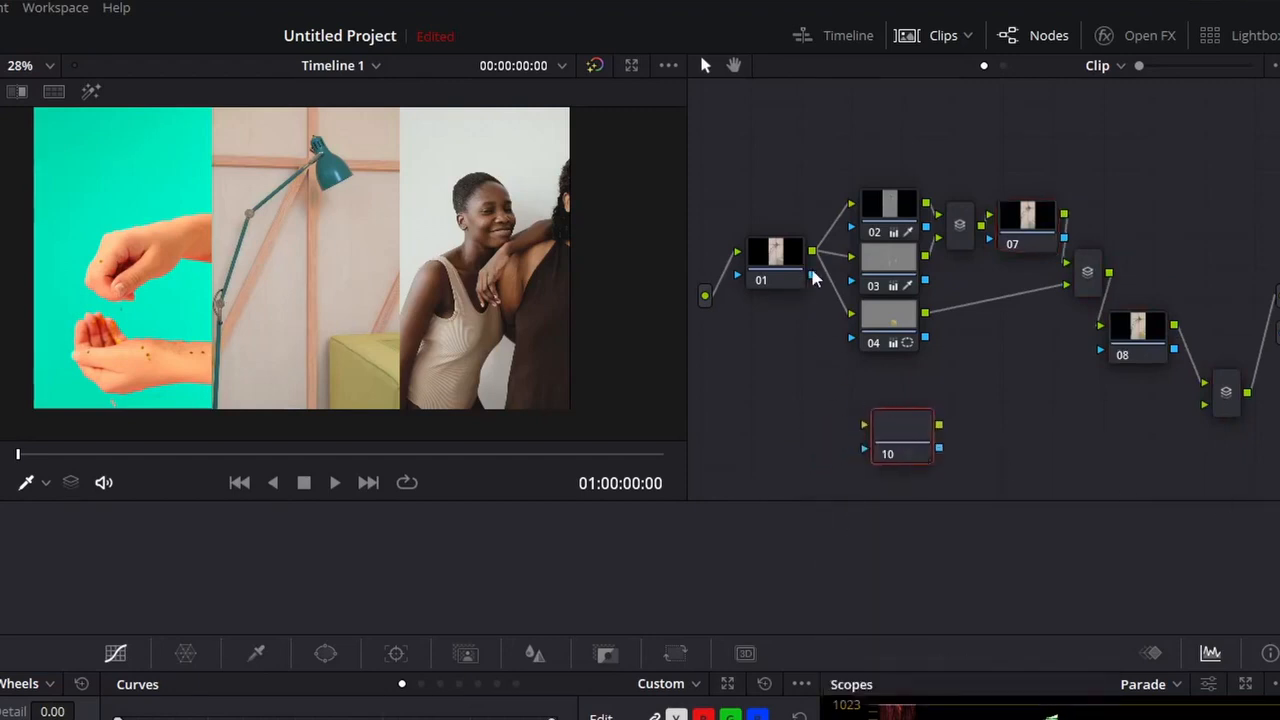
pyautogui.moveTo(815, 258); pyautogui.dragTo(1210, 420)
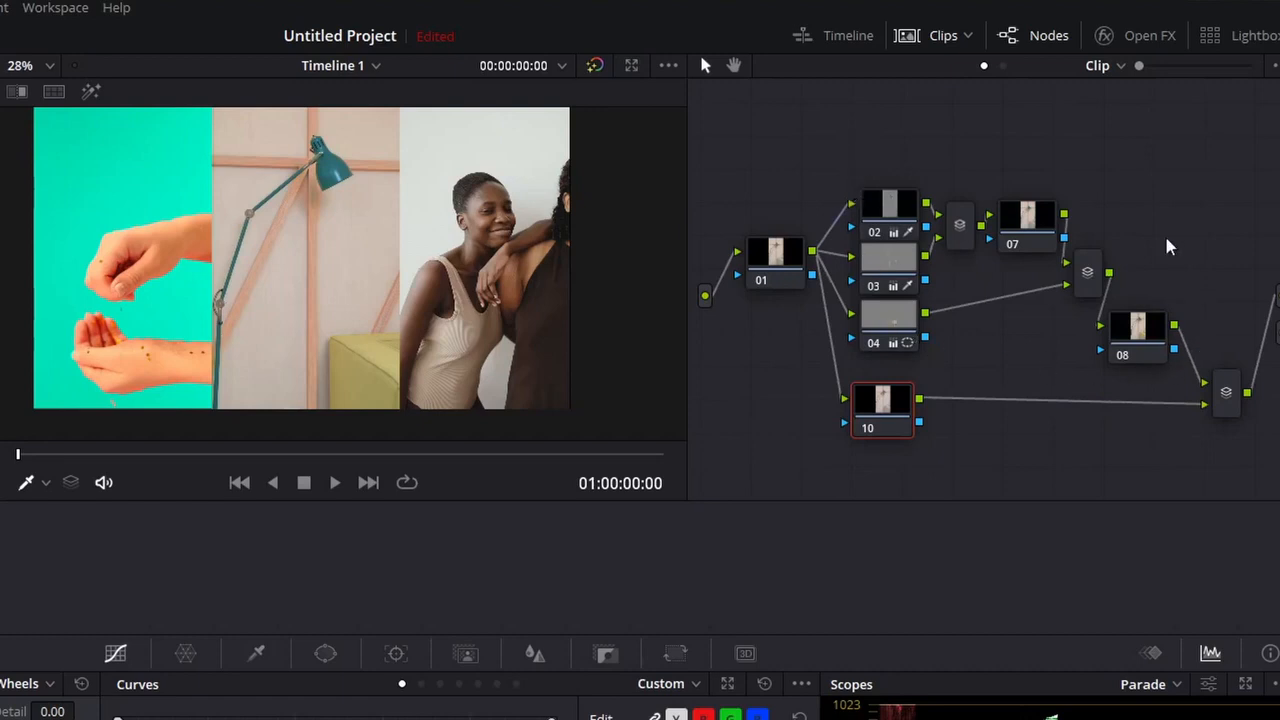
# Step: Tidy the graph by raising nodes 02 to 08 with their mixers and moving node 10 and the last mixer up
pyautogui.moveTo(878, 157); pyautogui.dragTo(1158, 270)
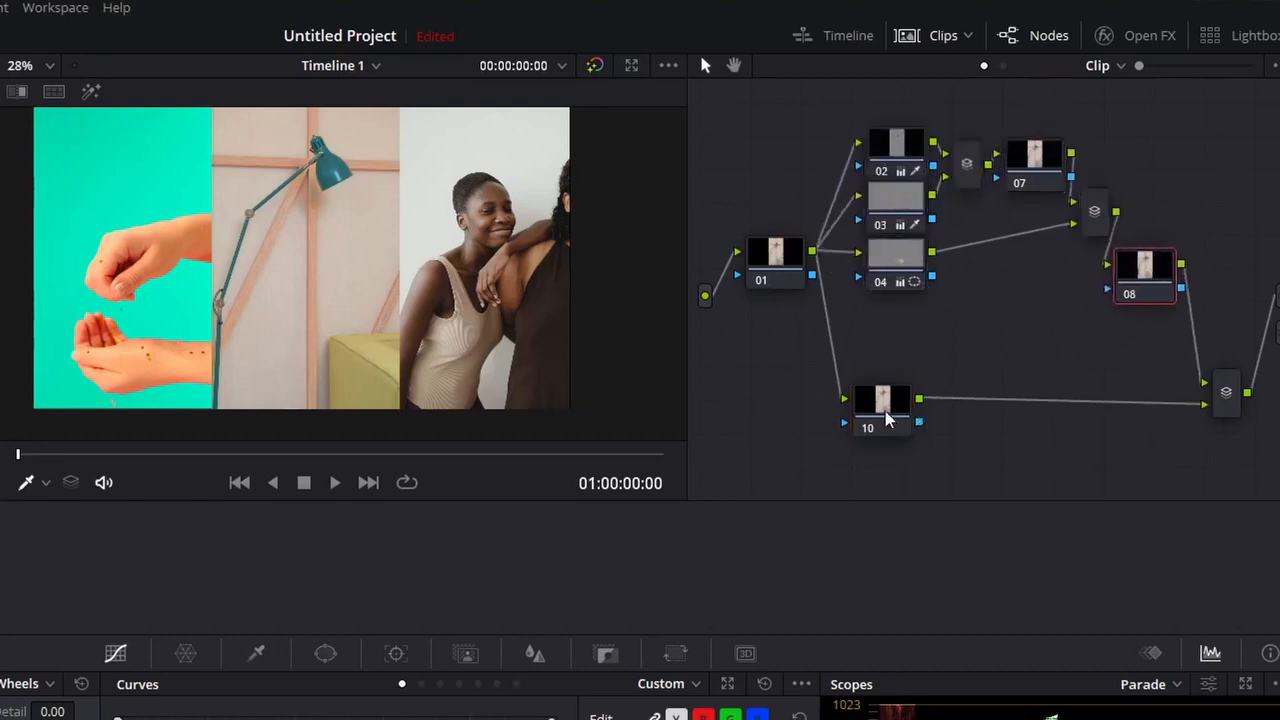
pyautogui.moveTo(886, 420); pyautogui.dragTo(900, 385)
pyautogui.moveTo(1245, 378); pyautogui.dragTo(1222, 338)
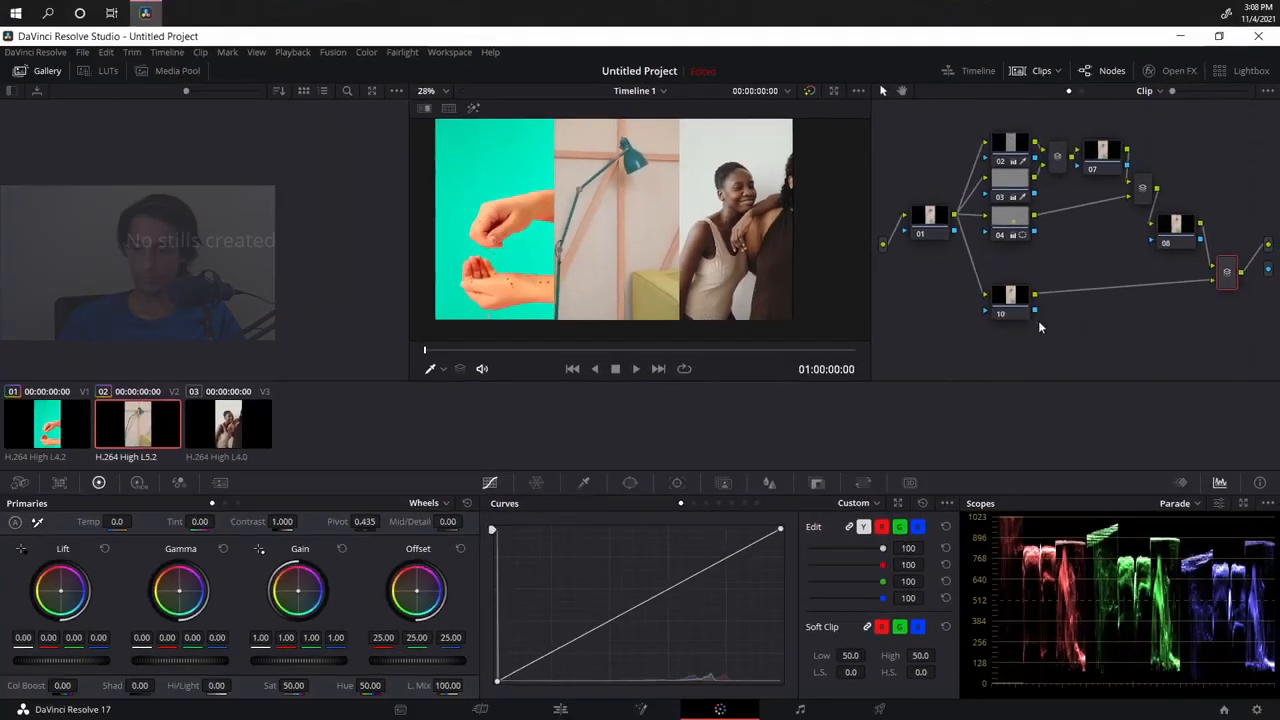
# Step: Set node 10's saturation to 86.20 and its shadows to -66.00
pyautogui.click(1012, 298)
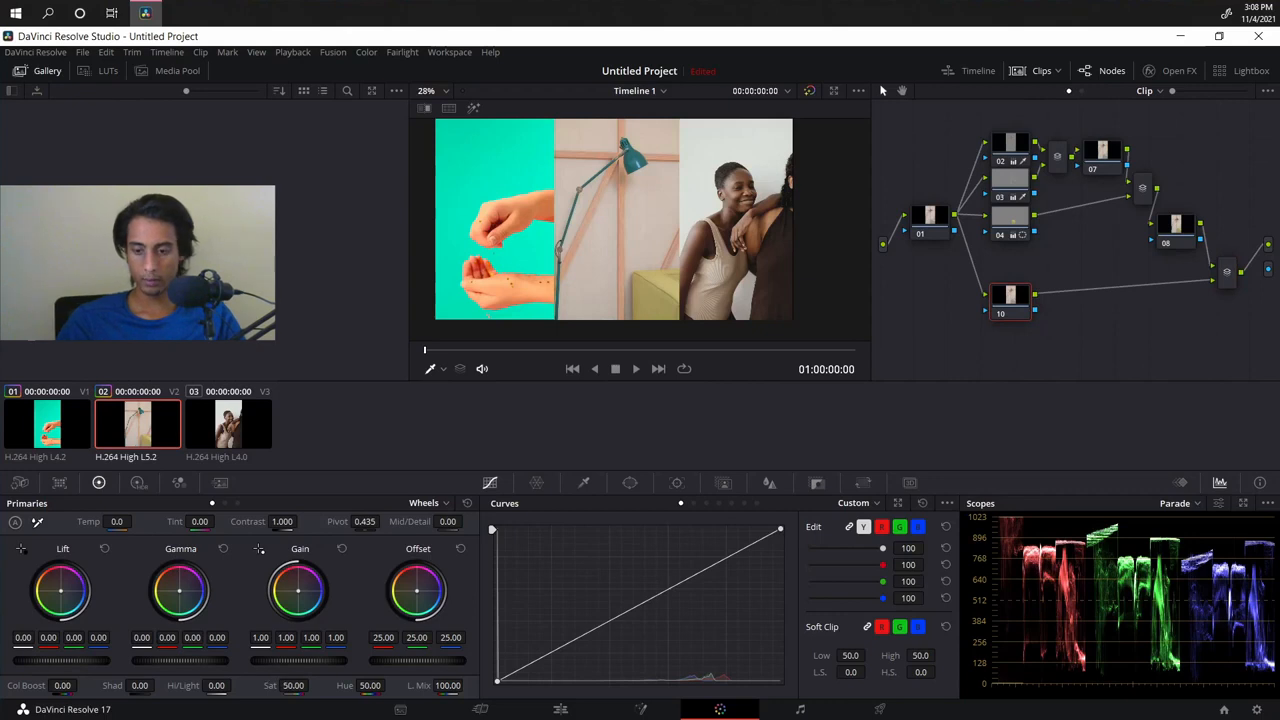
pyautogui.moveTo(265, 685); pyautogui.dragTo(299, 685)
pyautogui.moveTo(112, 686)
pyautogui.mouseDown()
pyautogui.moveTo(158, 686)
pyautogui.moveTo(100, 686)
pyautogui.moveTo(113, 686)
pyautogui.mouseUp()
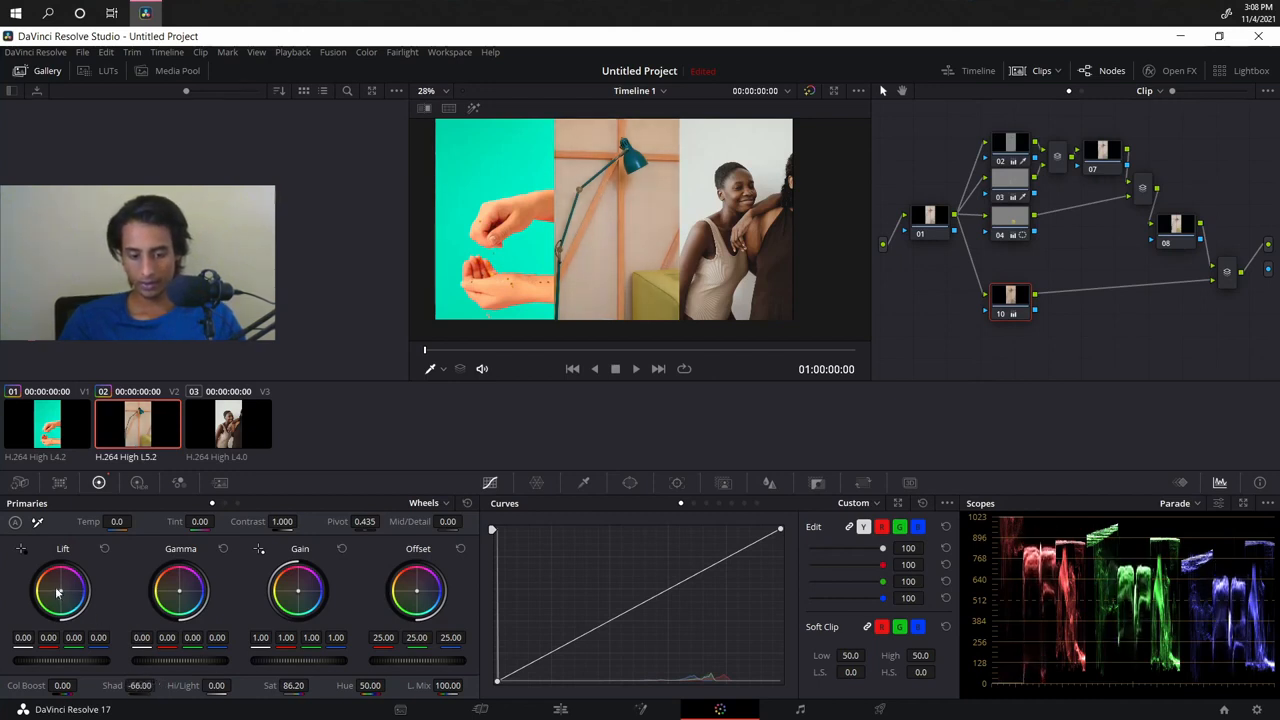
# Step: Set node 10's RGB lift to -0.04, 0.01, 0.04, gain to 1.02, 1.00, 0.95, and offset to 20.46, 25.25, 24.82
pyautogui.moveTo(60, 591); pyautogui.dragTo(62, 593)
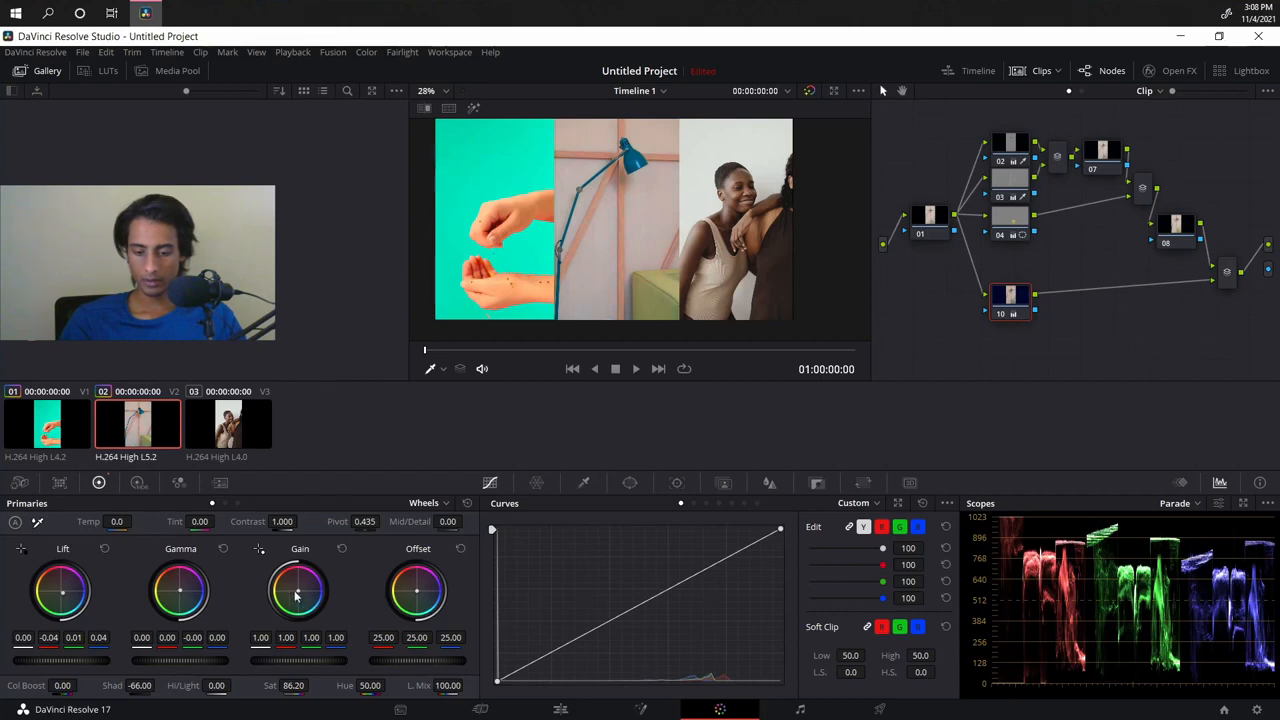
pyautogui.moveTo(336, 638); pyautogui.dragTo(289, 638)
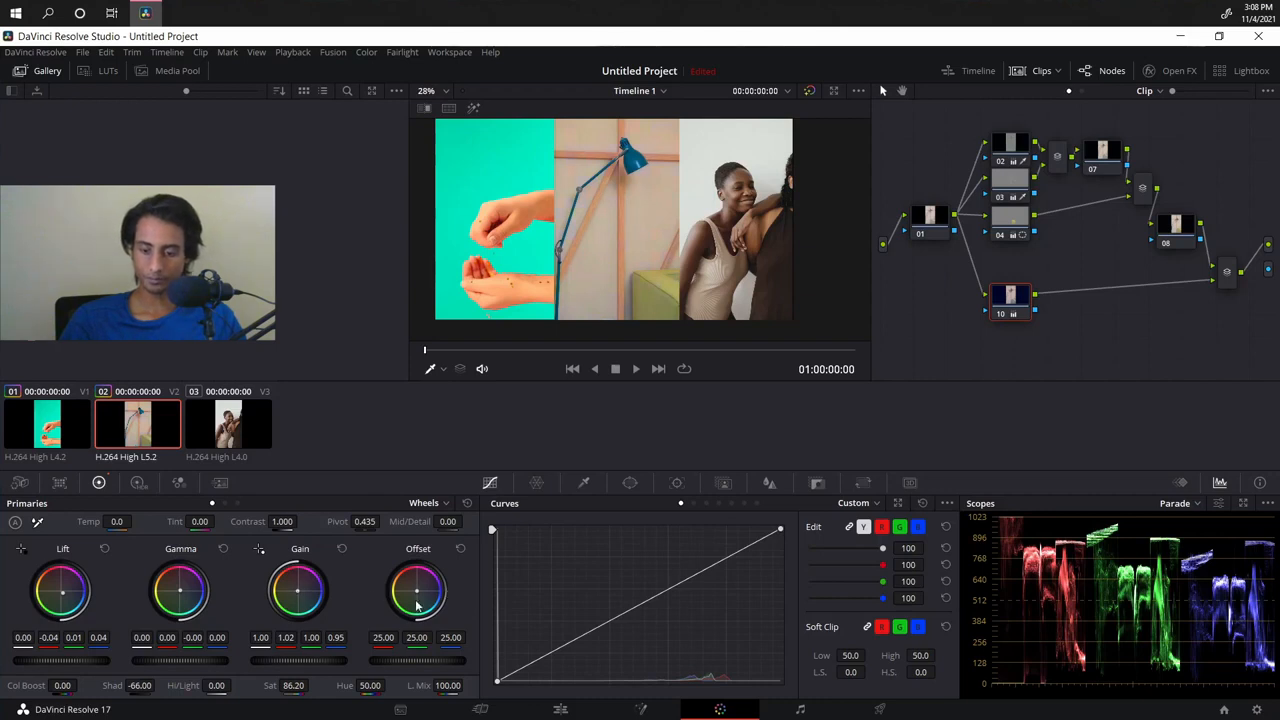
pyautogui.moveTo(417, 596); pyautogui.dragTo(421, 601)
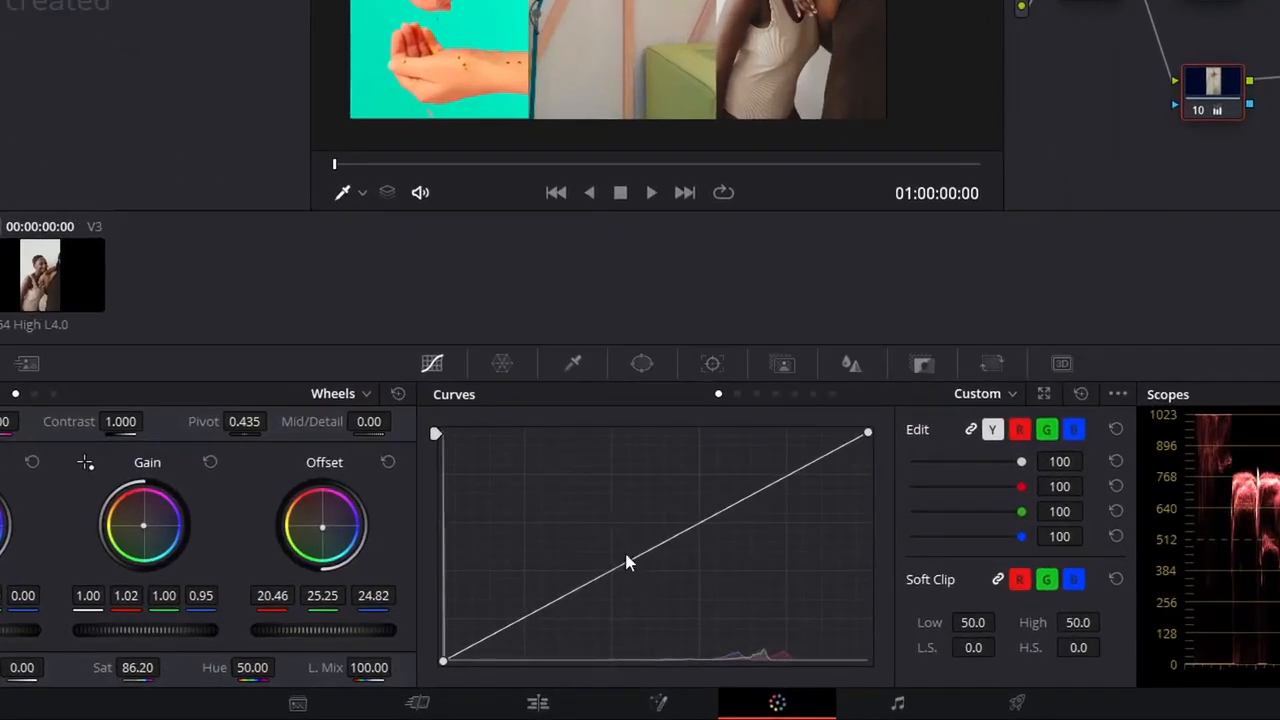
# Step: Isolate node 10's red curve and pull a point in its upper midtones downward
pyautogui.click(1020, 430)
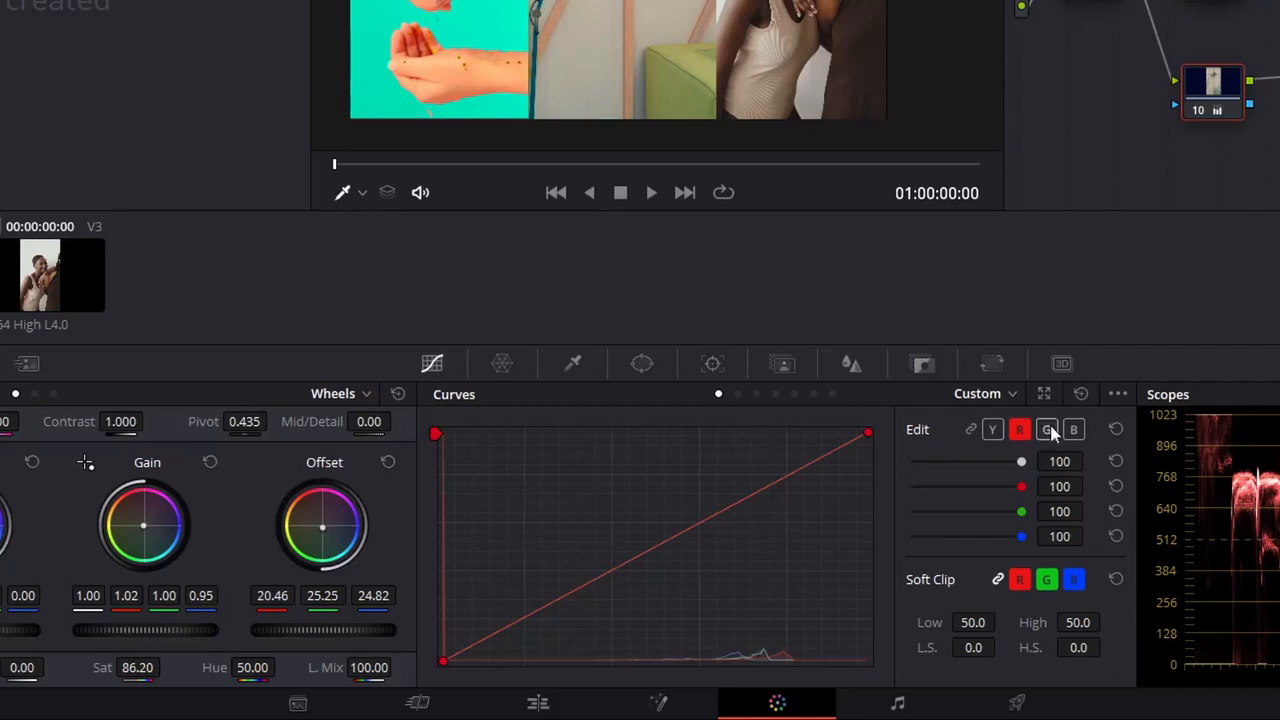
pyautogui.moveTo(703, 525); pyautogui.dragTo(730, 527)
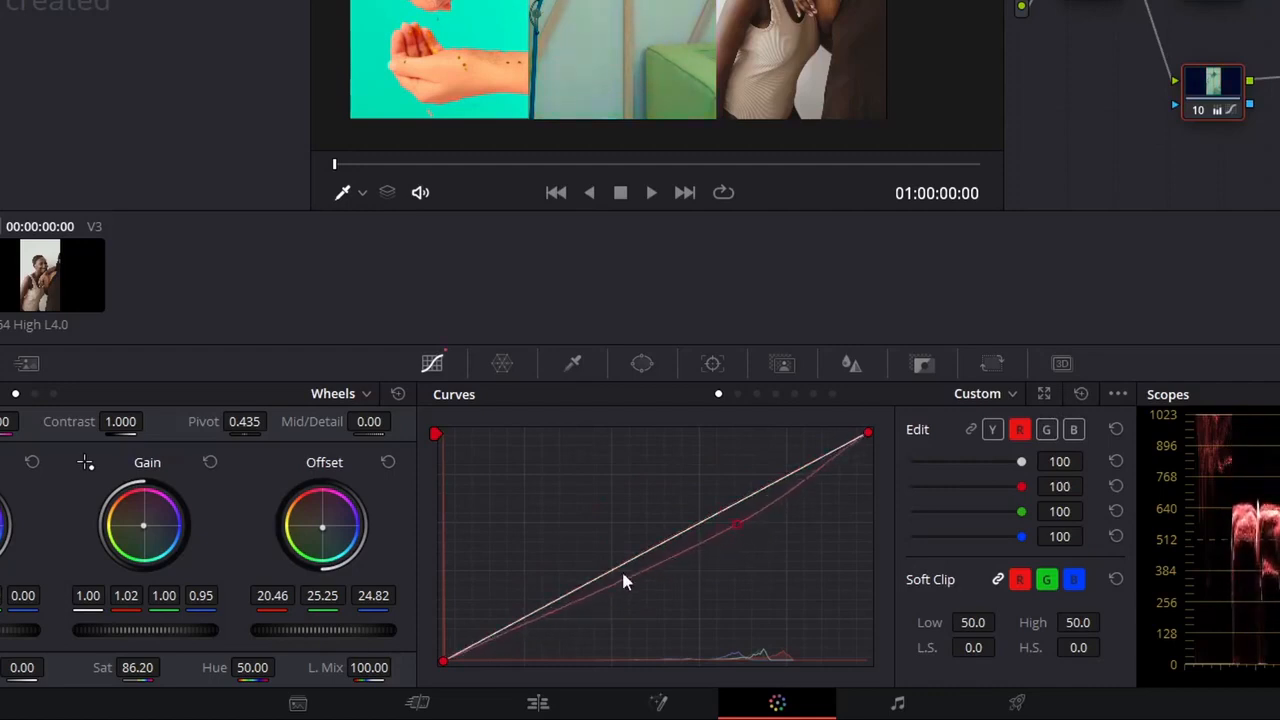
# Step: Try adding a lower-midtone point to node 10's red curve and returning both its points close to the diagonal
pyautogui.moveTo(602, 596); pyautogui.dragTo(587, 562)
pyautogui.moveTo(746, 527); pyautogui.dragTo(738, 499)
pyautogui.moveTo(584, 558); pyautogui.dragTo(582, 587)
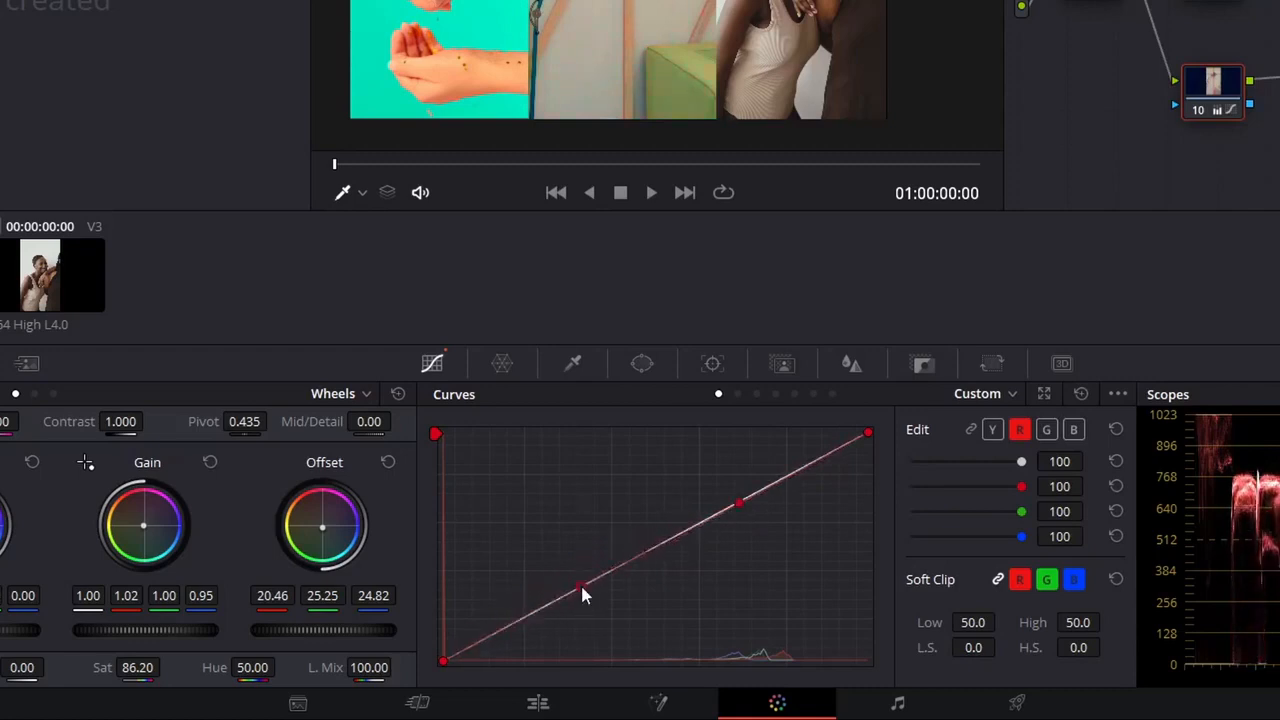
# Step: Try raising a highlight point on the green curve and holding a midtone point near the diagonal
pyautogui.click(1046, 429)
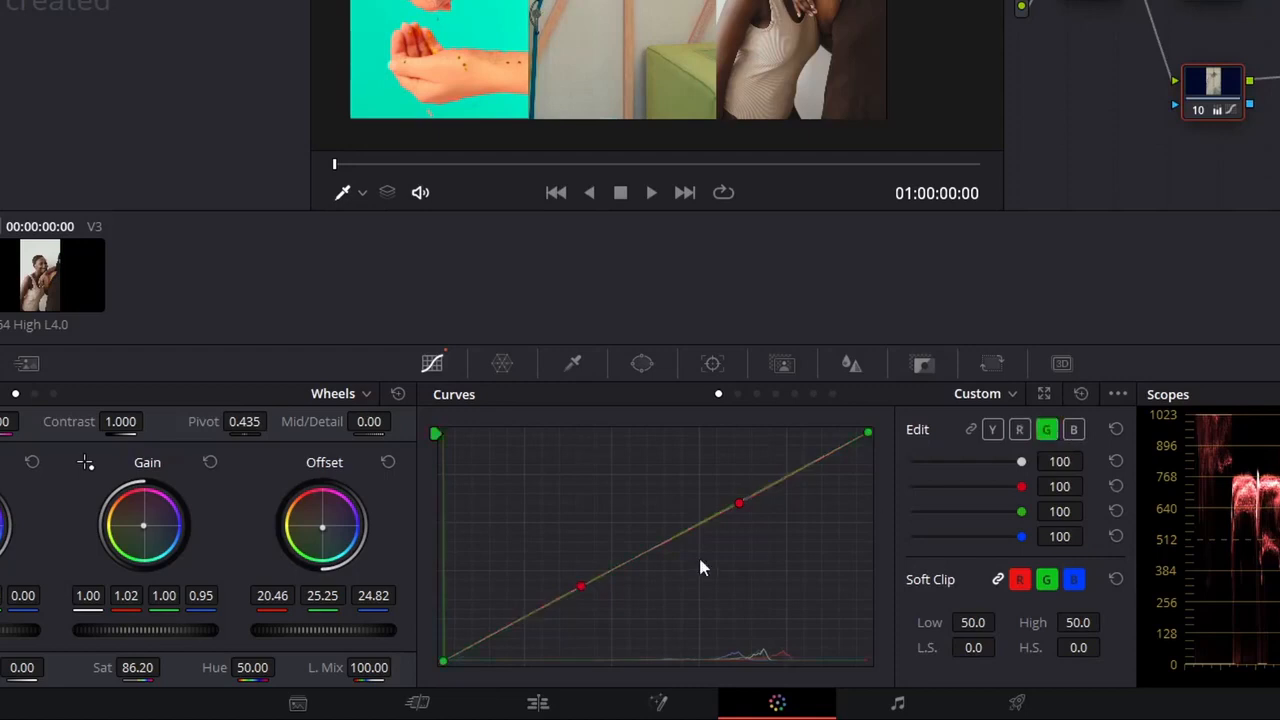
pyautogui.moveTo(833, 452); pyautogui.dragTo(828, 444)
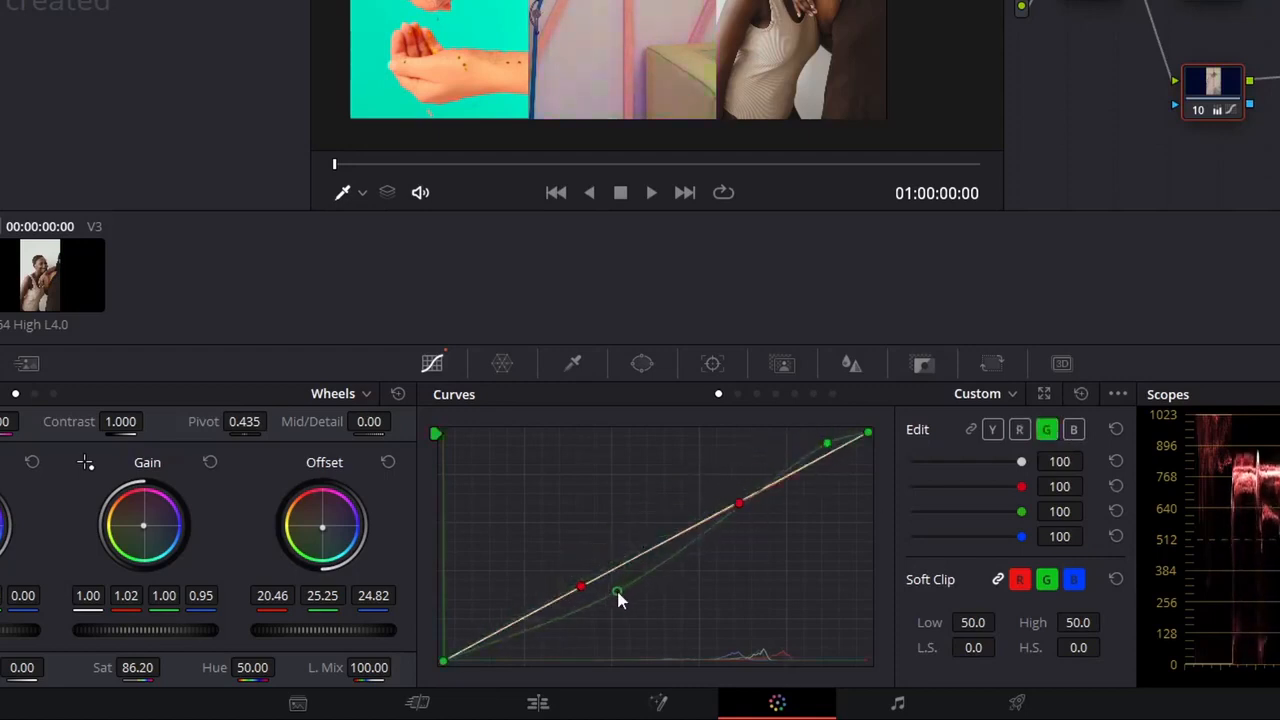
pyautogui.moveTo(640, 568); pyautogui.dragTo(638, 561)
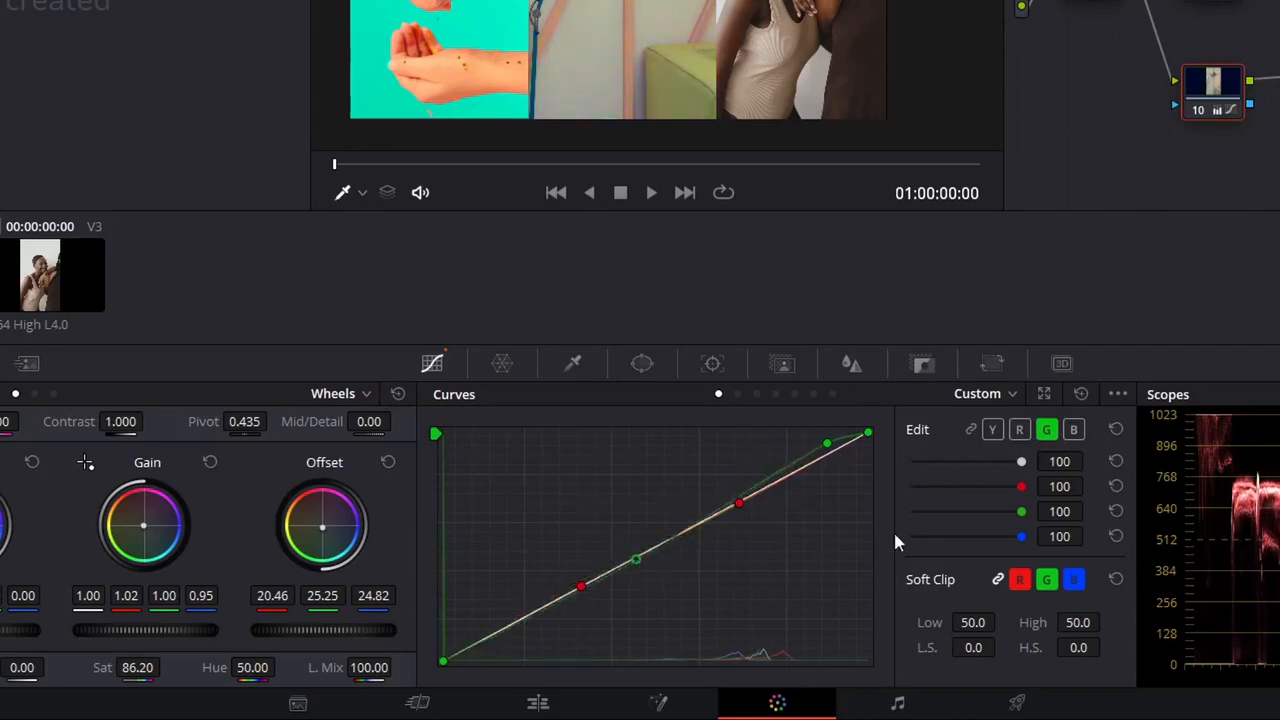
# Step: Undo the green curve points and the latest red curve adjustments
pyautogui.hotkey('ctrl', 'z')
pyautogui.hotkey('ctrl', 'z')
pyautogui.hotkey('ctrl', 'z')
pyautogui.hotkey('ctrl', 'z')
pyautogui.hotkey('ctrl', 'z')
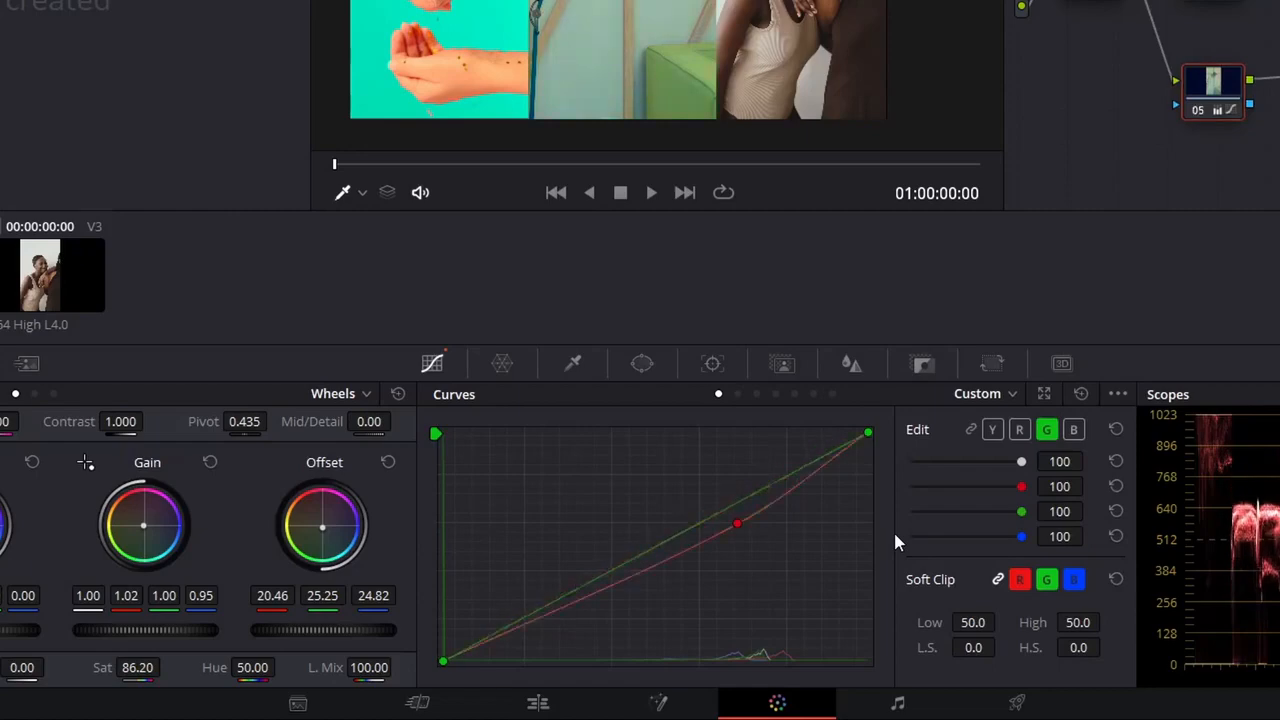
pyautogui.hotkey('ctrl', 'z')
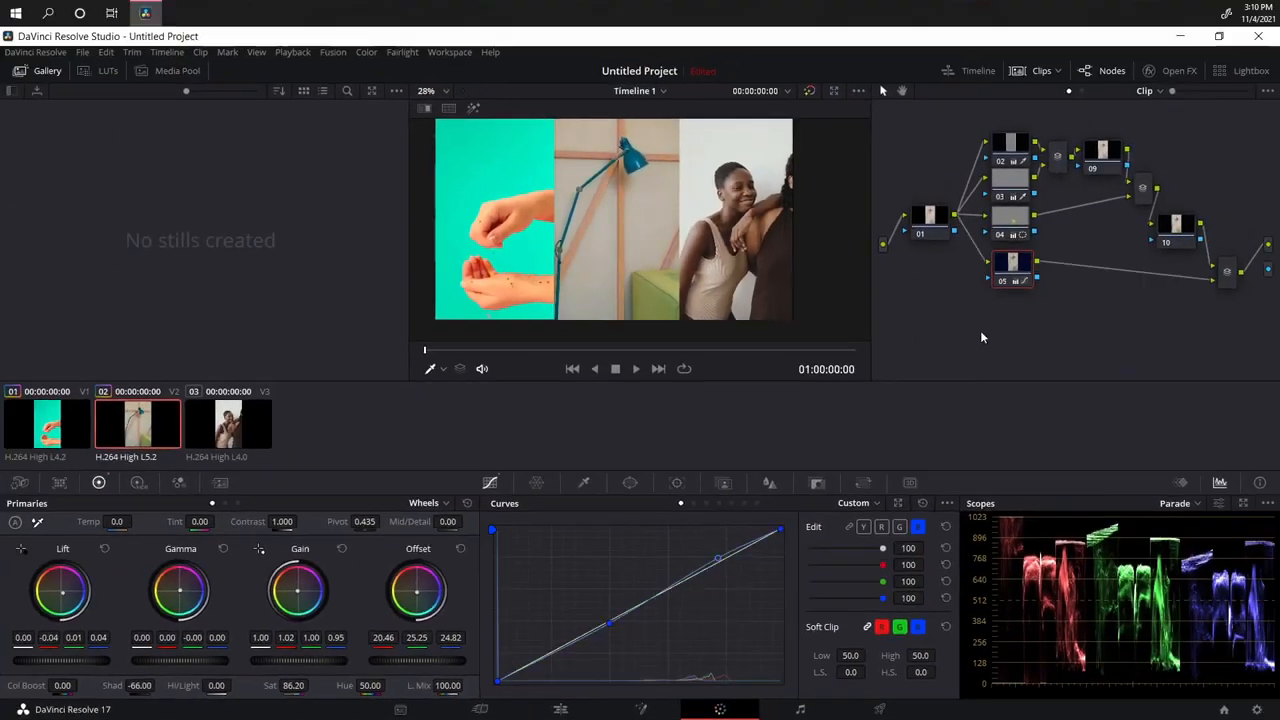
# Step: Move the last mixer slightly higher and add an unconnected corrector node below node 05
pyautogui.click(1228, 268)
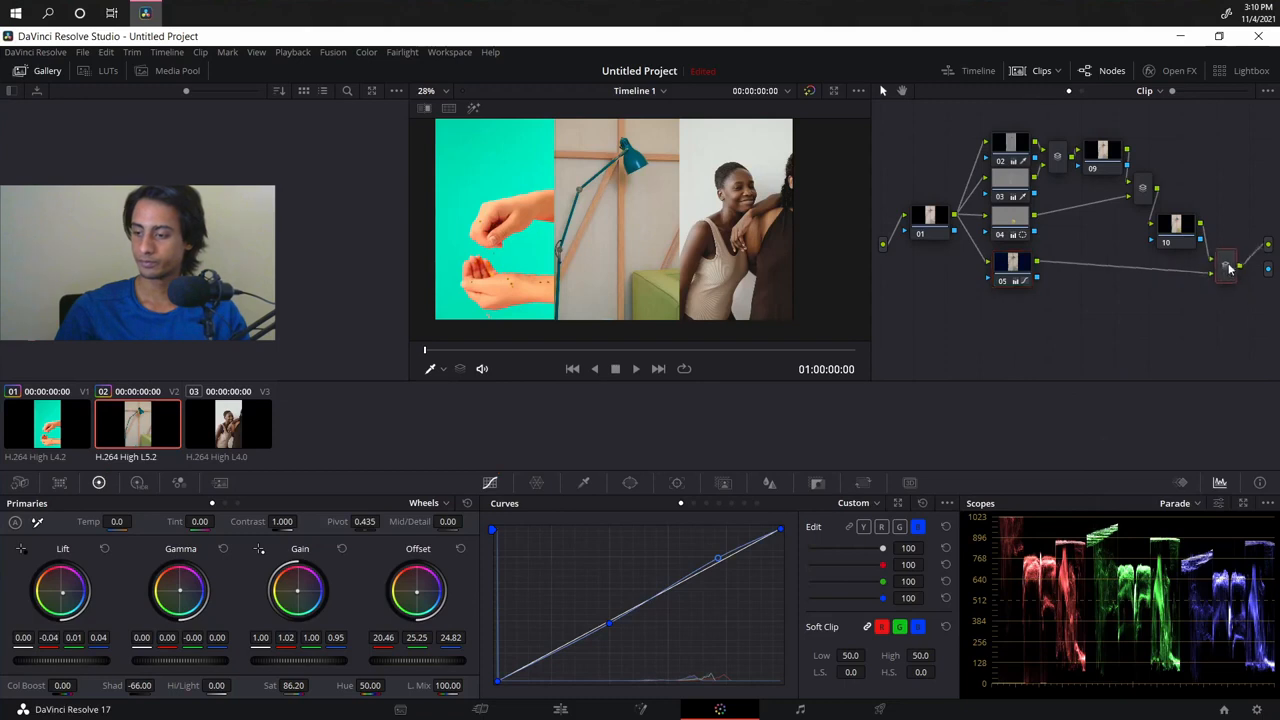
pyautogui.moveTo(1229, 268); pyautogui.dragTo(1229, 252)
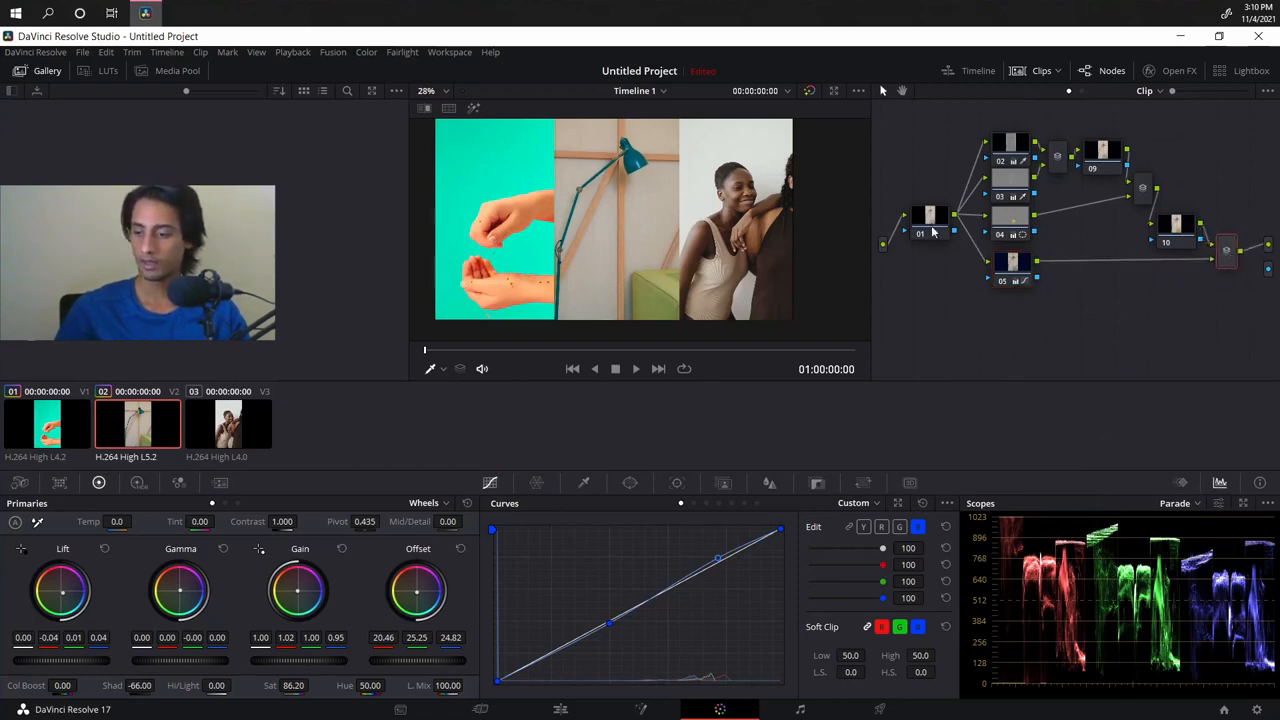
pyautogui.rightClick(932, 309)
pyautogui.moveTo(950, 324)
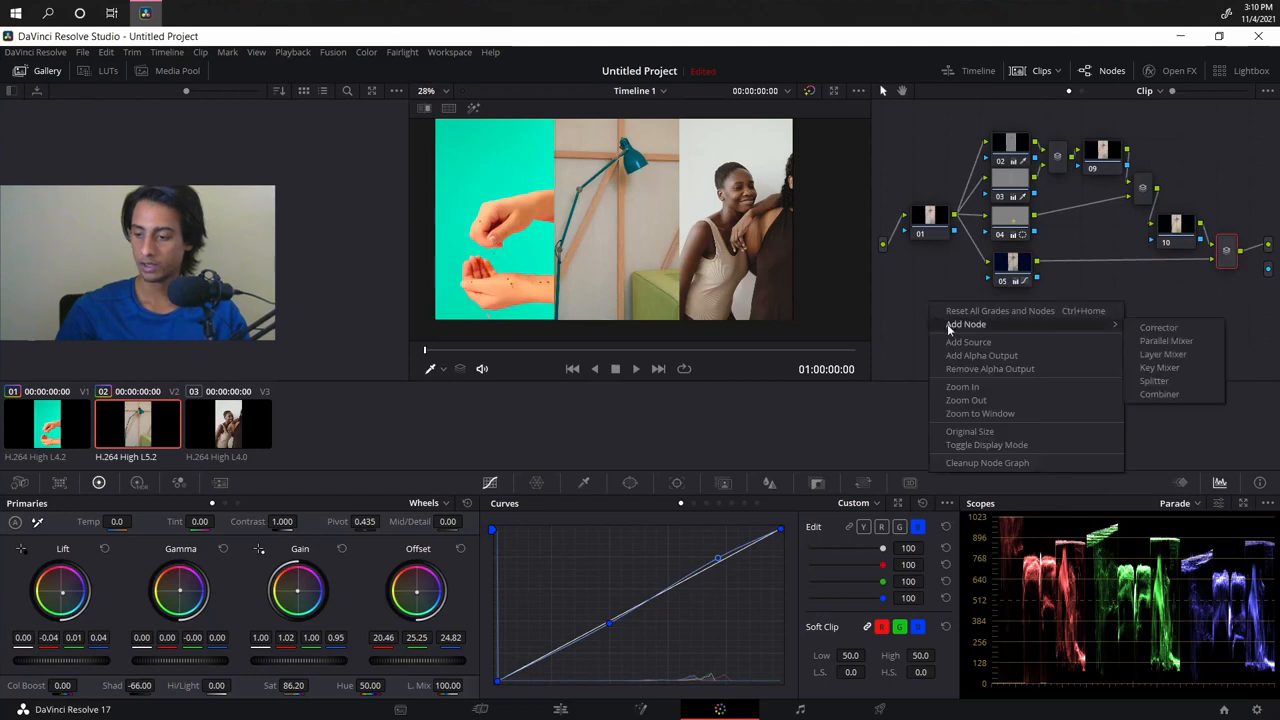
pyautogui.click(1160, 338)
pyautogui.moveTo(927, 319); pyautogui.dragTo(1007, 362)
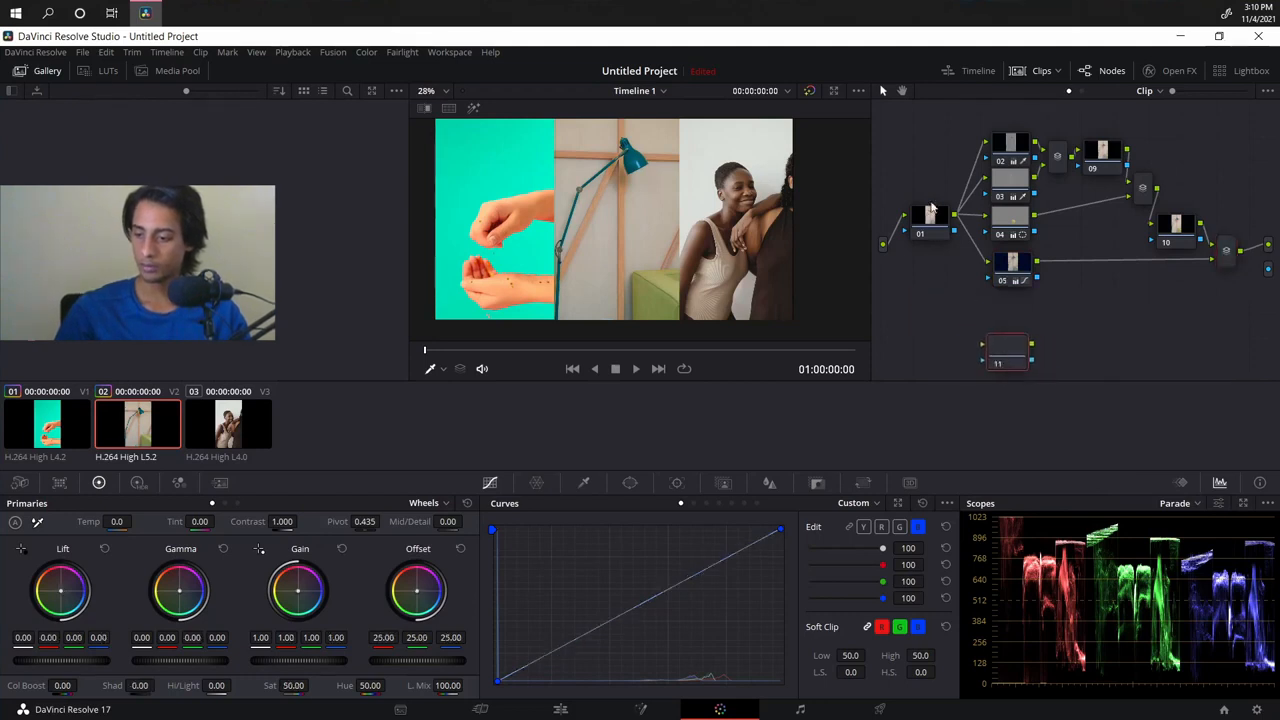
# Step: Feed node 01's output into node 11 and connect node 11's output to the last mixer
pyautogui.moveTo(955, 216); pyautogui.dragTo(1270, 248)
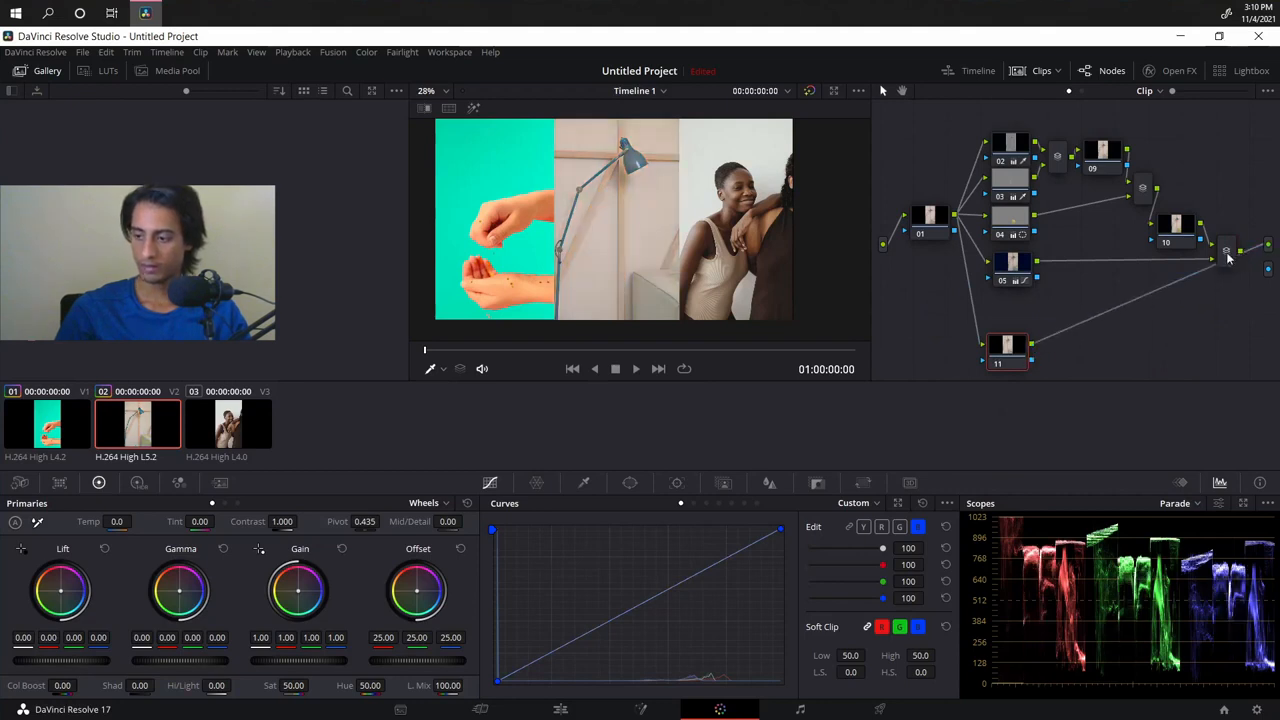
pyautogui.hotkey('ctrl', 'z')
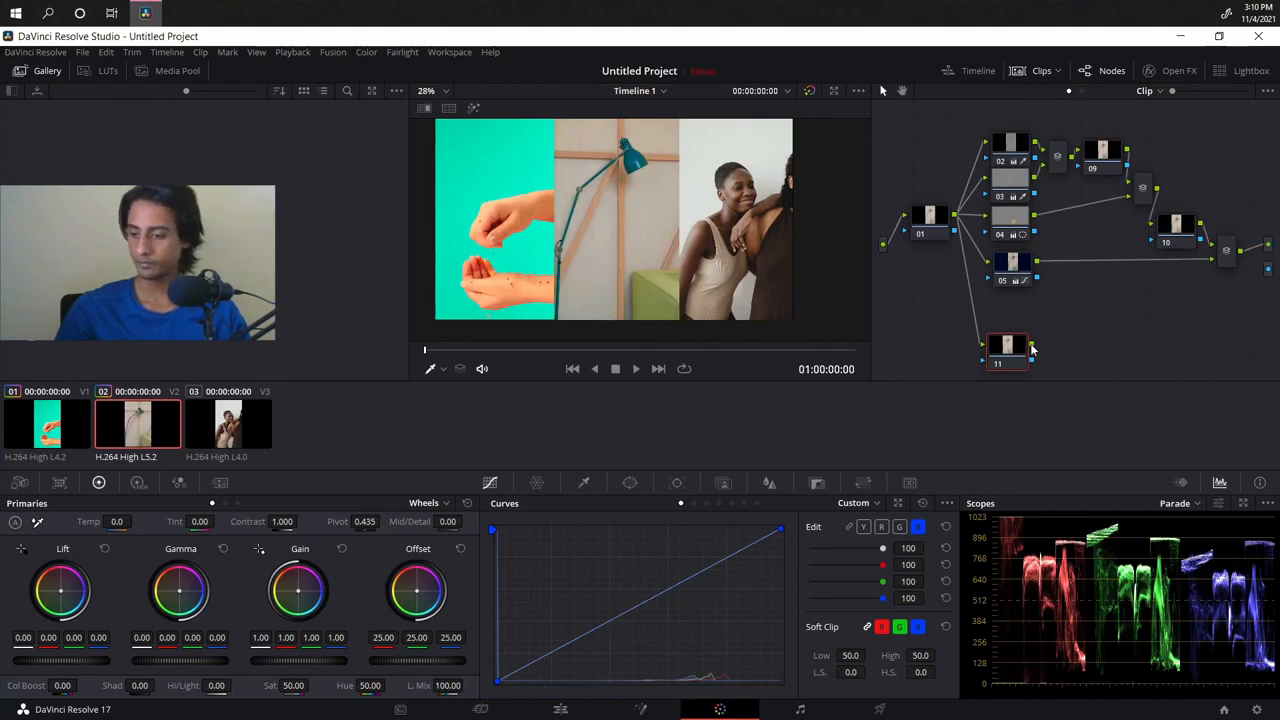
pyautogui.moveTo(1033, 345); pyautogui.dragTo(1268, 252)
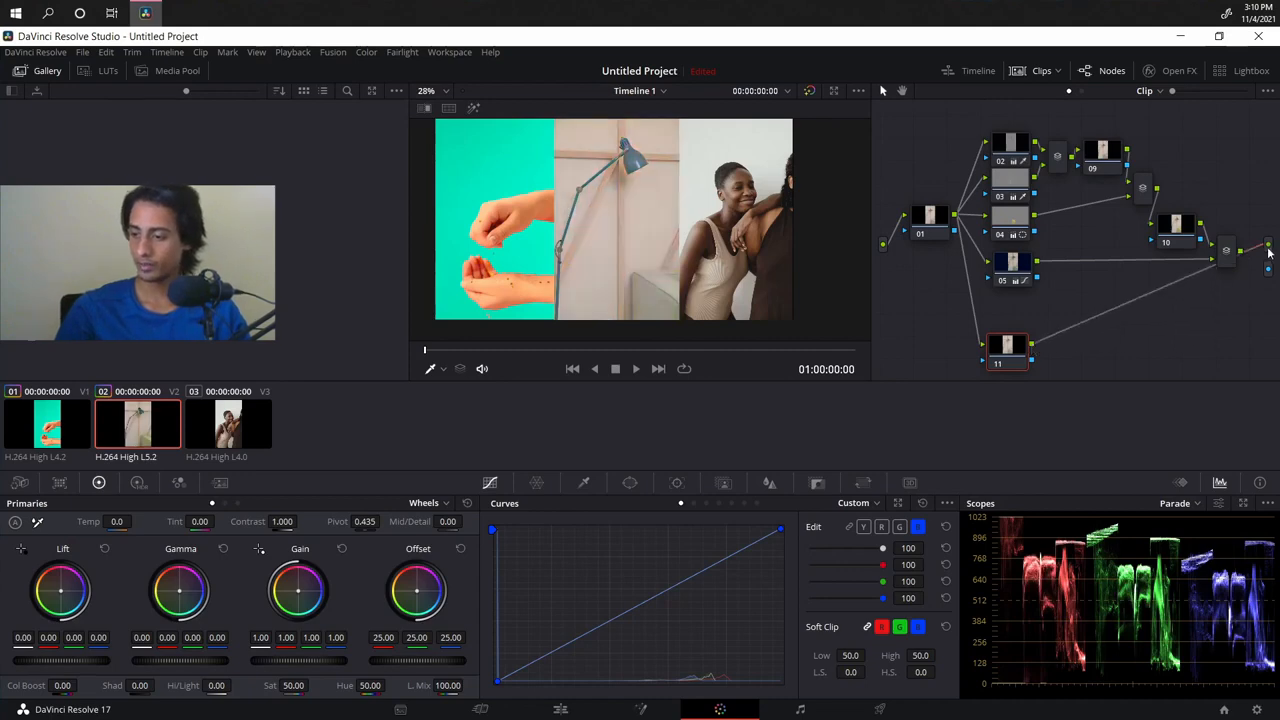
# Step: Label node 11 as "Original"
pyautogui.rightClick(1022, 350)
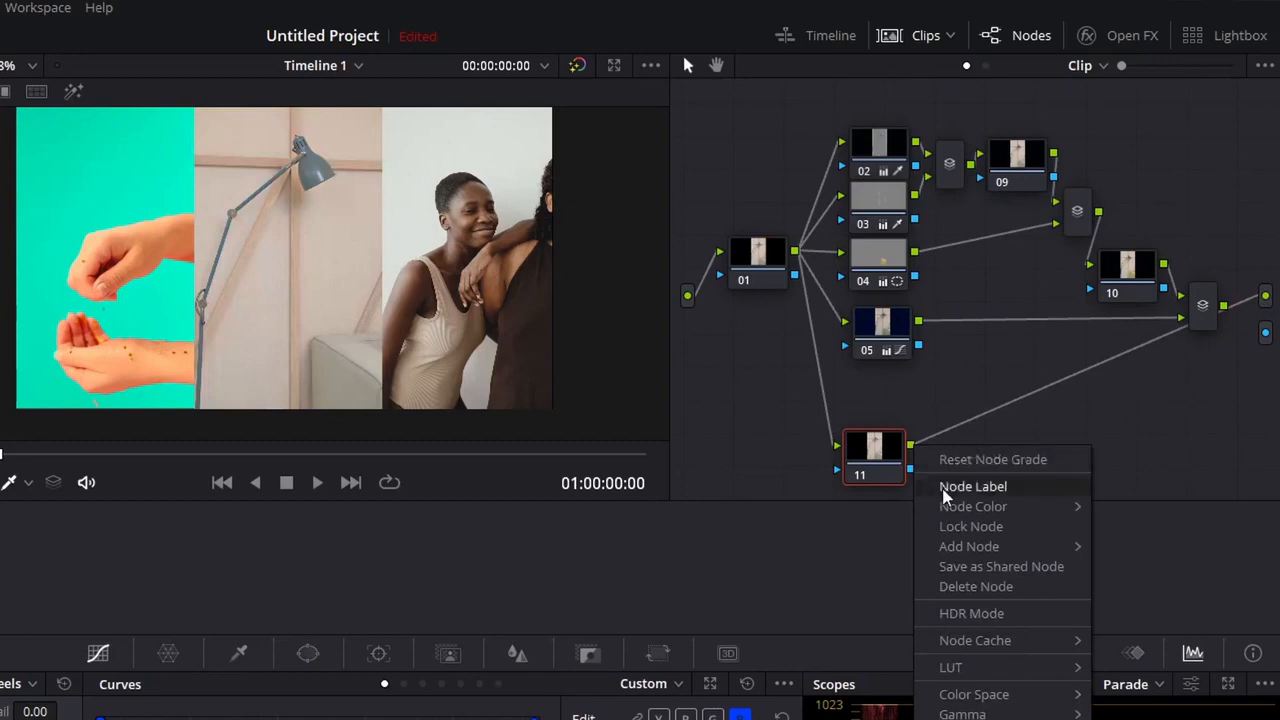
pyautogui.click(960, 488)
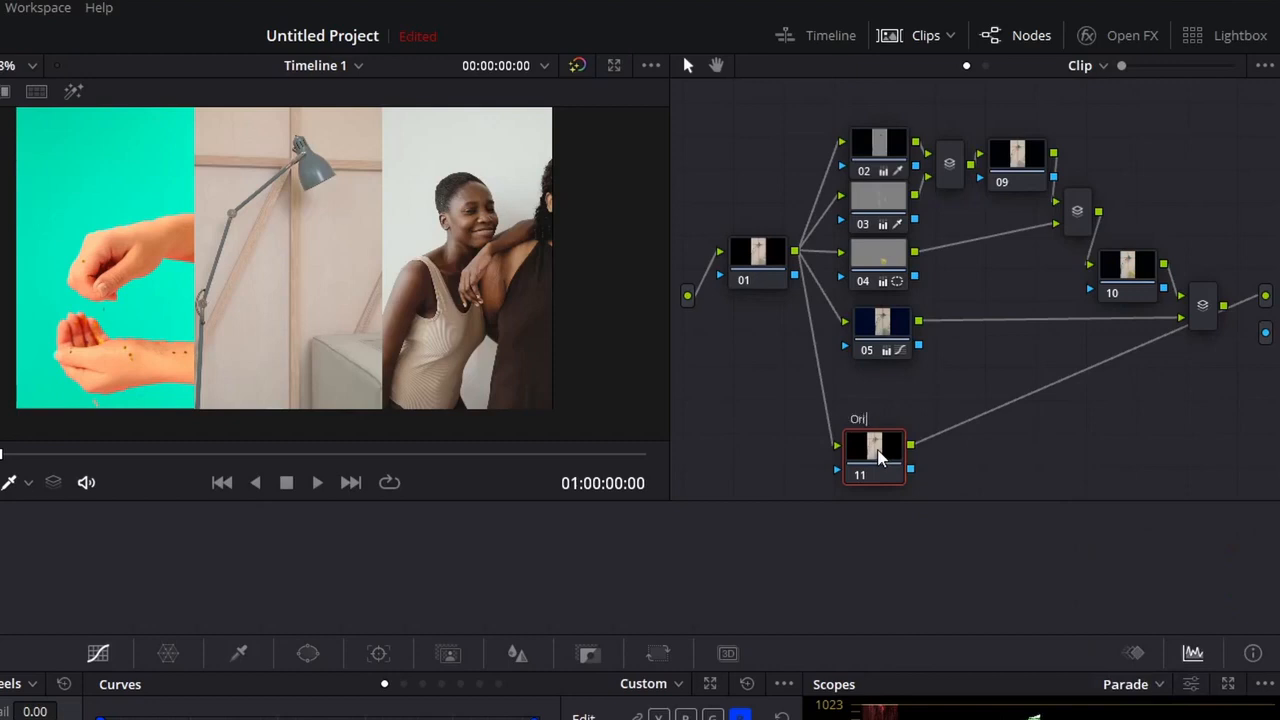
pyautogui.write('Original')
pyautogui.press('Return')
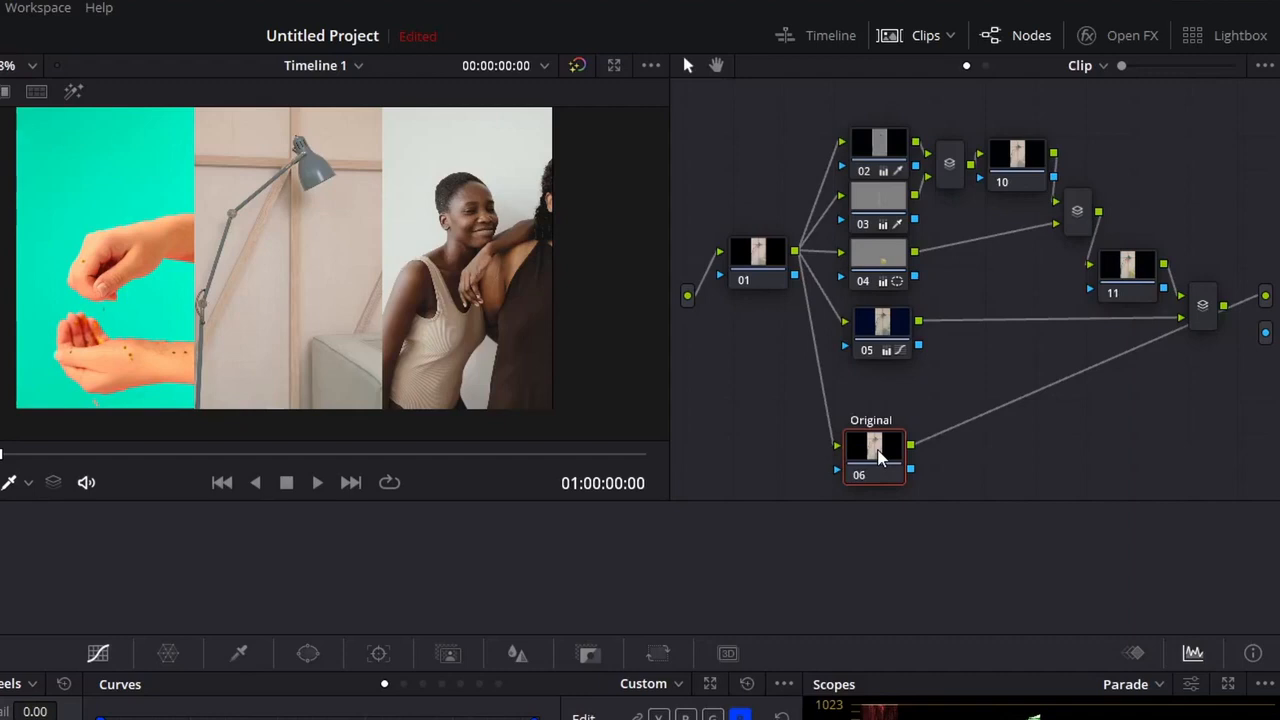
# Step: Label node 05 as "overall" and select that node
pyautogui.rightClick(879, 456)
pyautogui.rightClick(881, 318)
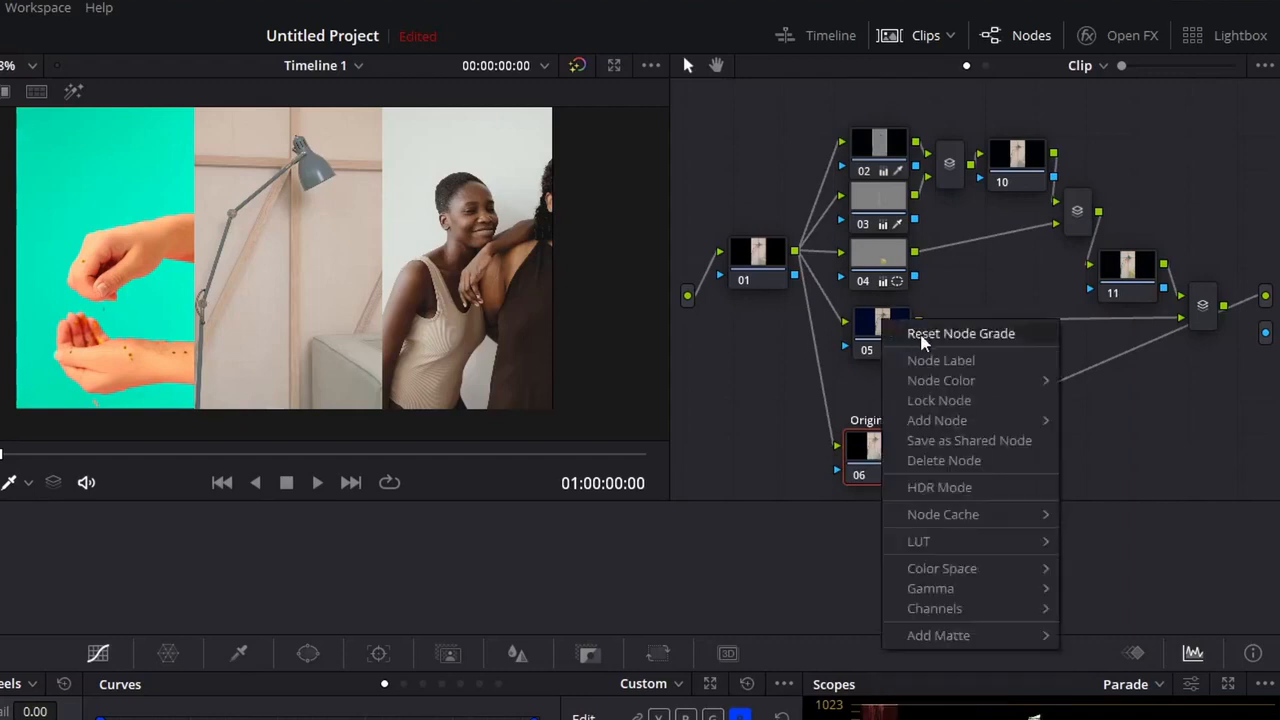
pyautogui.click(942, 361)
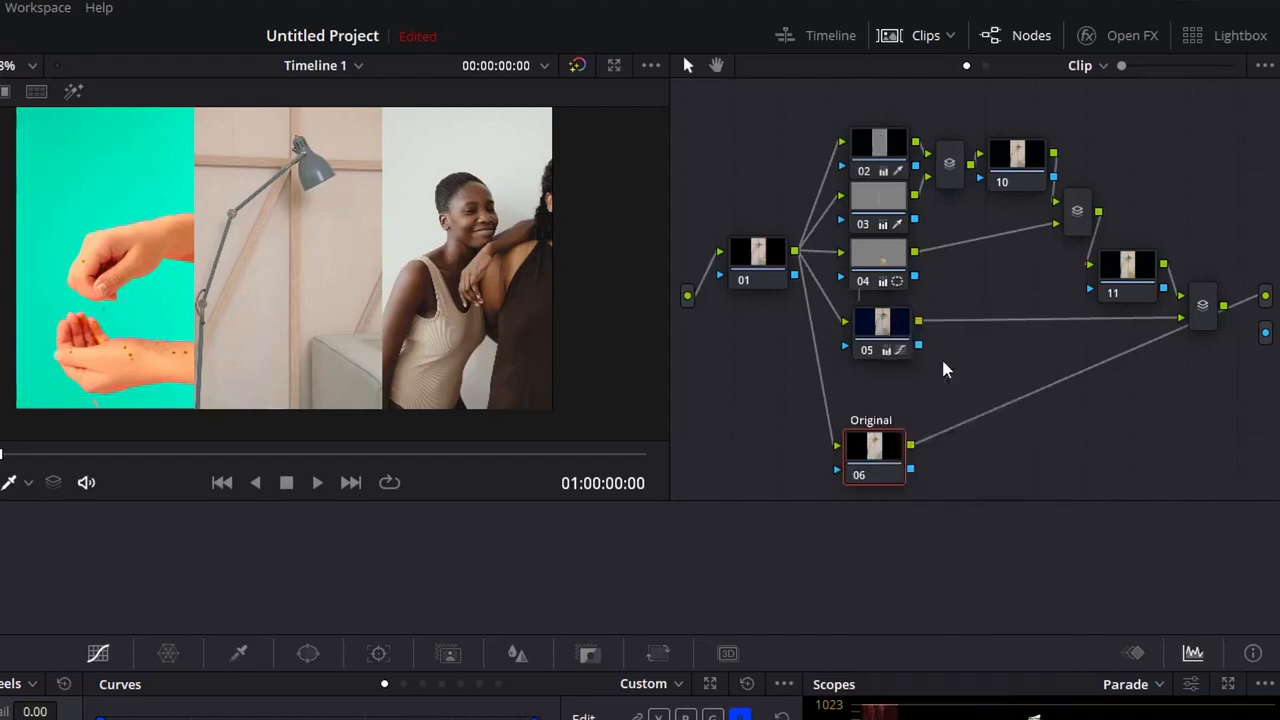
pyautogui.write('overall')
pyautogui.press('Return')
pyautogui.click(882, 322)
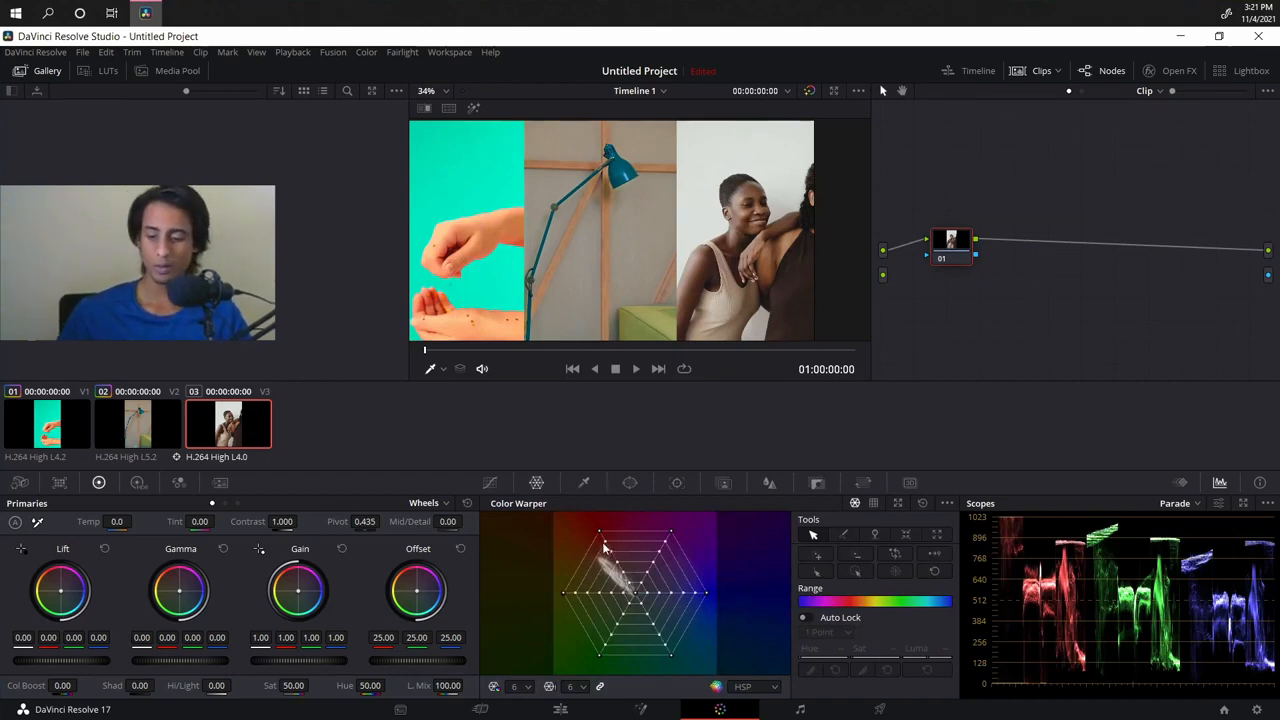
# Step: Stretch the red corner of clip 03's Color Warper mesh outward and shift an inner red point to hue 0.02, saturation 0.89
pyautogui.moveTo(608, 548)
pyautogui.mouseDown()
pyautogui.moveTo(600, 555)
pyautogui.moveTo(613, 538)
pyautogui.moveTo(599, 533)
pyautogui.mouseUp()
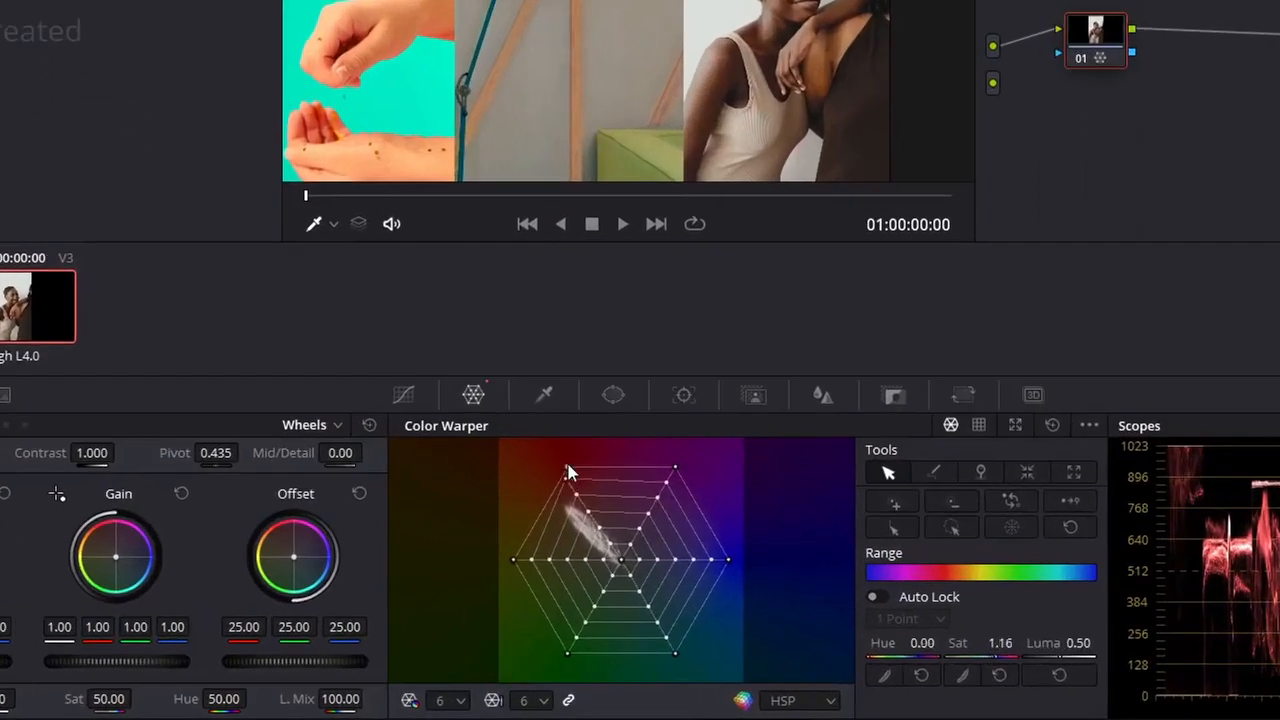
pyautogui.moveTo(567, 472)
pyautogui.mouseDown()
pyautogui.moveTo(545, 464)
pyautogui.moveTo(555, 474)
pyautogui.mouseUp()
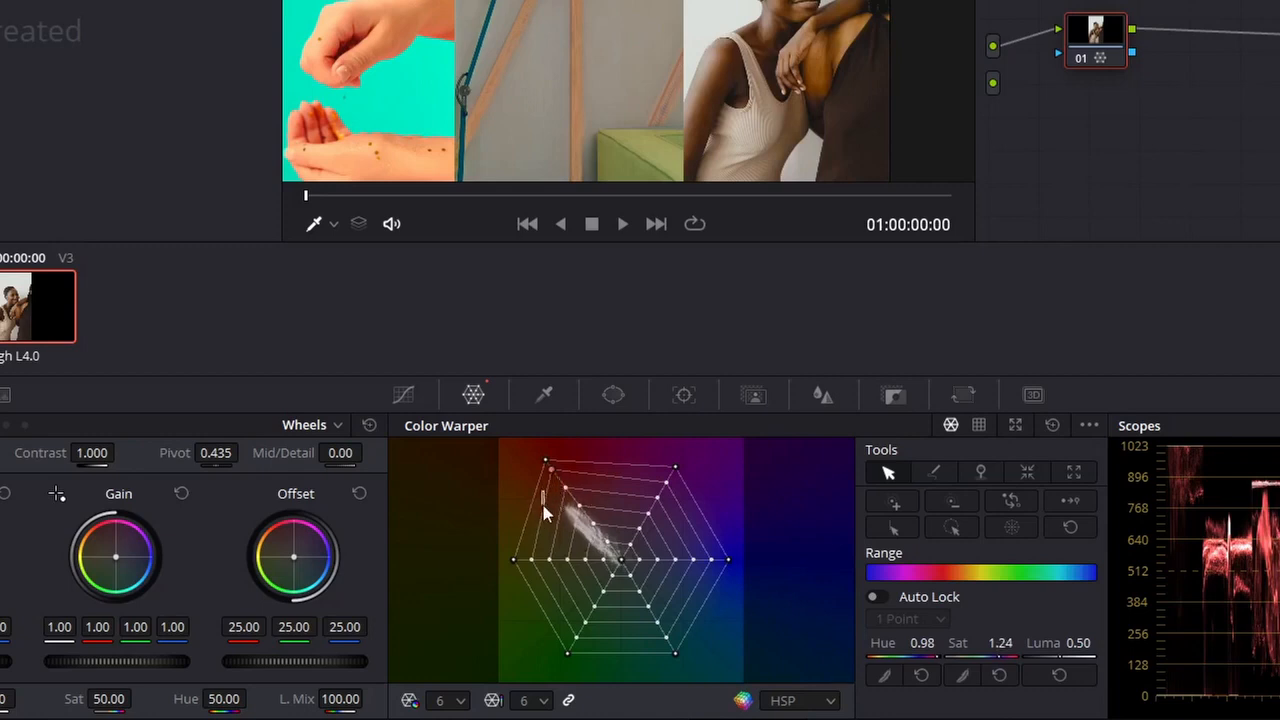
pyautogui.moveTo(553, 472); pyautogui.dragTo(589, 481)
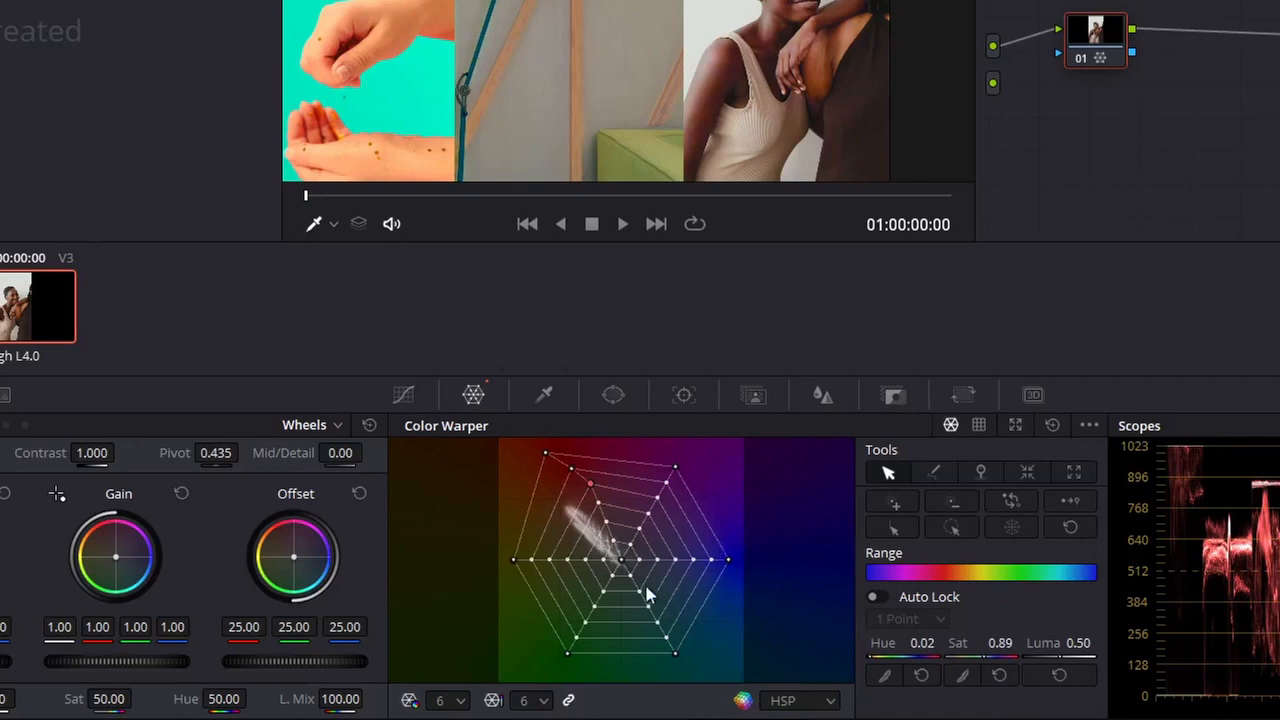
# Step: Rotate the mesh's yellow side slightly and pull the green corner outward to hue 0.68, saturation 1.44
pyautogui.moveTo(514, 559)
pyautogui.mouseDown()
pyautogui.moveTo(514, 589)
pyautogui.moveTo(507, 580)
pyautogui.mouseUp()
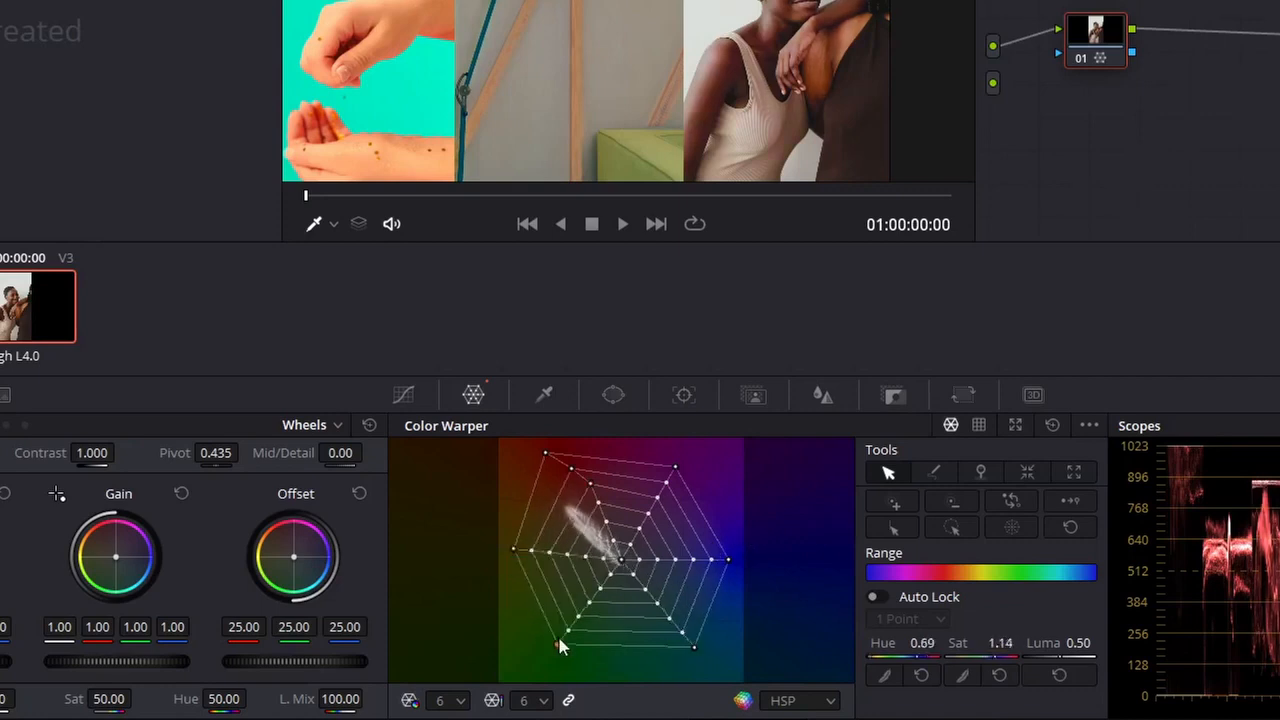
pyautogui.moveTo(558, 640); pyautogui.dragTo(543, 669)
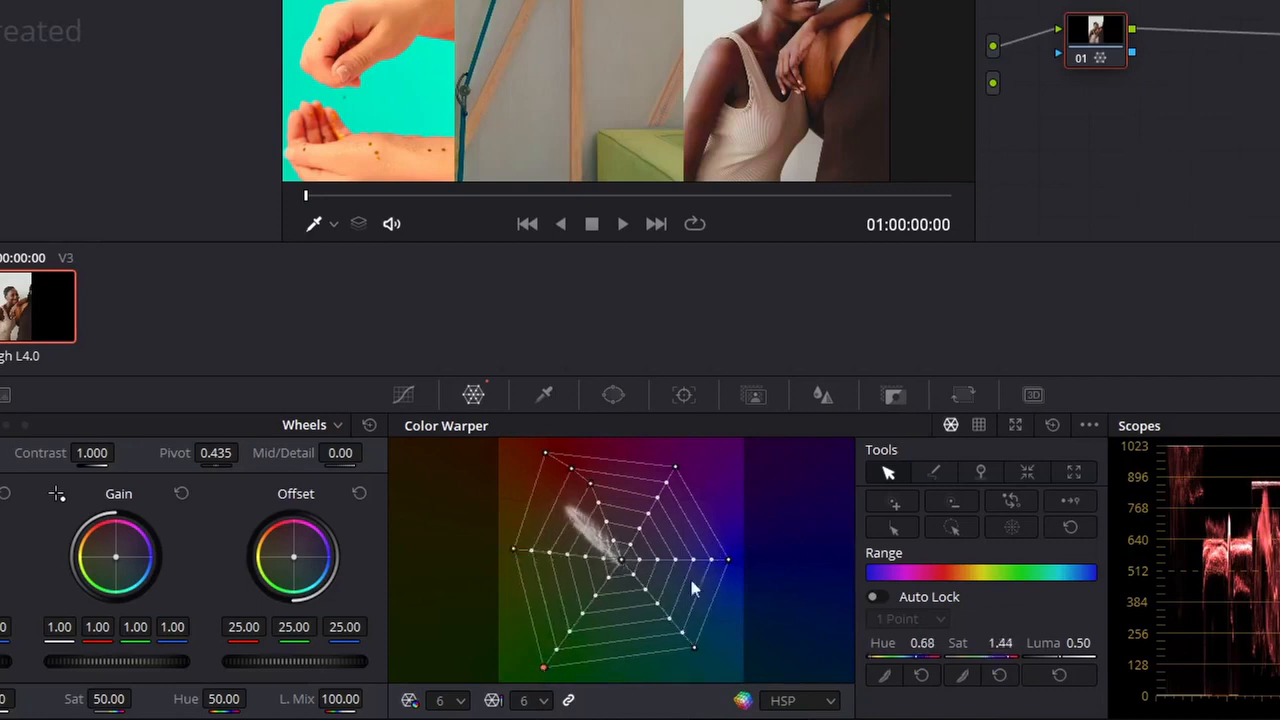
# Step: Pull the mesh's centre point toward blue to hue 0.40, saturation 1.09 to color the background
pyautogui.click(943, 474)
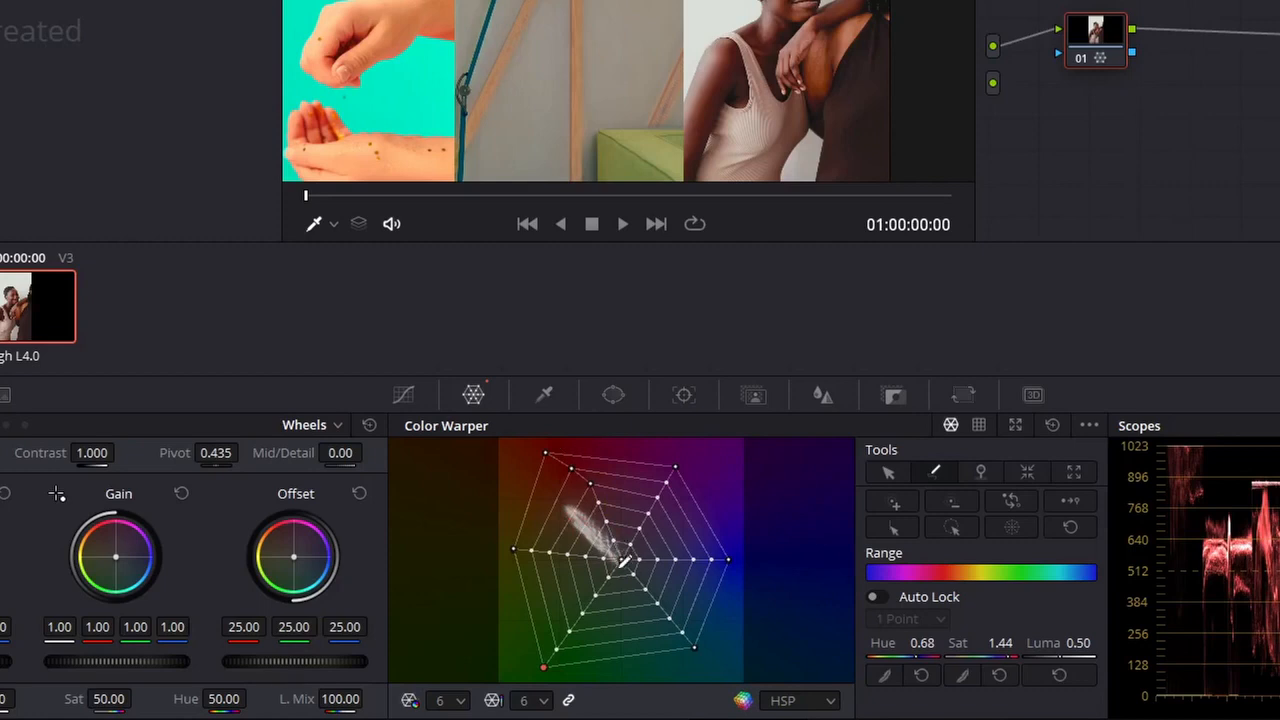
pyautogui.click(888, 473)
pyautogui.moveTo(621, 561); pyautogui.dragTo(715, 603)
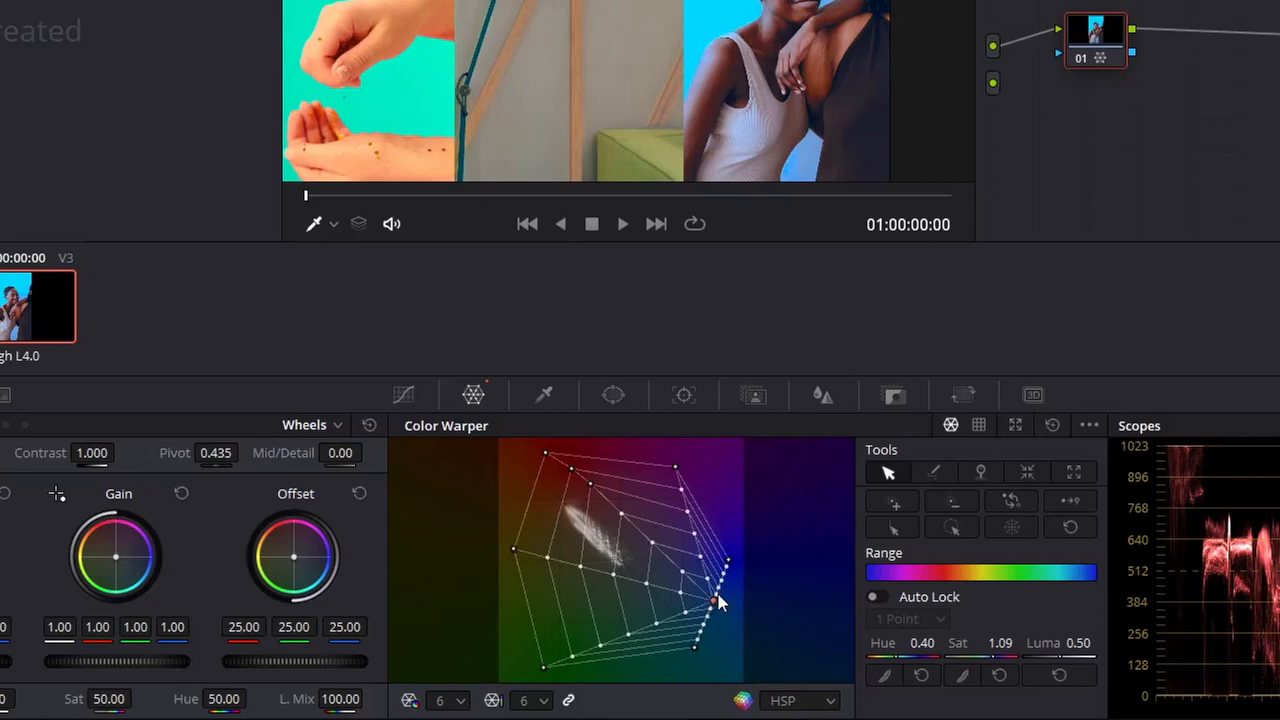
# Step: Try widening the centre point's falloff and moving the affected mesh area further toward cyan, and undo that move
pyautogui.click(901, 496)
pyautogui.click(940, 499)
pyautogui.click(916, 501)
pyautogui.click(953, 502)
pyautogui.click(892, 502)
pyautogui.moveTo(677, 593); pyautogui.dragTo(706, 631)
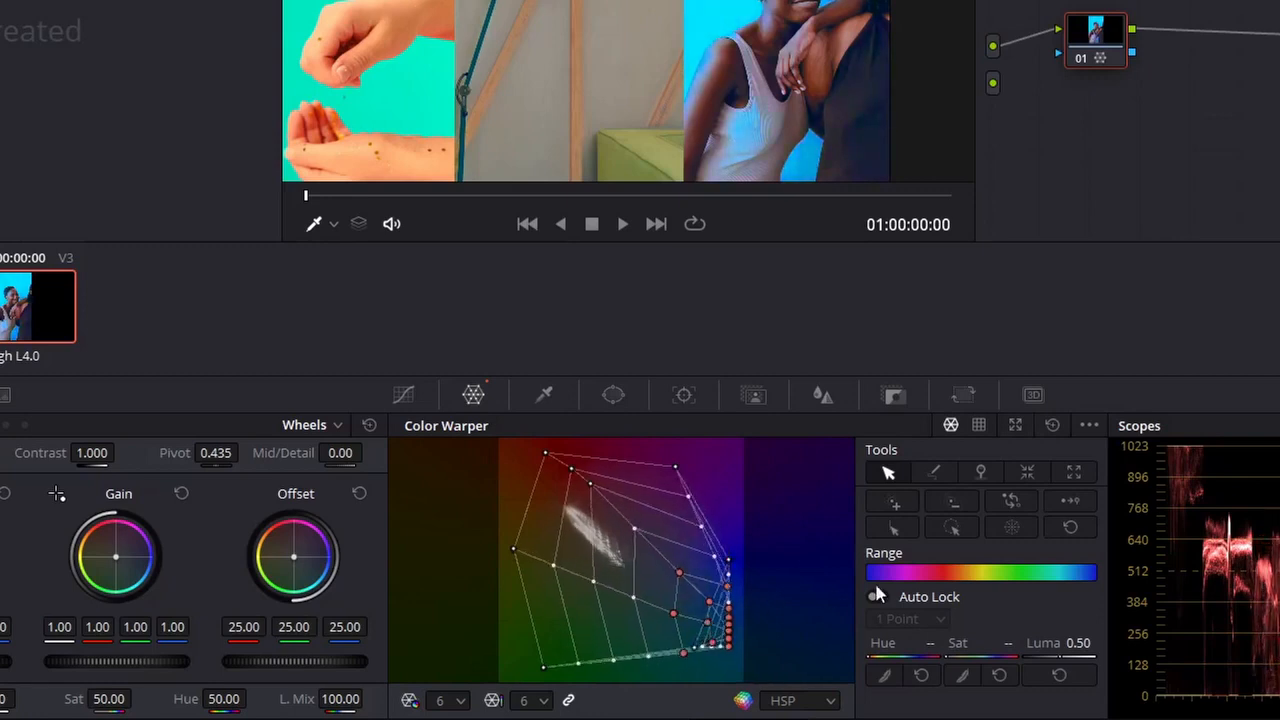
pyautogui.hotkey('ctrl', 'z')
pyautogui.hotkey('ctrl', 'z')
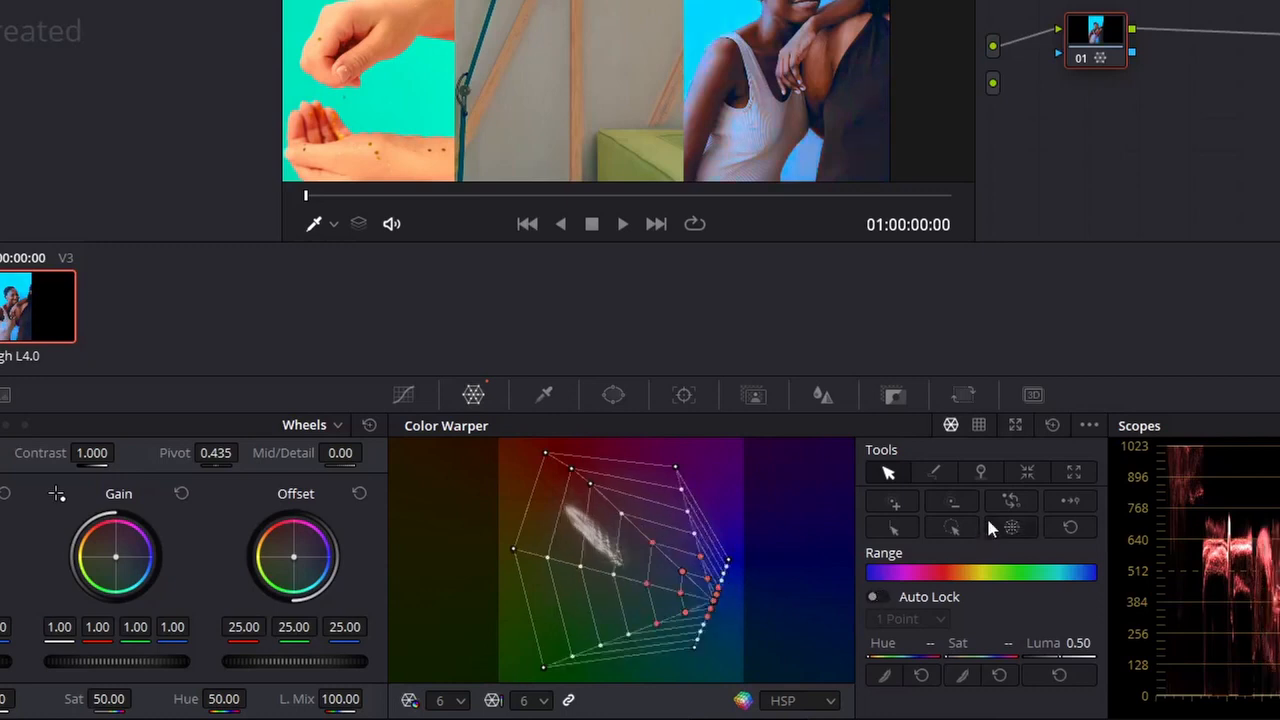
# Step: Reduce the falloff, try inverting the mesh selection, and reselect only the pulled centre point
pyautogui.click(948, 503)
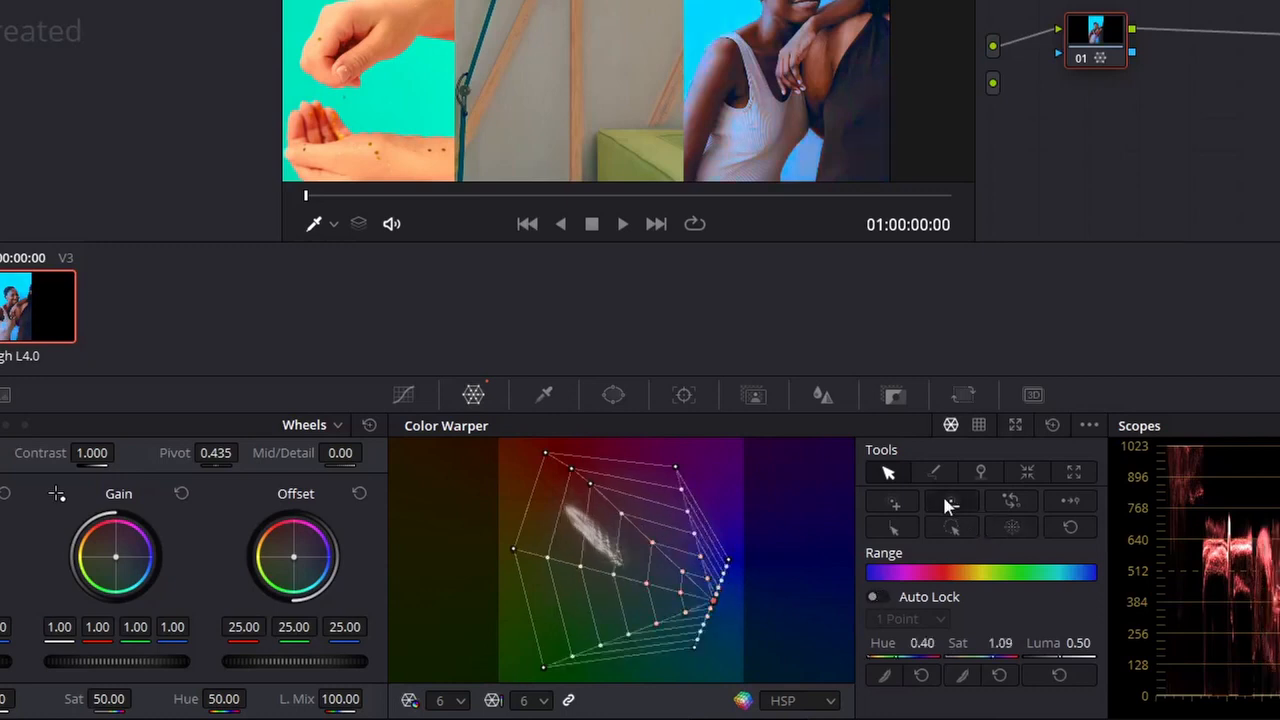
pyautogui.click(1018, 506)
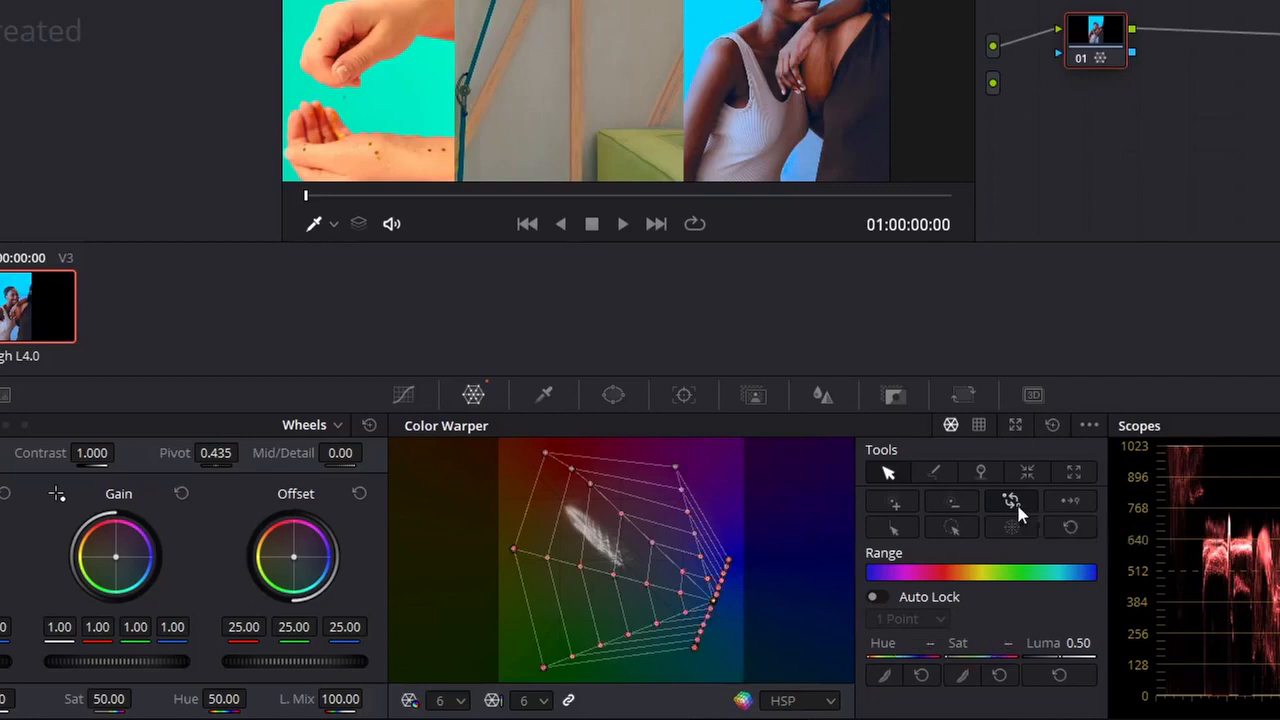
pyautogui.click(1018, 505)
pyautogui.click(1018, 505)
pyautogui.click(1018, 505)
pyautogui.click(713, 600)
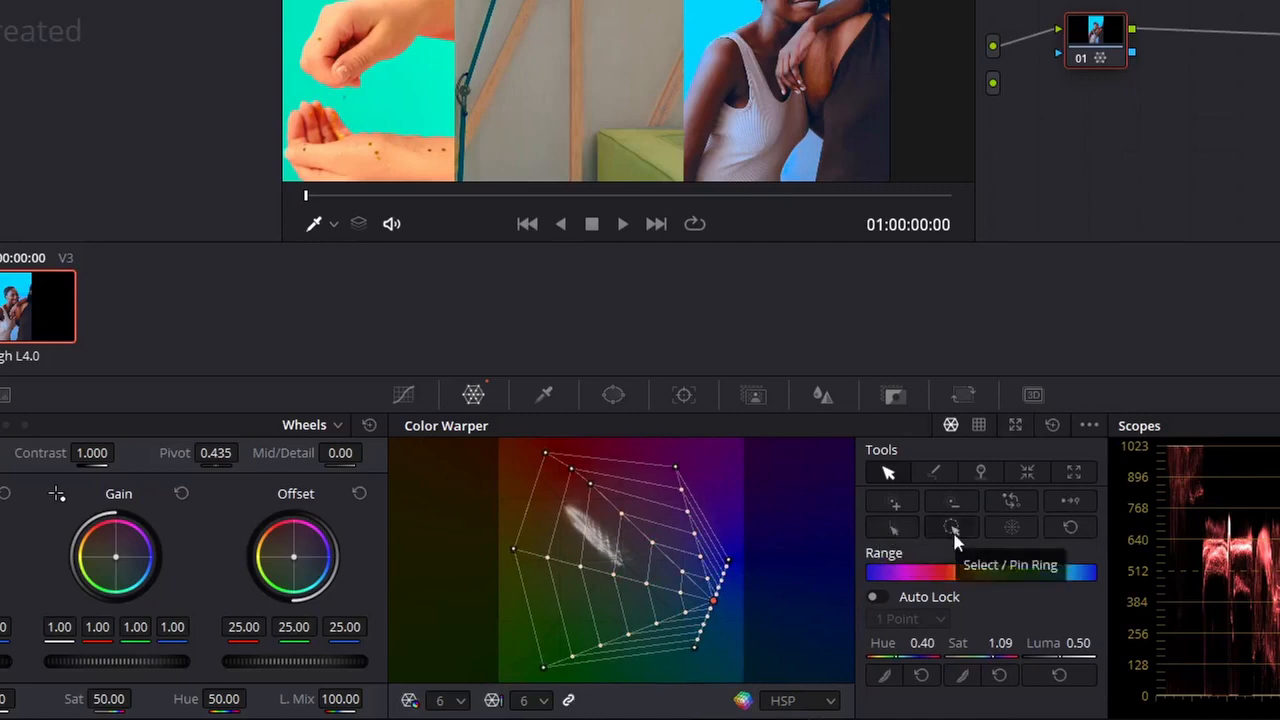
# Step: Try a column selection, widen the hue range to cover every mesh point, and set the luma to 0.62
pyautogui.click(646, 583)
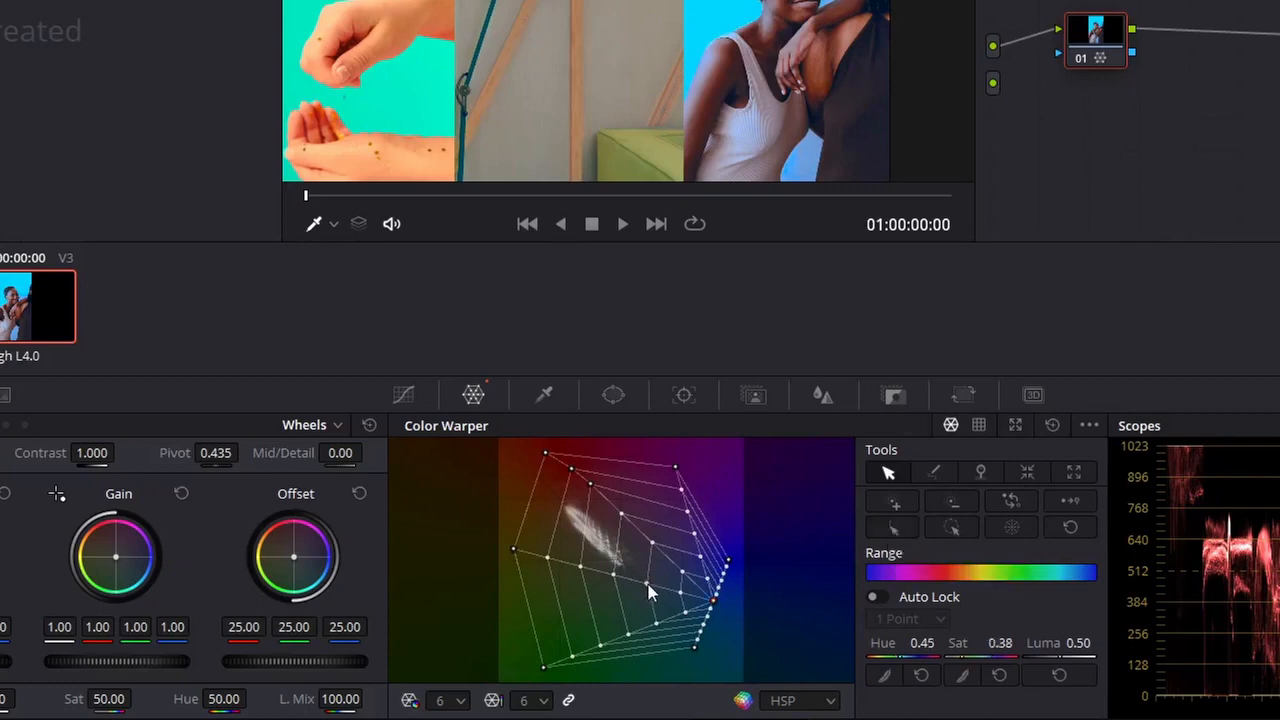
pyautogui.click(894, 531)
pyautogui.moveTo(911, 568); pyautogui.dragTo(944, 575)
pyautogui.moveTo(941, 573); pyautogui.dragTo(780, 577)
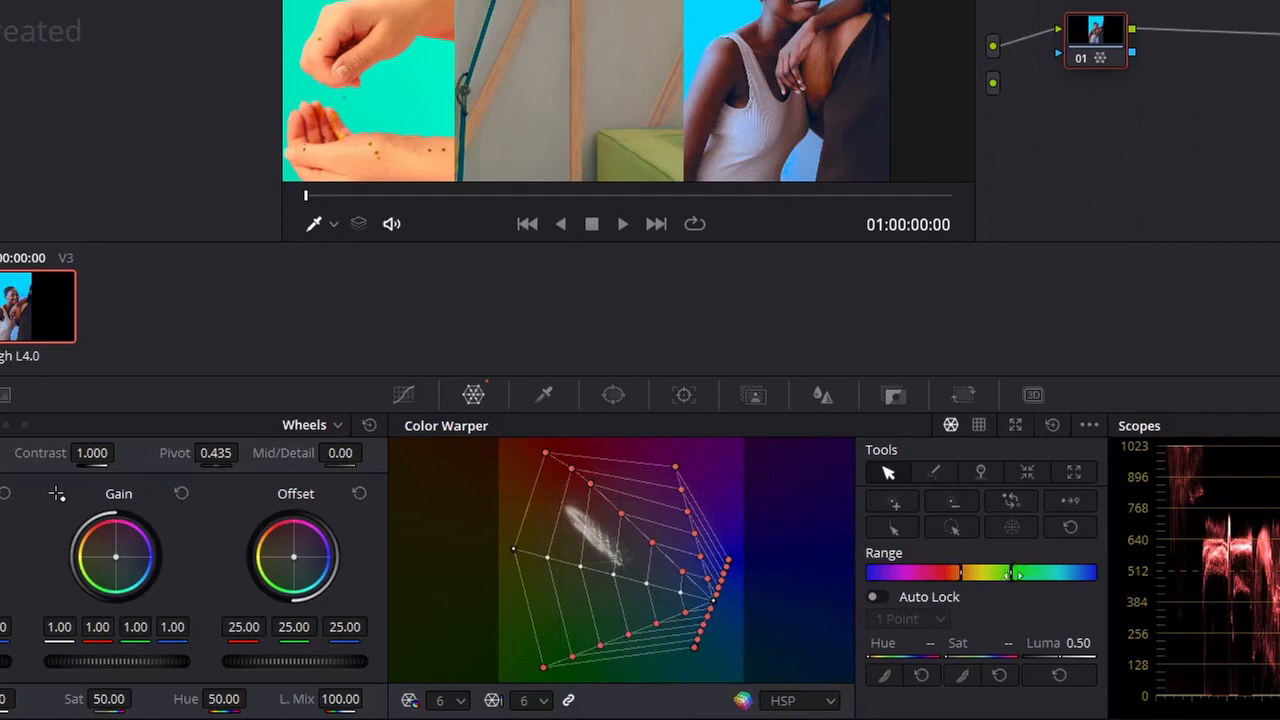
pyautogui.moveTo(1010, 573); pyautogui.dragTo(1136, 571)
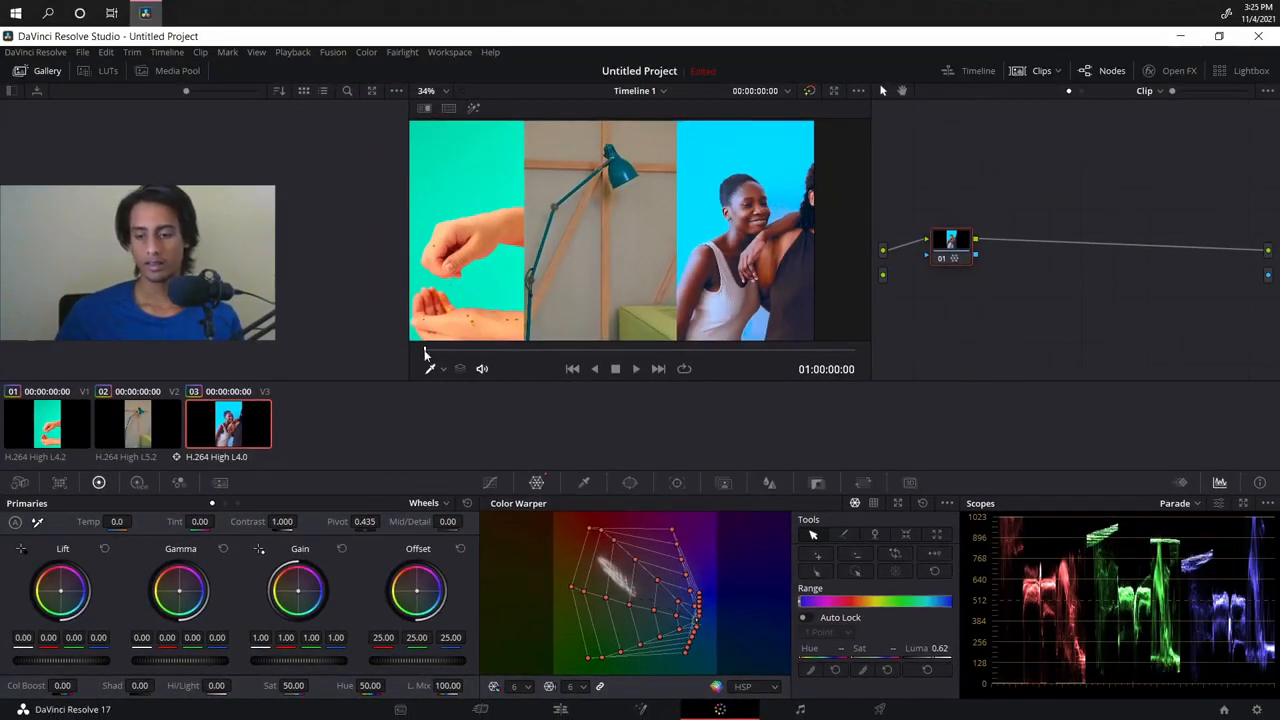
# Step: Scrub and play the timeline, comparing the clips with the grades bypassed and re-enabled
pyautogui.click(685, 352)
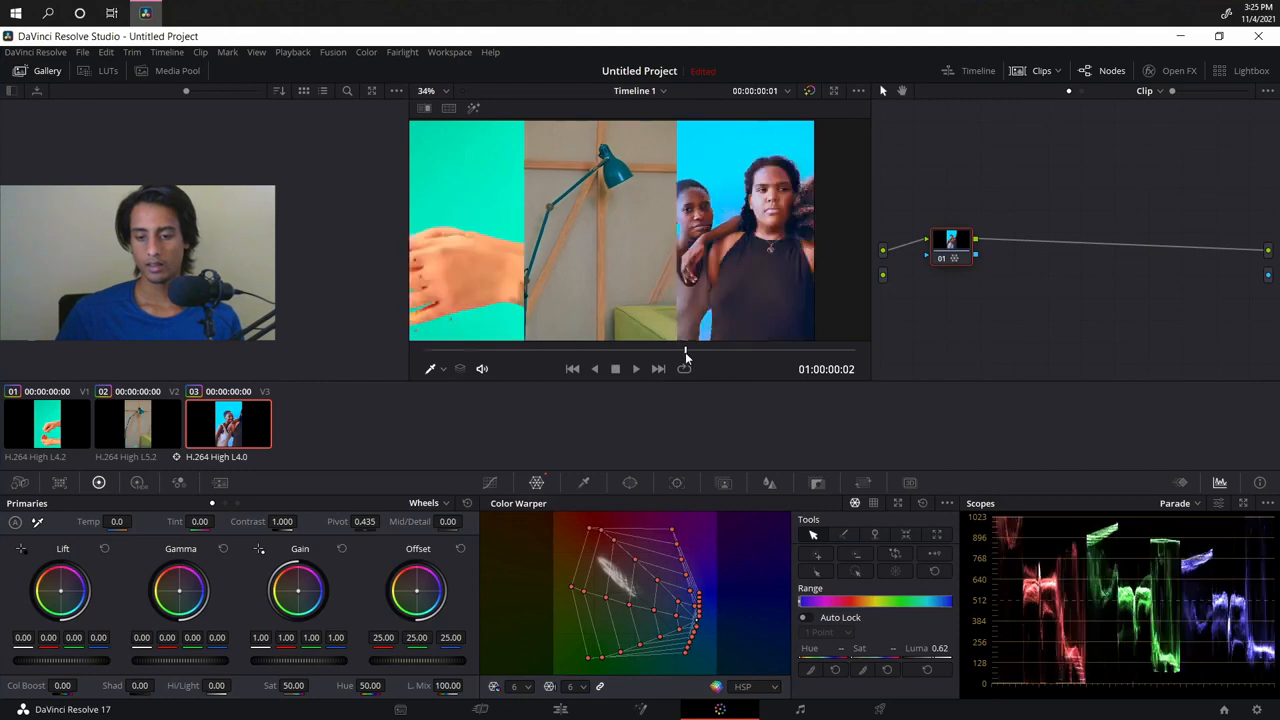
pyautogui.moveTo(685, 352); pyautogui.dragTo(476, 379)
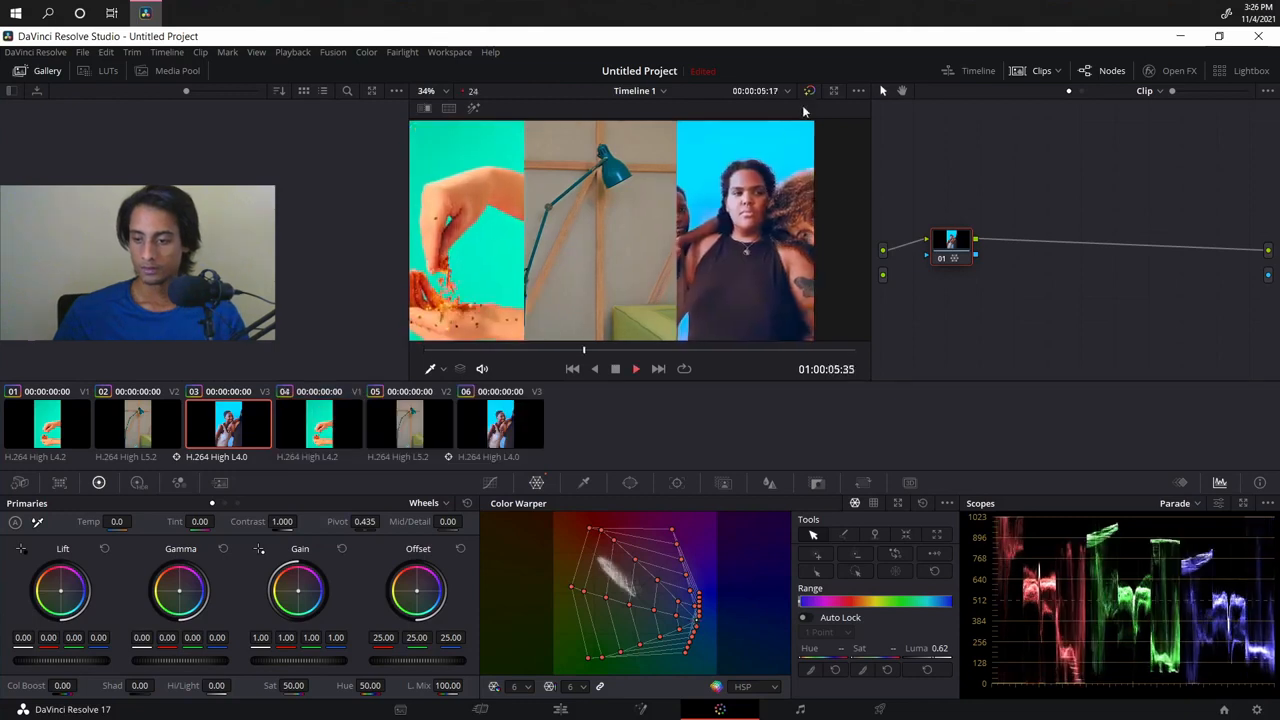
pyautogui.click(810, 92)
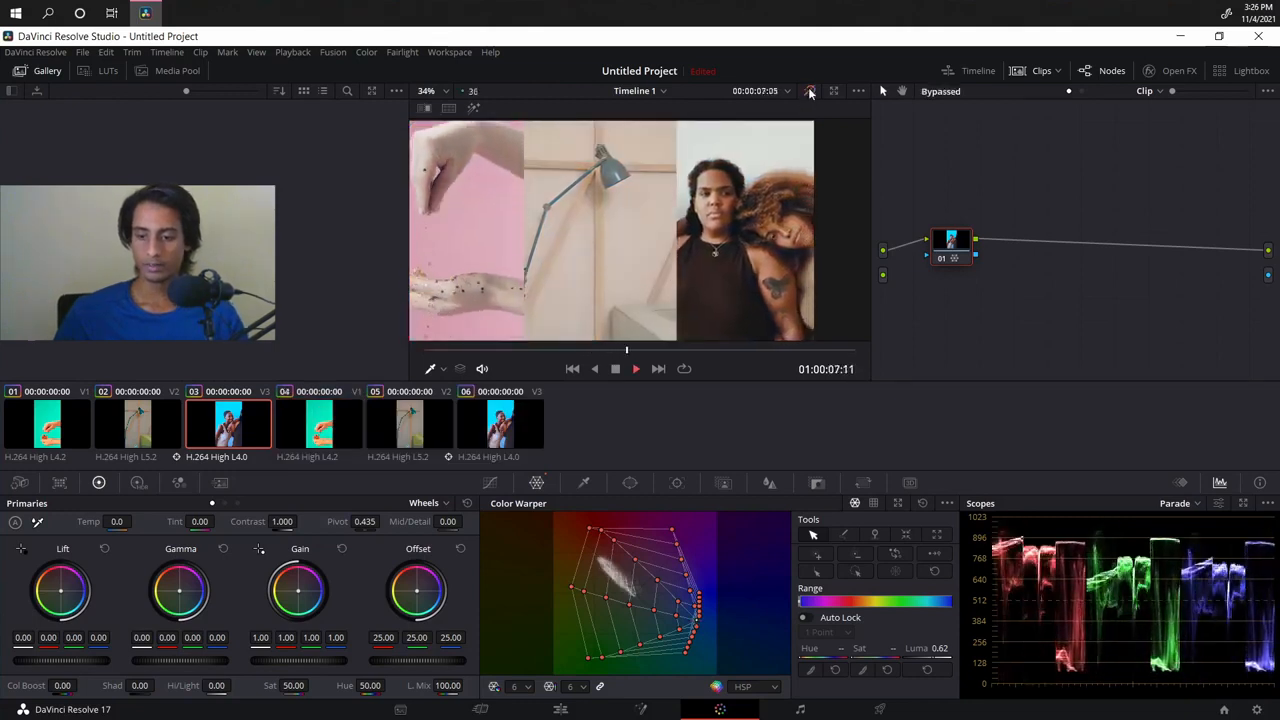
pyautogui.click(810, 92)
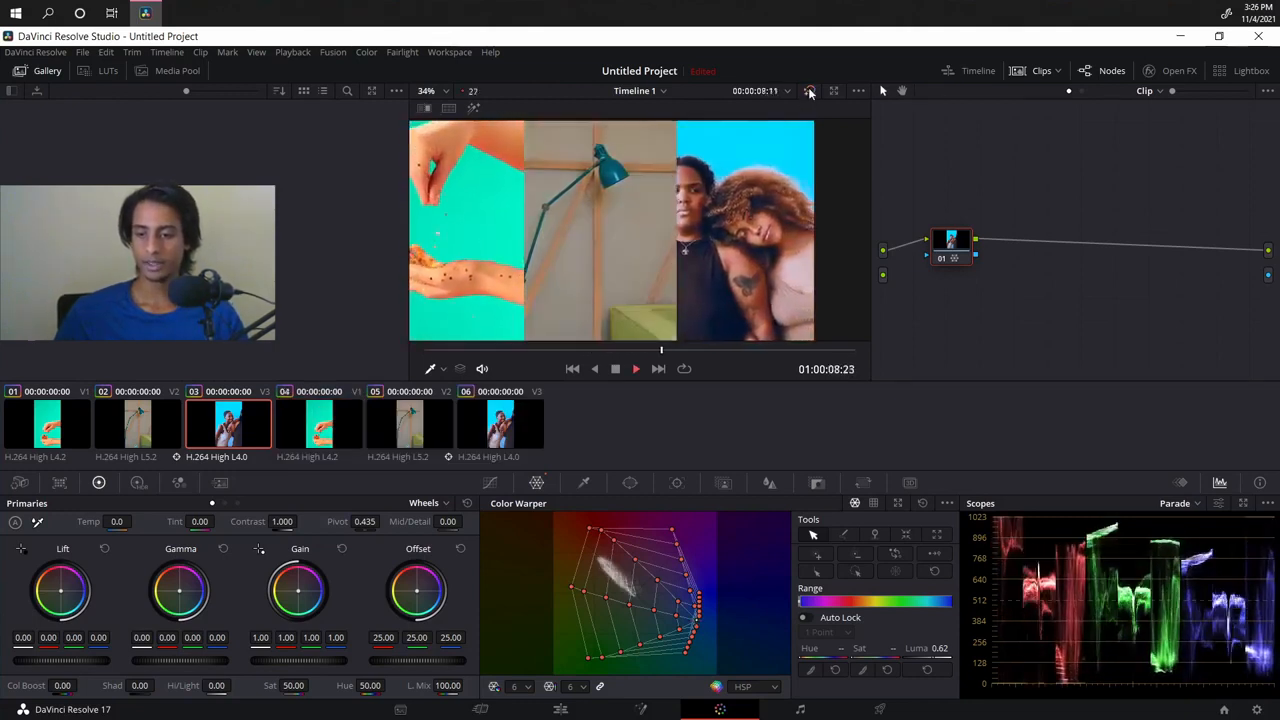